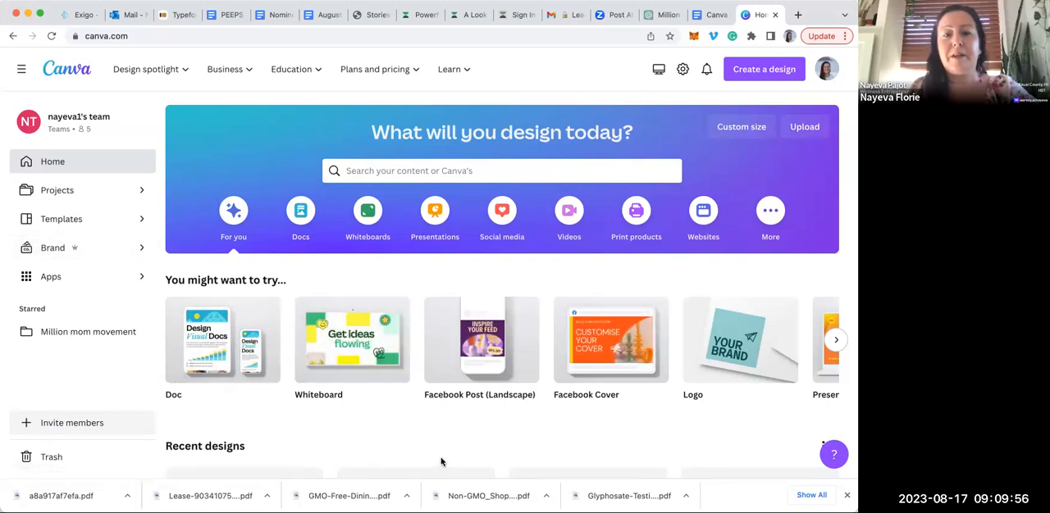
# Look through the suggested design types and the recent designs on the home page
pyautogui.scroll(-3, 440, 463)
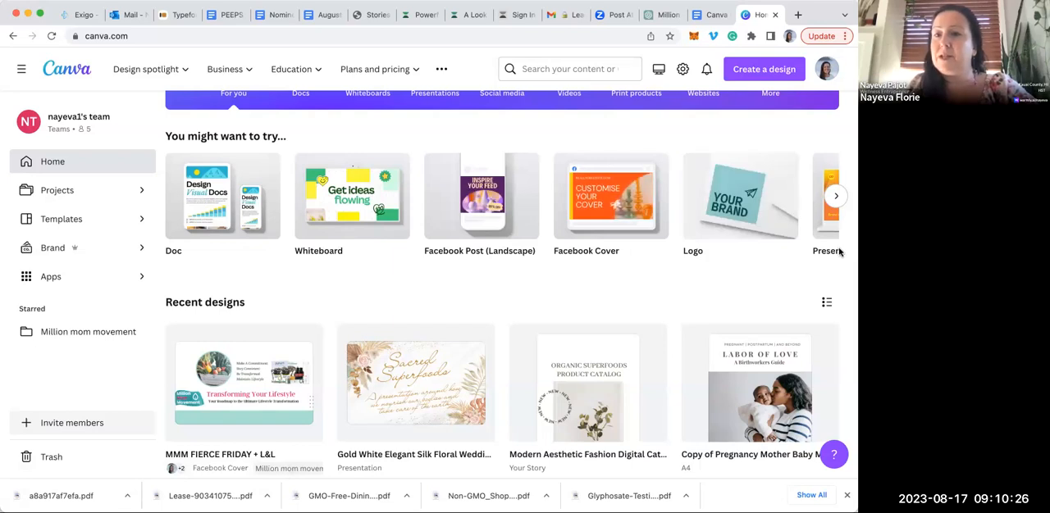
pyautogui.click(836, 196)
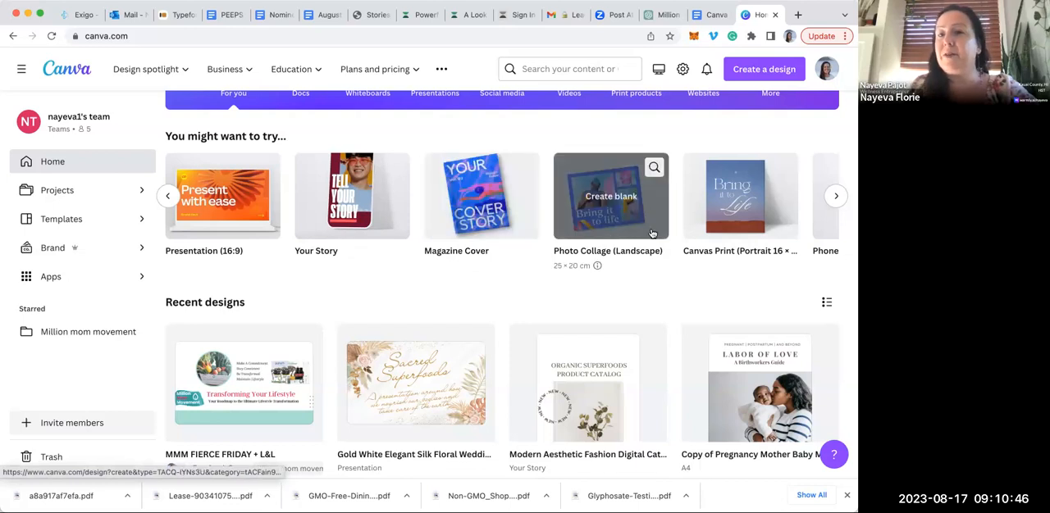
pyautogui.click(837, 196)
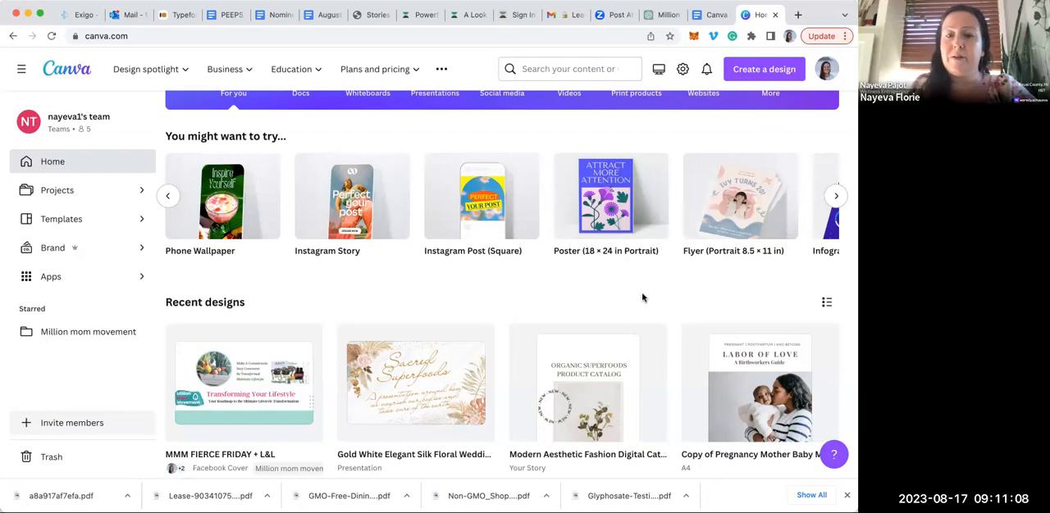
pyautogui.scroll(-2, 643, 298)
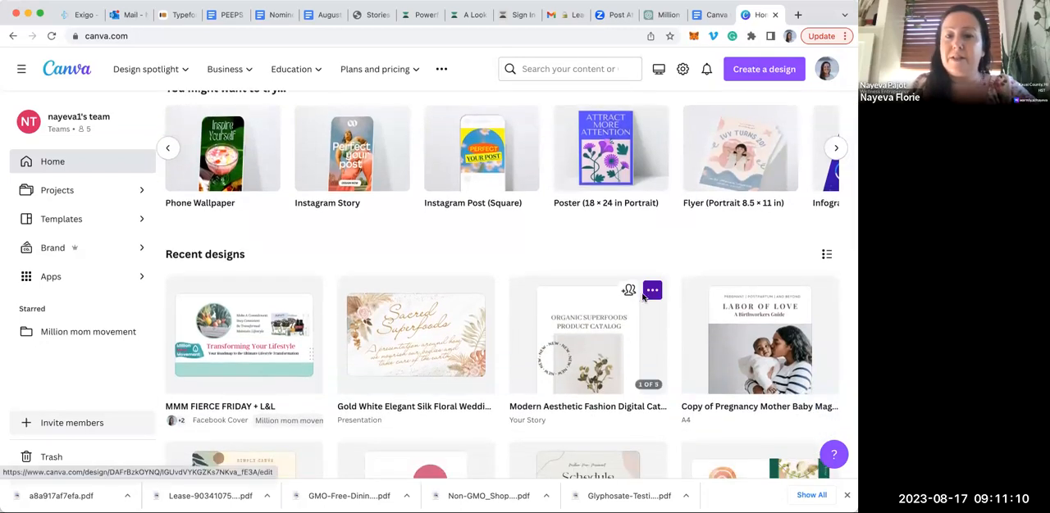
pyautogui.scroll(2, 643, 297)
pyautogui.scroll(-2, 643, 297)
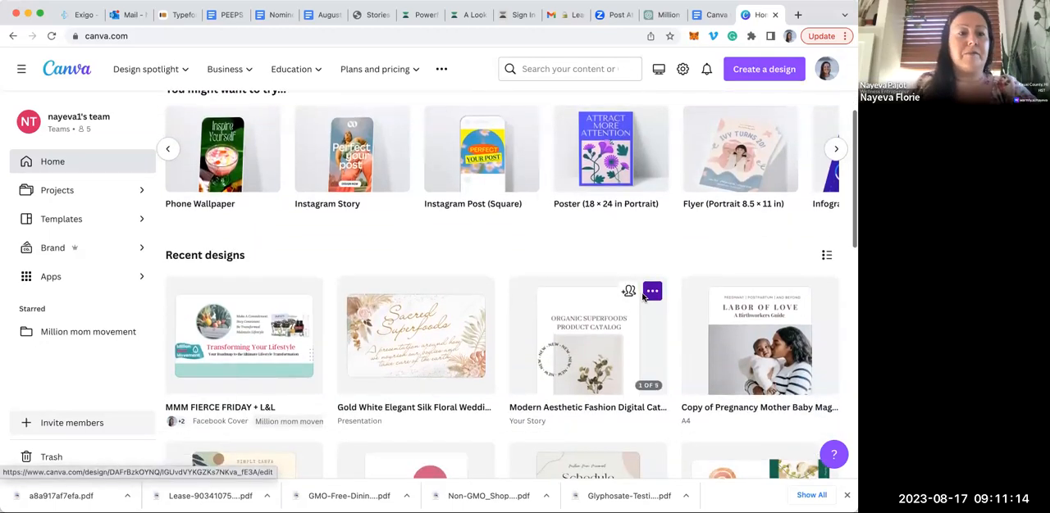
pyautogui.scroll(2, 643, 297)
# Open the template library and show the templates for the Food topic
pyautogui.click(78, 225)
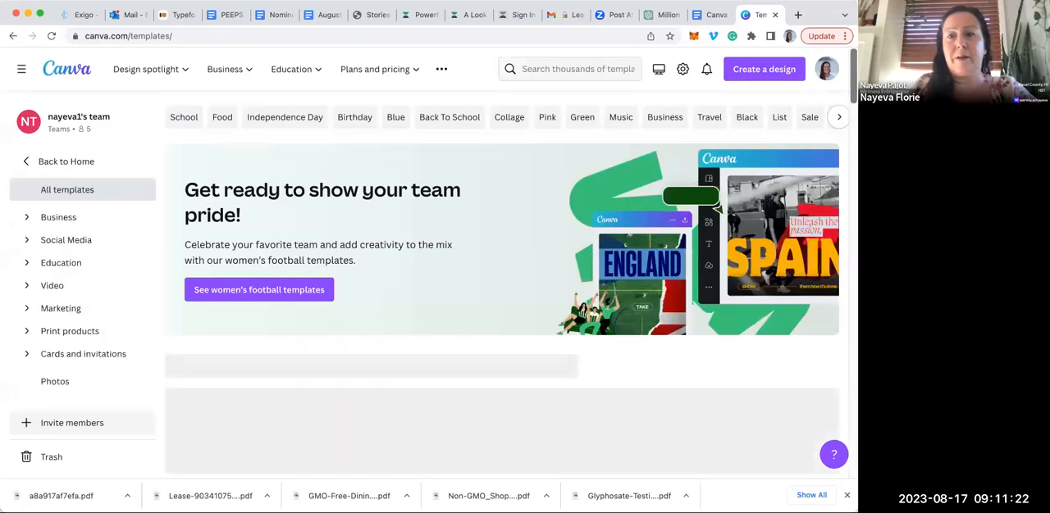
pyautogui.scroll(-1, 502, 288)
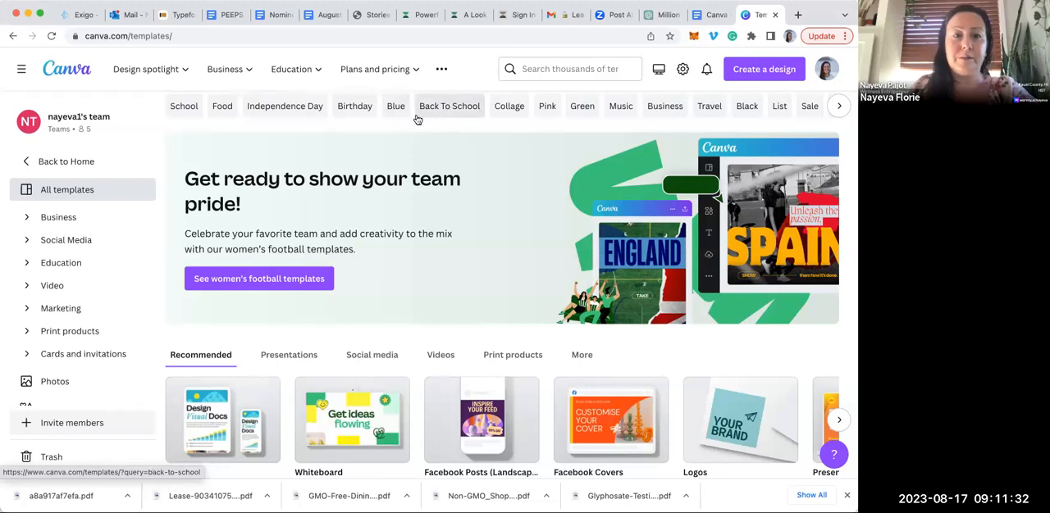
pyautogui.click(222, 106)
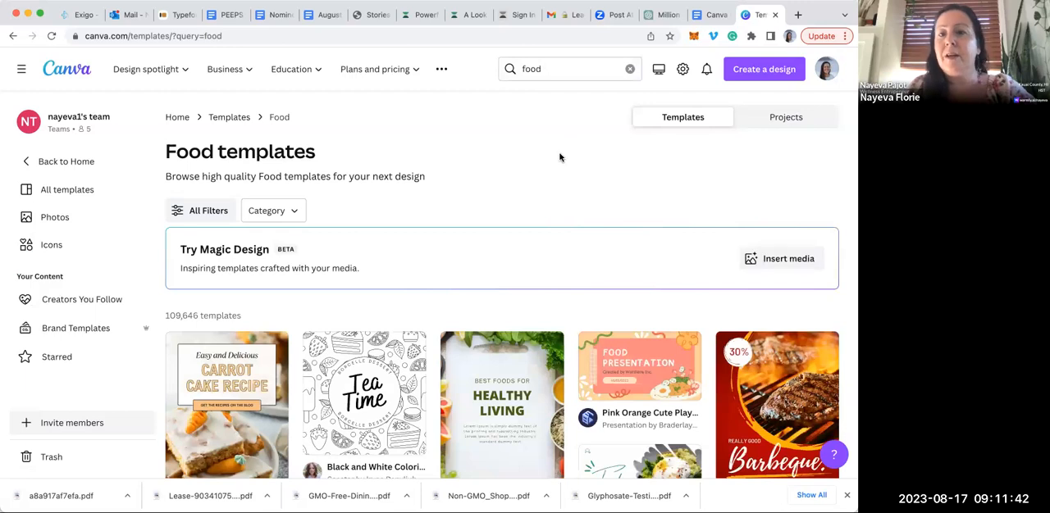
# Examine the range of designs offered among the Food templates
pyautogui.scroll(-3, 560, 157)
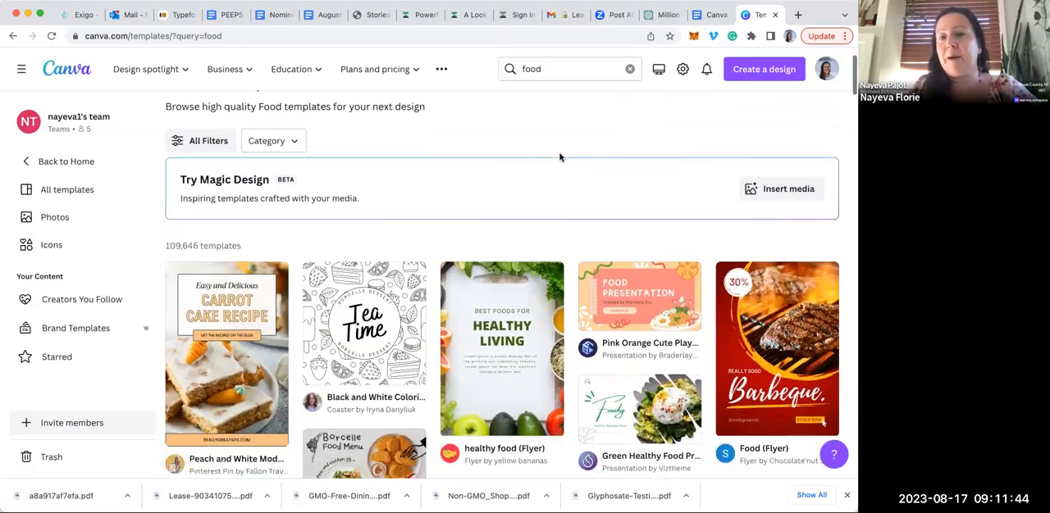
pyautogui.scroll(-1, 559, 158)
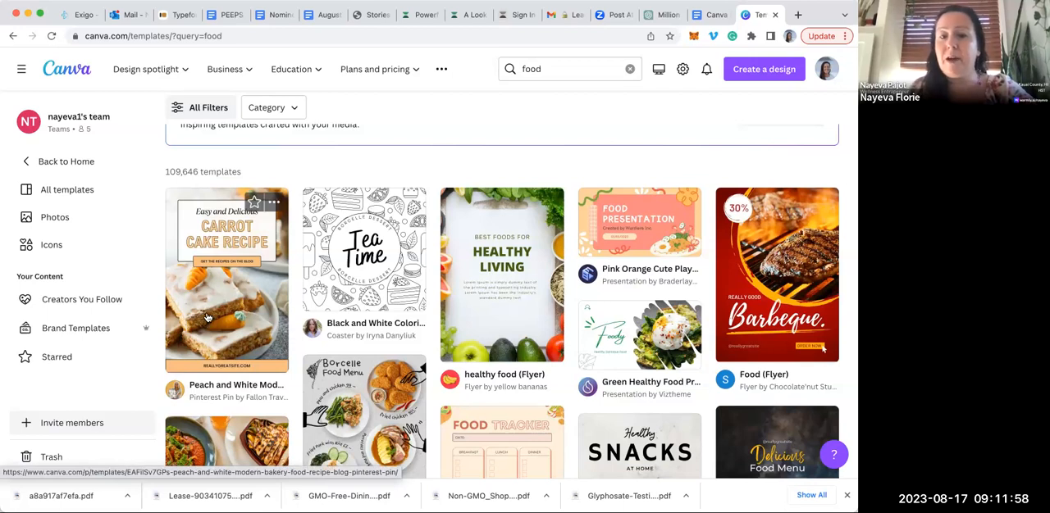
pyautogui.scroll(1, 554, 173)
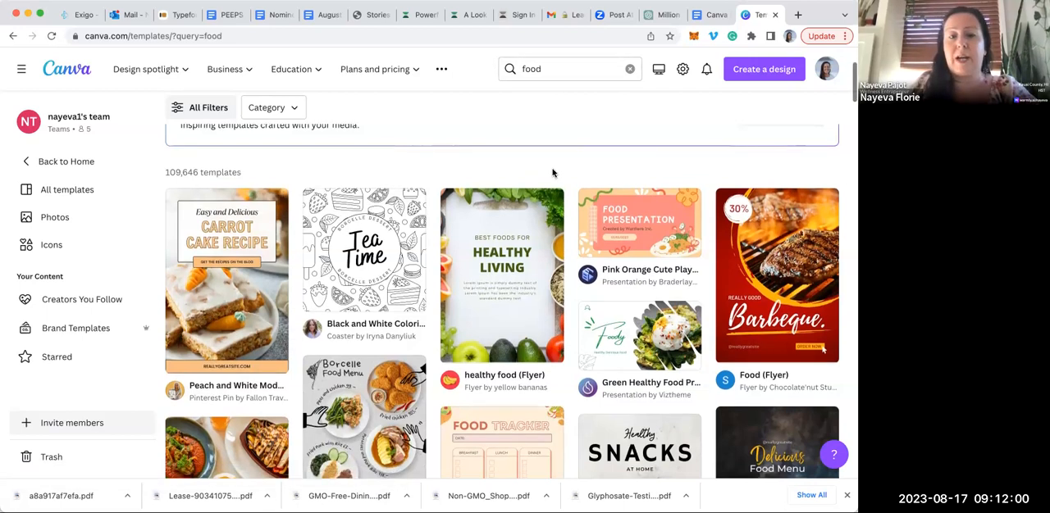
pyautogui.scroll(4, 554, 173)
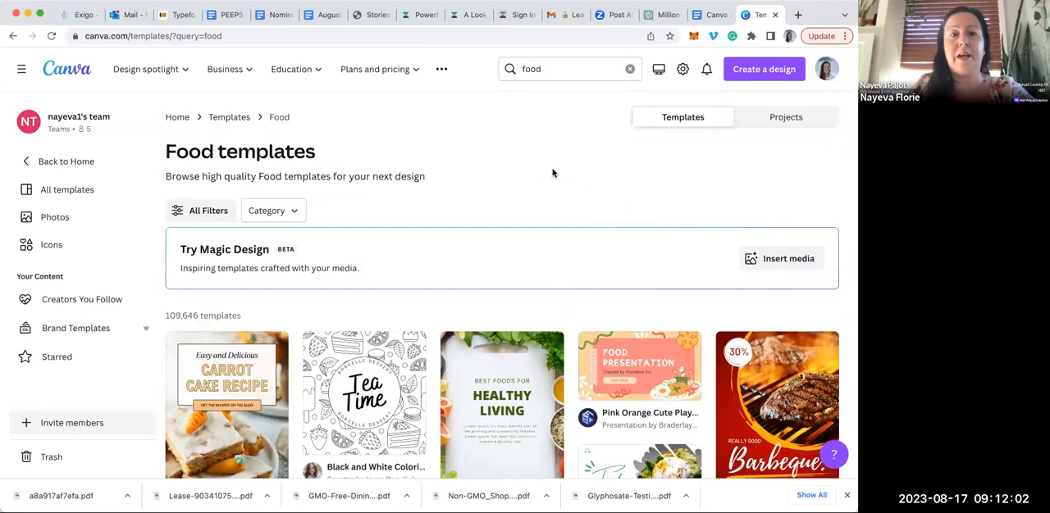
pyautogui.scroll(-3, 553, 173)
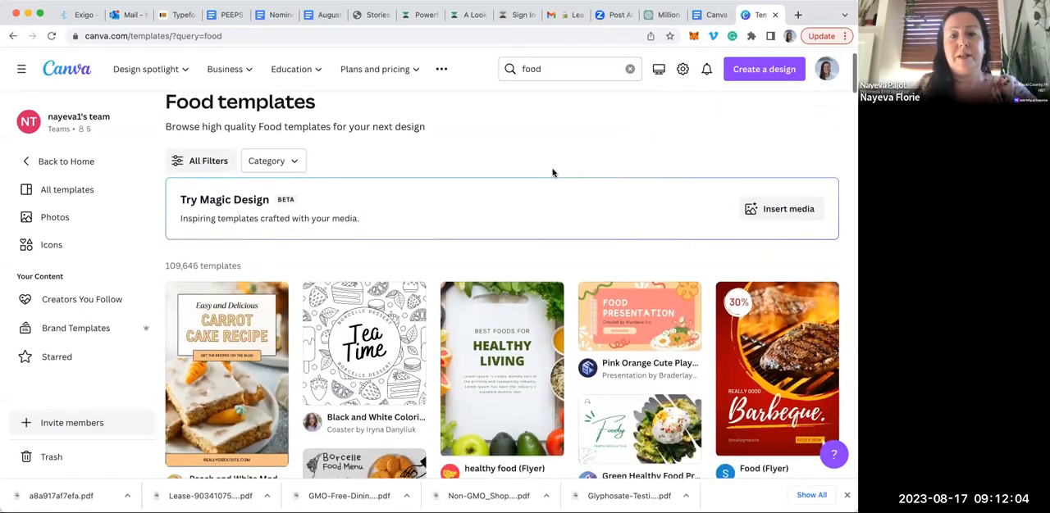
pyautogui.scroll(-2, 553, 173)
pyautogui.scroll(5, 554, 173)
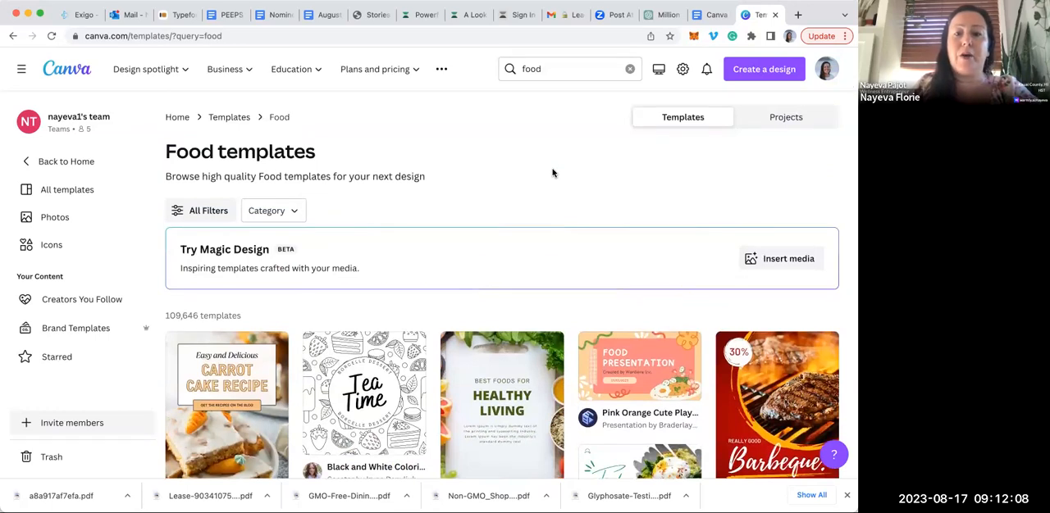
pyautogui.scroll(-2, 553, 173)
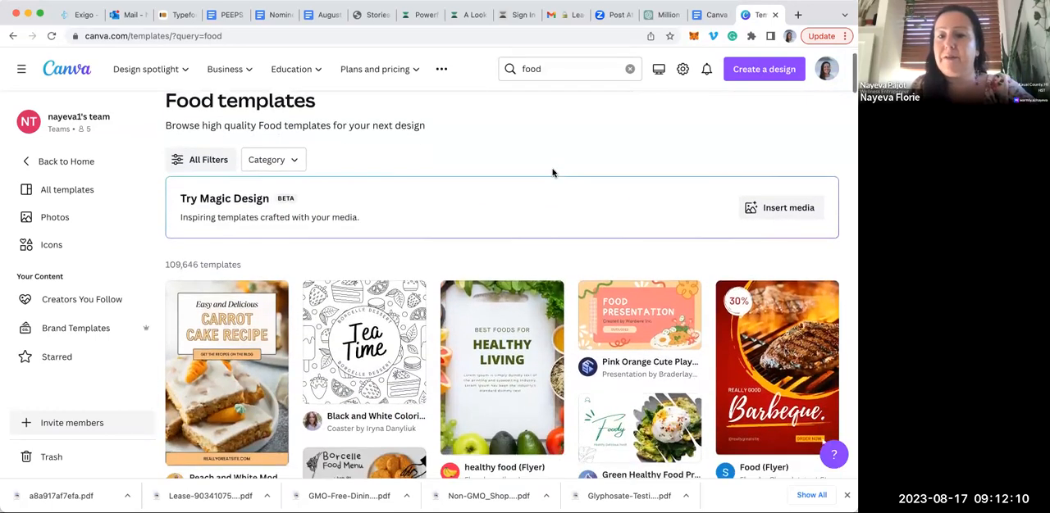
pyautogui.scroll(-5, 553, 173)
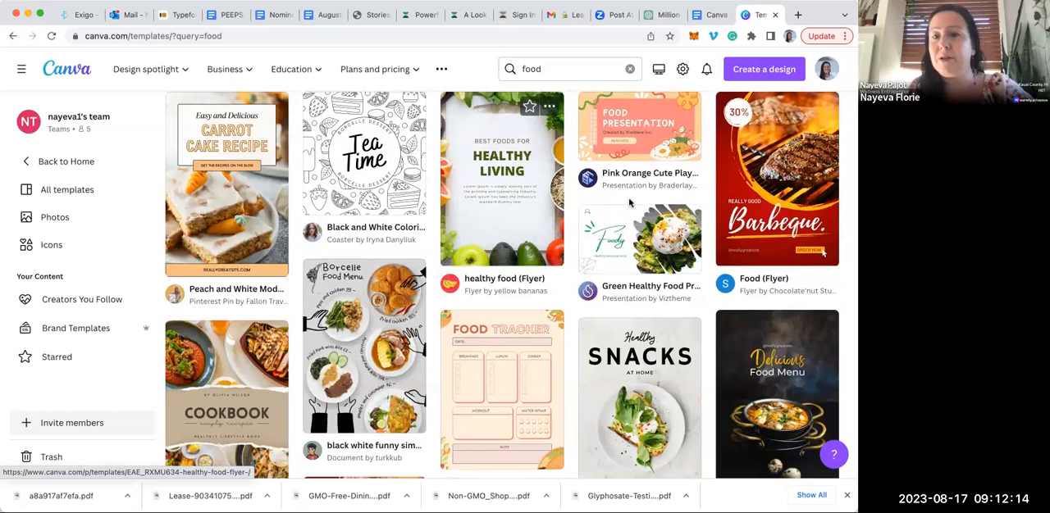
# Preview the "healthy food (Flyer)" template and look through the similar templates suggested for it
pyautogui.click(527, 214)
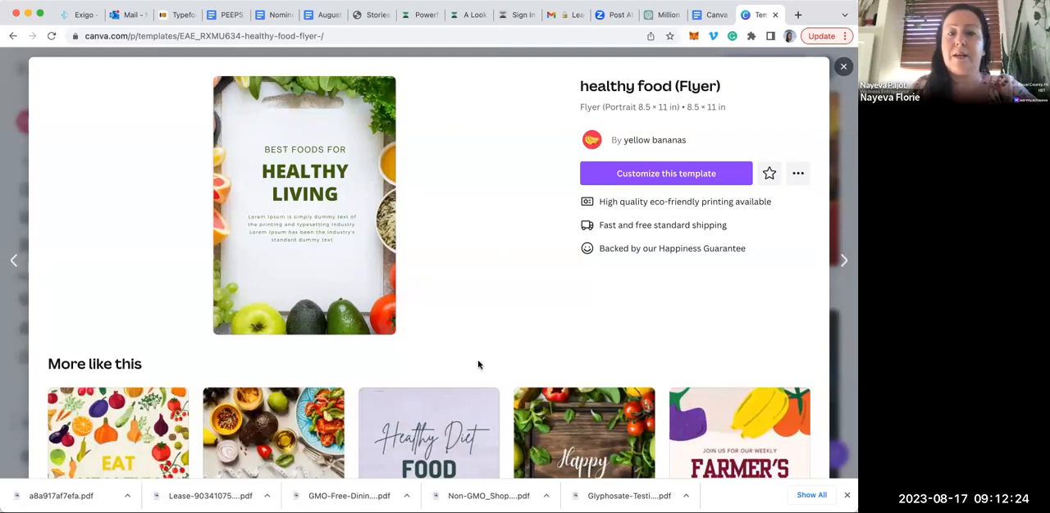
pyautogui.scroll(-3, 479, 364)
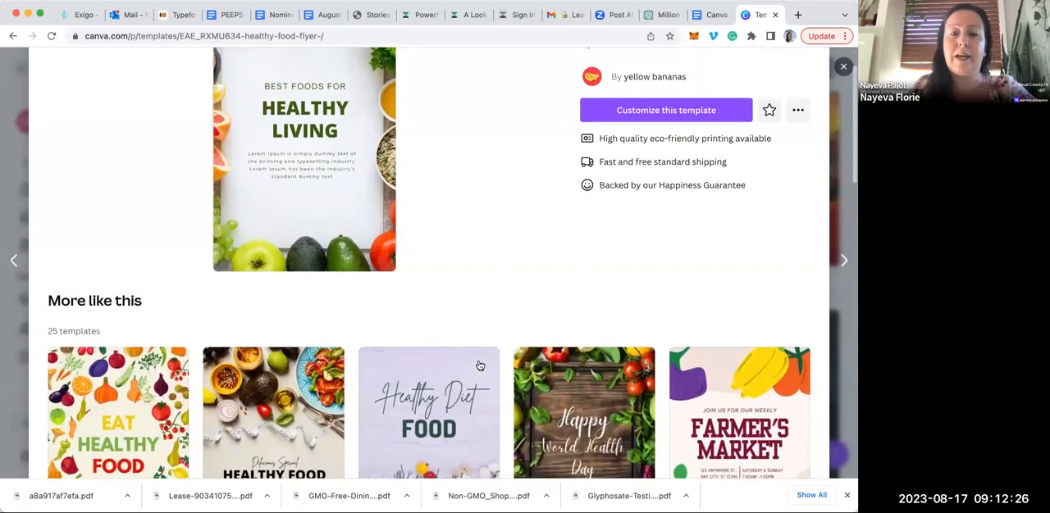
pyautogui.scroll(-3, 480, 365)
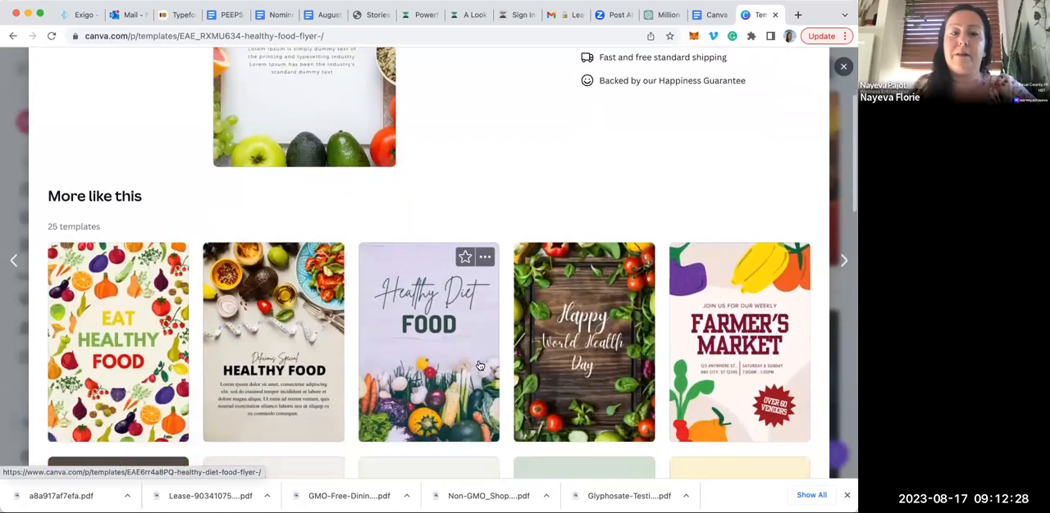
pyautogui.scroll(-1, 479, 365)
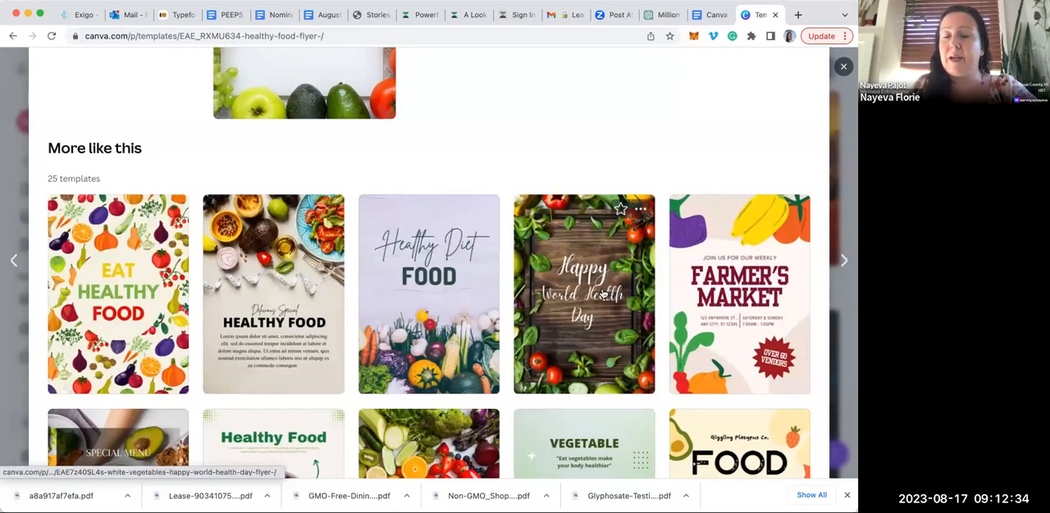
pyautogui.scroll(-1, 602, 294)
pyautogui.scroll(-7, 603, 293)
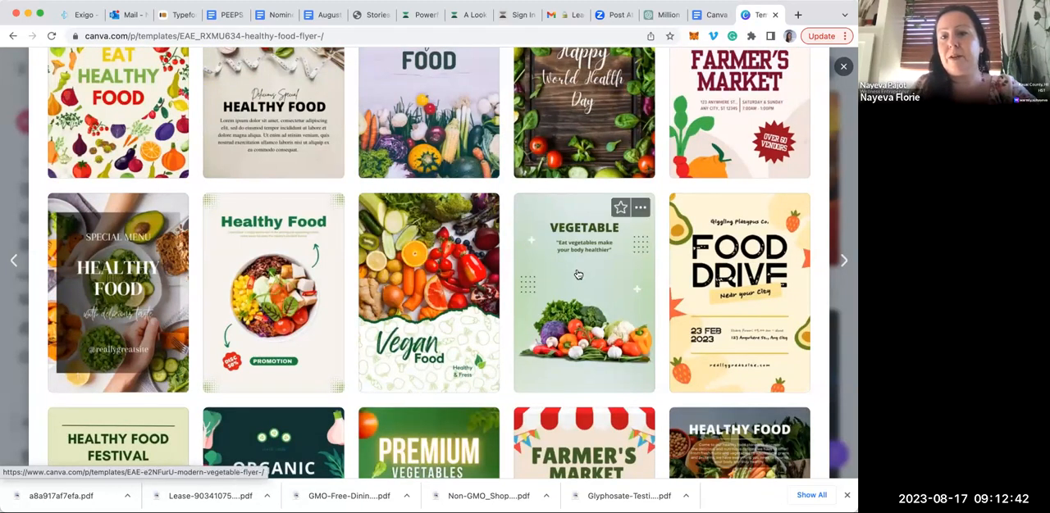
# Preview the "Modern Vegetable (Flyer)" template, then close it to return to the Food templates
pyautogui.click(577, 274)
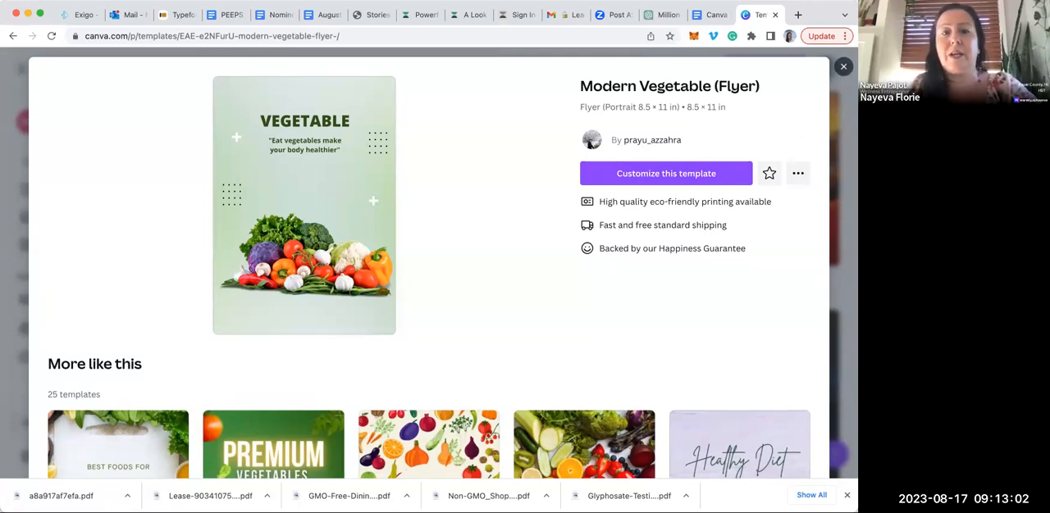
pyautogui.click(843, 67)
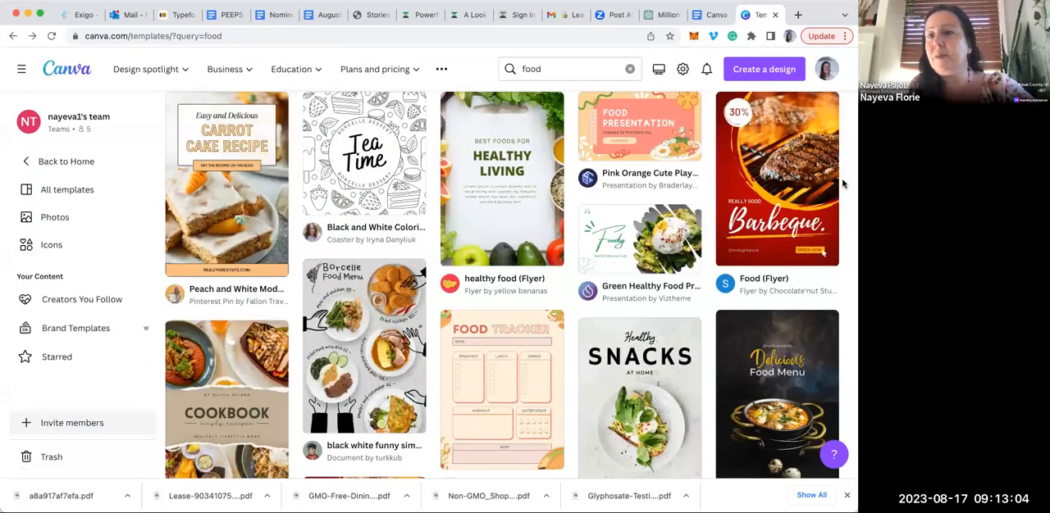
pyautogui.scroll(5, 842, 184)
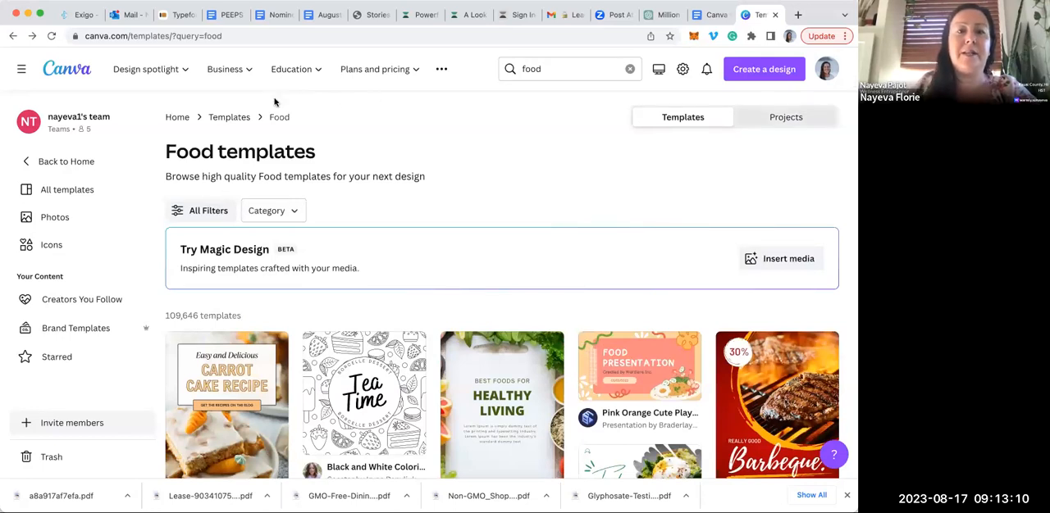
# View the business Marketing solutions page, then go back to the Food templates
pyautogui.moveTo(237, 74)
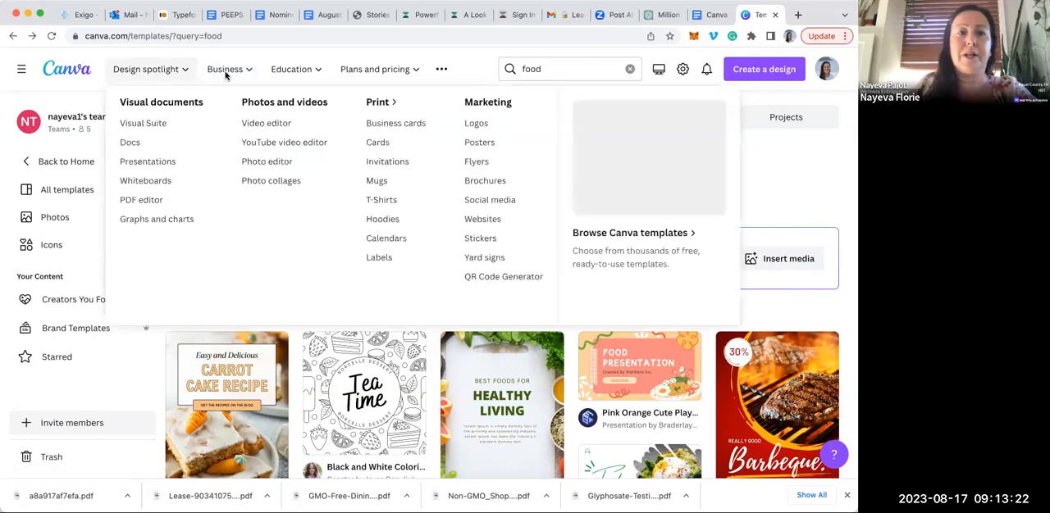
pyautogui.moveTo(227, 71)
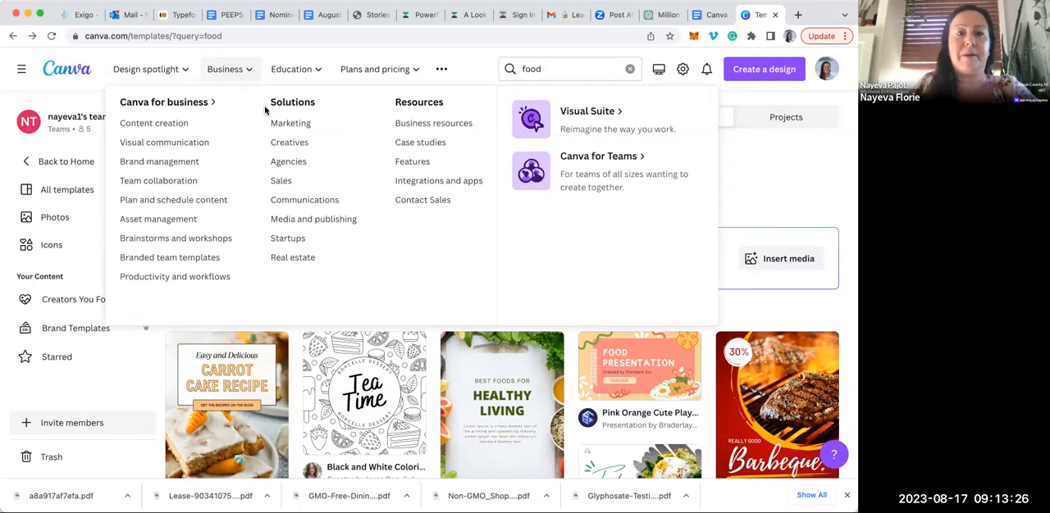
pyautogui.click(282, 125)
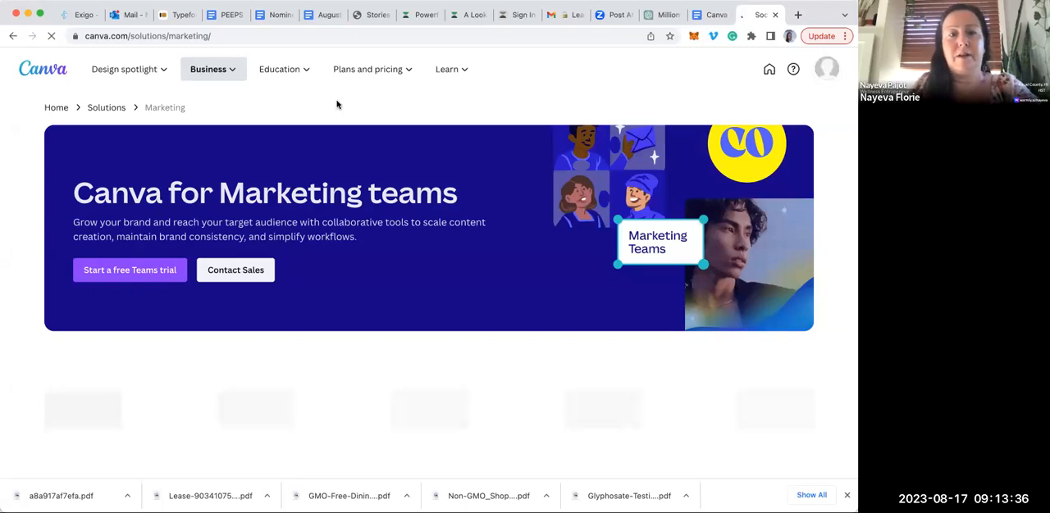
pyautogui.scroll(-2, 337, 104)
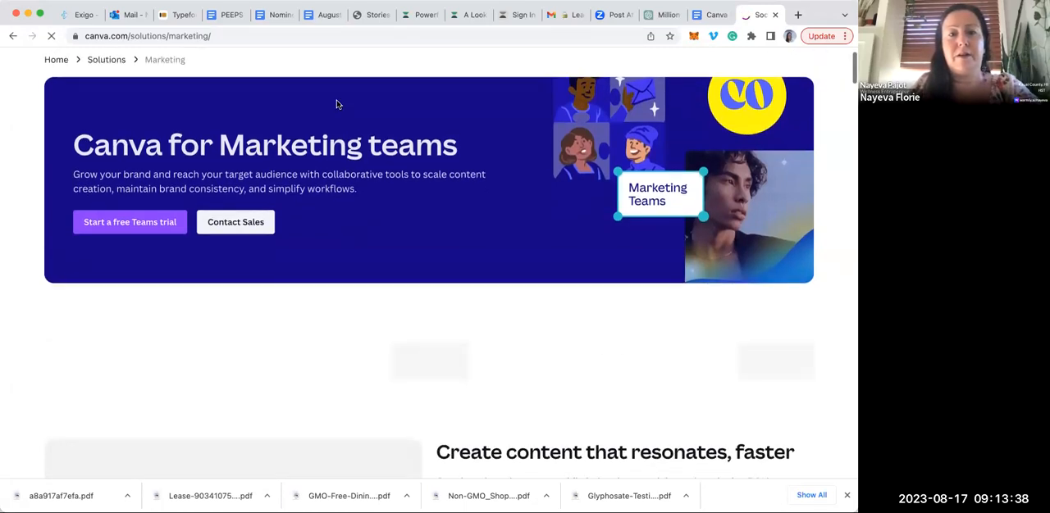
pyautogui.scroll(-1, 337, 104)
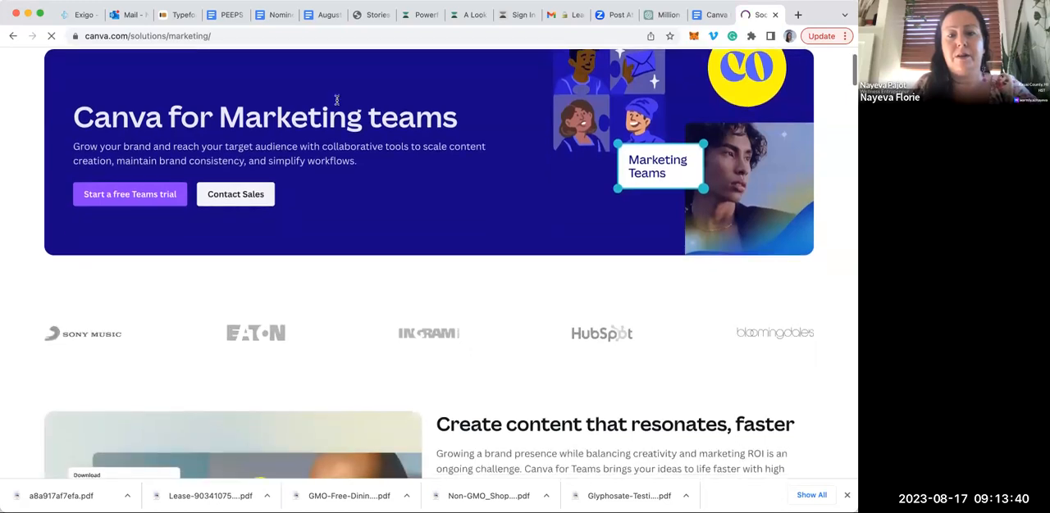
pyautogui.scroll(3, 336, 104)
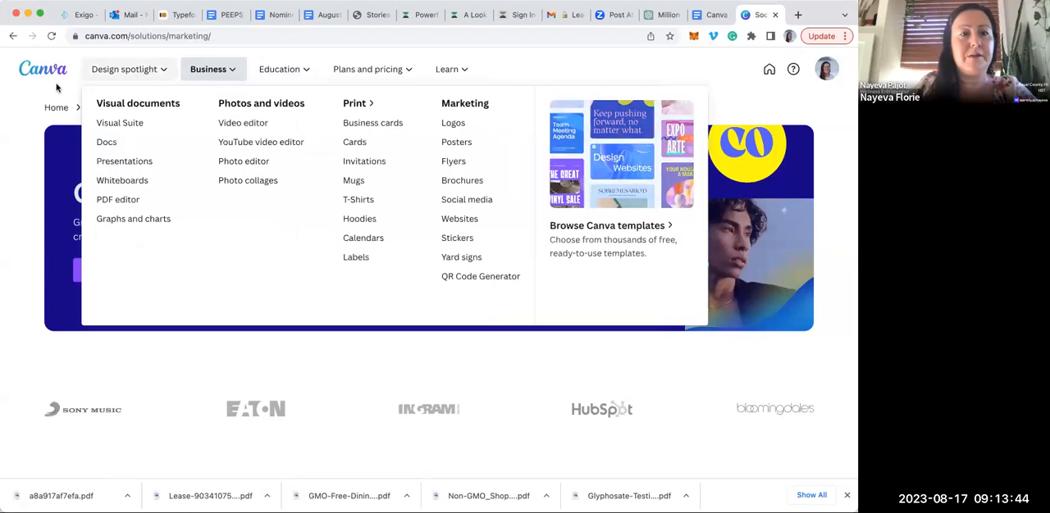
pyautogui.click(10, 37)
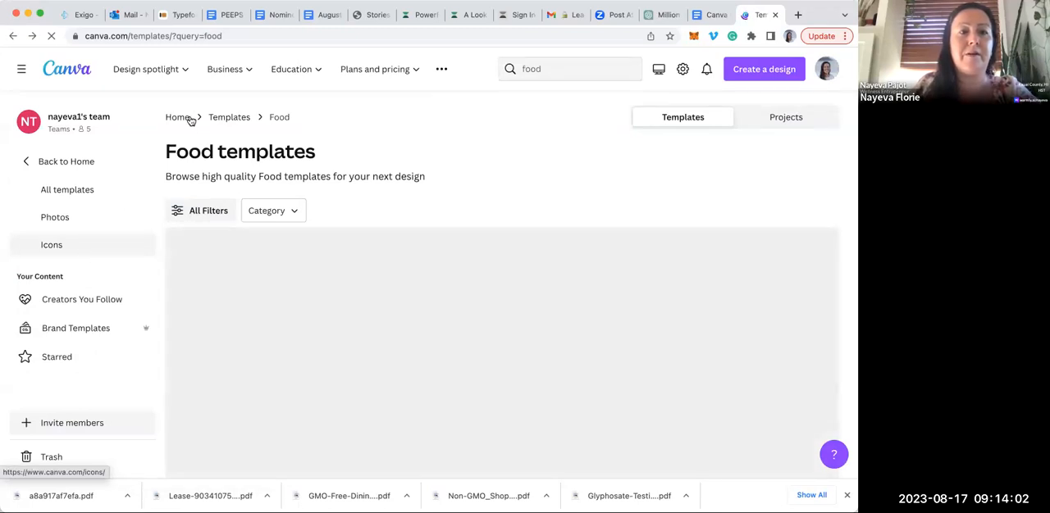
# Return to all templates and browse the templates for the Business topic
pyautogui.click(61, 192)
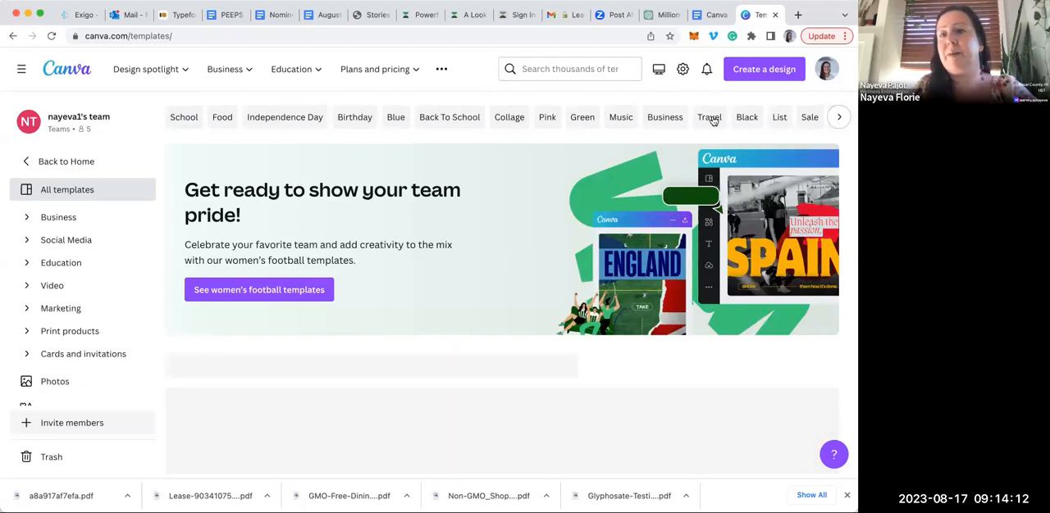
pyautogui.click(666, 118)
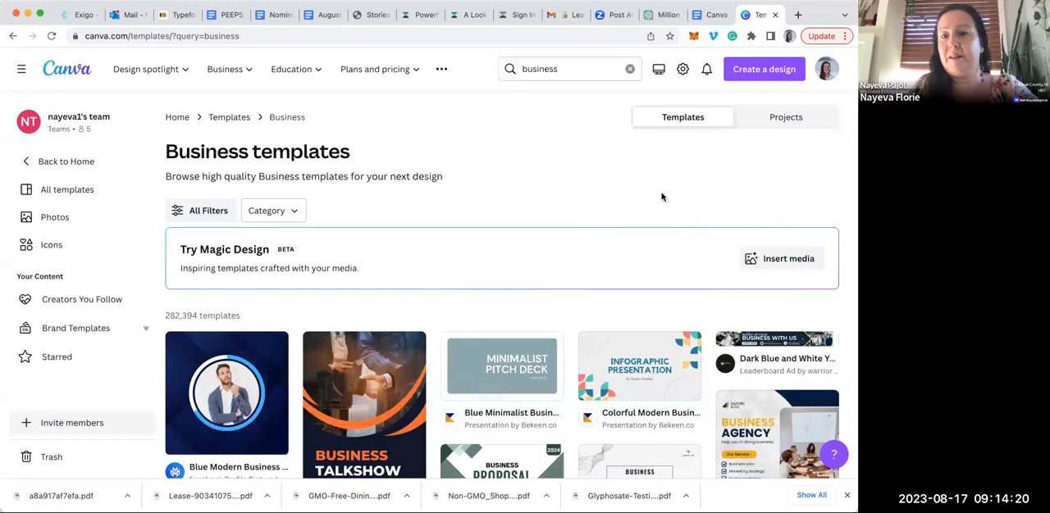
pyautogui.scroll(-5, 662, 197)
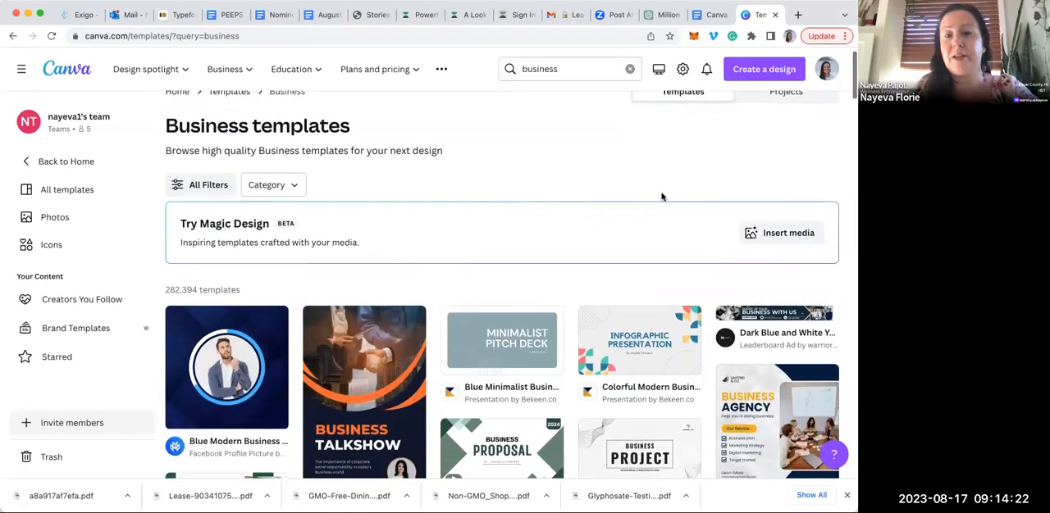
pyautogui.scroll(-2, 663, 197)
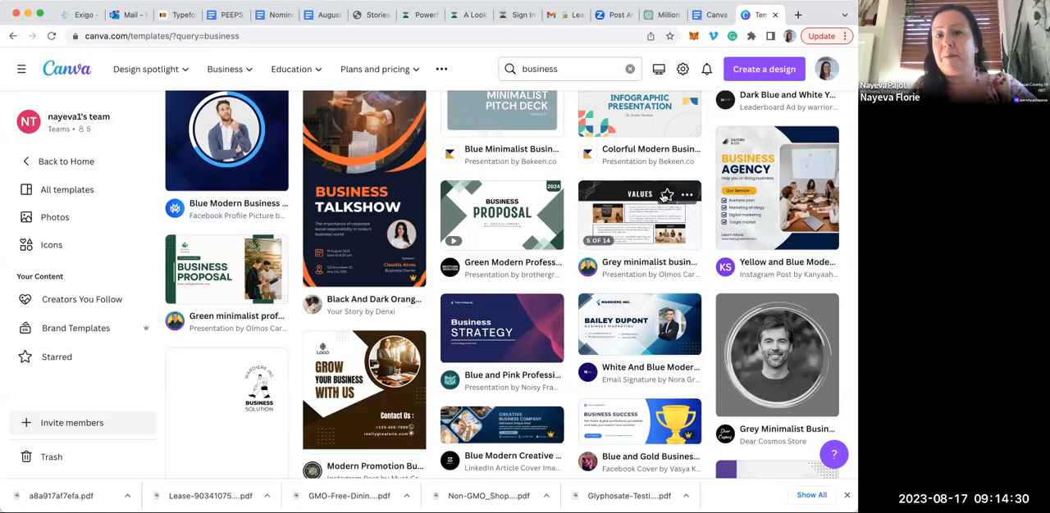
# Browse the business templates and open the "Green minimalist professional Business Proposal Presentation" template for customizing
pyautogui.scroll(-1, 664, 197)
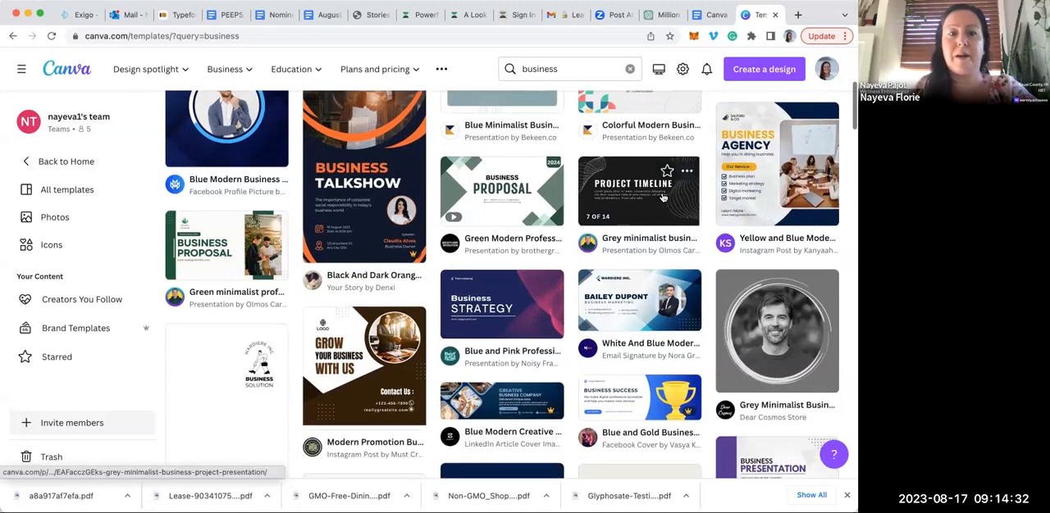
pyautogui.scroll(-1, 665, 197)
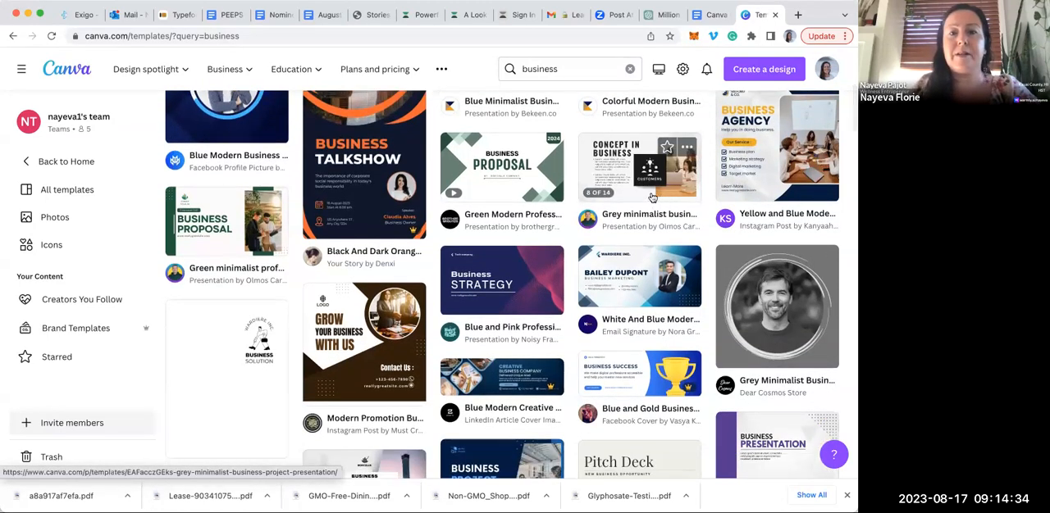
pyautogui.click(233, 223)
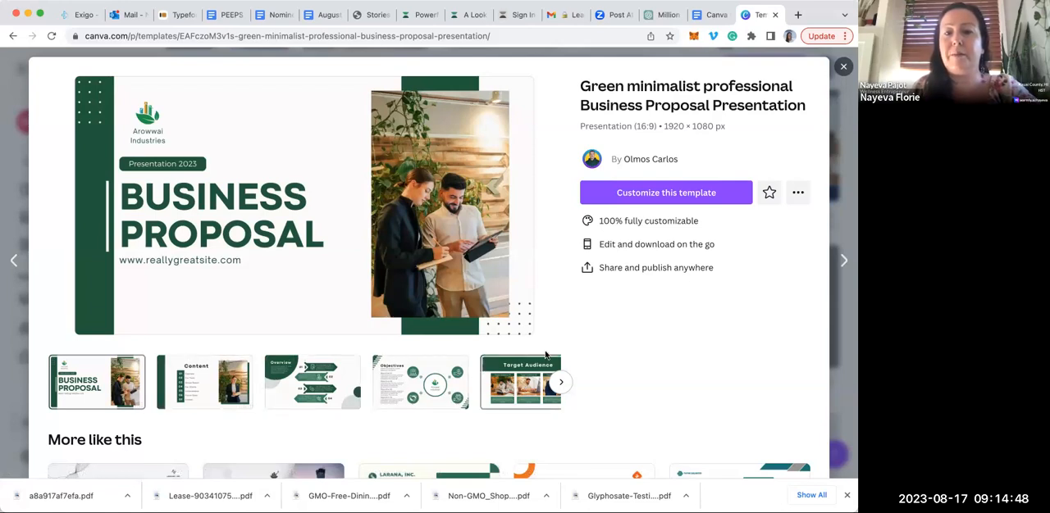
pyautogui.click(619, 194)
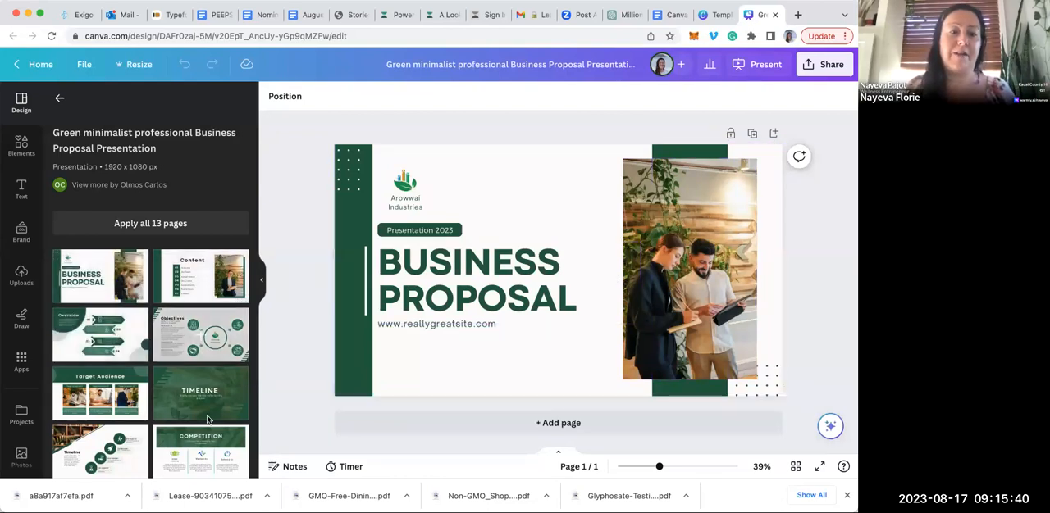
# Replace the "BUSINESS PROPOSAL" title on the cover page with "MY PURIUM BUSINESS"
pyautogui.doubleClick(495, 285)
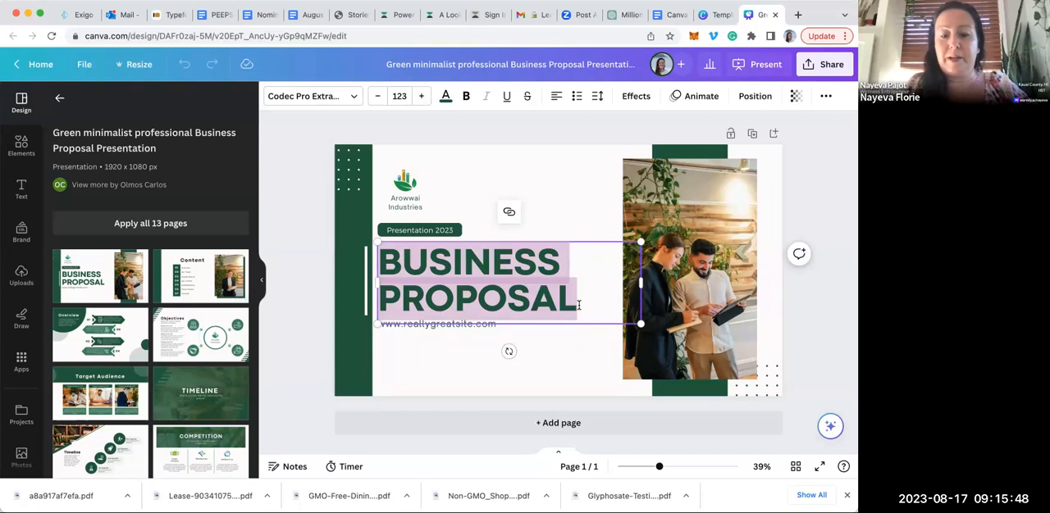
pyautogui.write('MY PURI')
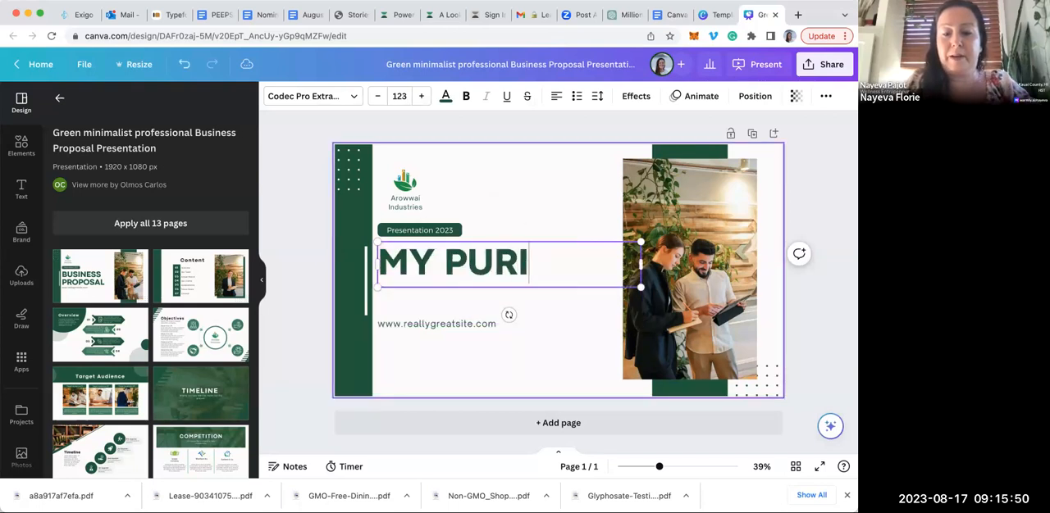
pyautogui.write('UM BUSINESS')
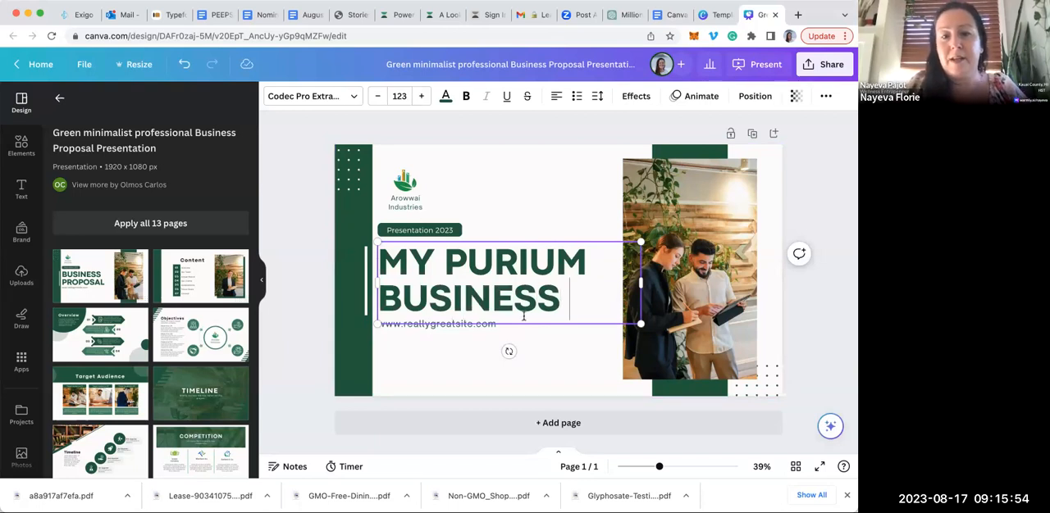
# Replace the website line under the cover title with "Superfoods.shop"
pyautogui.click(456, 325)
pyautogui.click(456, 326)
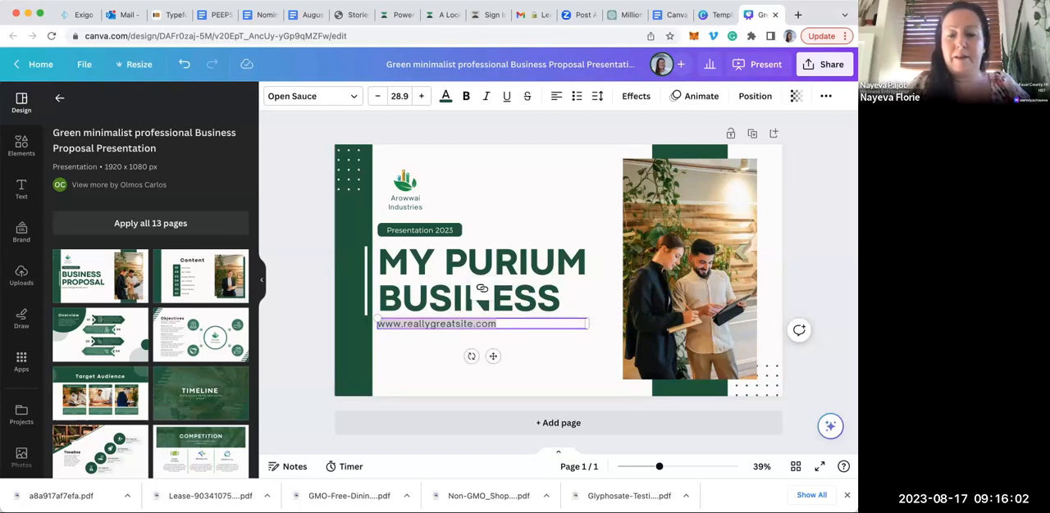
pyautogui.press('BackSpace')
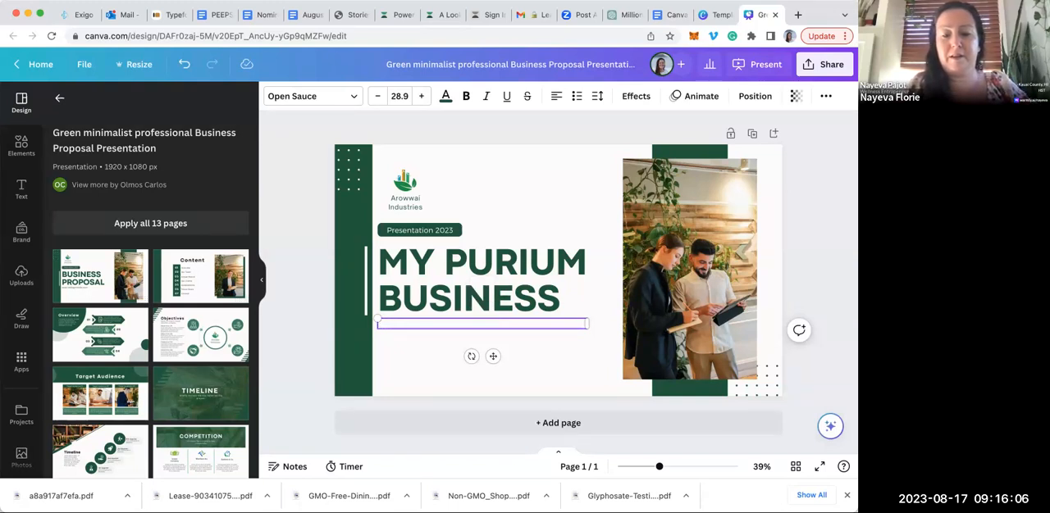
pyautogui.write('Superfoo')
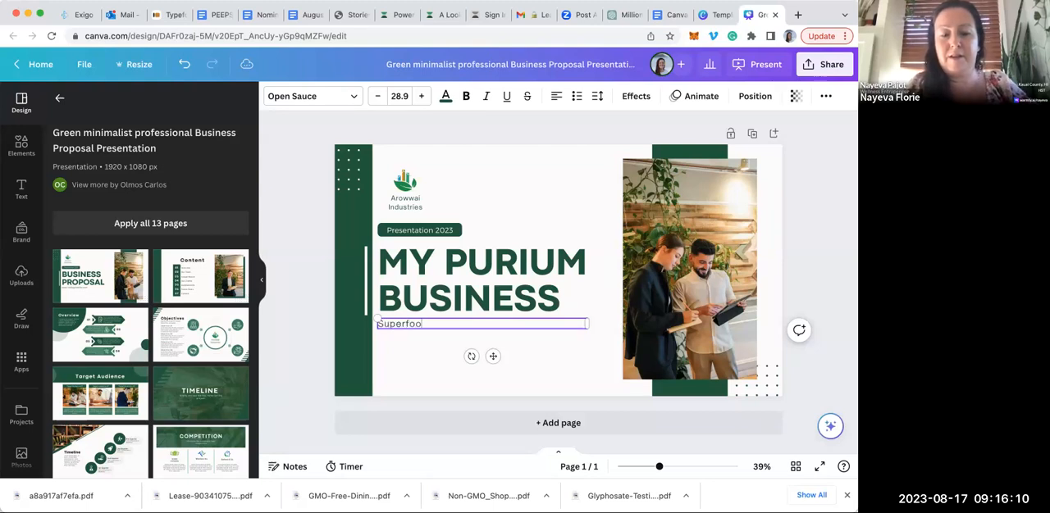
pyautogui.write('ds.shop')
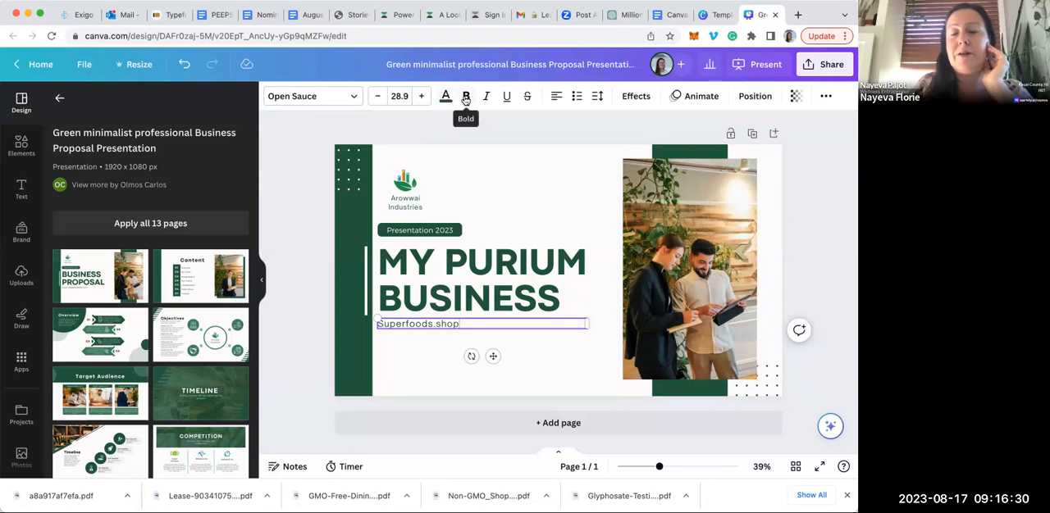
# Cycle the "Superfoods.shop" line's alignment through to justified and format it as a bulleted list
pyautogui.click(557, 97)
pyautogui.click(557, 97)
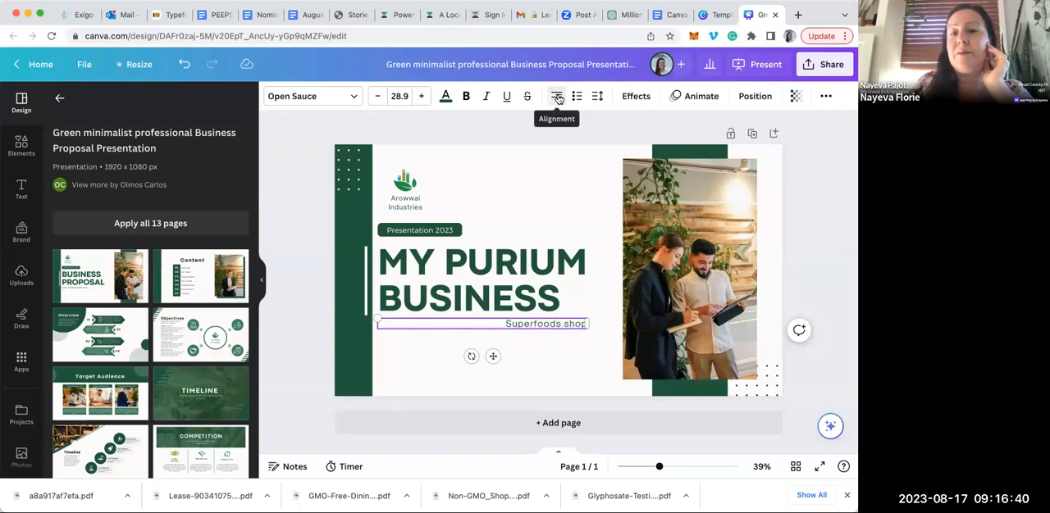
pyautogui.click(557, 97)
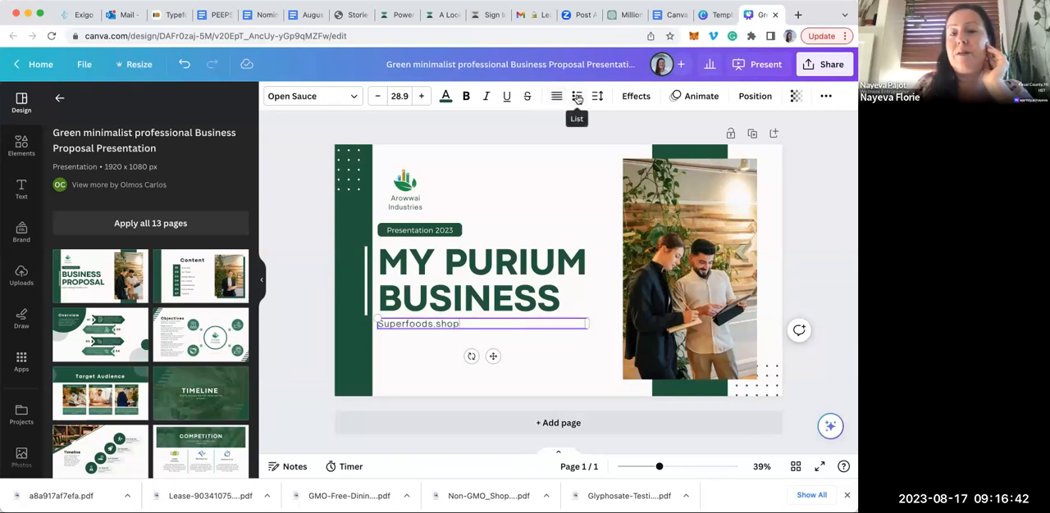
pyautogui.click(578, 97)
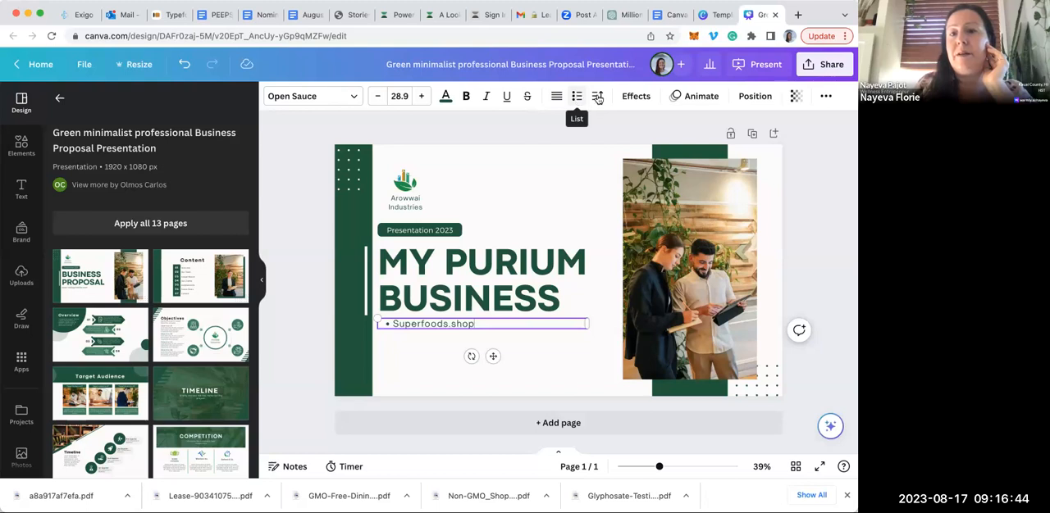
# Set the "Arowwai Industries" text's letter spacing to 18 and line spacing to 1.2
pyautogui.click(419, 205)
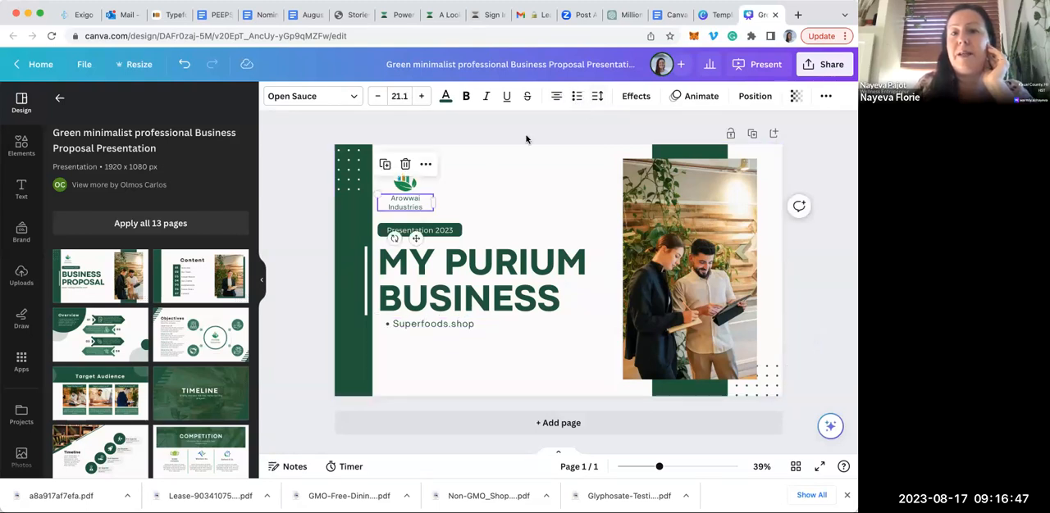
pyautogui.click(597, 97)
pyautogui.moveTo(656, 145); pyautogui.dragTo(628, 144)
pyautogui.moveTo(661, 178)
pyautogui.mouseDown()
pyautogui.moveTo(710, 177)
pyautogui.moveTo(647, 177)
pyautogui.mouseUp()
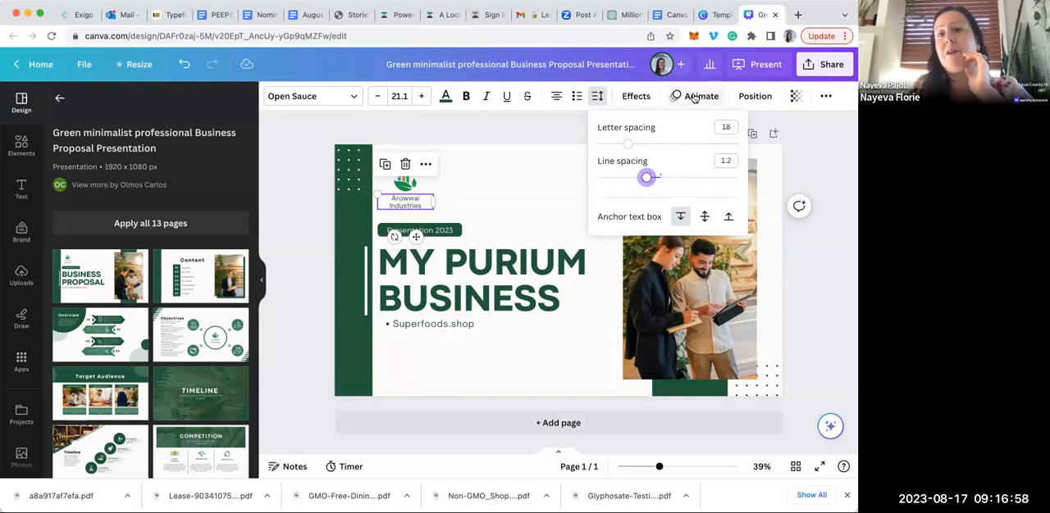
# Apply the Shadow effect to the "Arowwai Industries" text and view the available text animations
pyautogui.click(636, 97)
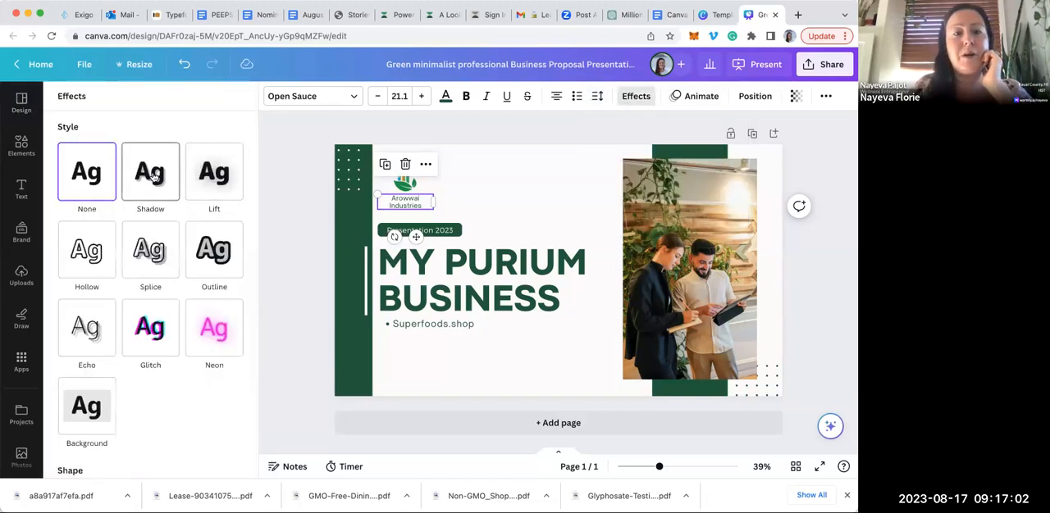
pyautogui.click(153, 175)
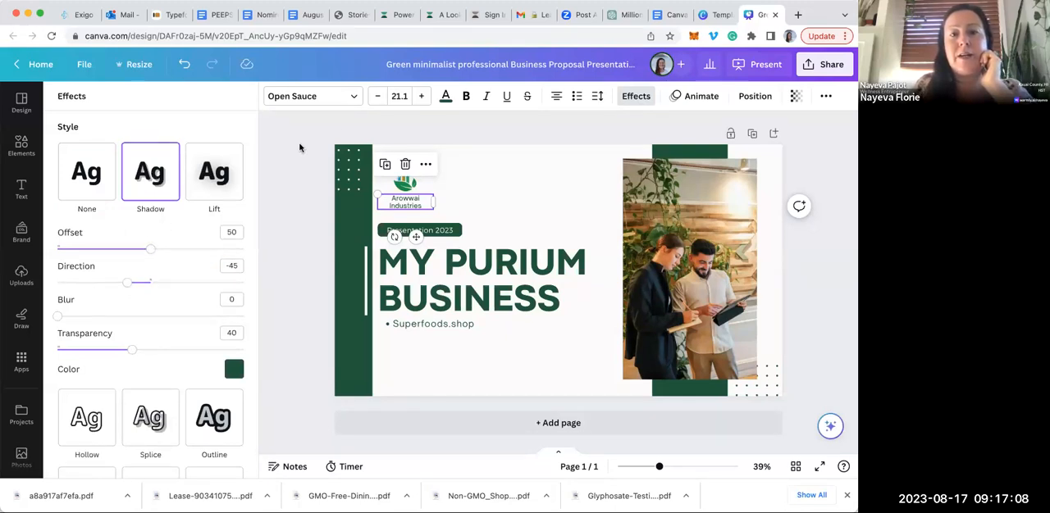
pyautogui.click(697, 97)
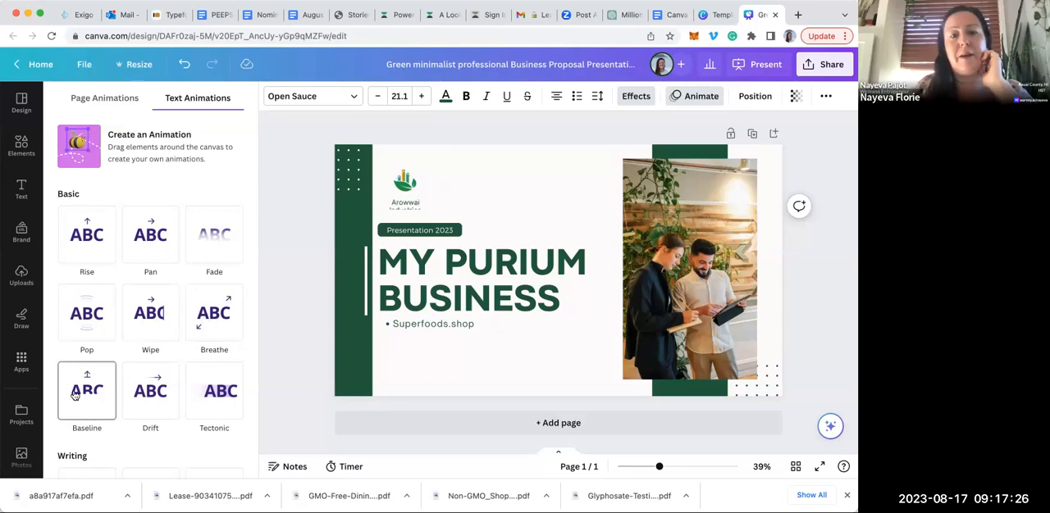
# Move the logo onto the "Presentation 2023" label, send it to the back, and return it above "Arowwai Industries"
pyautogui.click(753, 97)
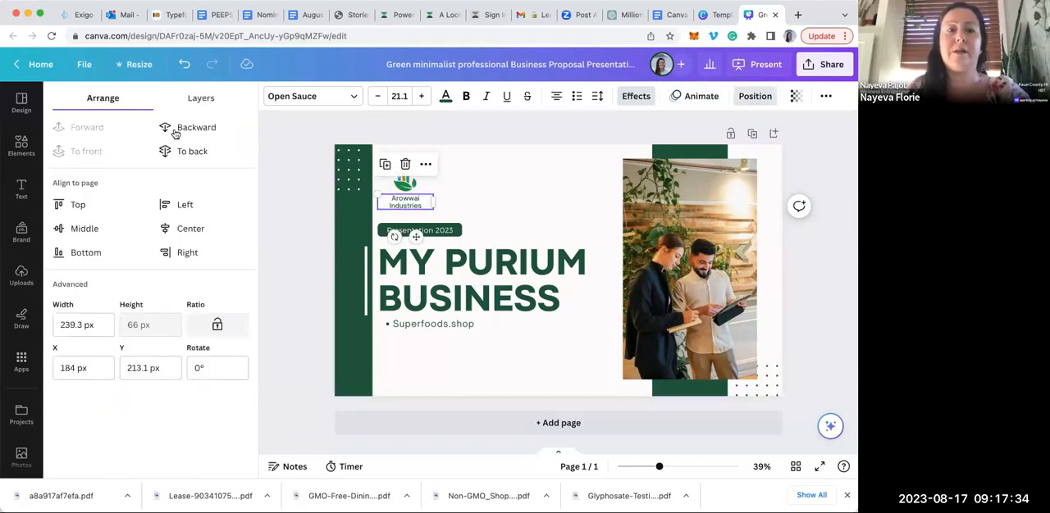
pyautogui.moveTo(408, 184); pyautogui.dragTo(458, 230)
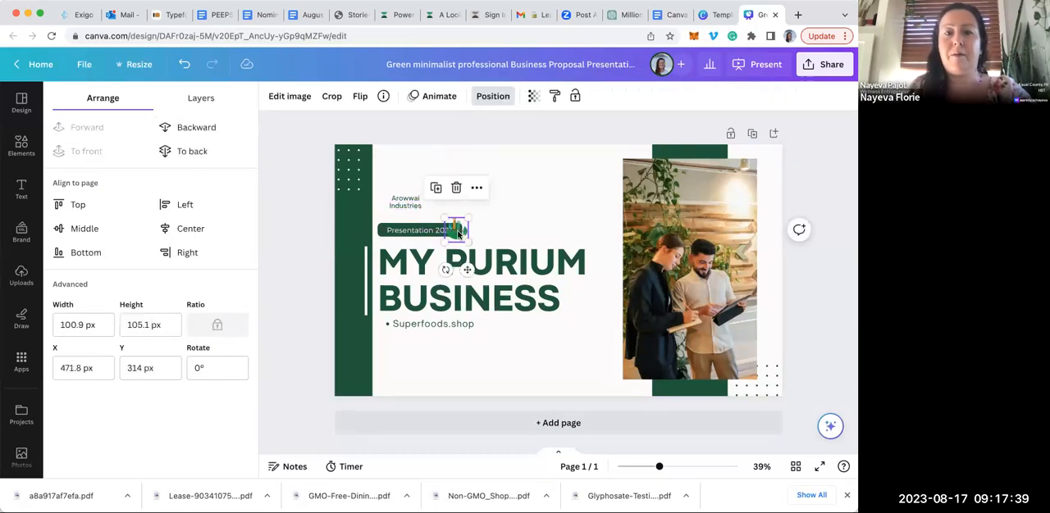
pyautogui.click(165, 153)
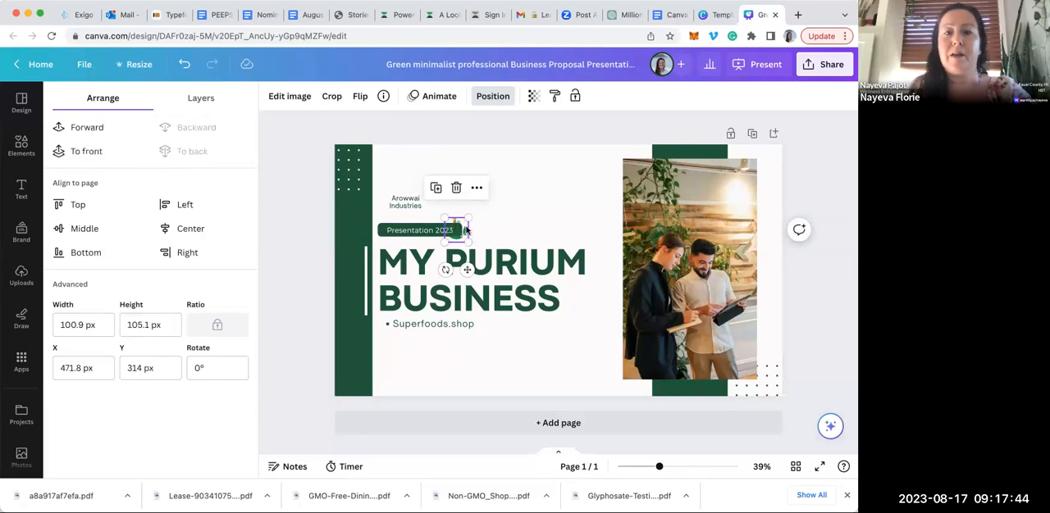
pyautogui.moveTo(465, 231); pyautogui.dragTo(414, 178)
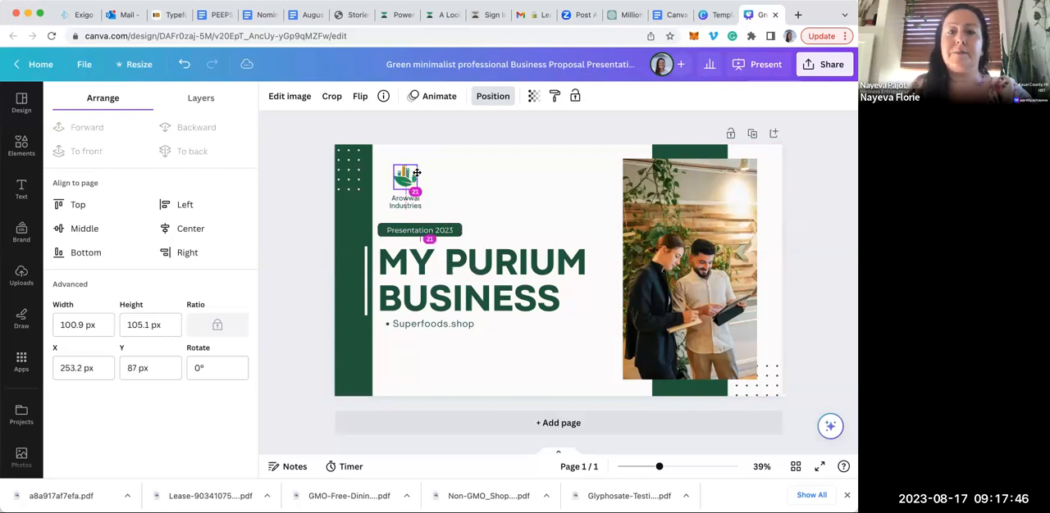
# Send the cover photo to the back, and send the green bar to the back behind the photo
pyautogui.click(645, 230)
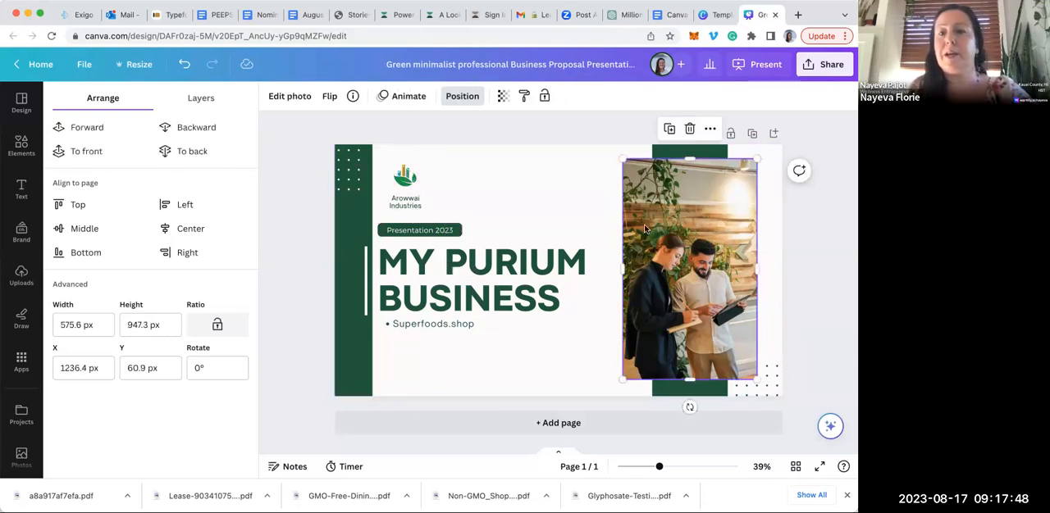
pyautogui.click(165, 153)
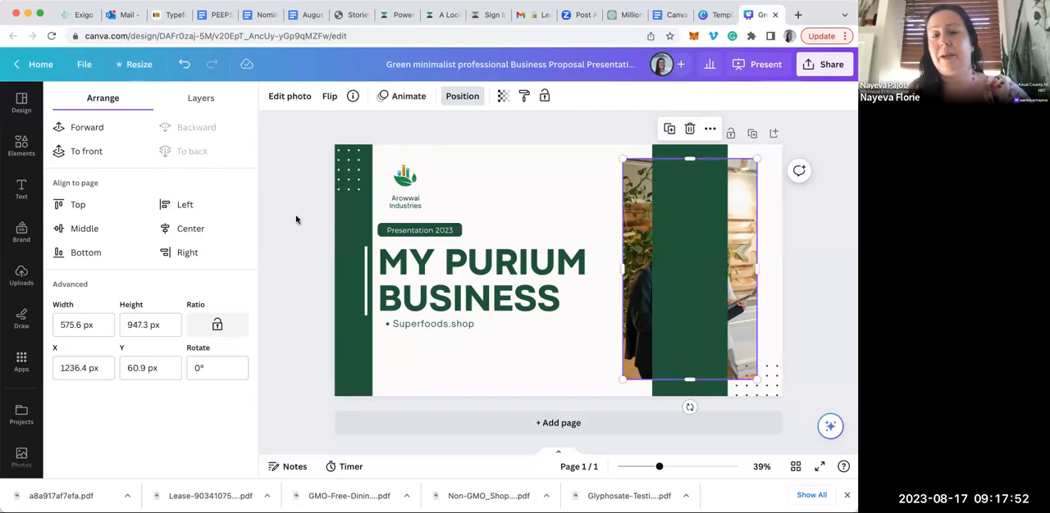
pyautogui.click(691, 192)
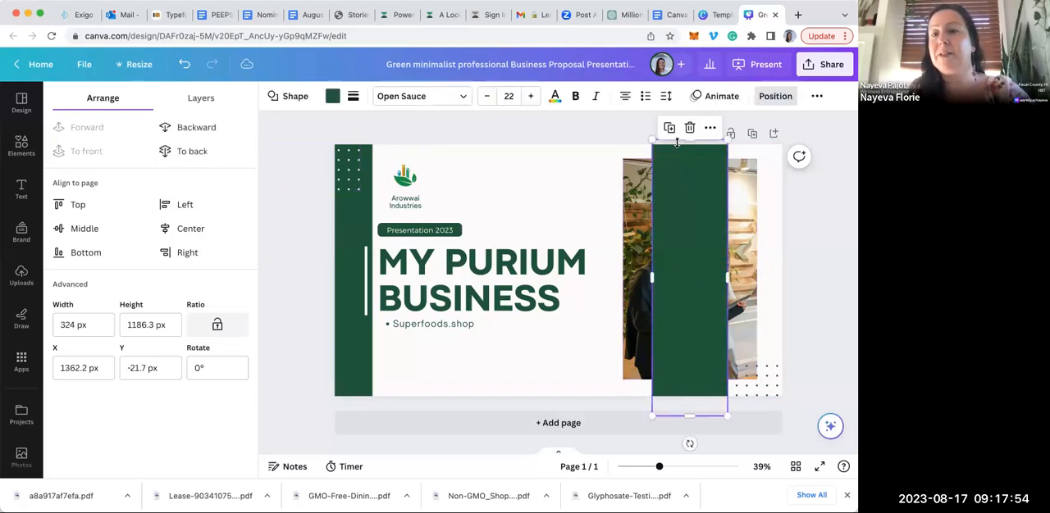
pyautogui.click(165, 151)
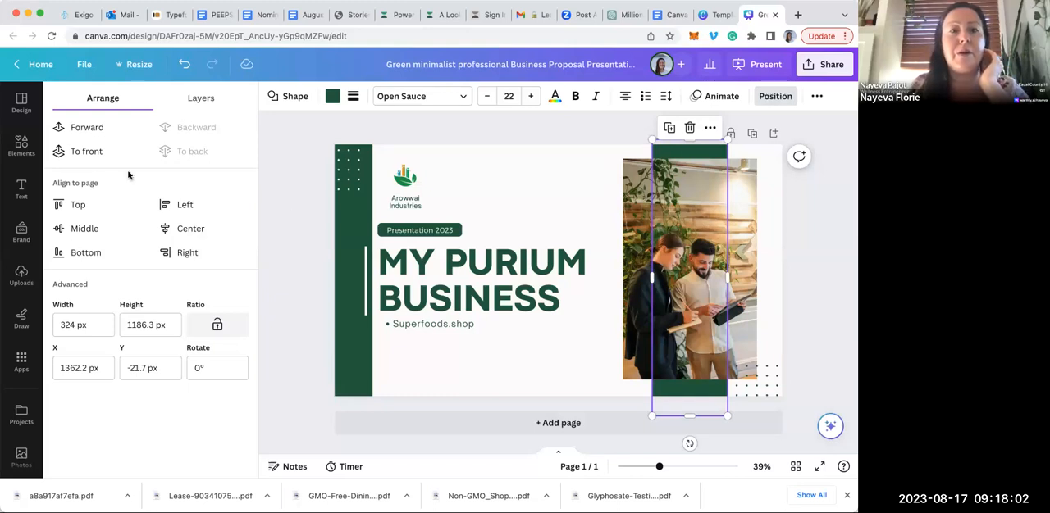
# Add the template's "Content" layout to the presentation as a new page
pyautogui.click(21, 100)
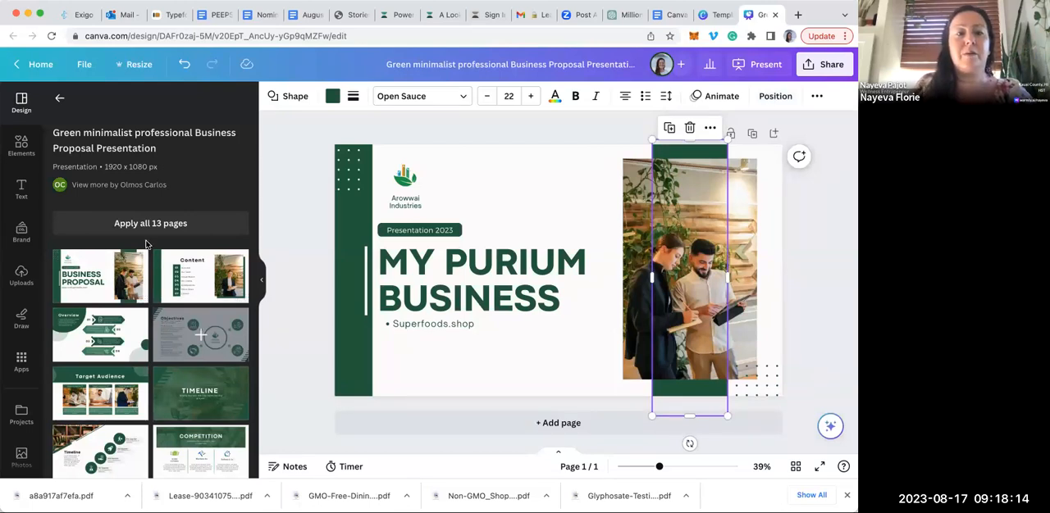
pyautogui.click(192, 280)
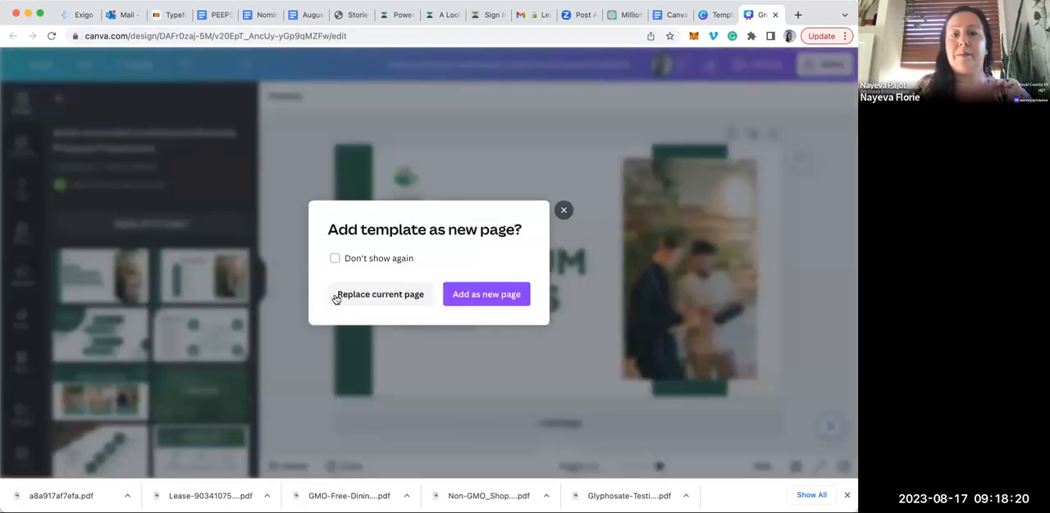
pyautogui.click(486, 296)
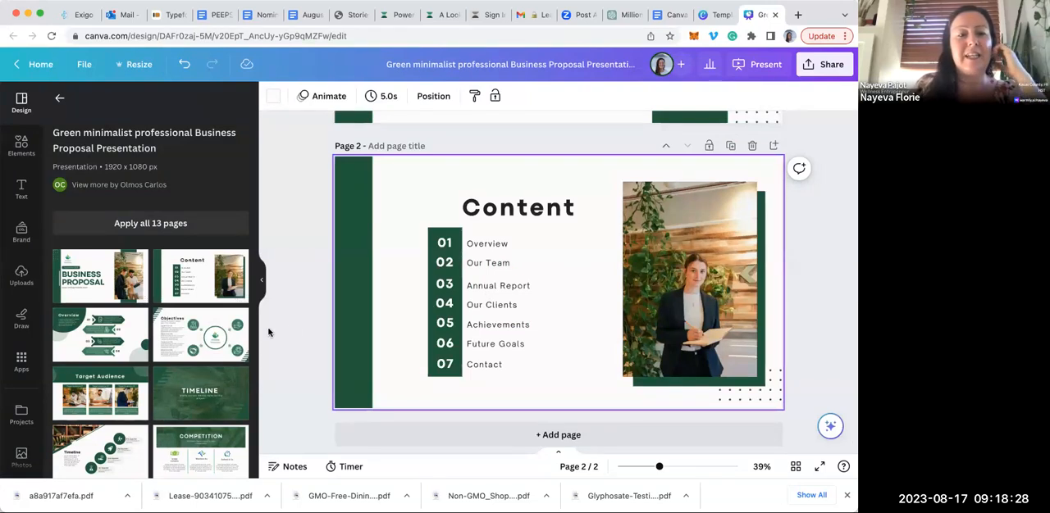
# Add a rounded square to page 2 and reshape it into a wide, short bar over the "Content" heading
pyautogui.click(23, 146)
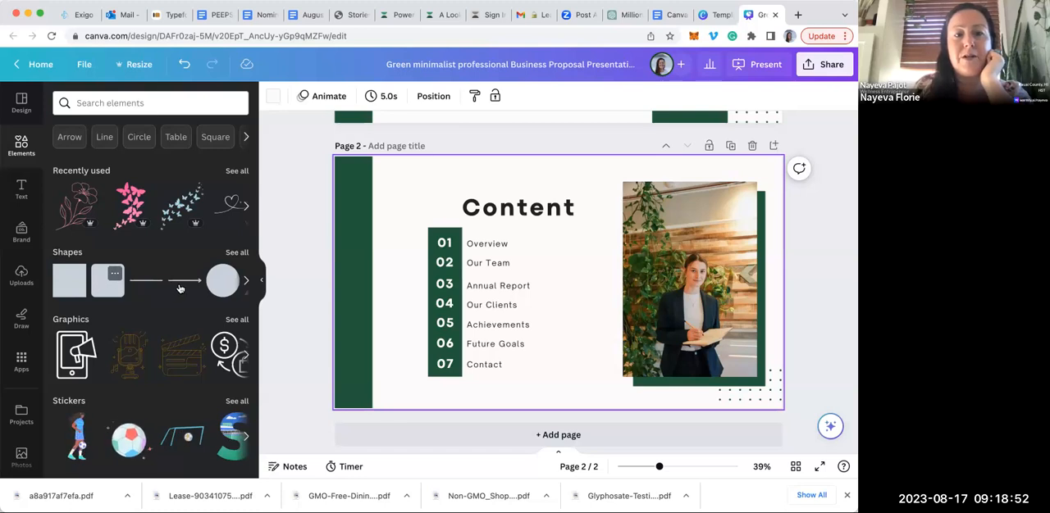
pyautogui.click(107, 280)
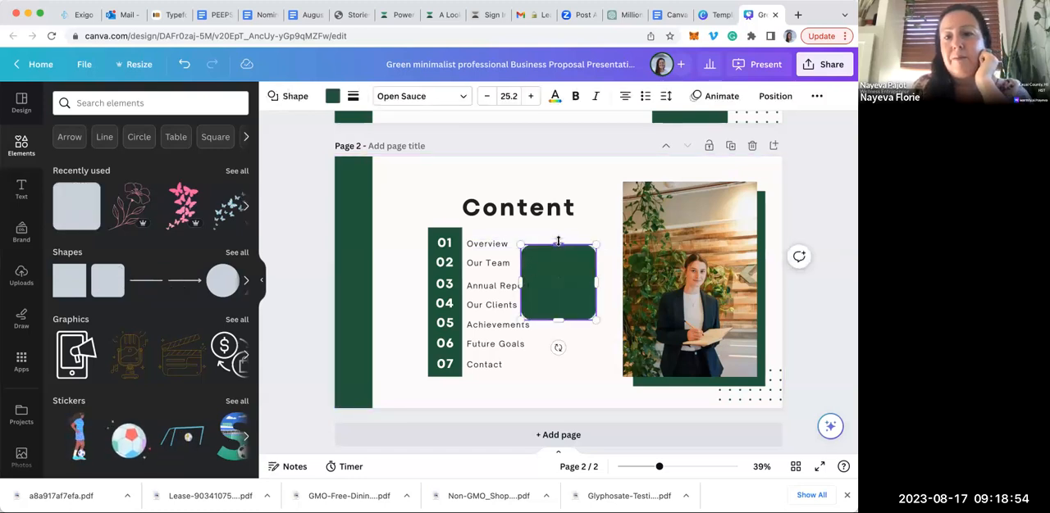
pyautogui.moveTo(559, 272); pyautogui.dragTo(595, 219)
pyautogui.moveTo(526, 244); pyautogui.dragTo(522, 216)
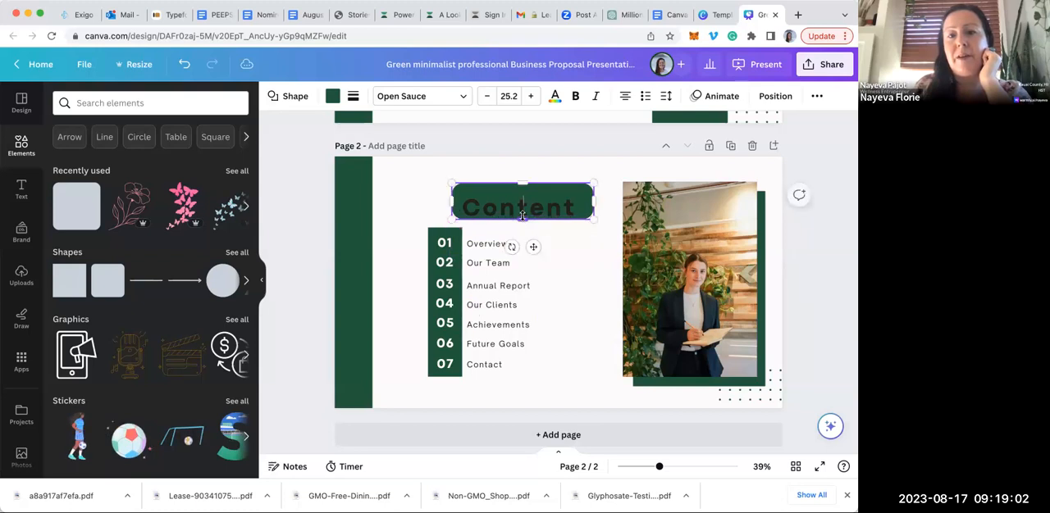
pyautogui.moveTo(520, 185); pyautogui.dragTo(520, 197)
pyautogui.click(549, 174)
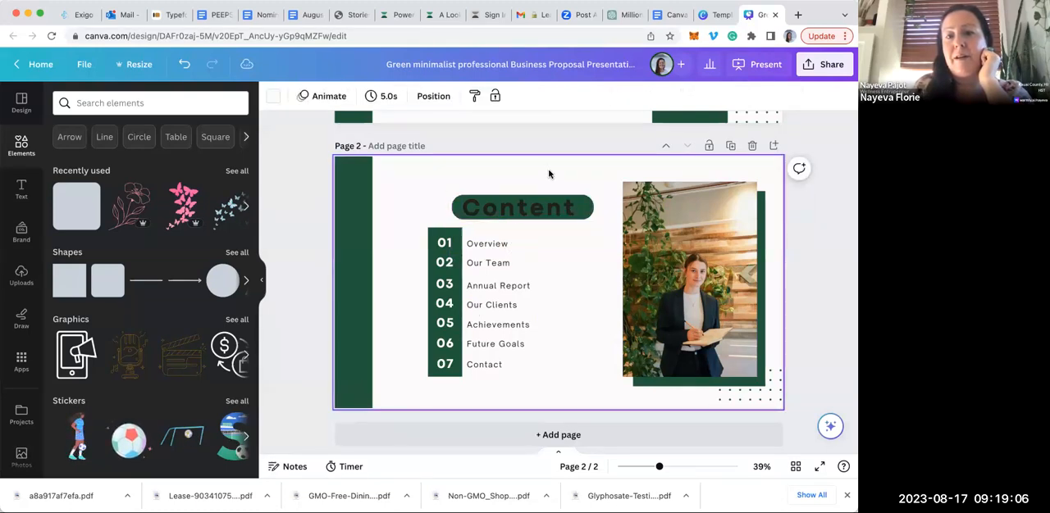
# Recolor the rounded bar behind the "Content" heading with the light mint brand color
pyautogui.click(585, 203)
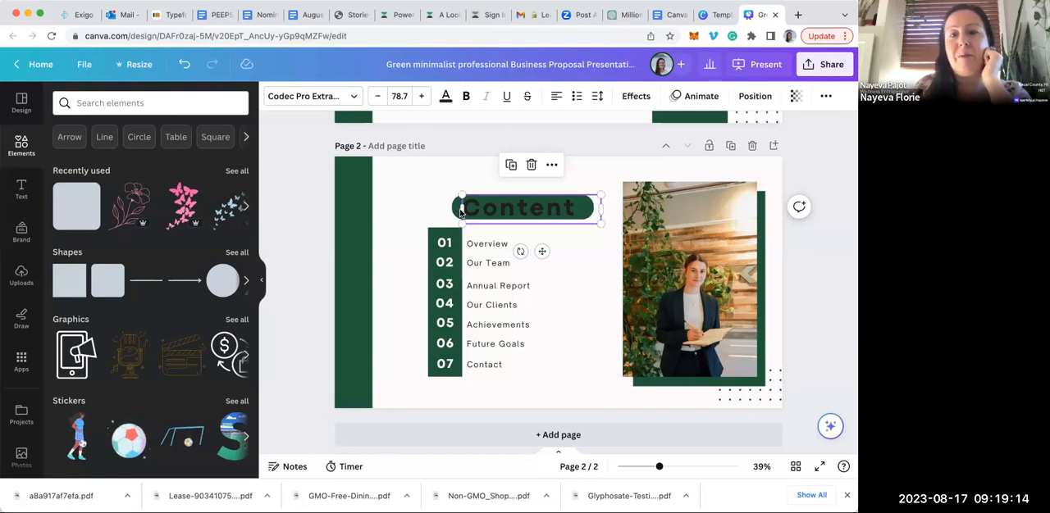
pyautogui.click(443, 212)
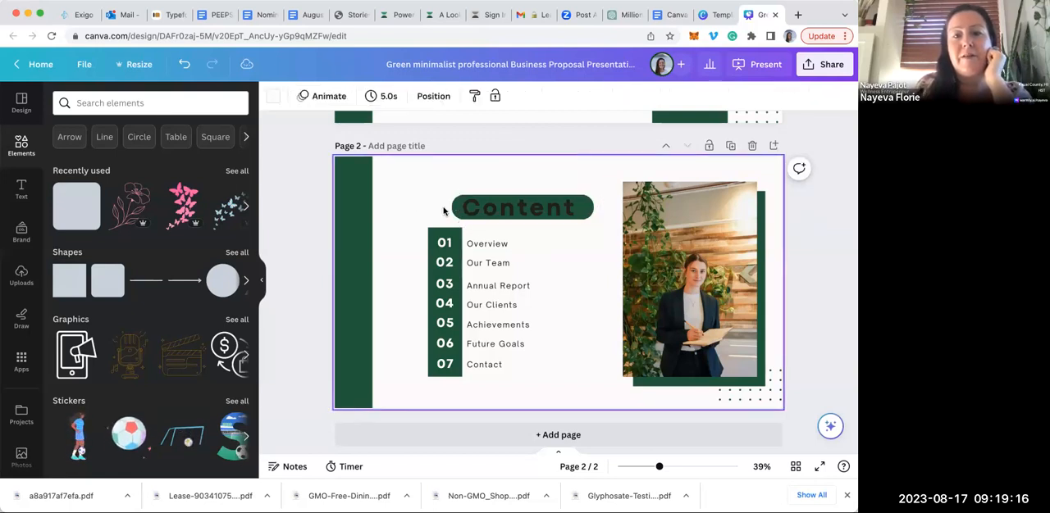
pyautogui.click(452, 208)
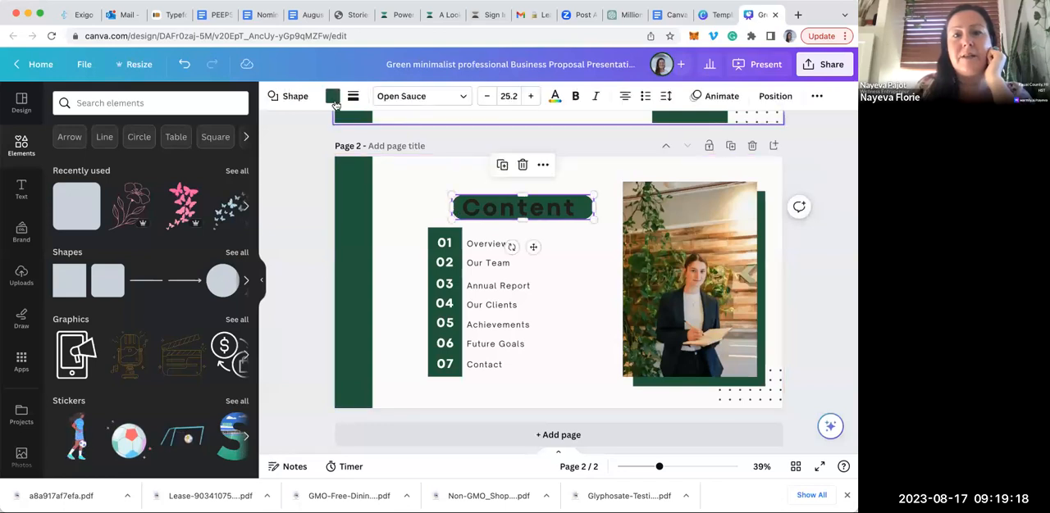
pyautogui.click(332, 98)
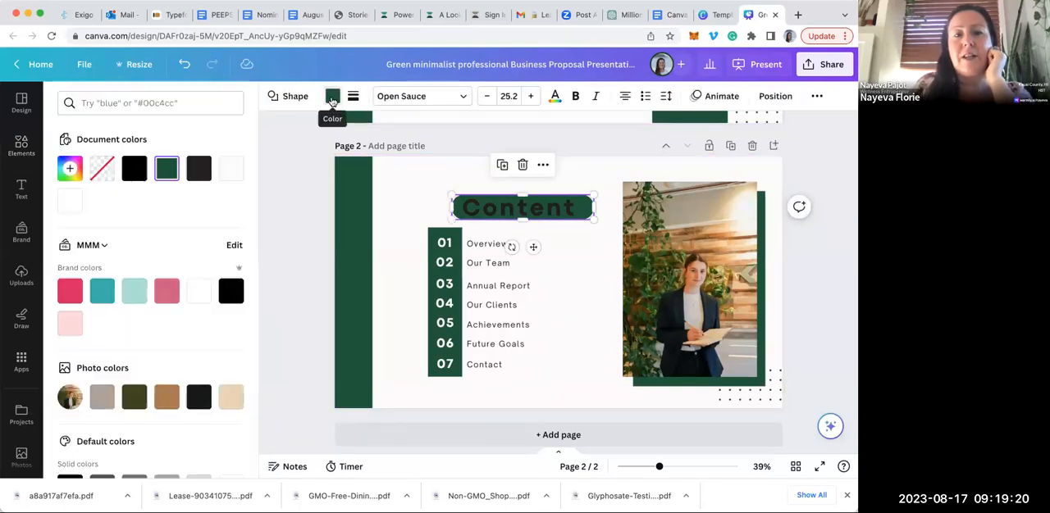
pyautogui.click(137, 294)
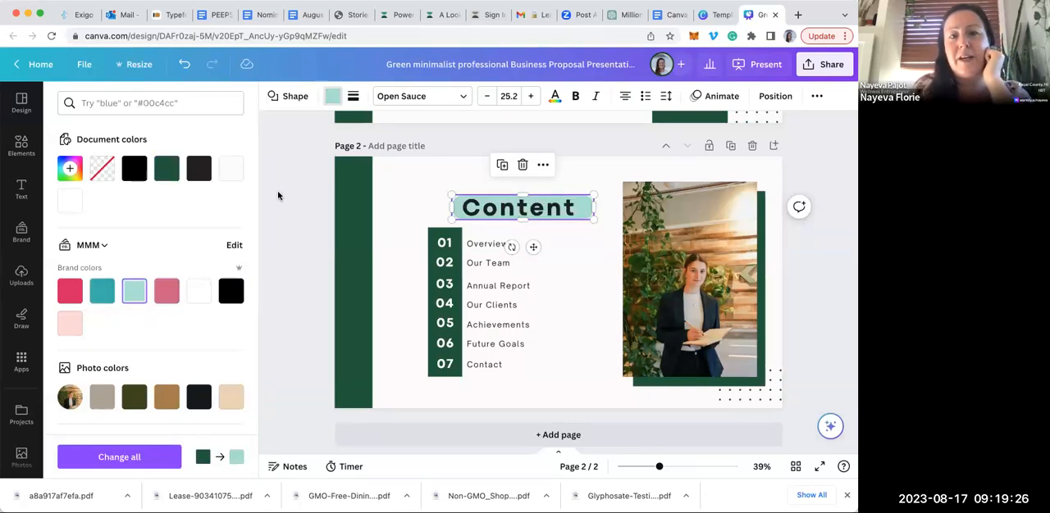
# Recolor page 2's tall green side bar and the column behind the numbers with the light mint brand color
pyautogui.click(357, 202)
pyautogui.click(134, 291)
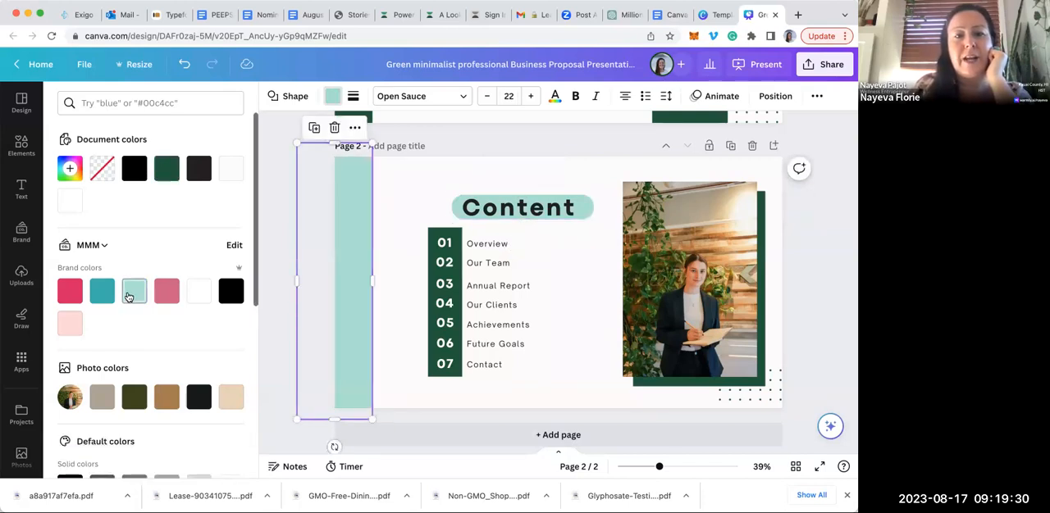
pyautogui.click(439, 234)
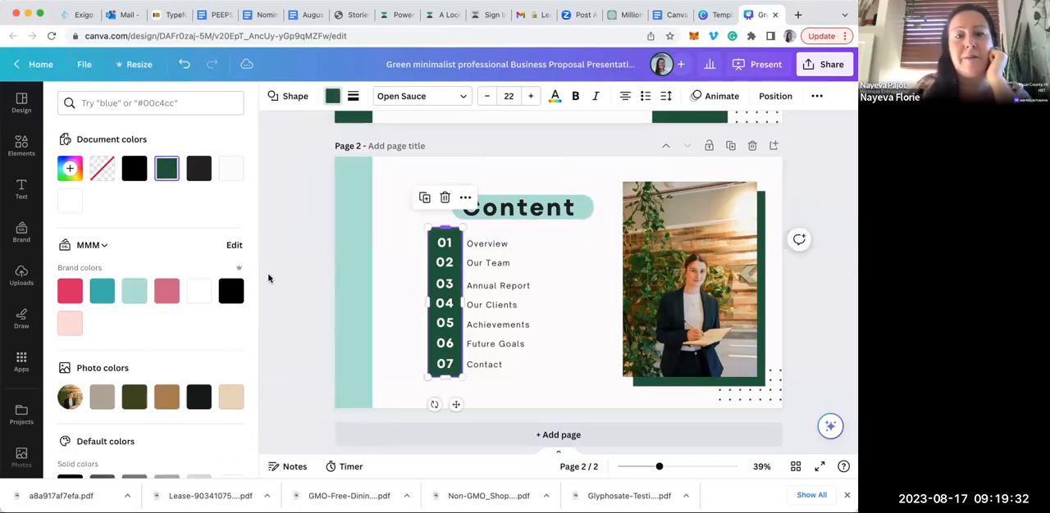
pyautogui.click(137, 292)
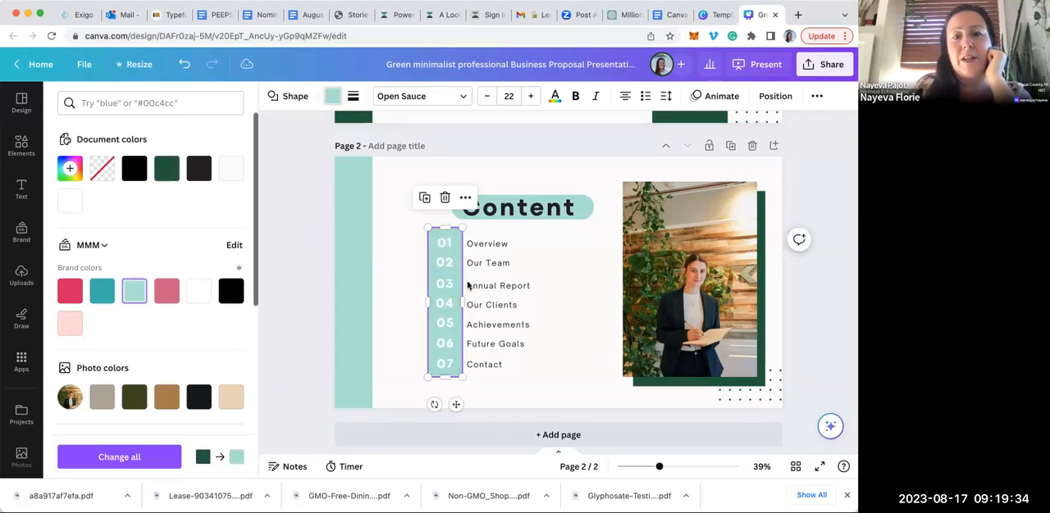
# Change the text color of the numbers 01 and 02 to the darker teal brand color
pyautogui.click(448, 243)
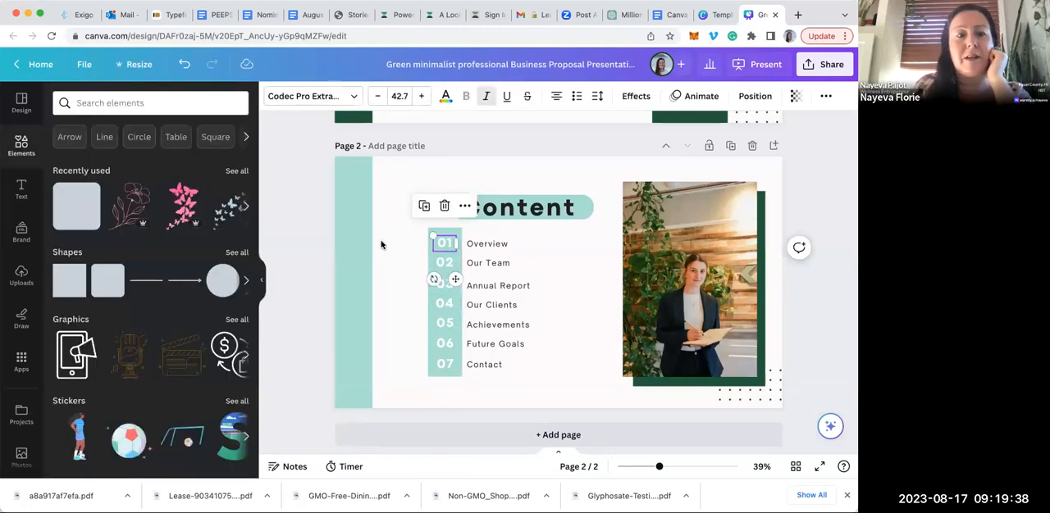
pyautogui.click(442, 98)
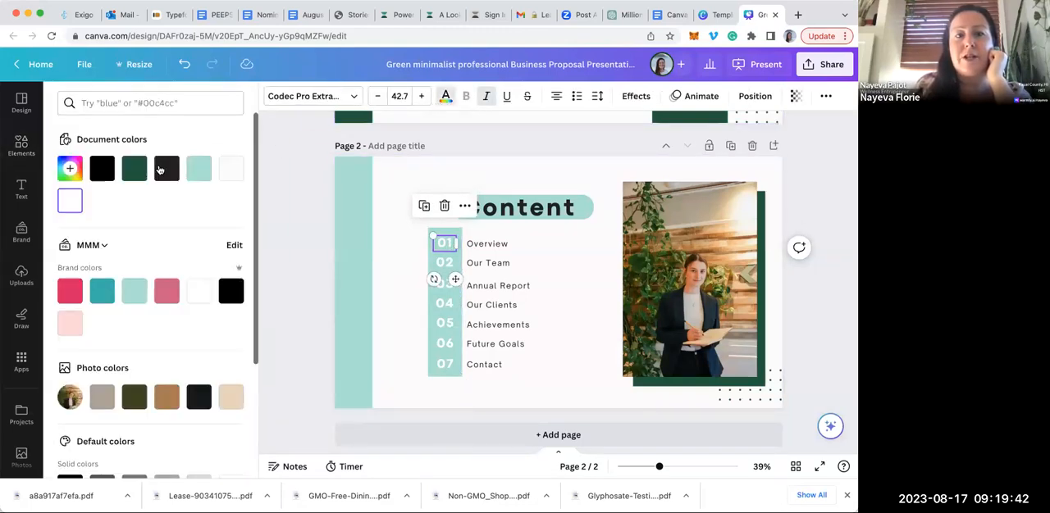
pyautogui.click(102, 291)
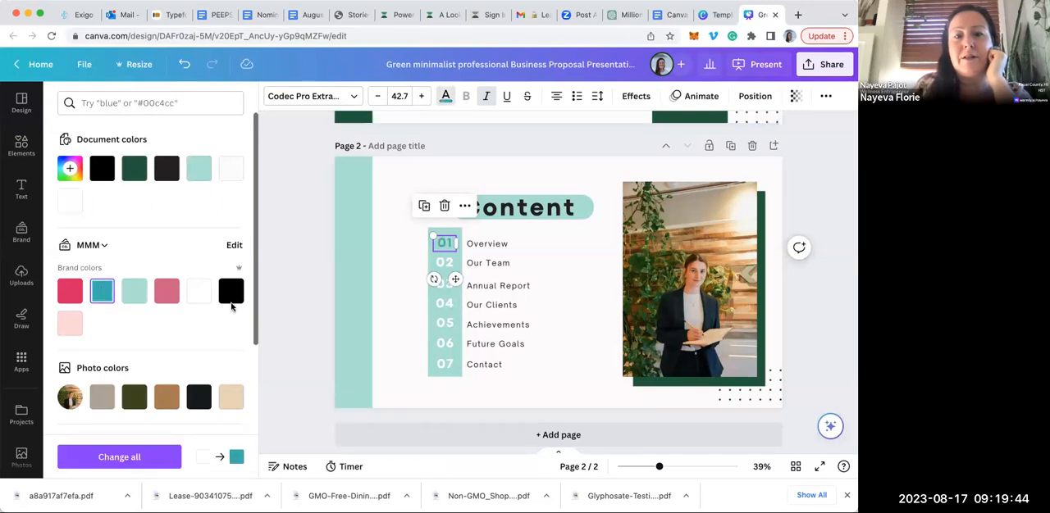
pyautogui.click(445, 262)
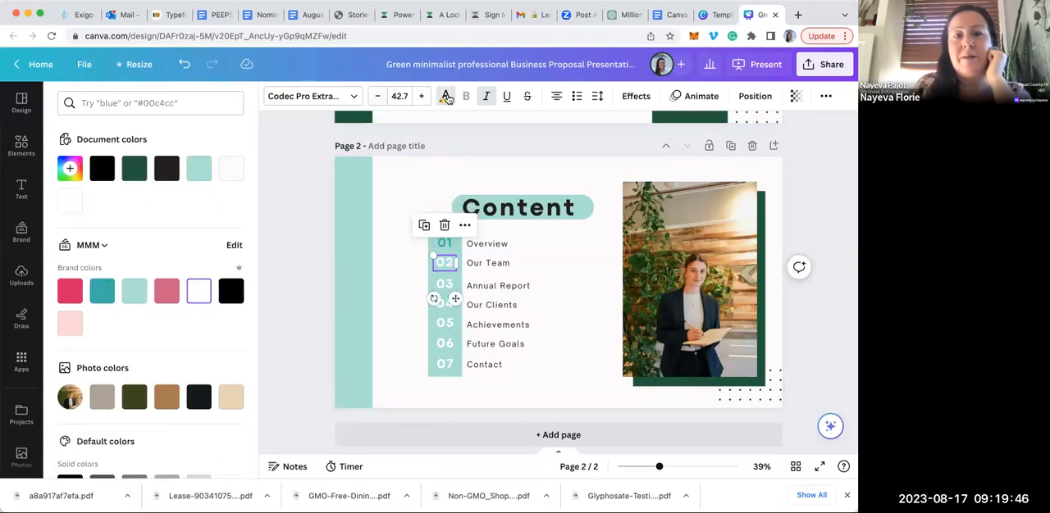
pyautogui.click(100, 291)
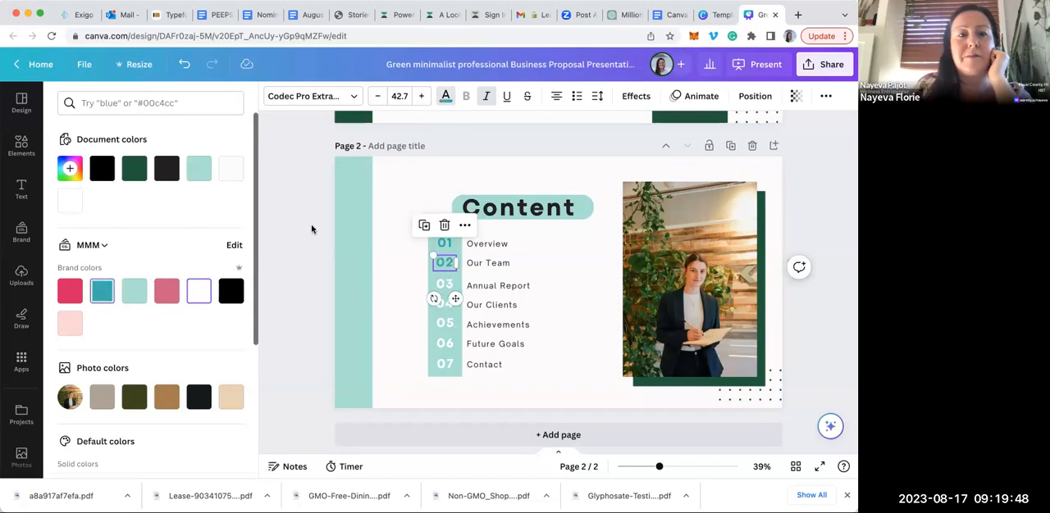
# Browse the available element categories, then rerun the recent search for "Glyphosate" and look through its photos
pyautogui.click(22, 148)
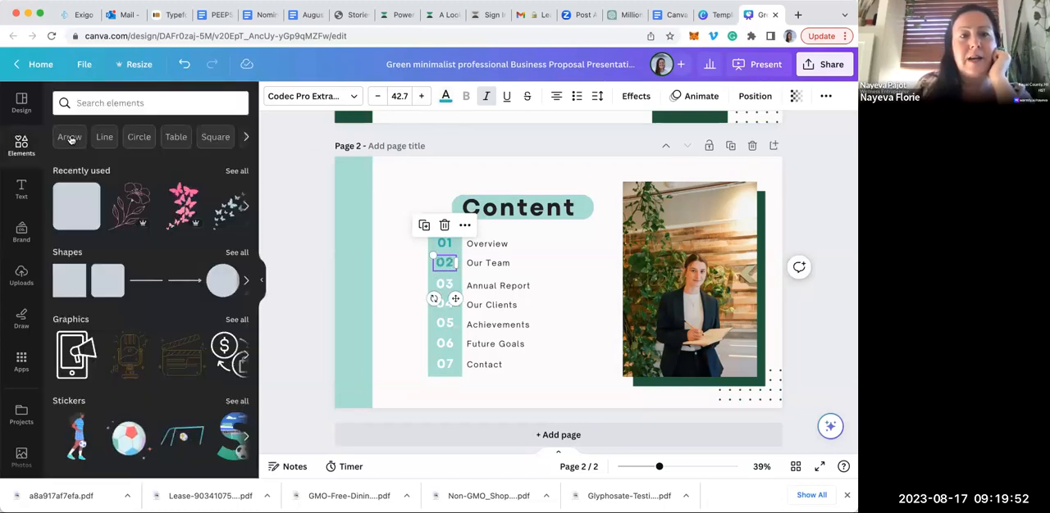
pyautogui.click(247, 138)
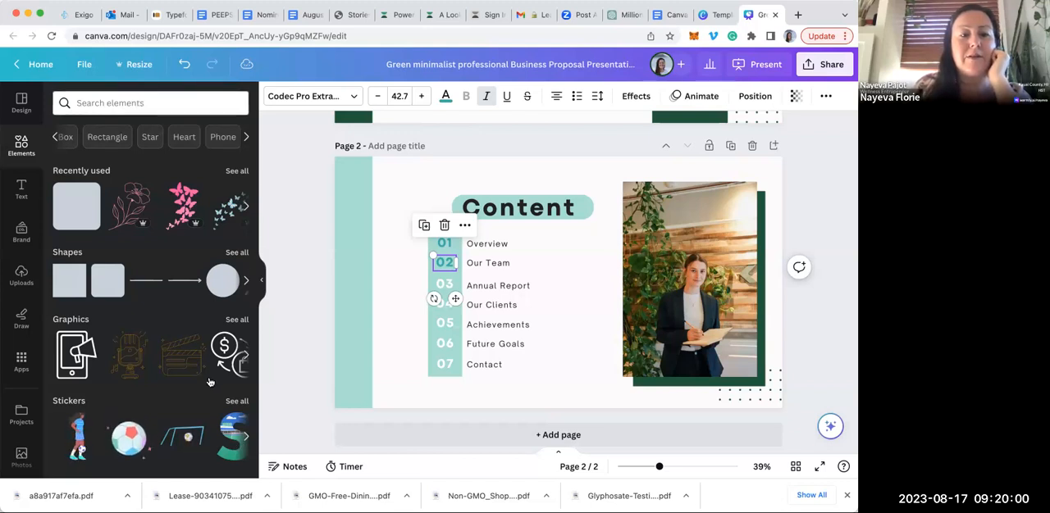
pyautogui.scroll(-5, 195, 382)
pyautogui.scroll(5, 195, 382)
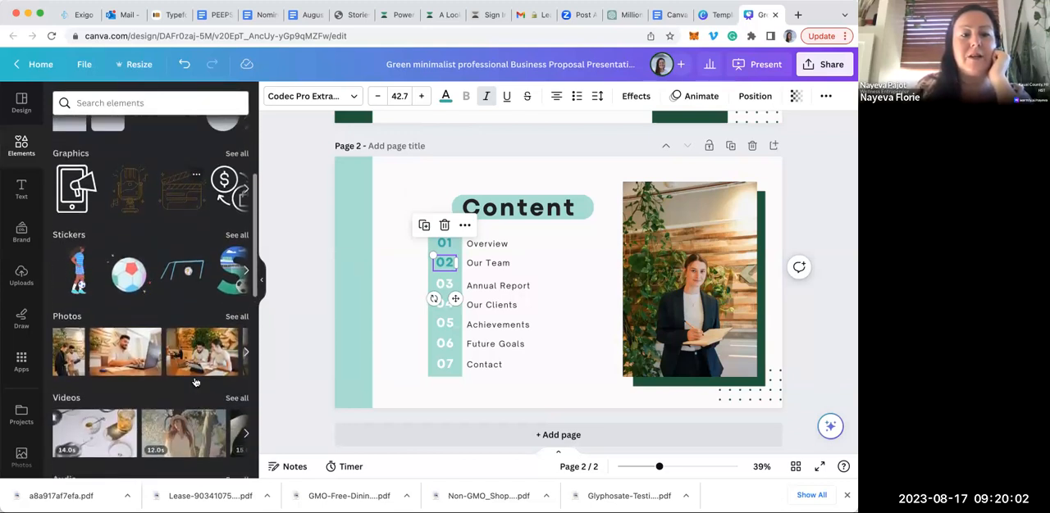
pyautogui.click(146, 99)
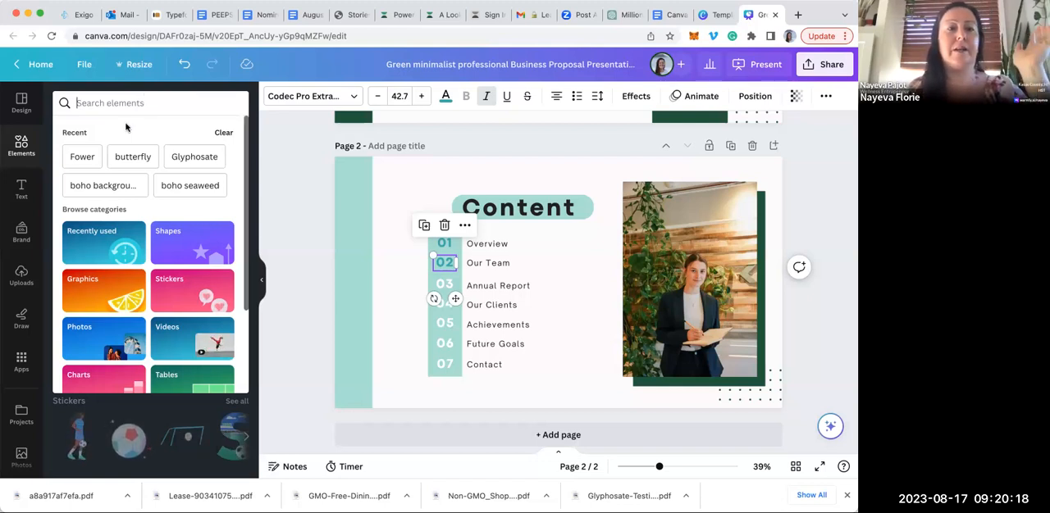
pyautogui.click(195, 158)
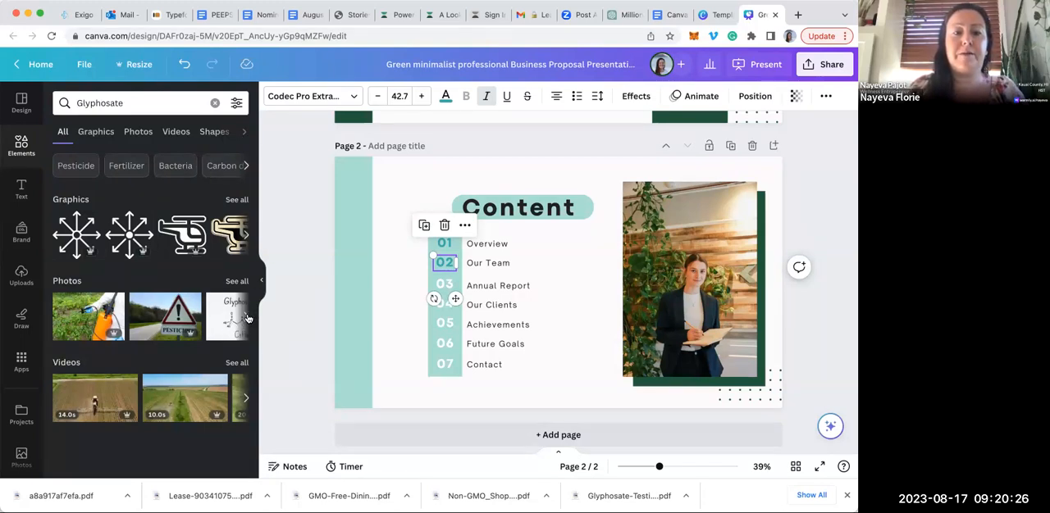
pyautogui.click(247, 319)
pyautogui.click(248, 318)
pyautogui.click(247, 318)
pyautogui.click(248, 319)
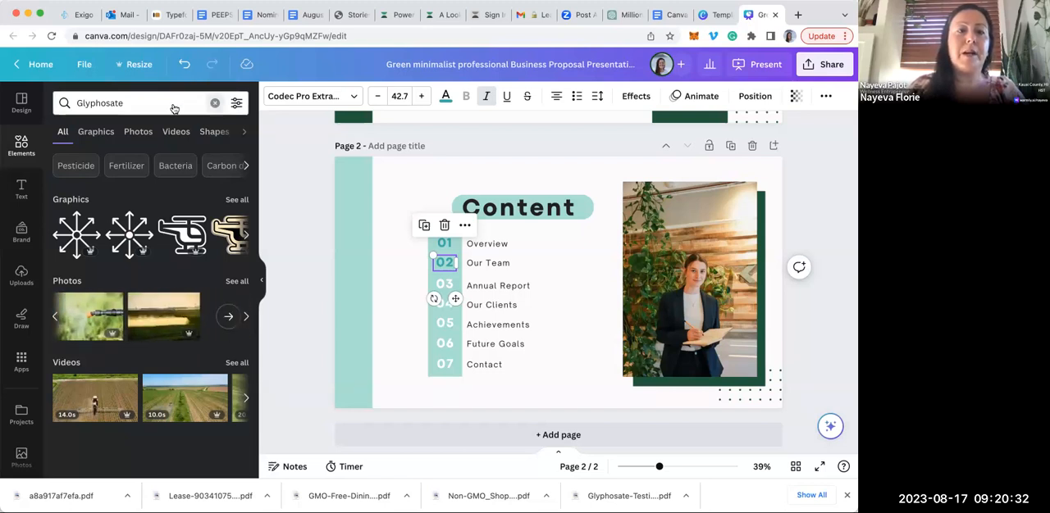
# Search the elements for "superfoods" and view all matching graphics
pyautogui.click(216, 103)
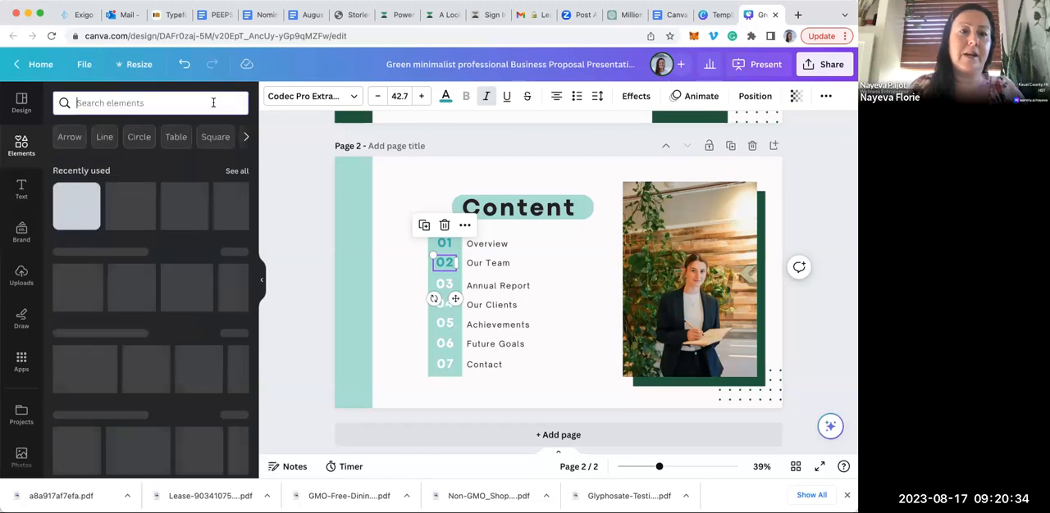
pyautogui.write('superfoods')
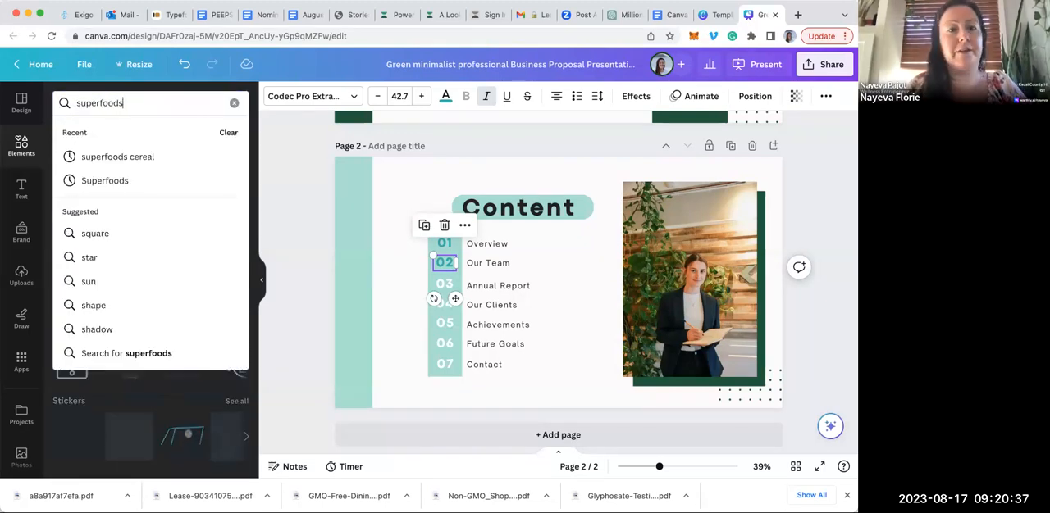
pyautogui.press('Return')
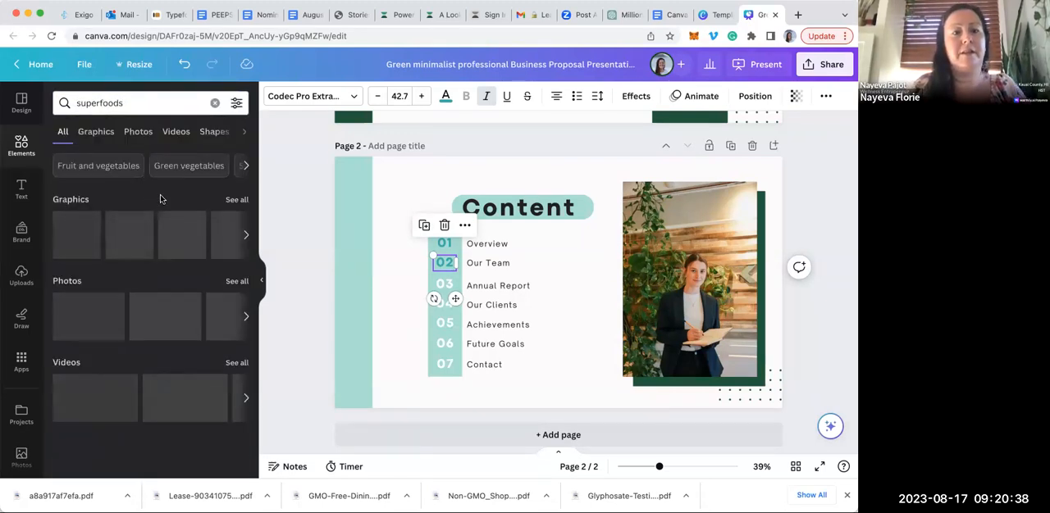
pyautogui.click(237, 200)
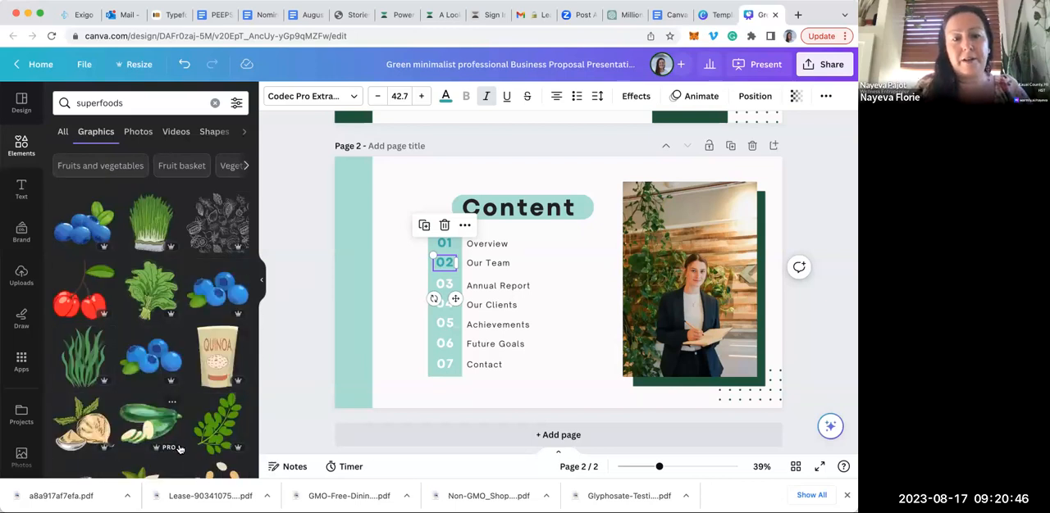
# Go to the home page, reopen the green Business Proposal presentation from the recent designs, and look through the recently used templates
pyautogui.click(17, 65)
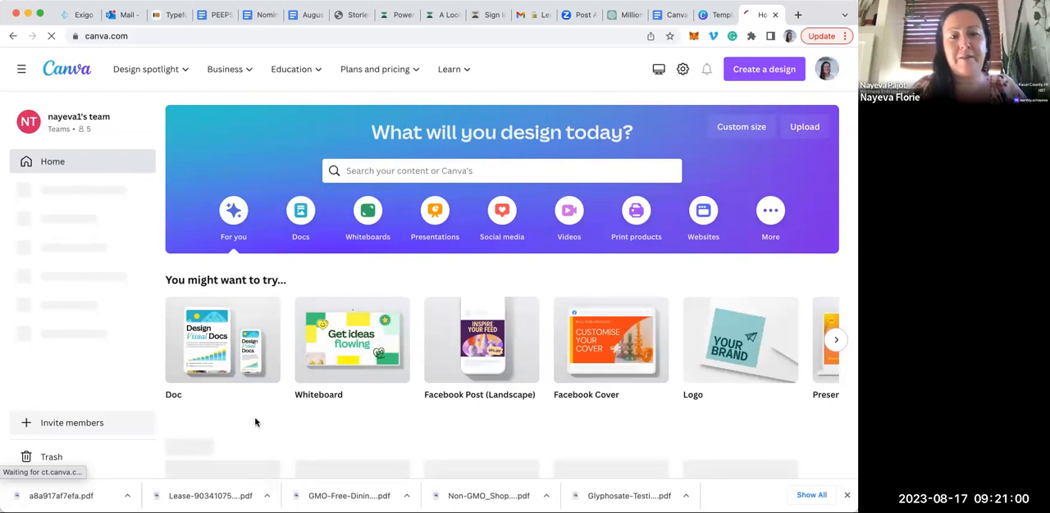
pyautogui.scroll(-4, 256, 423)
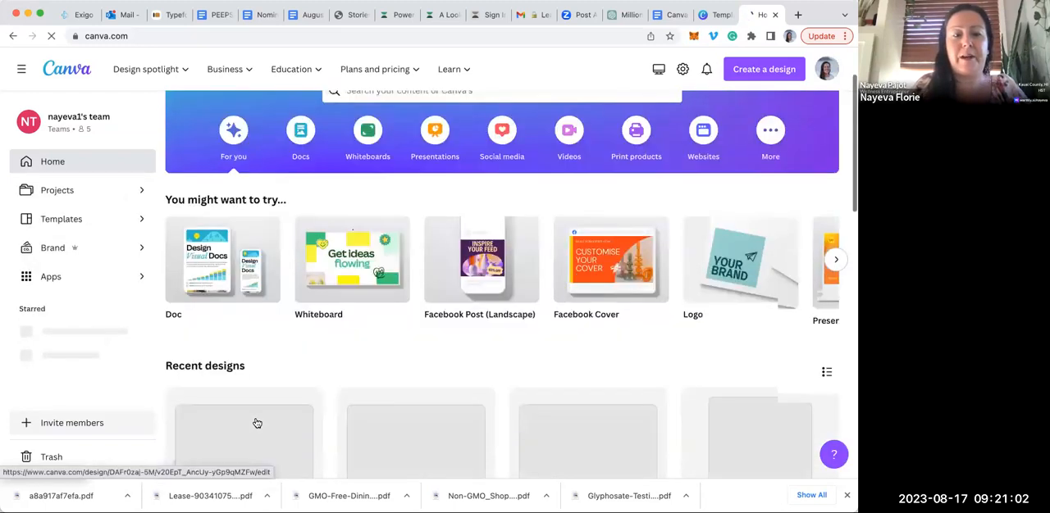
pyautogui.scroll(-2, 255, 422)
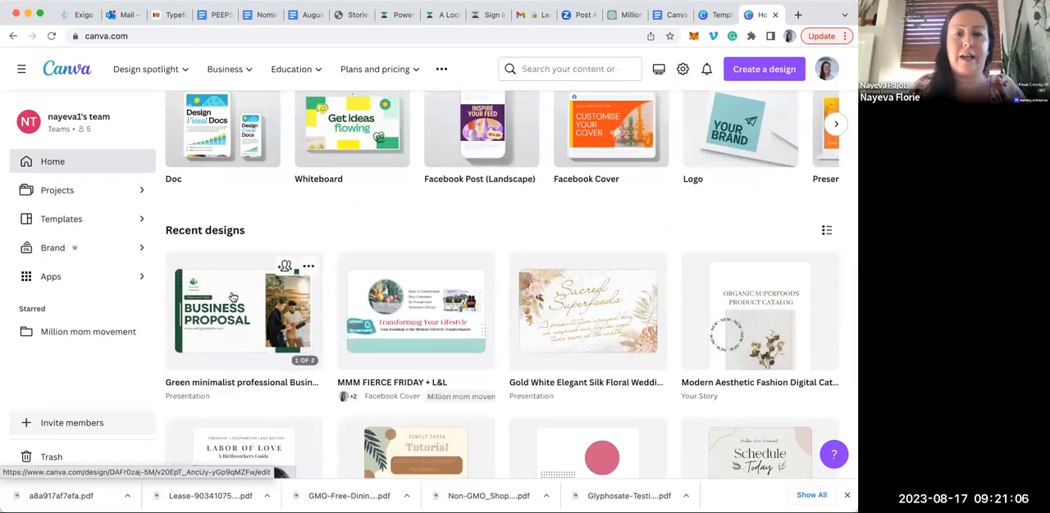
pyautogui.click(233, 297)
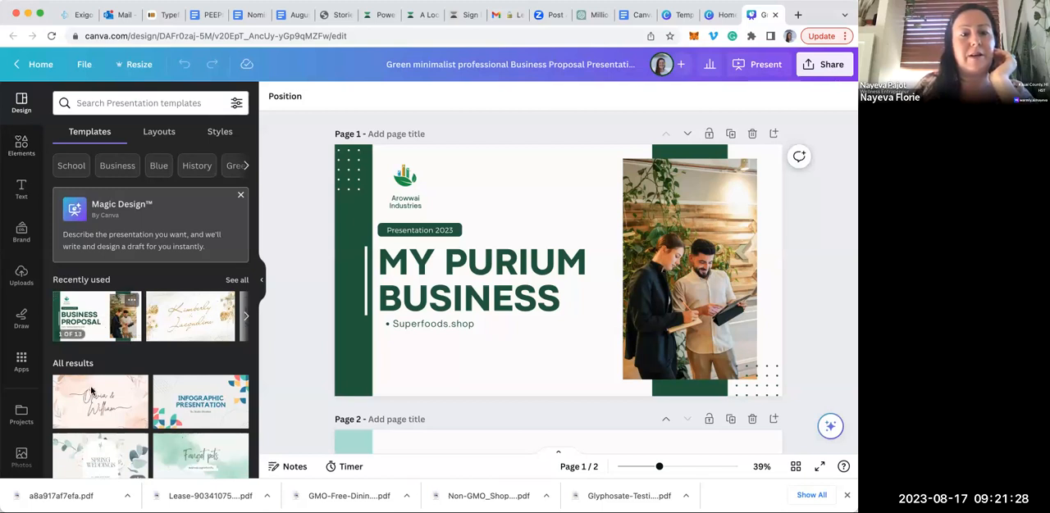
pyautogui.click(246, 317)
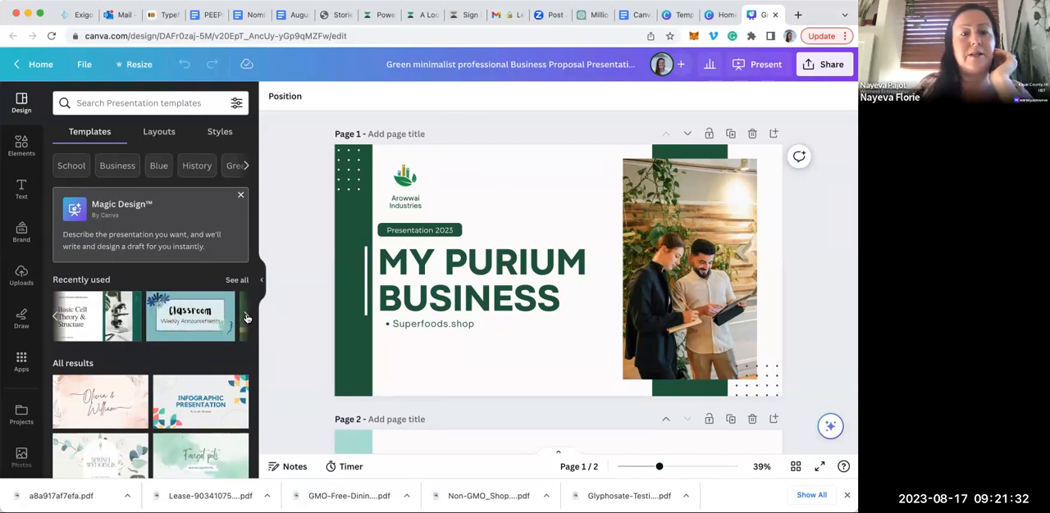
pyautogui.click(246, 317)
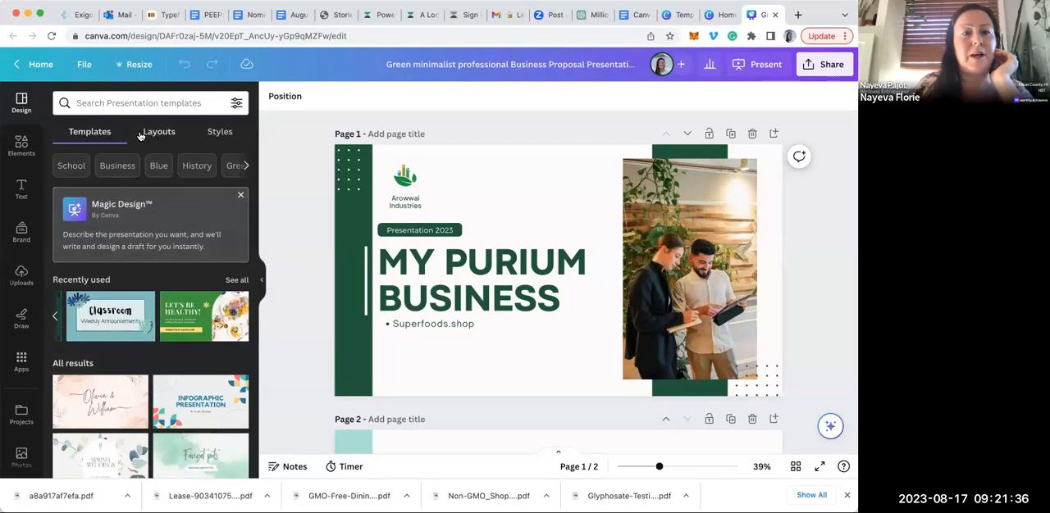
# Search the elements for "superfoods", view all photos, and add the green smoothie photo to page 1
pyautogui.click(20, 147)
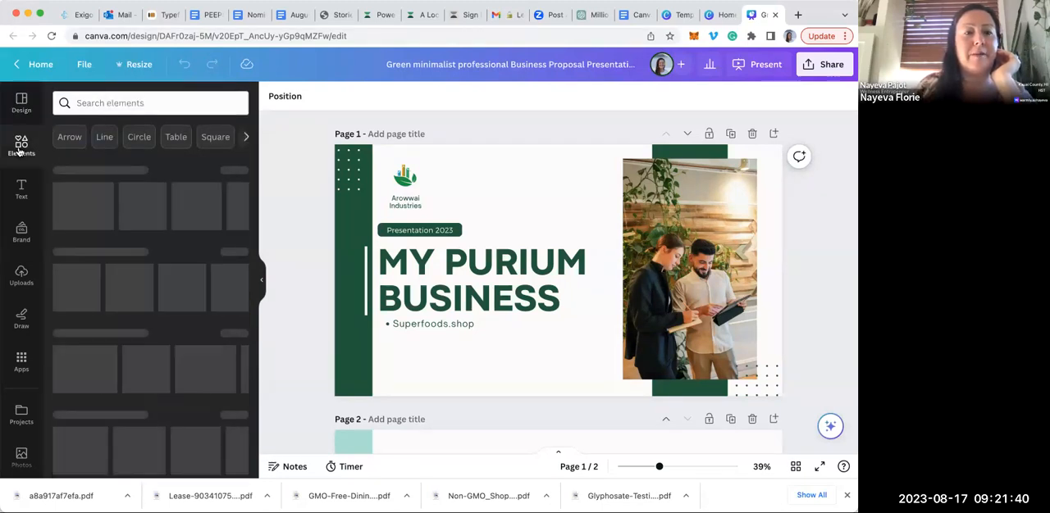
pyautogui.click(133, 103)
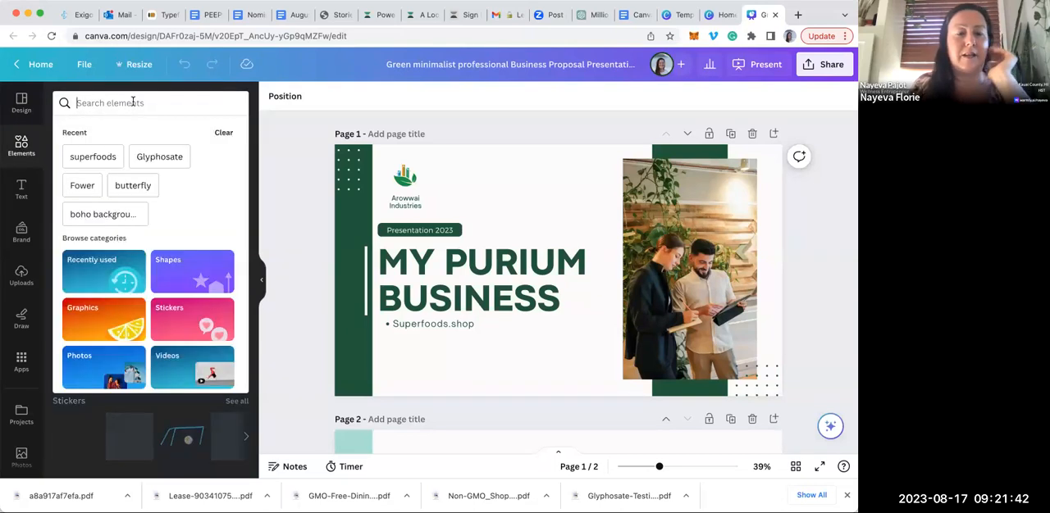
pyautogui.write('superfoods')
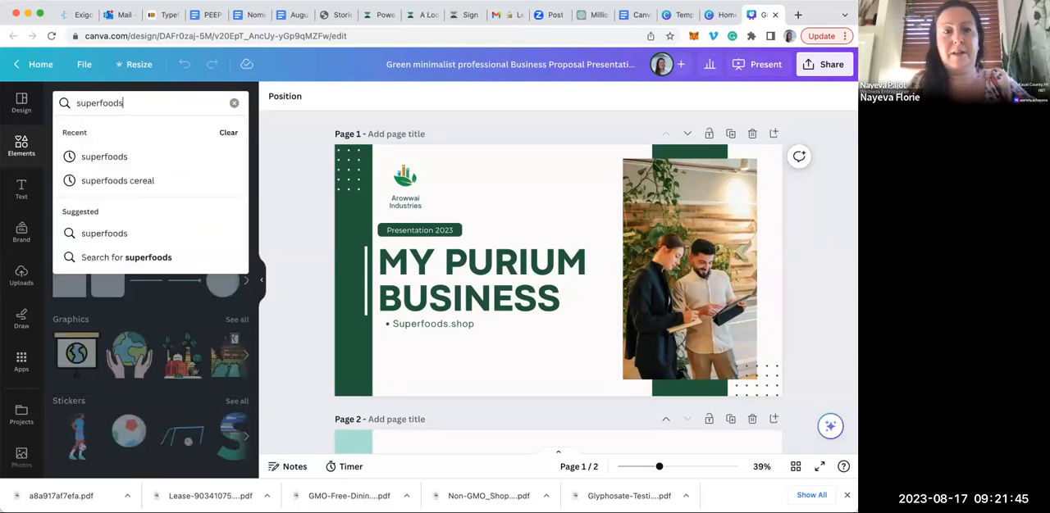
pyautogui.press('Return')
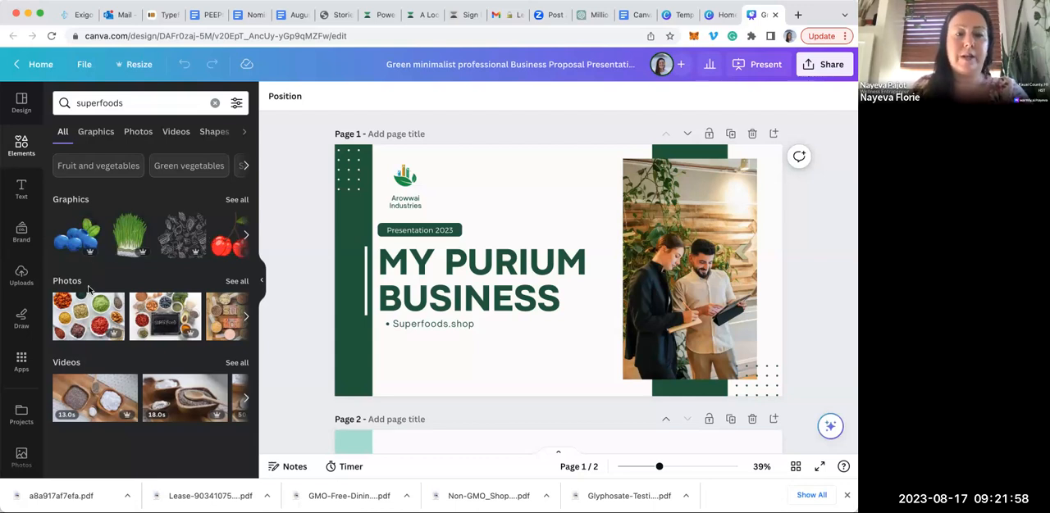
pyautogui.click(238, 281)
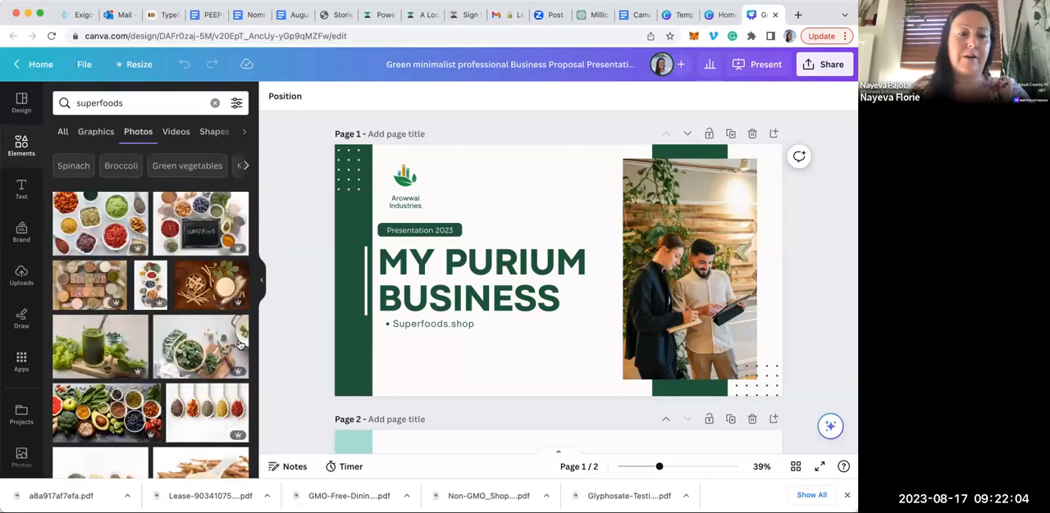
pyautogui.click(86, 341)
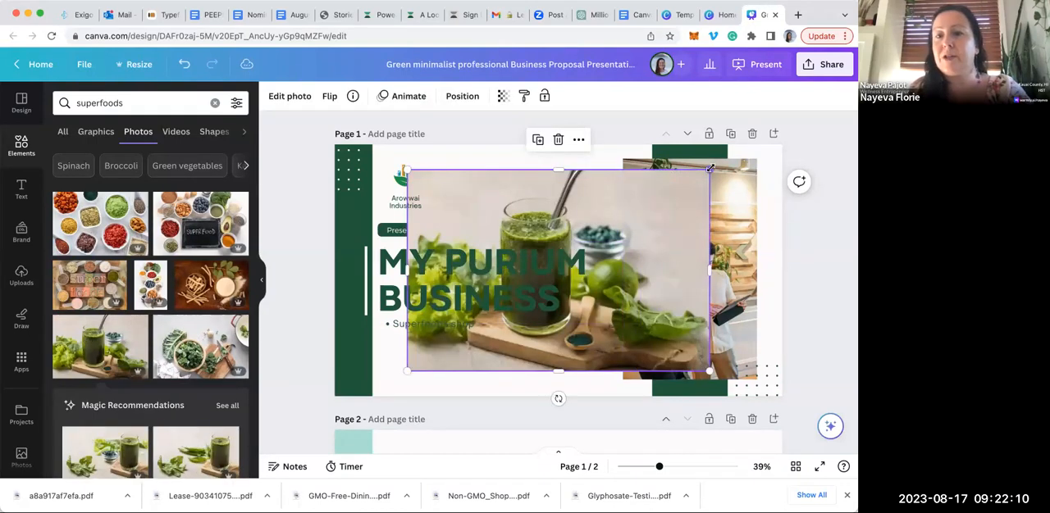
# Shrink the green smoothie photo on page 1 and delete the template's photo of two people
pyautogui.moveTo(651, 229); pyautogui.dragTo(624, 220)
pyautogui.click(703, 219)
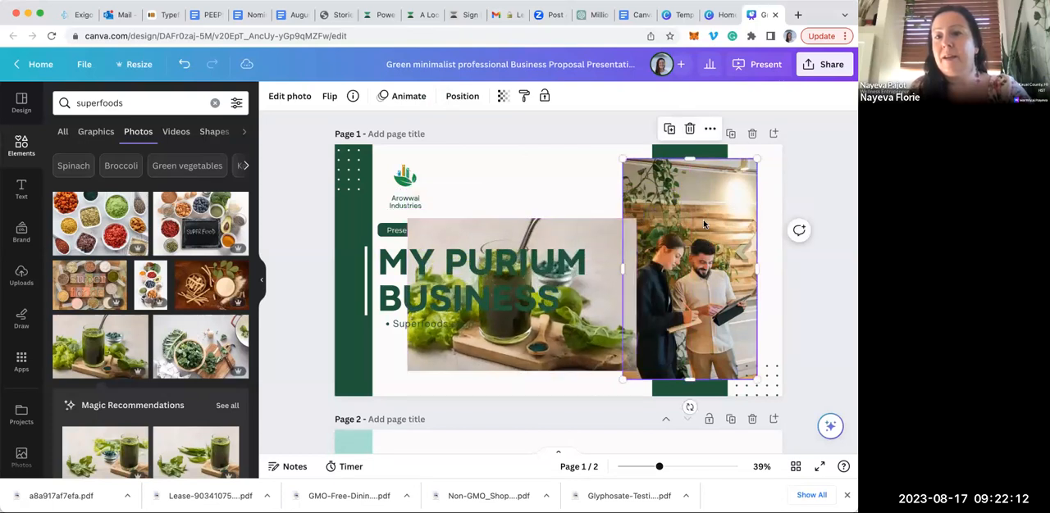
pyautogui.click(689, 128)
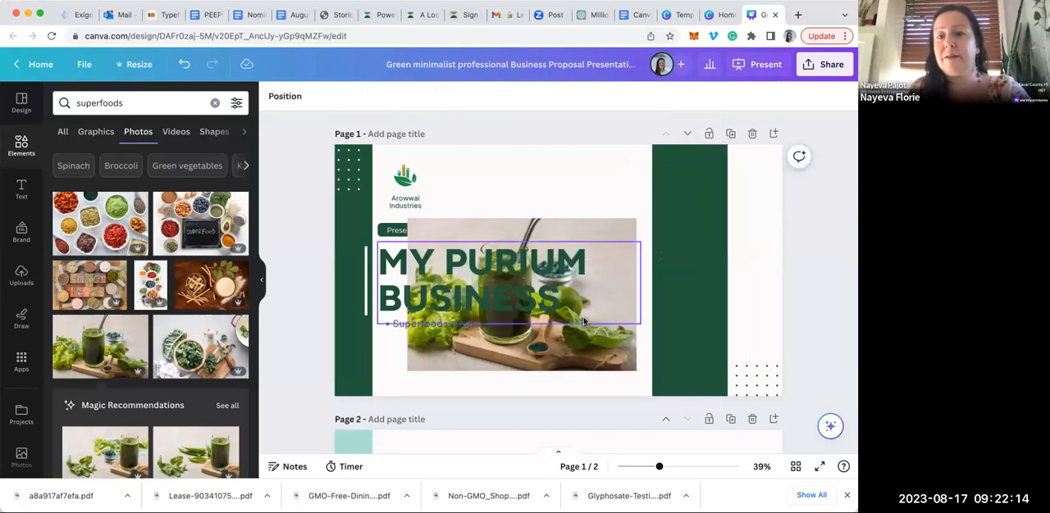
# Crop the smoothie photo to a portrait format around the glass and position it, slightly enlarged, over the wide green band
pyautogui.moveTo(593, 344); pyautogui.dragTo(745, 309)
pyautogui.moveTo(787, 259); pyautogui.dragTo(727, 260)
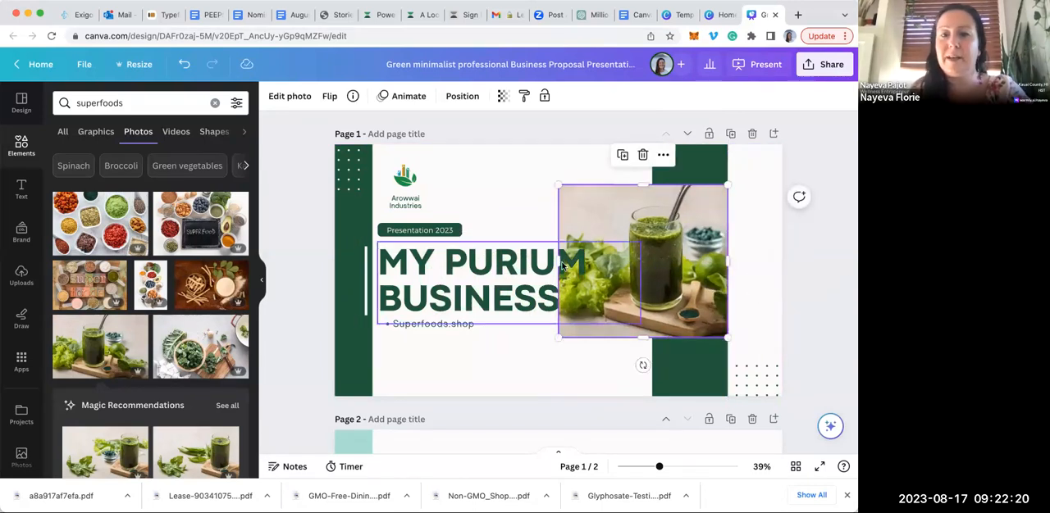
pyautogui.moveTo(599, 260); pyautogui.dragTo(706, 291)
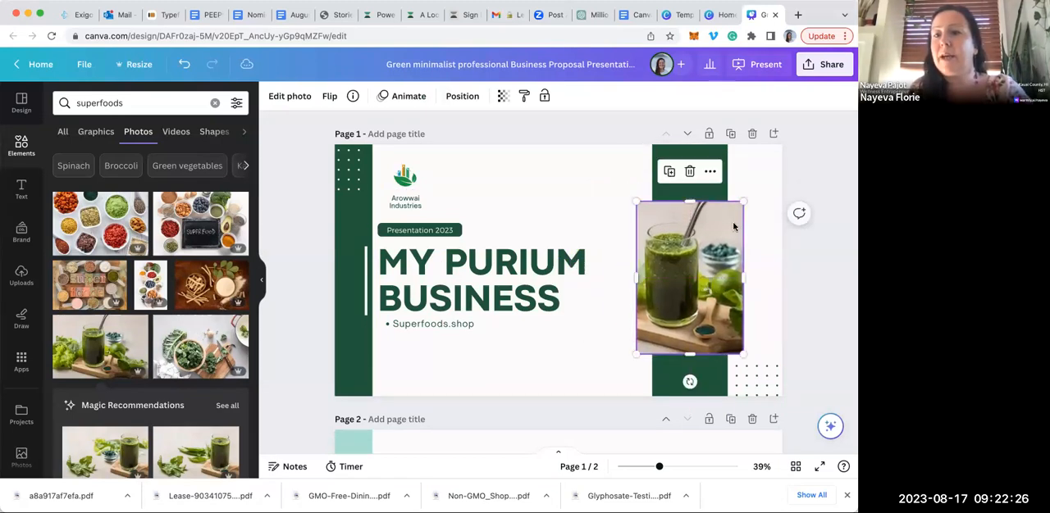
pyautogui.moveTo(743, 201); pyautogui.dragTo(762, 170)
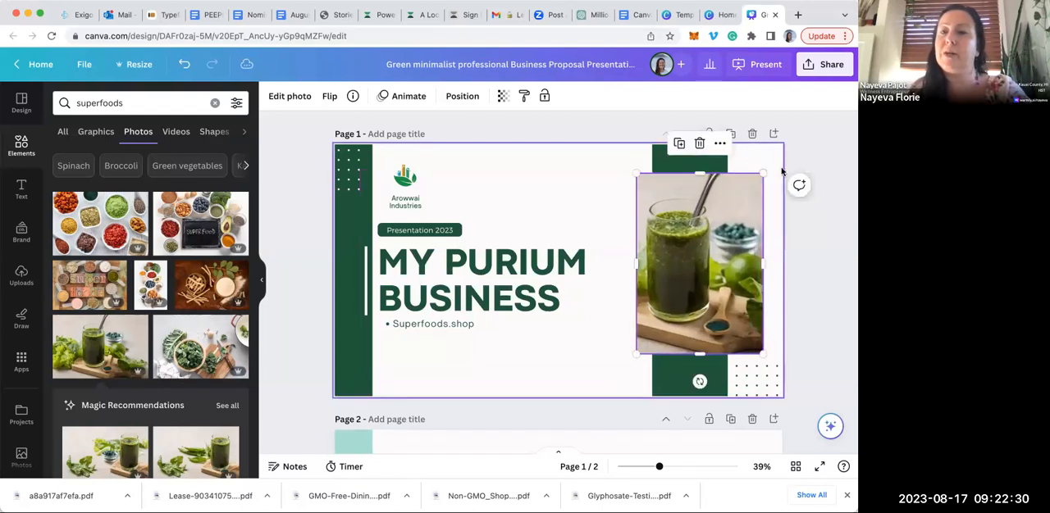
pyautogui.click(823, 171)
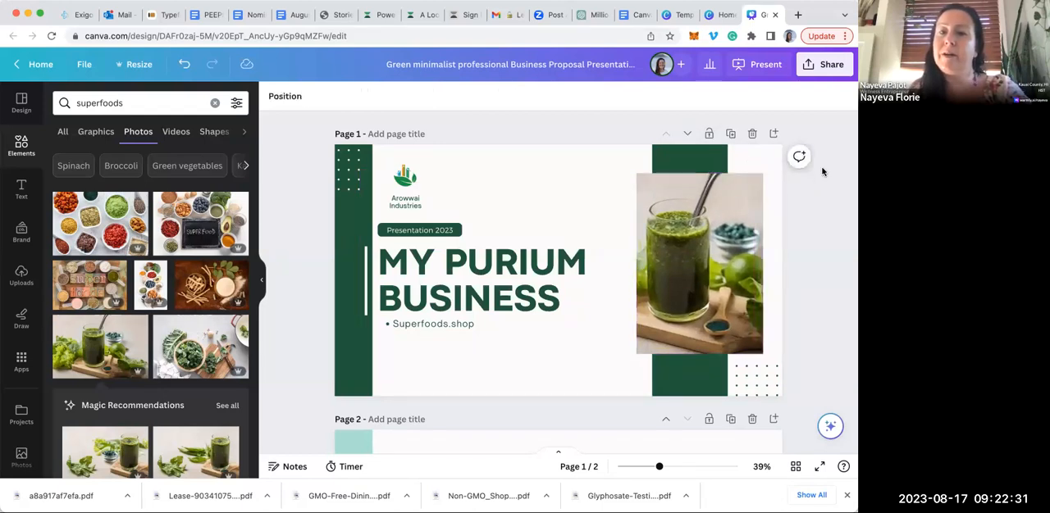
# Replace the page 1 heading text with "HEALTHY HAPPY HOUR"
pyautogui.click(480, 301)
pyautogui.click(566, 303)
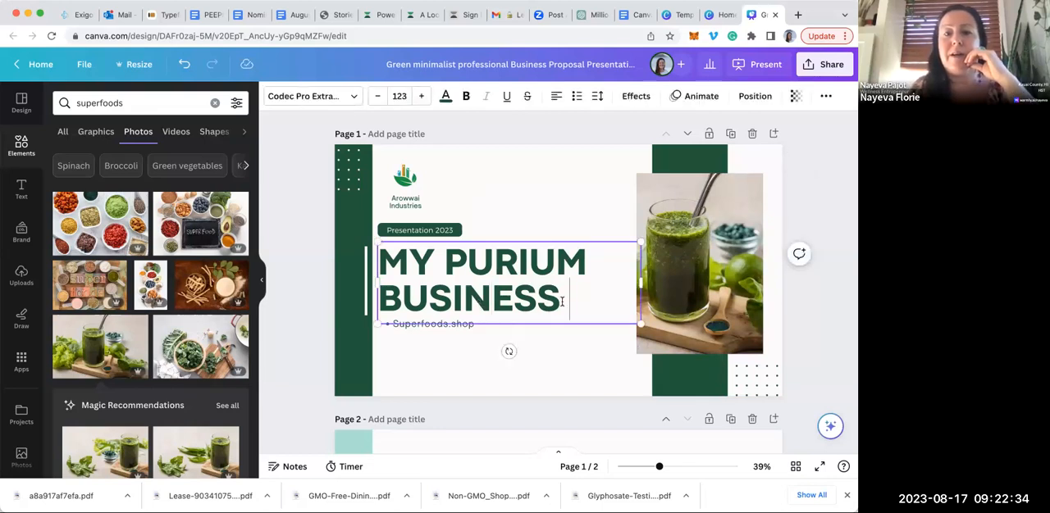
pyautogui.moveTo(562, 302); pyautogui.dragTo(381, 262)
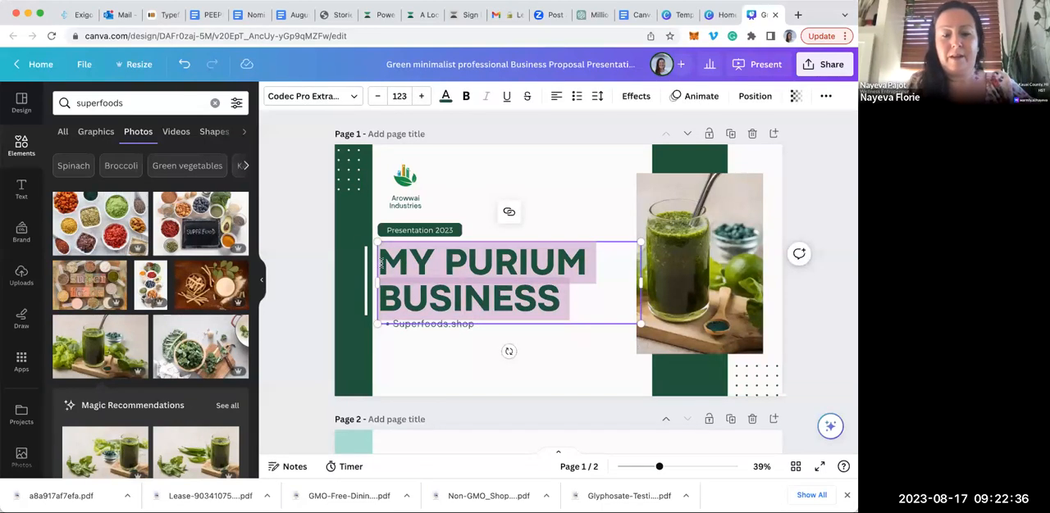
pyautogui.write('HEALTHY')
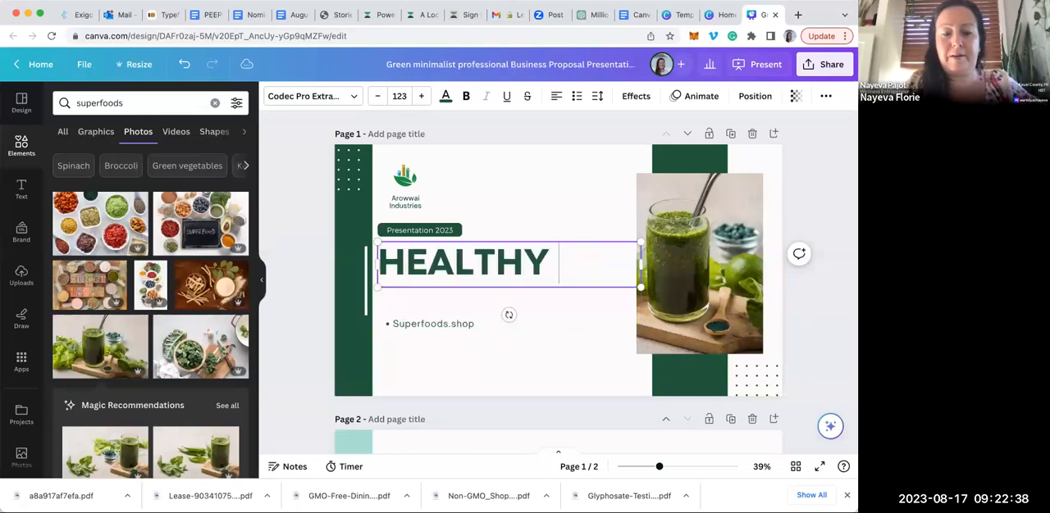
pyautogui.write(' HAPPY HOUR')
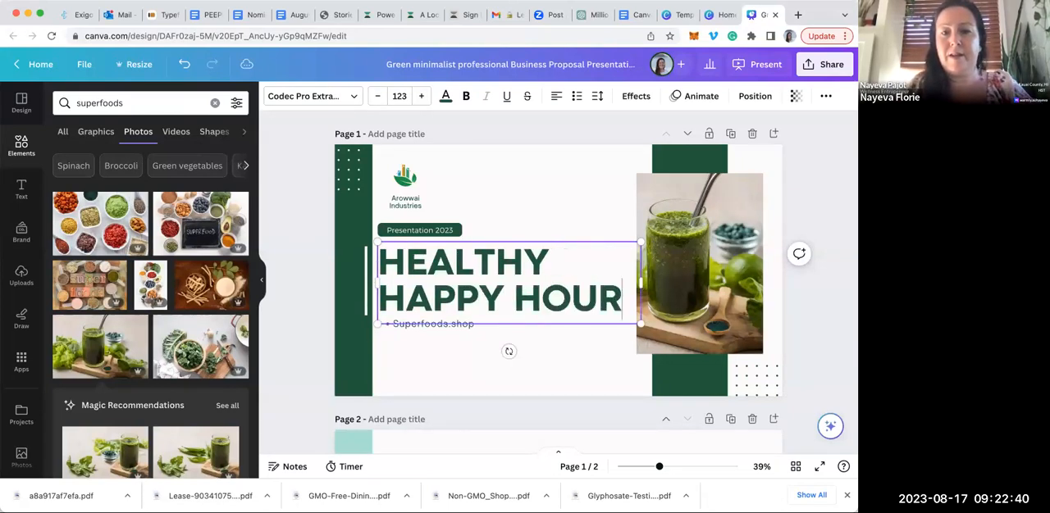
# Change the text in the small green label above the heading to "Come Join My"
pyautogui.click(418, 230)
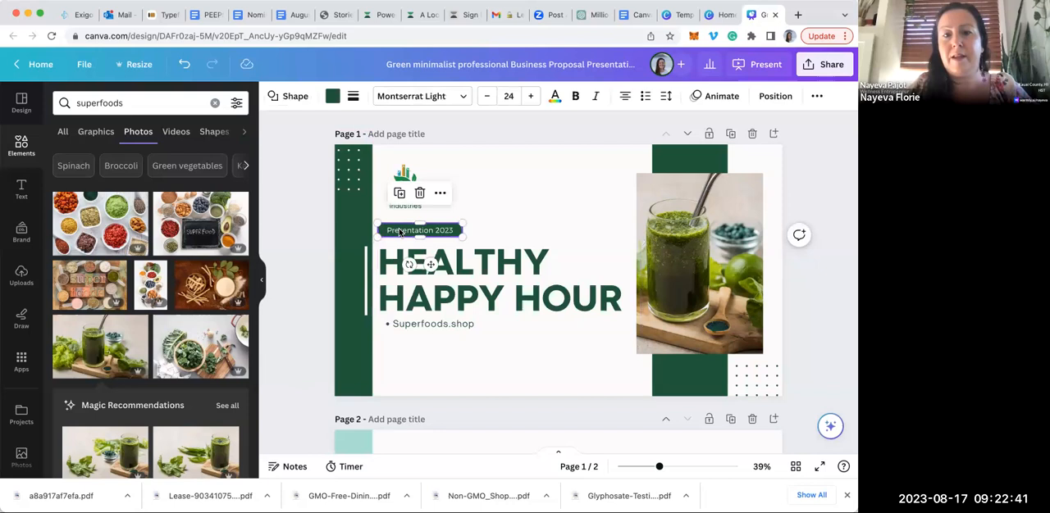
pyautogui.tripleClick(443, 231)
pyautogui.write('Come Jo')
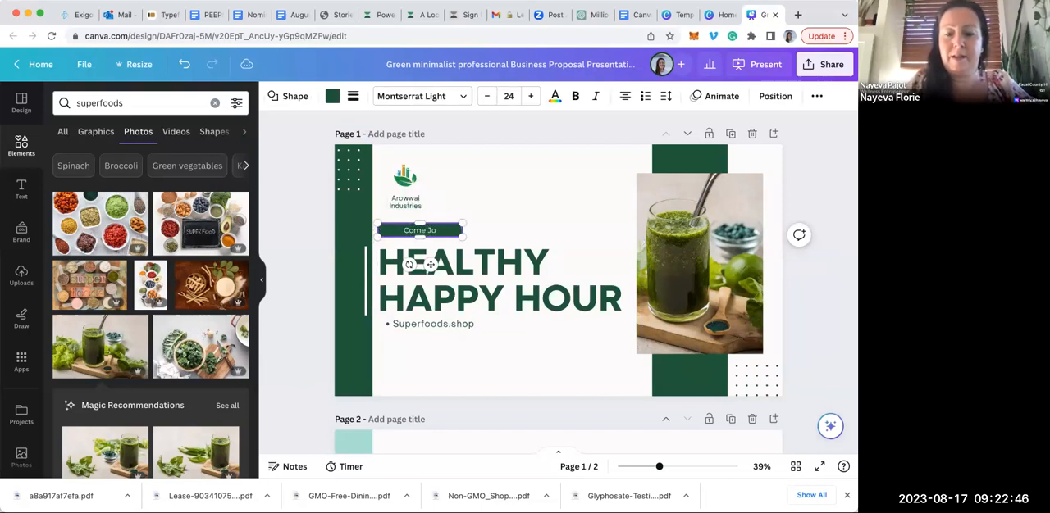
pyautogui.write('ini My')
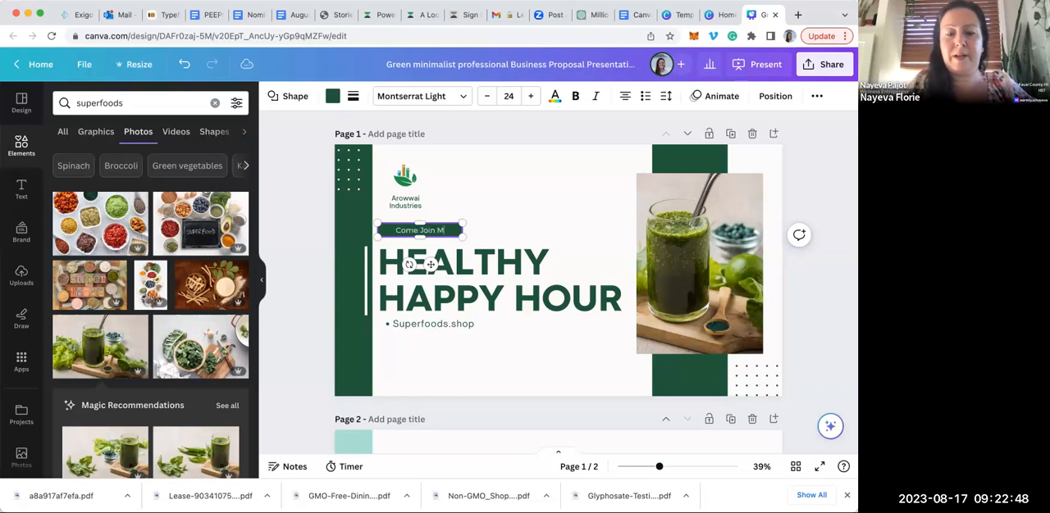
pyautogui.click(544, 200)
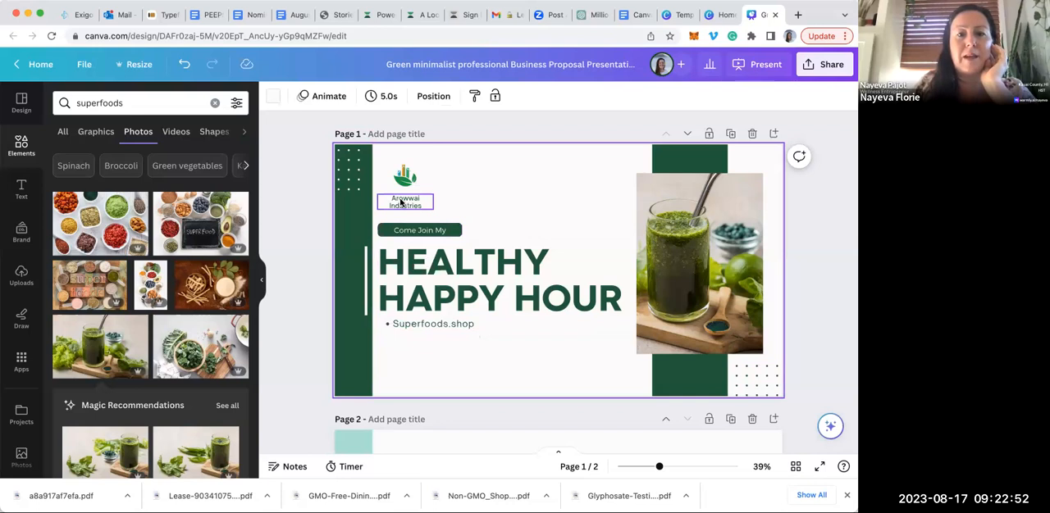
# Delete the Arowwai Industries company name and its logo from page 1
pyautogui.click(397, 205)
pyautogui.click(403, 167)
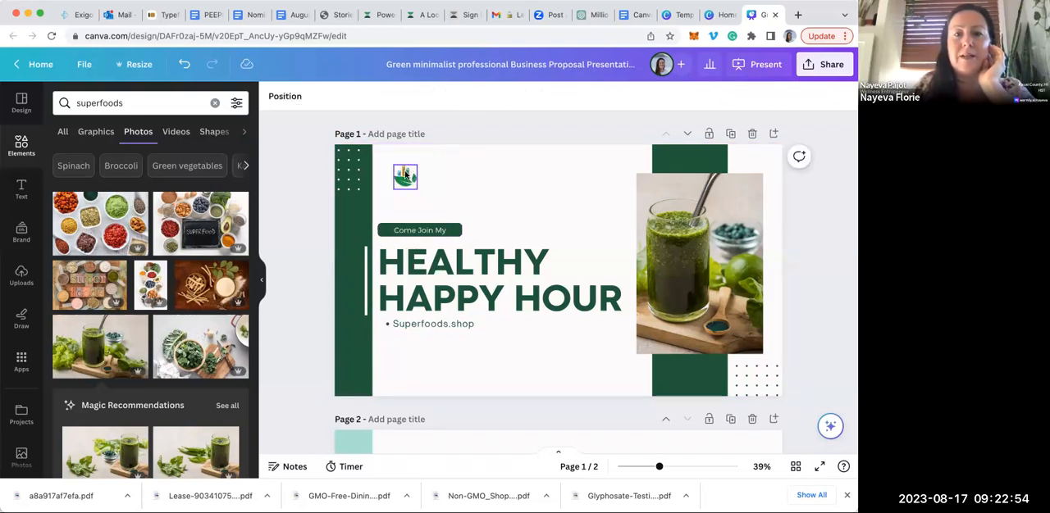
pyautogui.press('Delete')
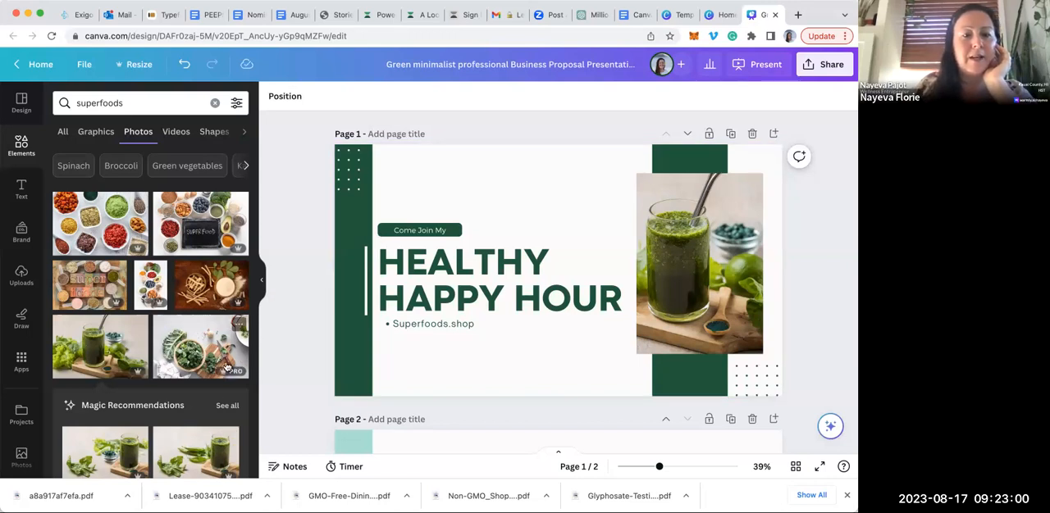
# Add the superfoods photo of five wooden spoons to page 1 and crop away its empty lower part
pyautogui.scroll(-5, 144, 343)
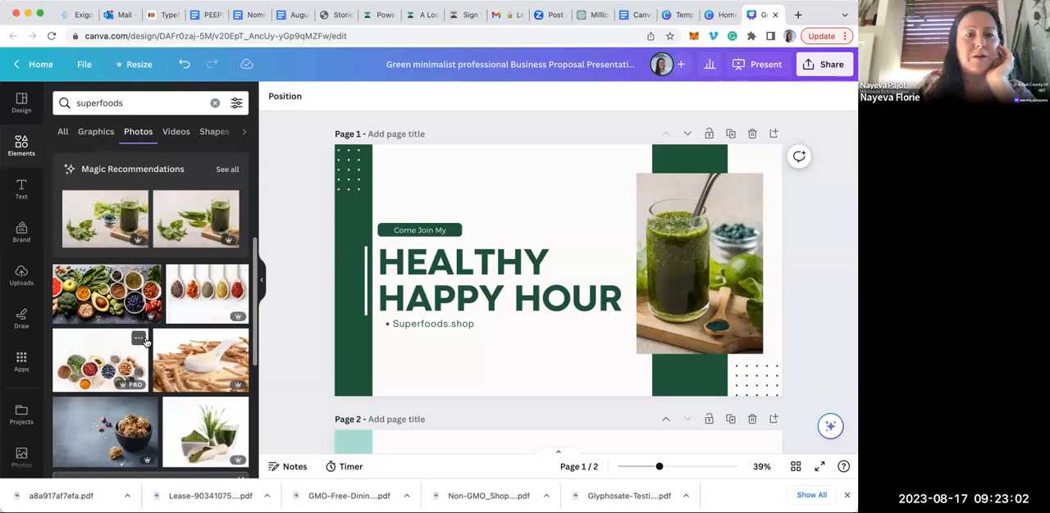
pyautogui.click(205, 273)
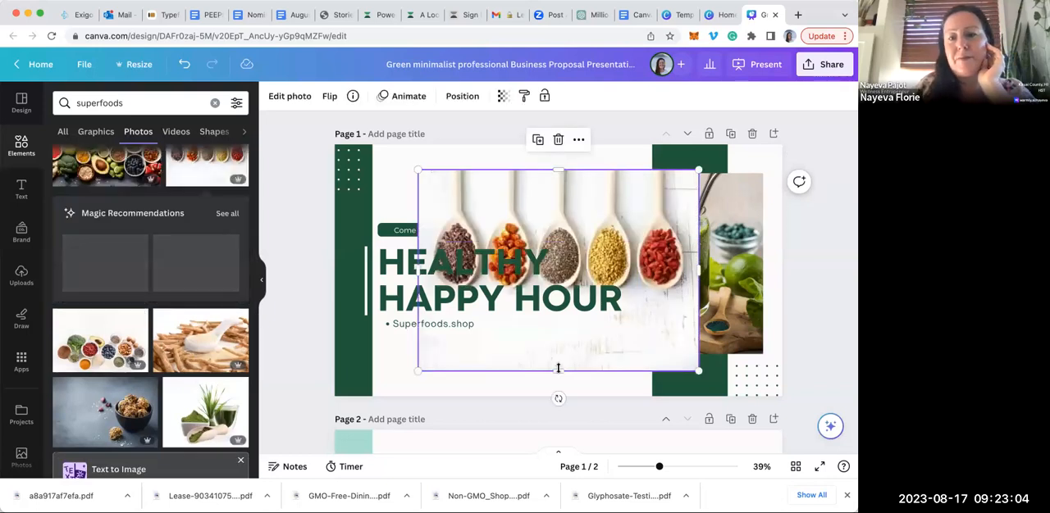
pyautogui.moveTo(558, 371); pyautogui.dragTo(558, 300)
# Shrink the wooden spoons photo and place it at the page's upper edge, above the "Come Join My" label
pyautogui.moveTo(582, 248); pyautogui.dragTo(542, 234)
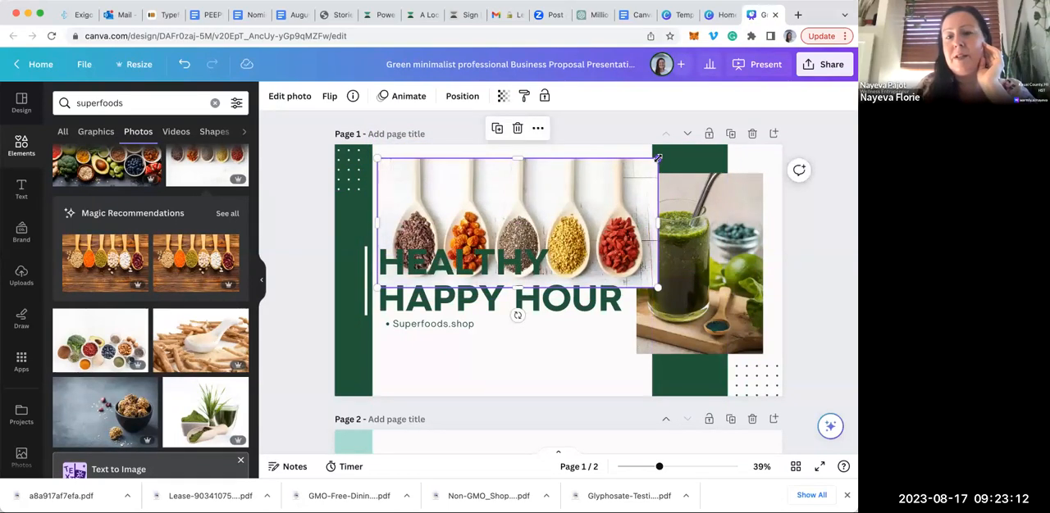
pyautogui.moveTo(623, 195); pyautogui.dragTo(581, 223)
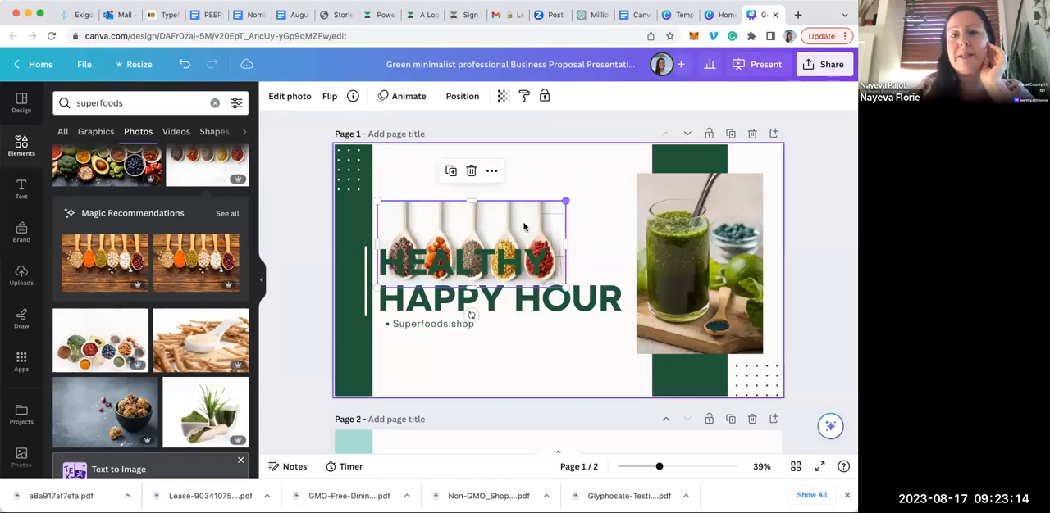
pyautogui.moveTo(525, 228); pyautogui.dragTo(559, 154)
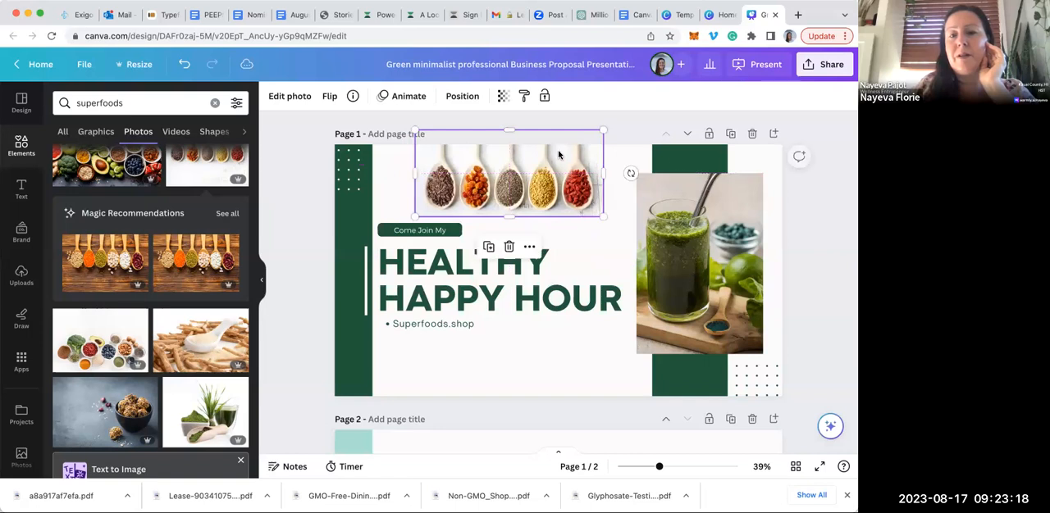
pyautogui.click(833, 188)
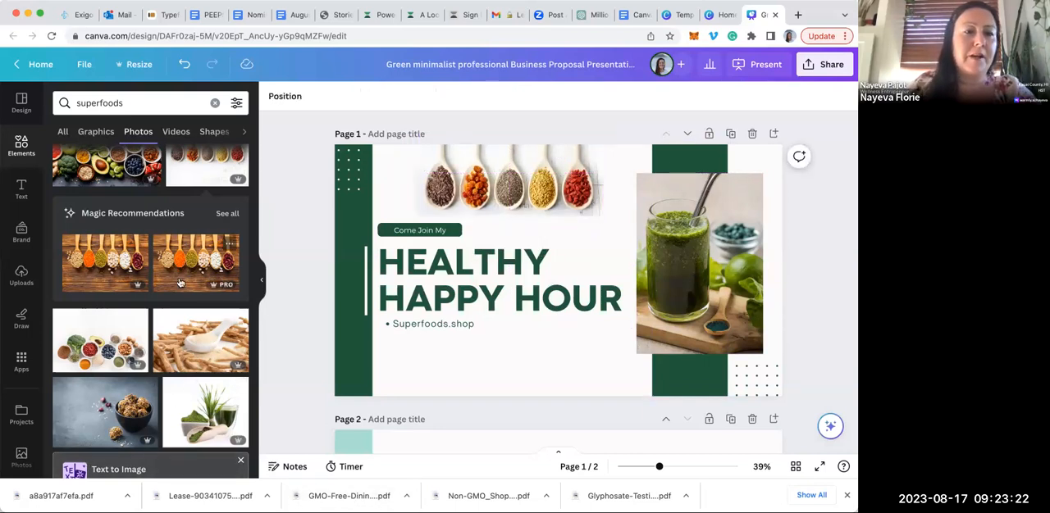
# Clear the superfoods search and search the elements for "rainbow fruit"
pyautogui.click(151, 102)
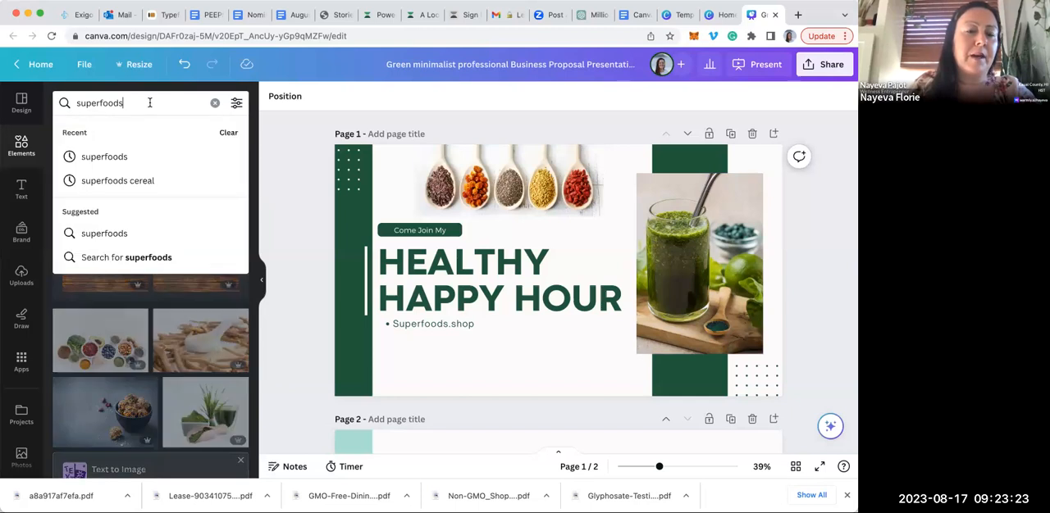
pyautogui.click(214, 105)
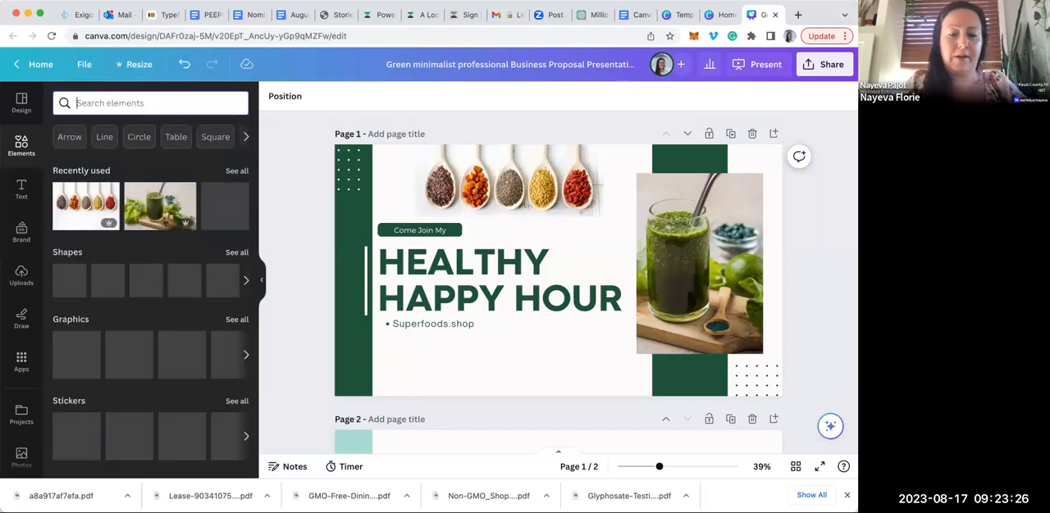
pyautogui.write('rainbow fruit')
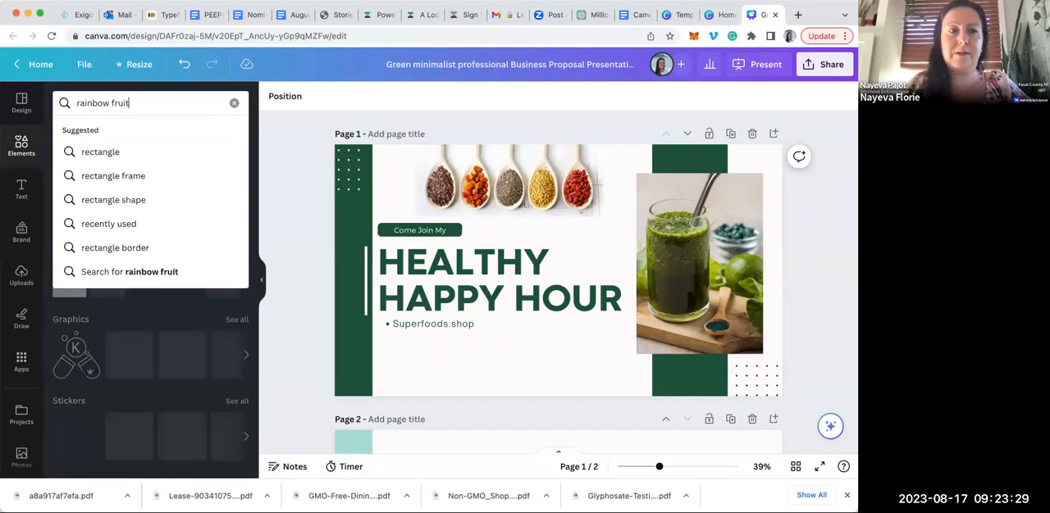
pyautogui.press('Return')
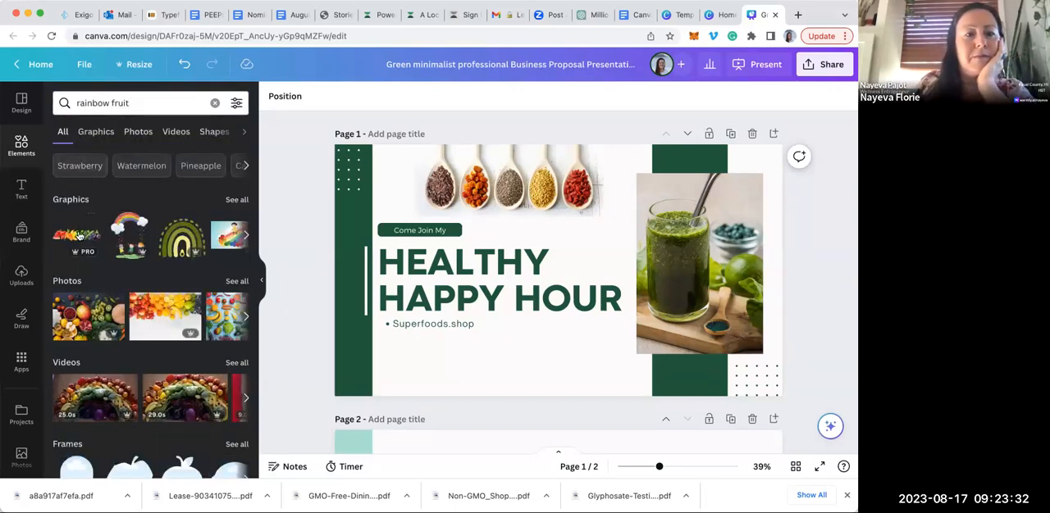
# Add the rainbow row of fruits and vegetables graphic and fit it, scaled down, beneath the Superfoods.shop line
pyautogui.click(79, 238)
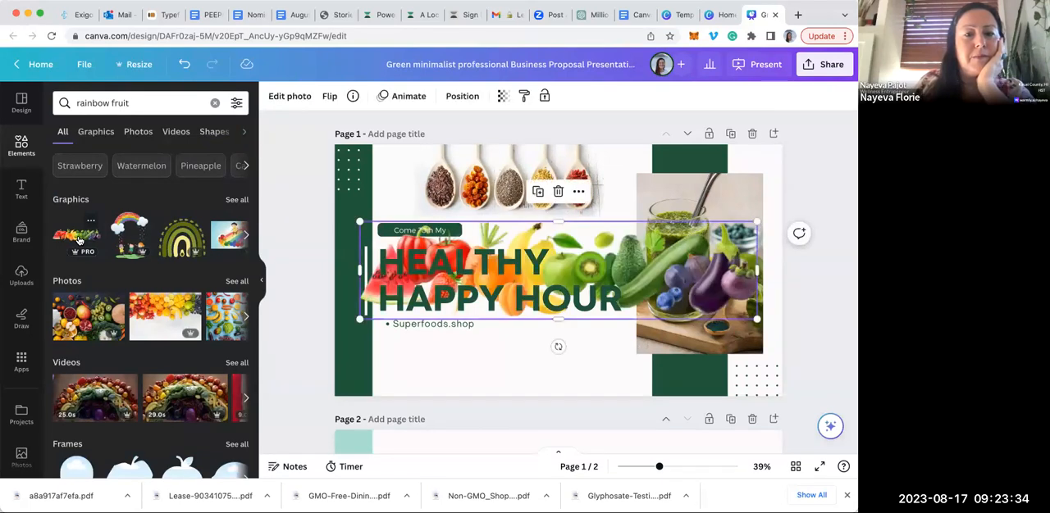
pyautogui.moveTo(756, 221)
pyautogui.mouseDown()
pyautogui.moveTo(662, 311)
pyautogui.moveTo(623, 331)
pyautogui.moveTo(611, 284)
pyautogui.moveTo(623, 351)
pyautogui.mouseUp()
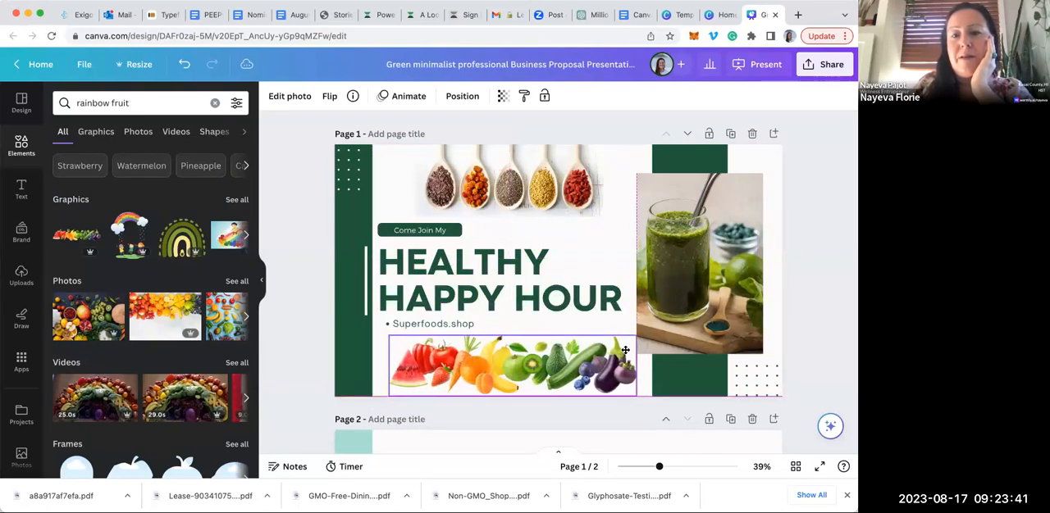
pyautogui.click(624, 424)
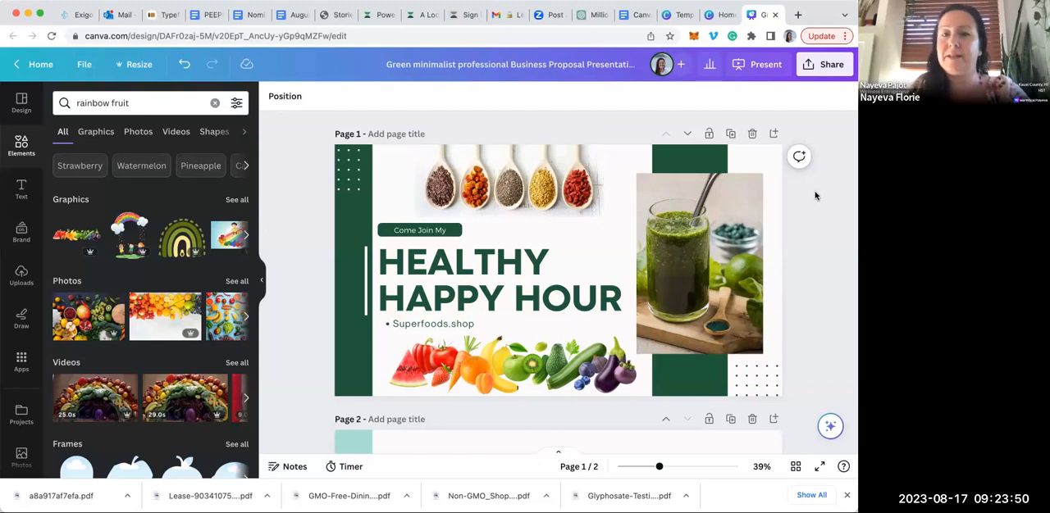
# Change the font of the "HEALTHY HAPPY HOUR" heading to Allura
pyautogui.click(512, 271)
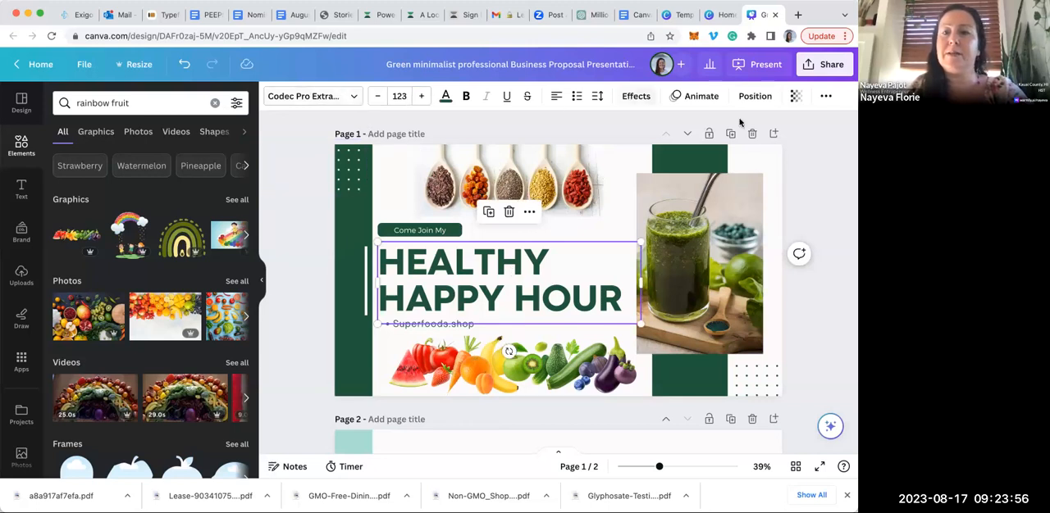
pyautogui.click(808, 184)
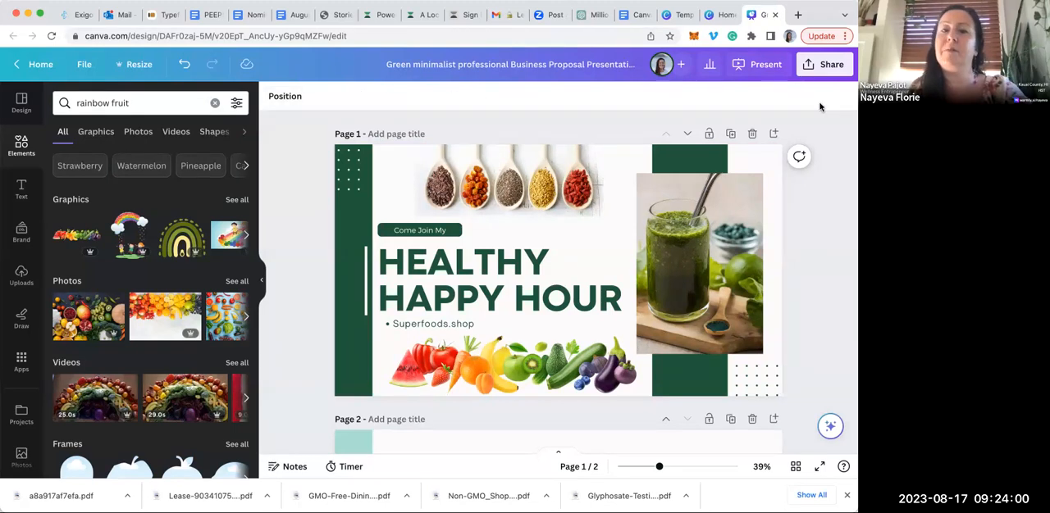
pyautogui.click(490, 300)
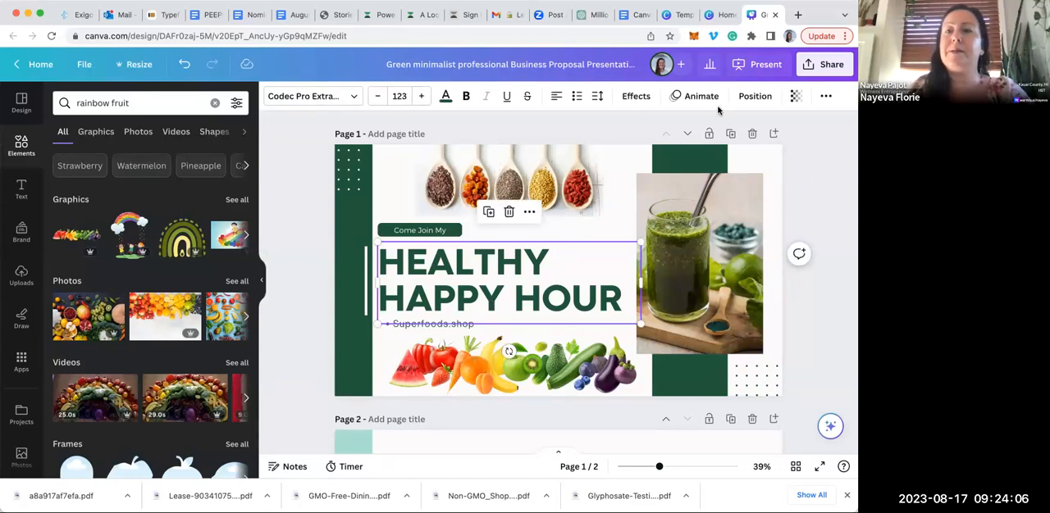
pyautogui.click(345, 97)
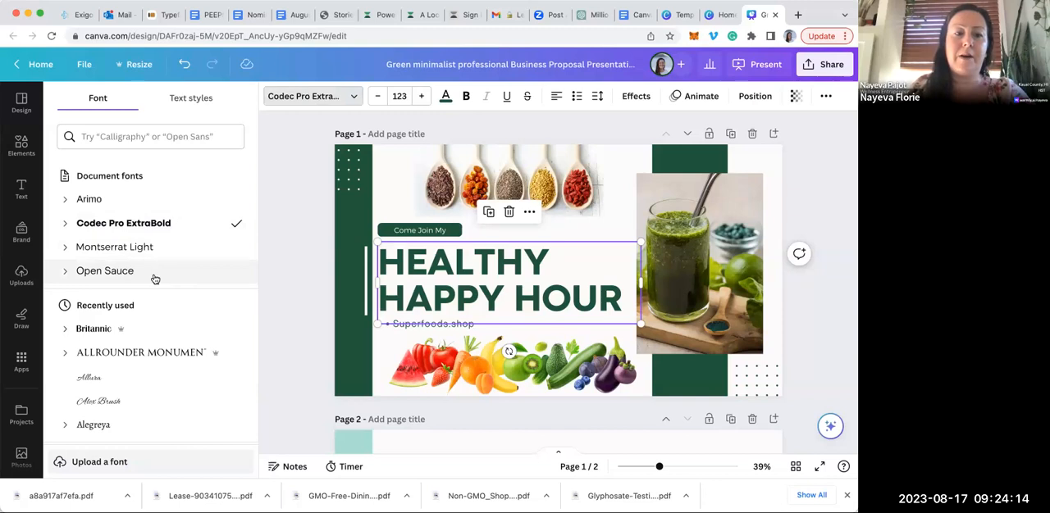
pyautogui.moveTo(123, 331)
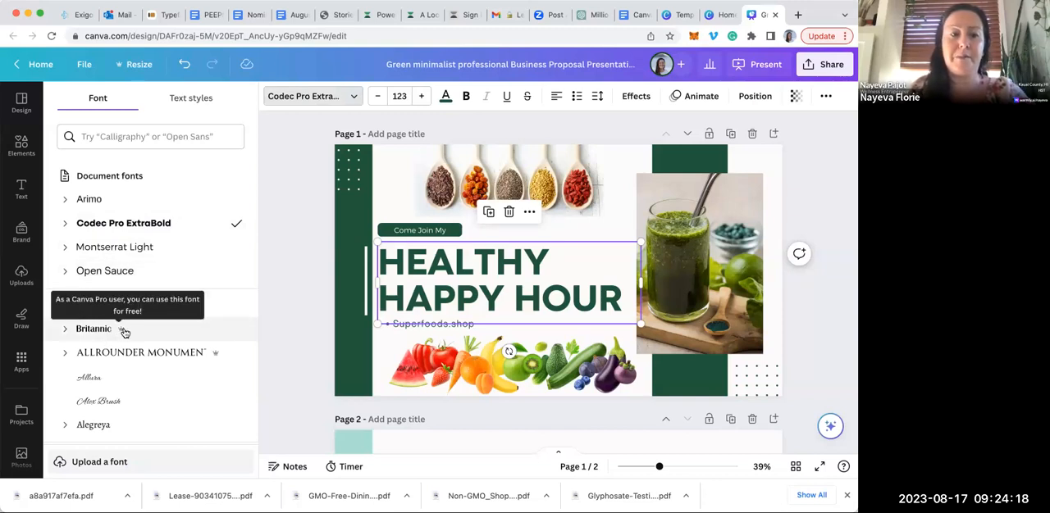
pyautogui.click(115, 378)
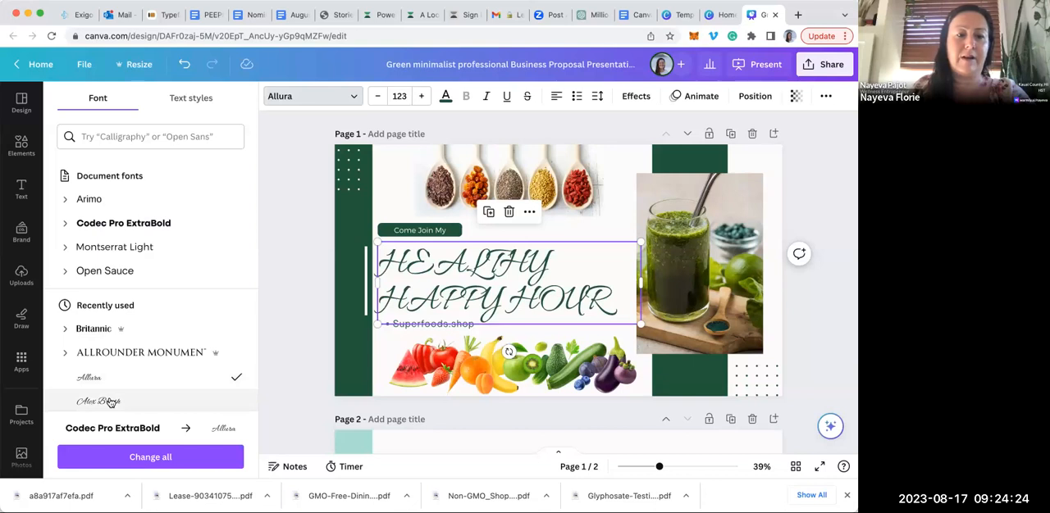
# Change the "HEALTHY HAPPY HOUR" heading's font to Allrounder Monument and set its size to 96
pyautogui.click(110, 402)
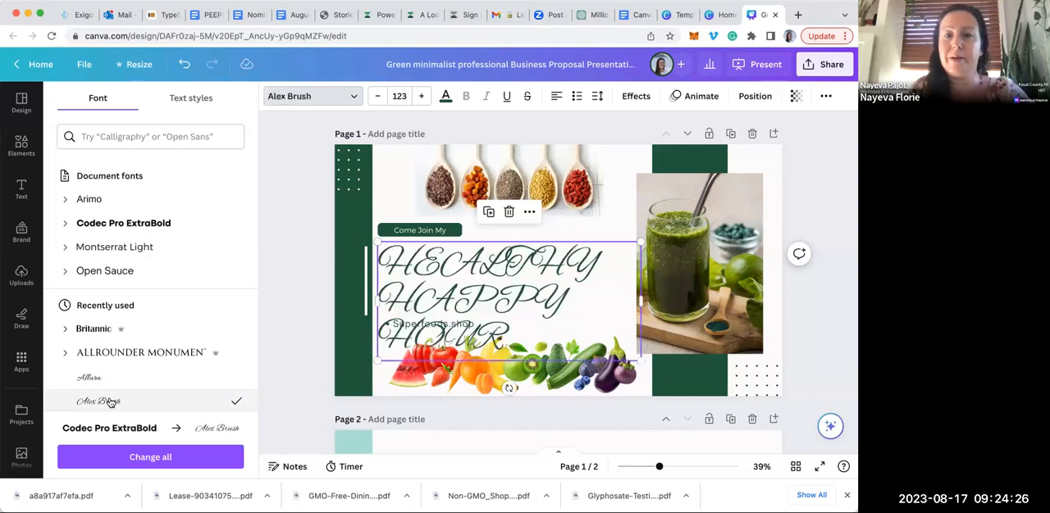
pyautogui.click(144, 353)
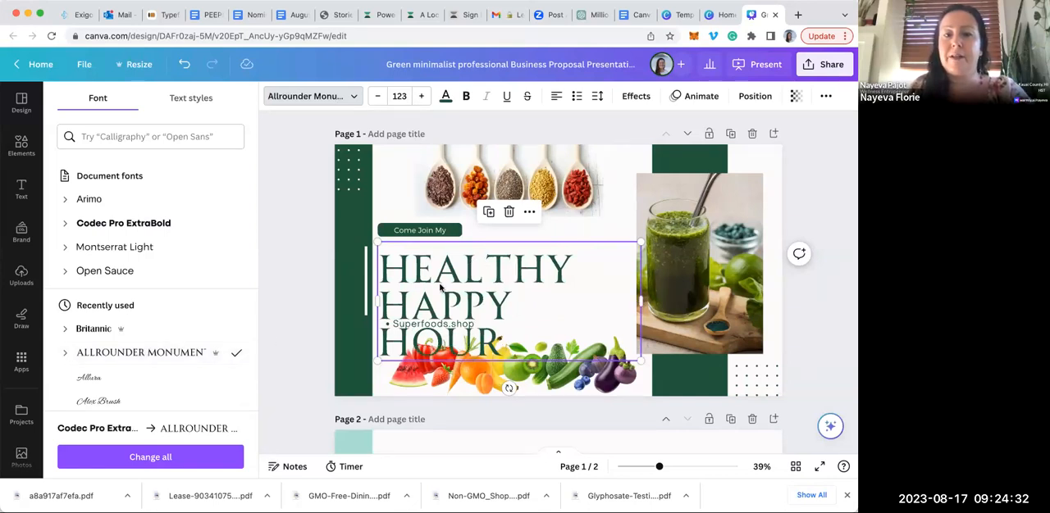
pyautogui.click(401, 94)
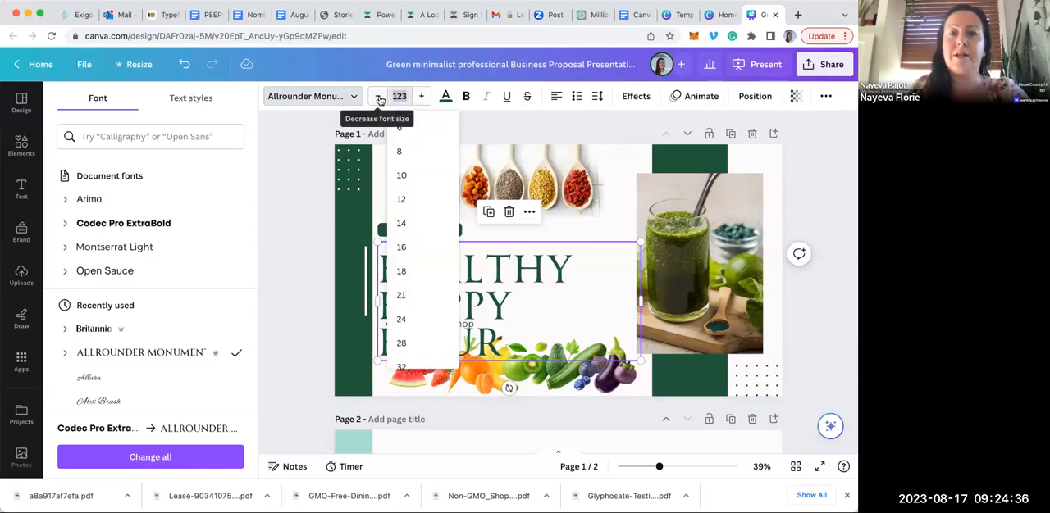
pyautogui.click(379, 98)
pyautogui.click(379, 98)
pyautogui.click(379, 97)
pyautogui.click(379, 98)
pyautogui.click(378, 98)
pyautogui.click(379, 97)
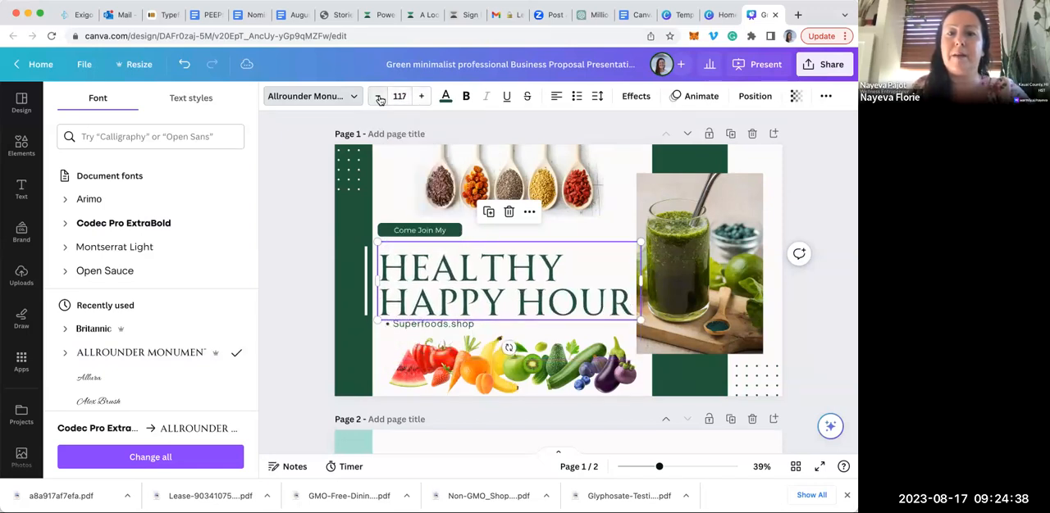
pyautogui.click(379, 97)
pyautogui.click(379, 98)
pyautogui.click(379, 97)
pyautogui.click(379, 98)
pyautogui.click(379, 98)
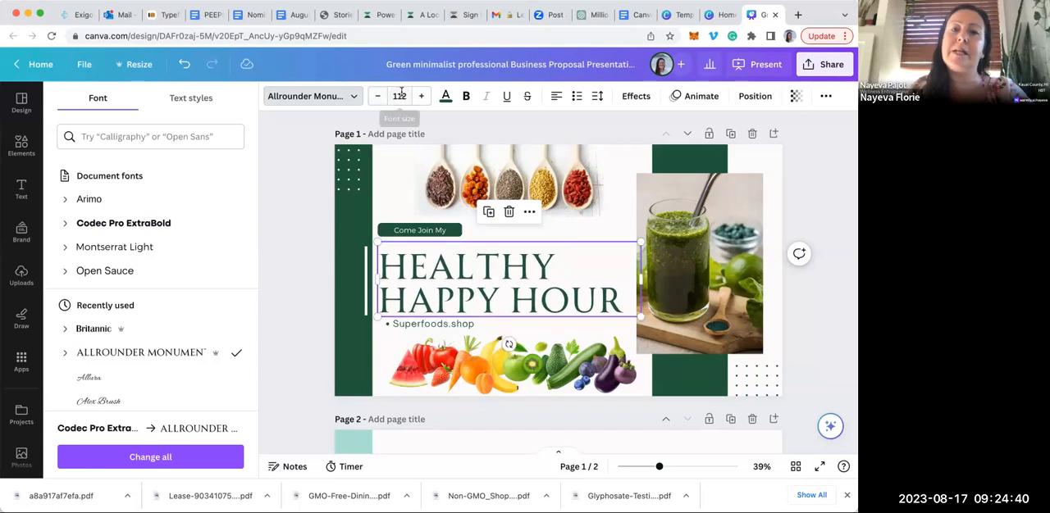
pyautogui.click(401, 96)
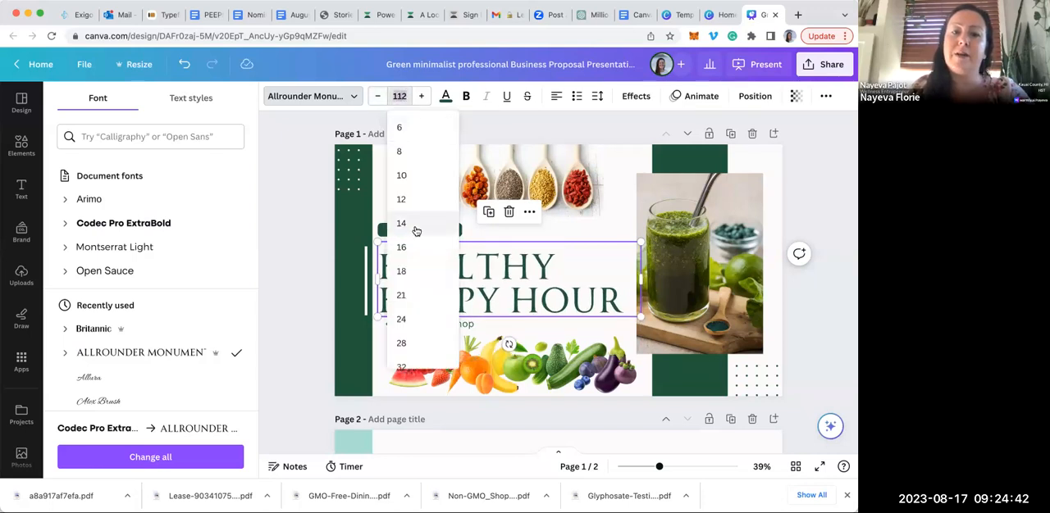
pyautogui.scroll(-4, 415, 233)
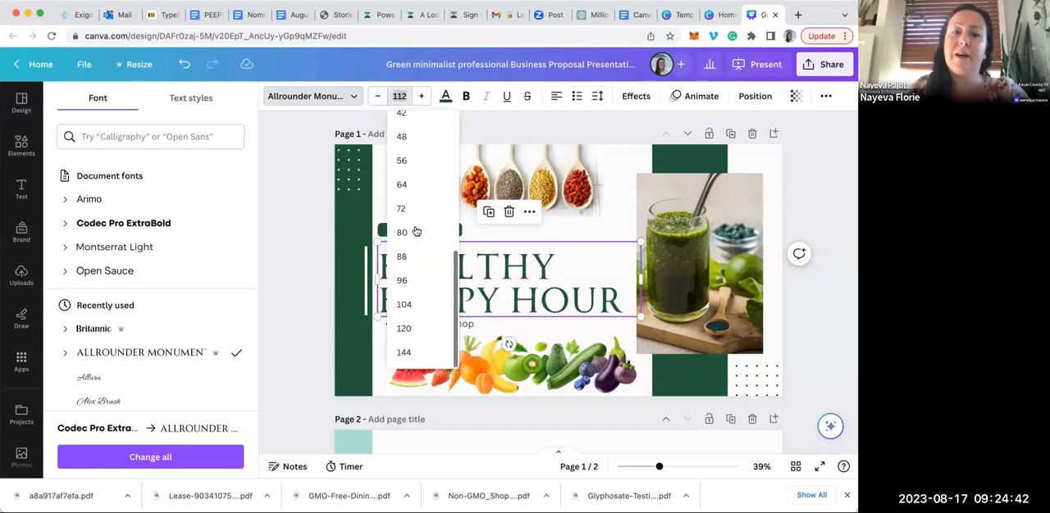
pyautogui.click(402, 280)
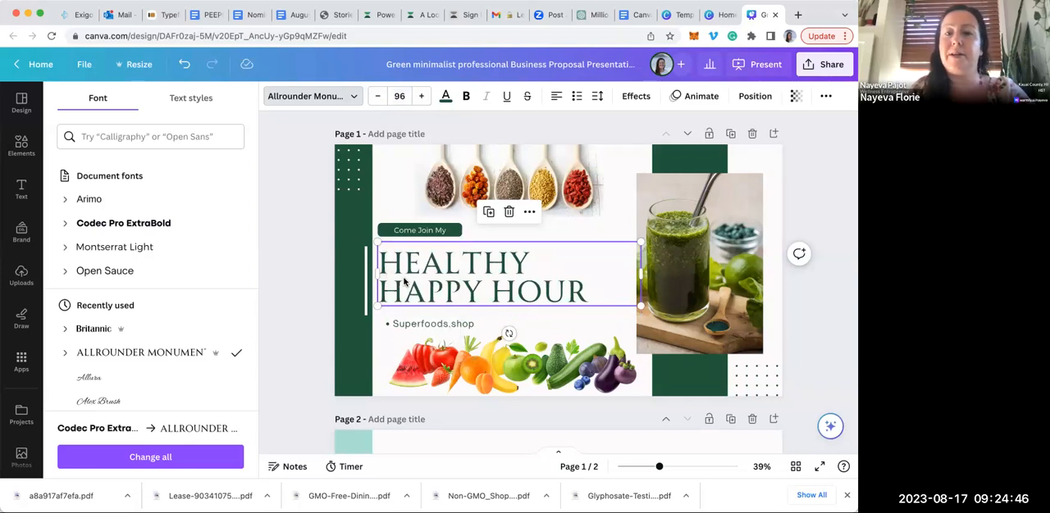
# Recolor the "HEALTHY HAPPY HOUR" heading with the black brand color
pyautogui.click(445, 99)
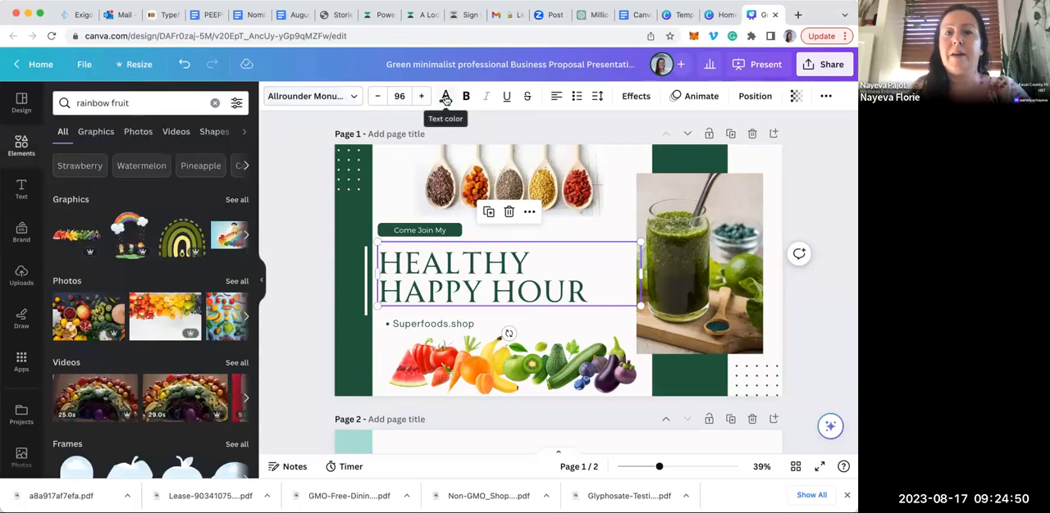
pyautogui.click(446, 98)
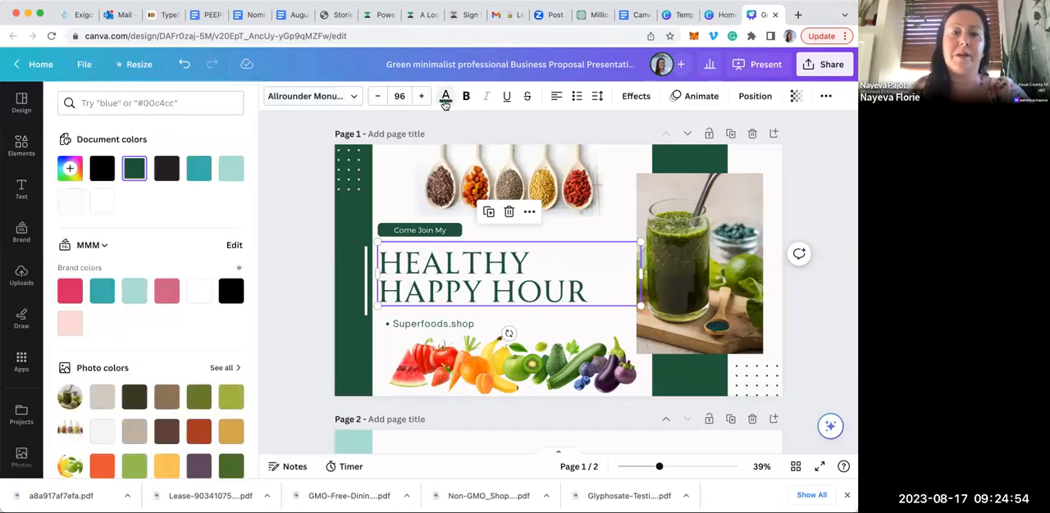
pyautogui.click(230, 292)
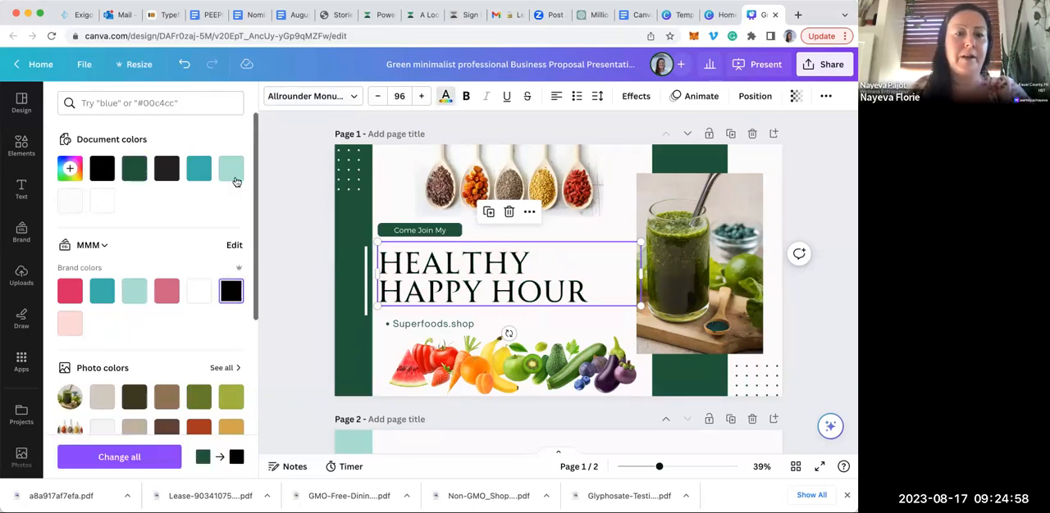
# Mix a new custom muted purple, #966B92, as the heading's text color
pyautogui.click(71, 168)
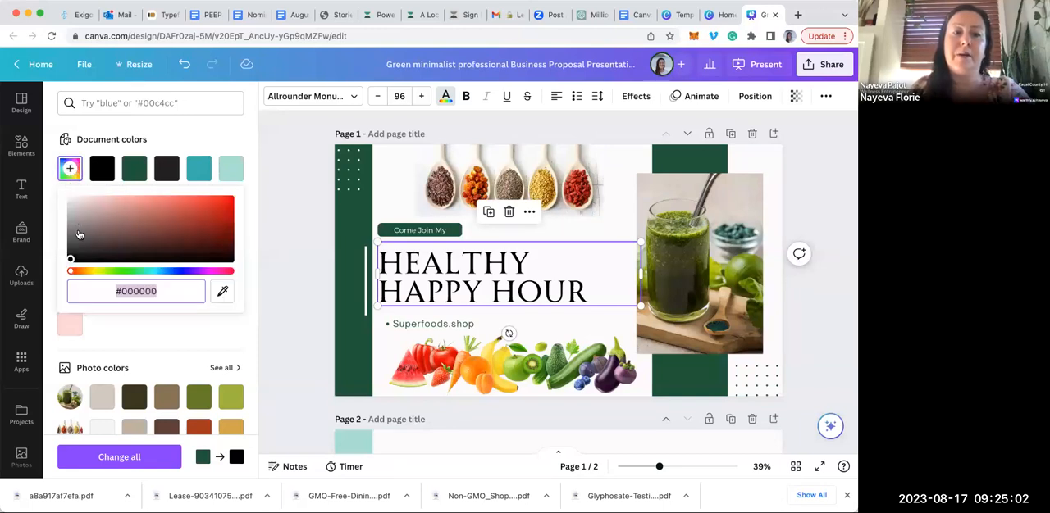
pyautogui.click(79, 274)
pyautogui.moveTo(78, 274)
pyautogui.mouseDown()
pyautogui.moveTo(202, 277)
pyautogui.moveTo(97, 273)
pyautogui.mouseUp()
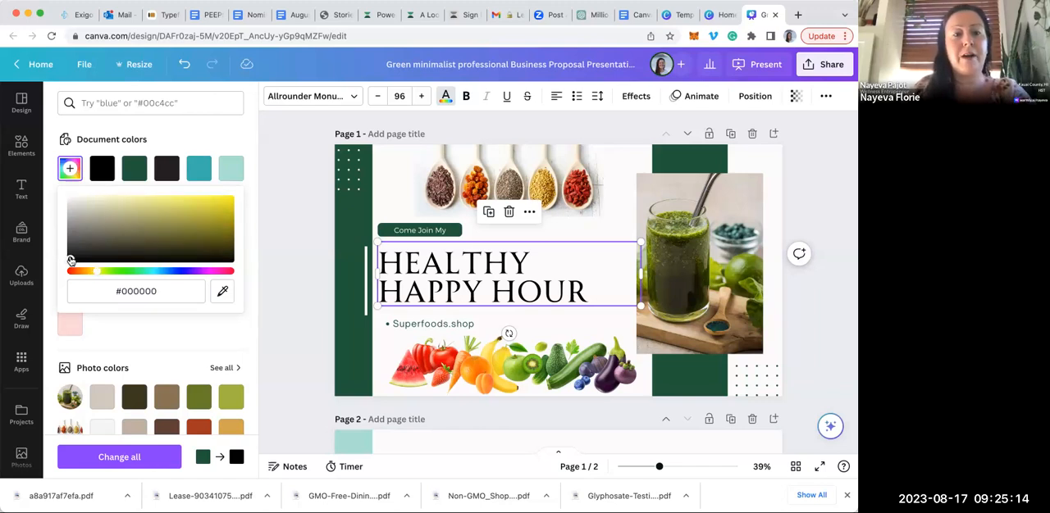
pyautogui.moveTo(70, 259)
pyautogui.mouseDown()
pyautogui.moveTo(89, 236)
pyautogui.moveTo(140, 220)
pyautogui.moveTo(135, 200)
pyautogui.moveTo(139, 222)
pyautogui.moveTo(173, 208)
pyautogui.moveTo(106, 212)
pyautogui.moveTo(216, 213)
pyautogui.mouseUp()
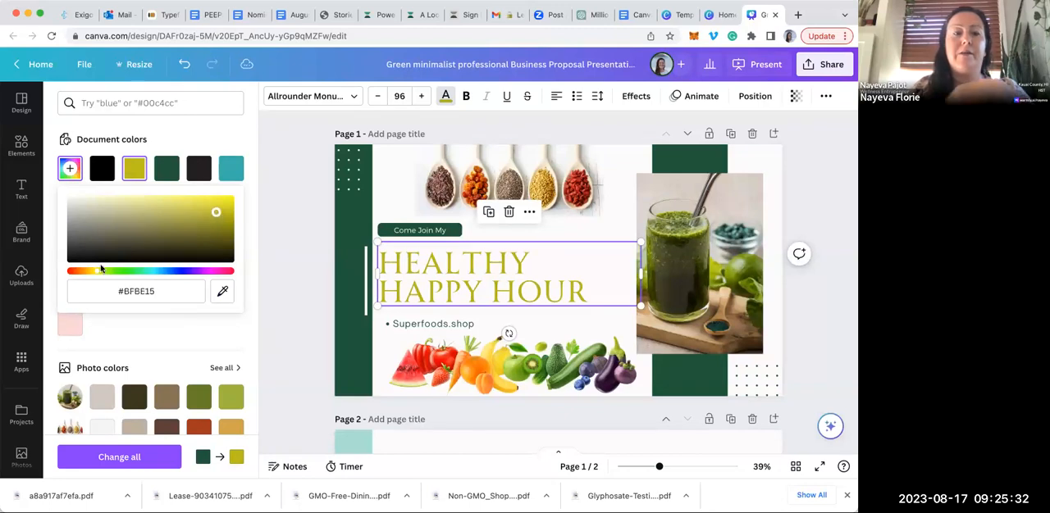
pyautogui.click(206, 271)
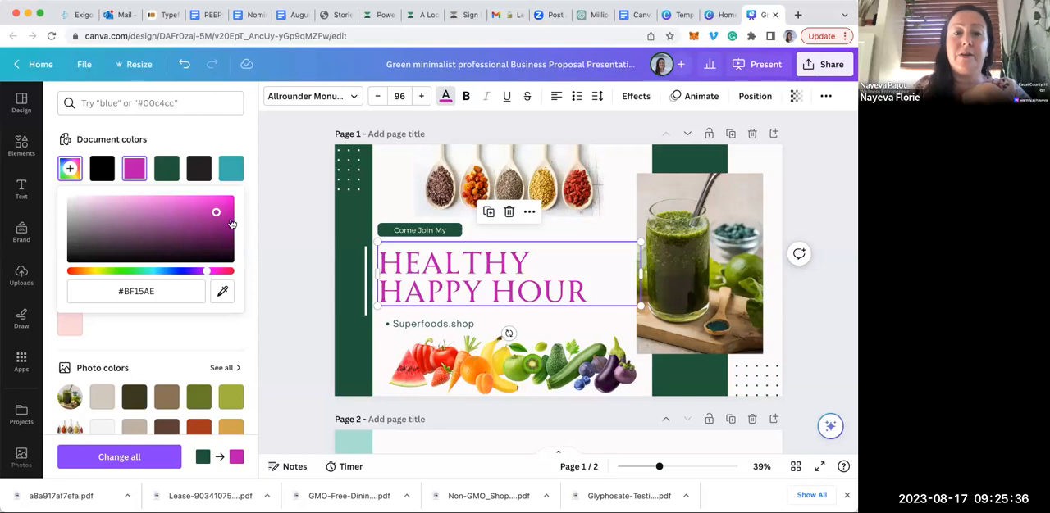
pyautogui.moveTo(215, 213)
pyautogui.mouseDown()
pyautogui.moveTo(152, 206)
pyautogui.moveTo(124, 186)
pyautogui.moveTo(98, 202)
pyautogui.moveTo(116, 223)
pyautogui.mouseUp()
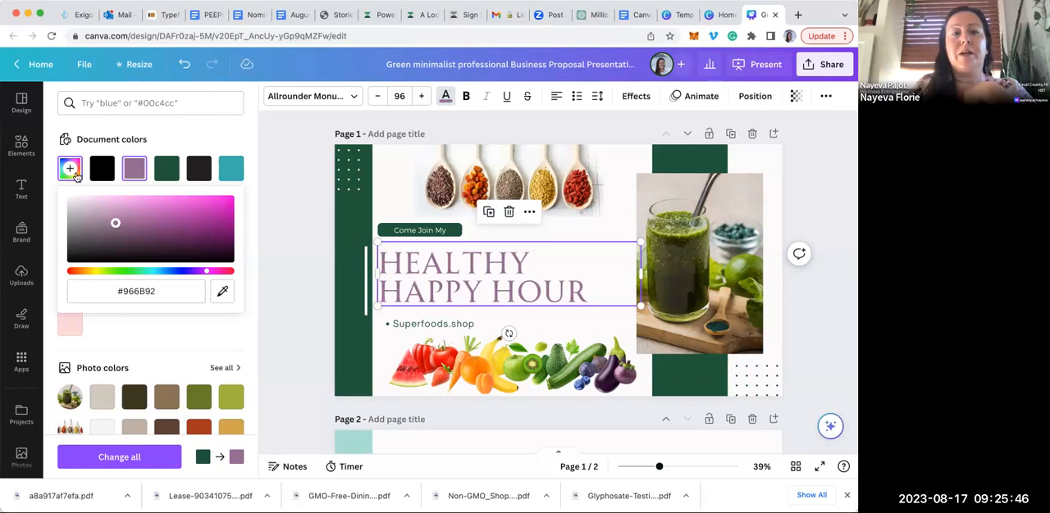
pyautogui.click(159, 136)
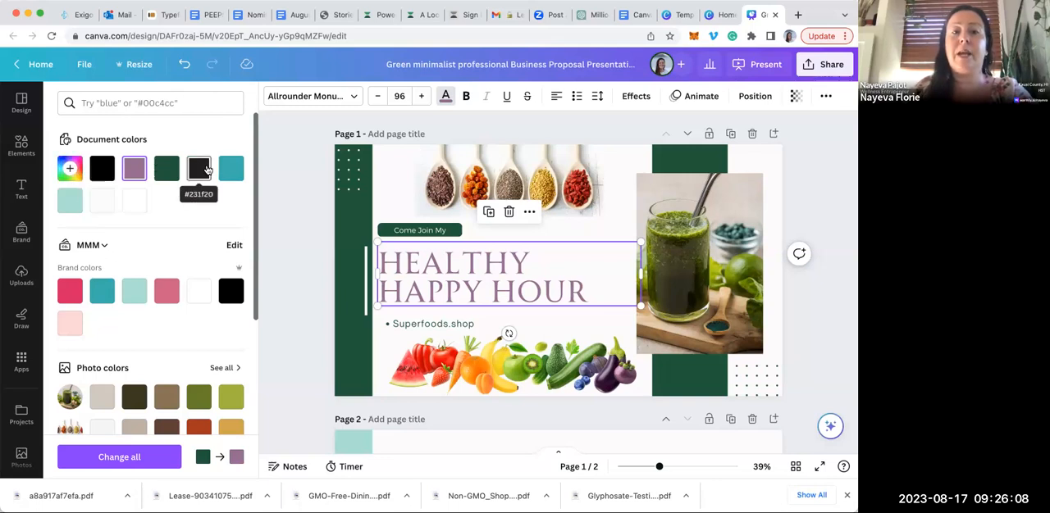
# Try to recolor the green band at the page's left edge with the document color #966b92
pyautogui.click(344, 217)
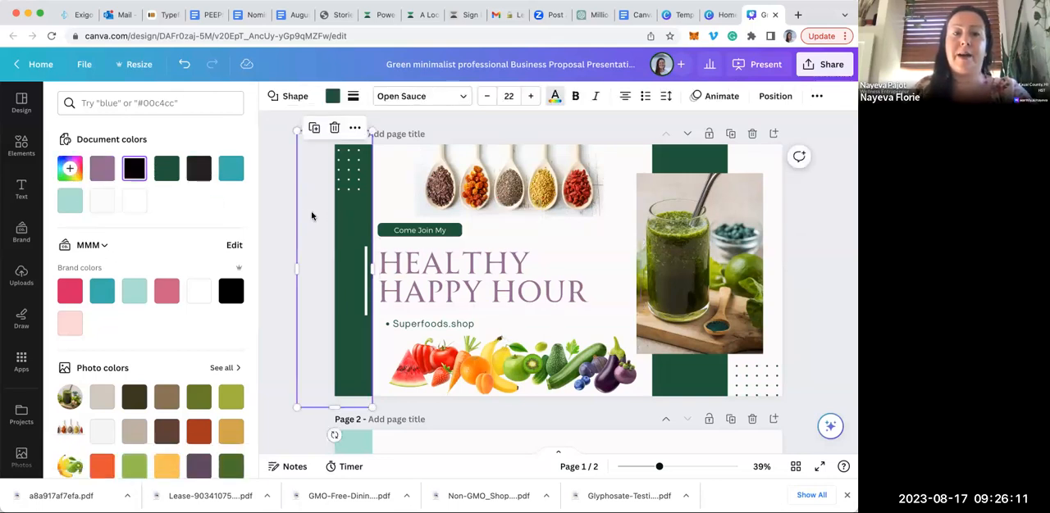
pyautogui.click(100, 169)
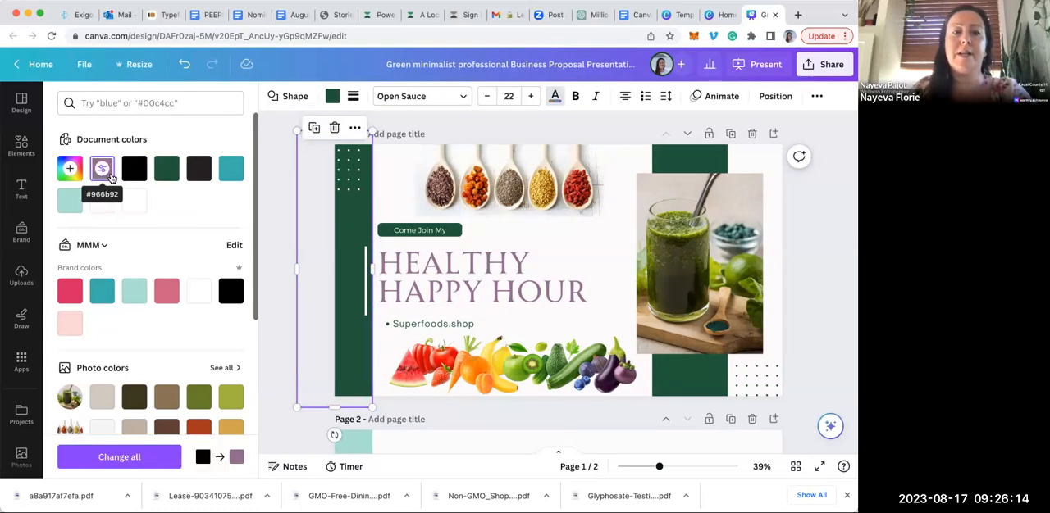
pyautogui.click(111, 177)
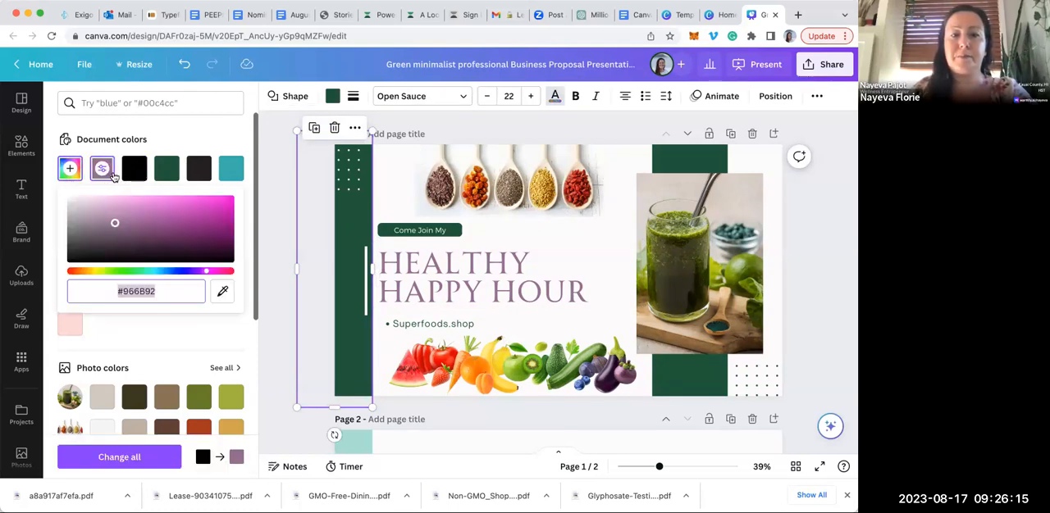
pyautogui.click(223, 137)
pyautogui.click(404, 200)
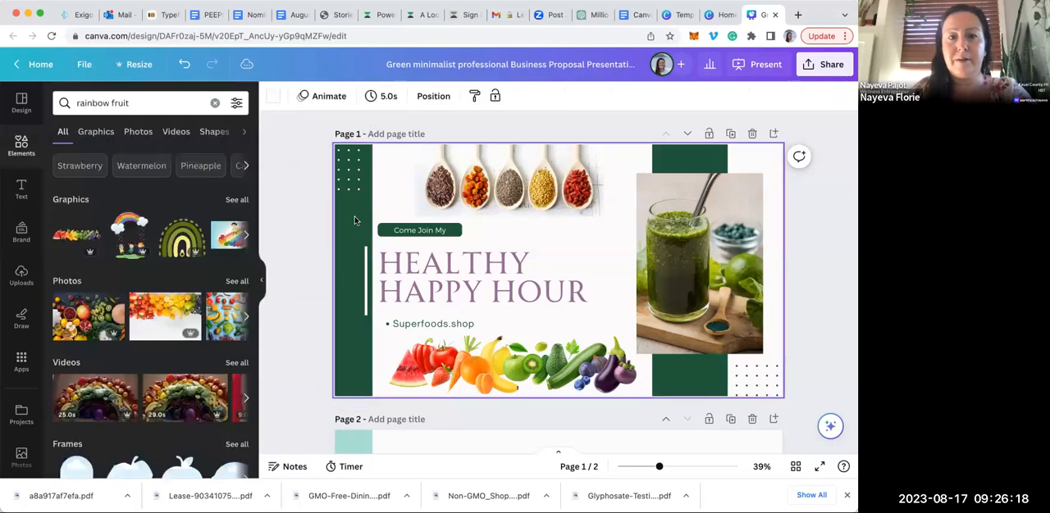
pyautogui.click(313, 189)
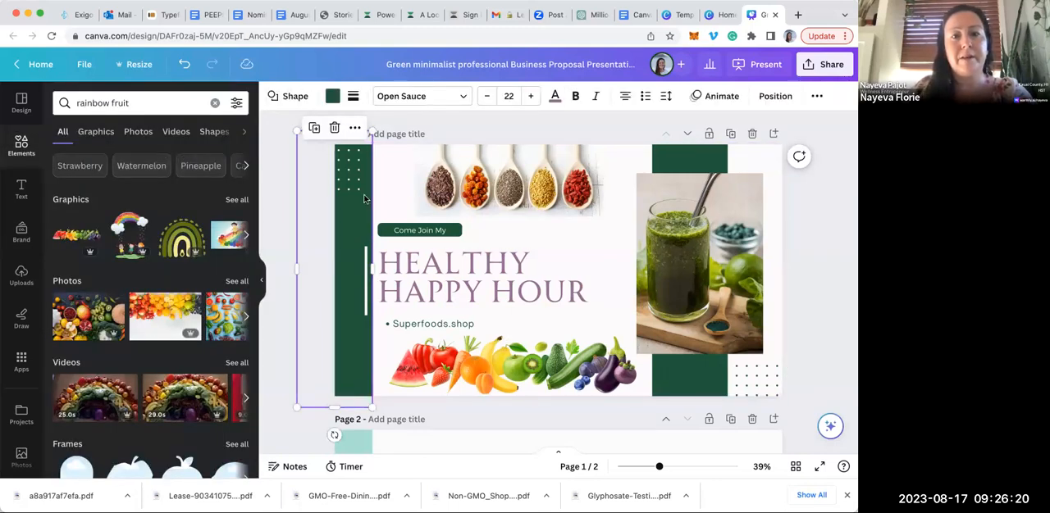
# Try the muted purple as fill of the band behind the smoothie photo and restore its dark green
pyautogui.click(701, 169)
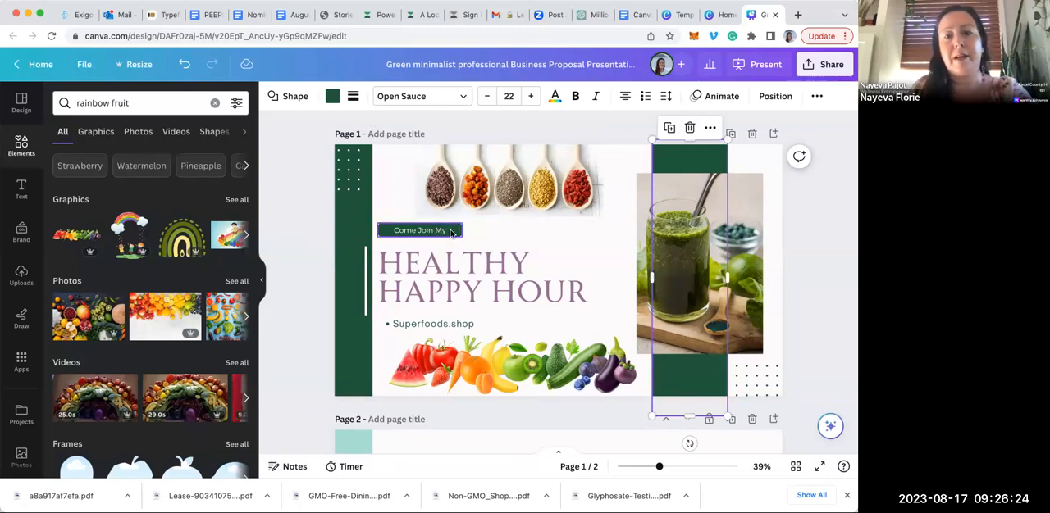
pyautogui.click(332, 97)
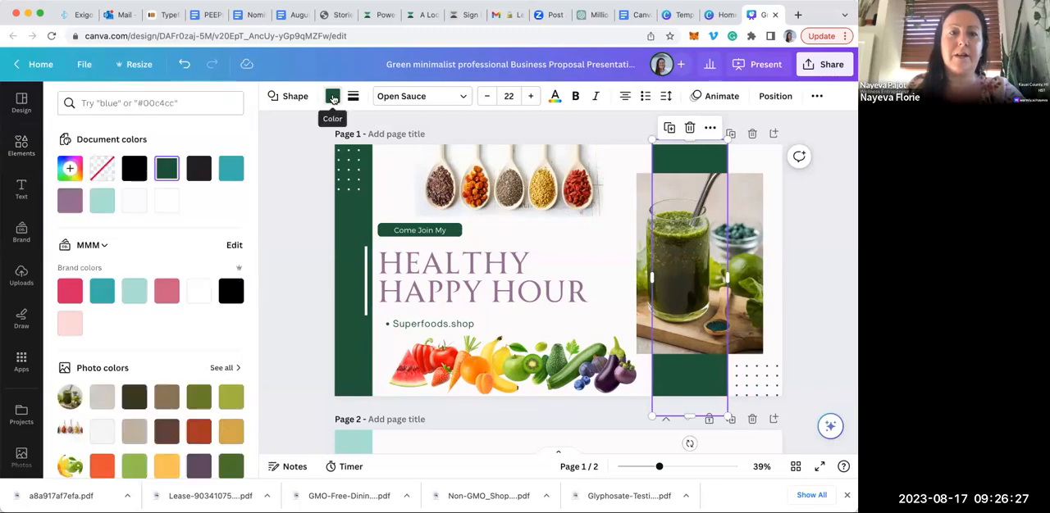
pyautogui.click(70, 200)
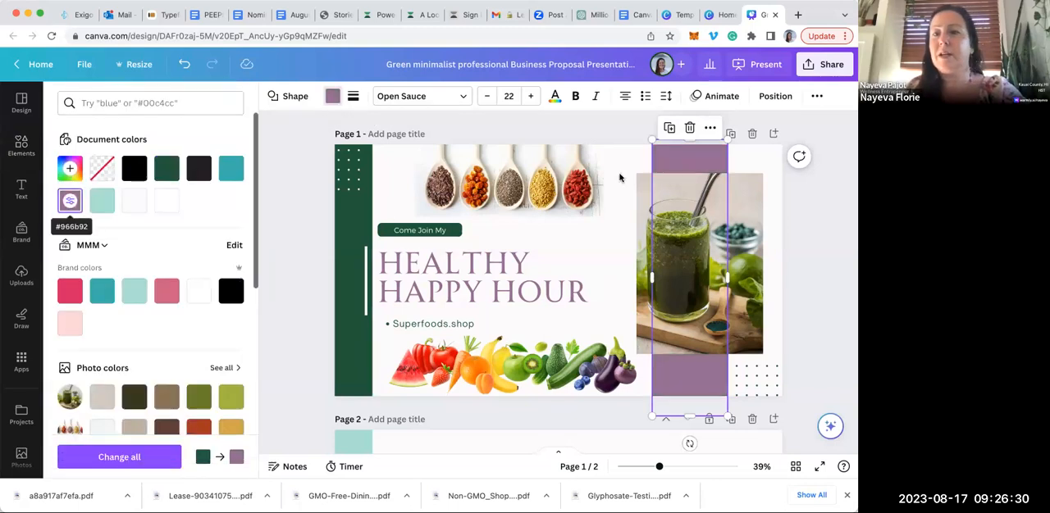
pyautogui.click(167, 168)
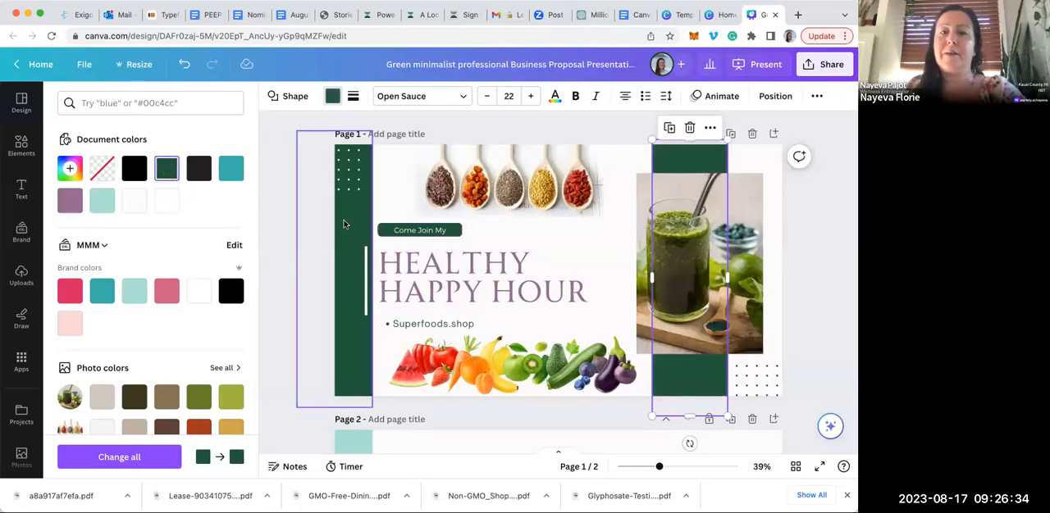
# Fill the vertical band at the page's left edge with the muted purple #966b92
pyautogui.click(344, 224)
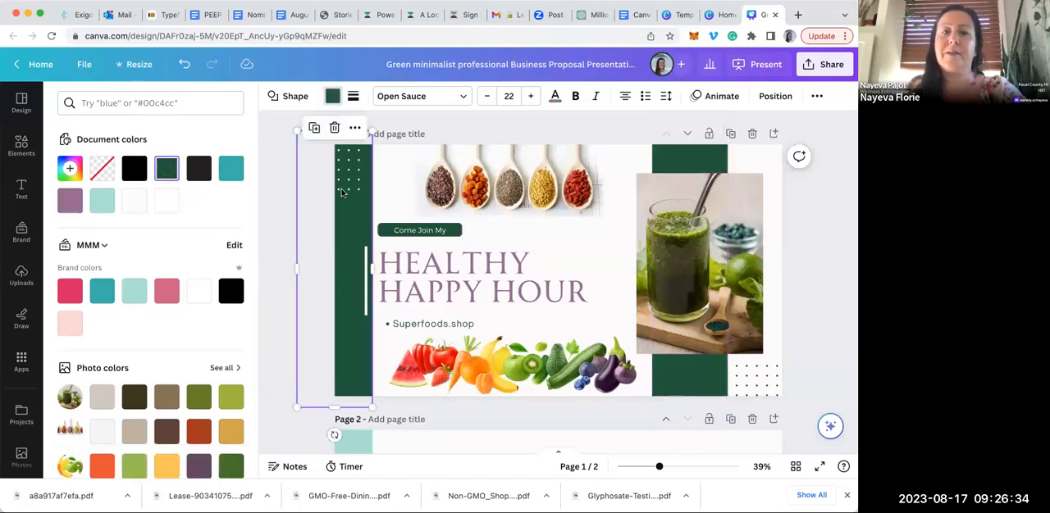
pyautogui.click(69, 203)
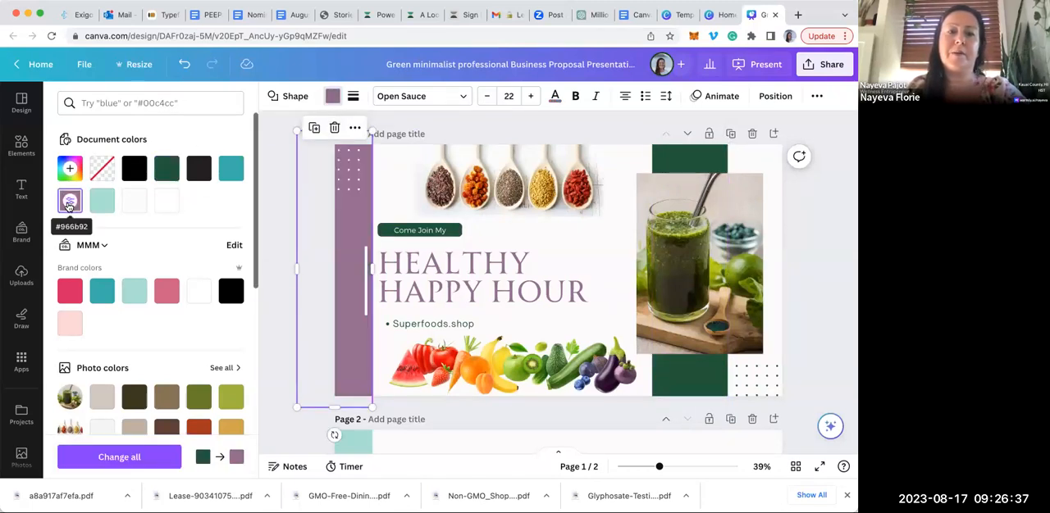
pyautogui.click(276, 222)
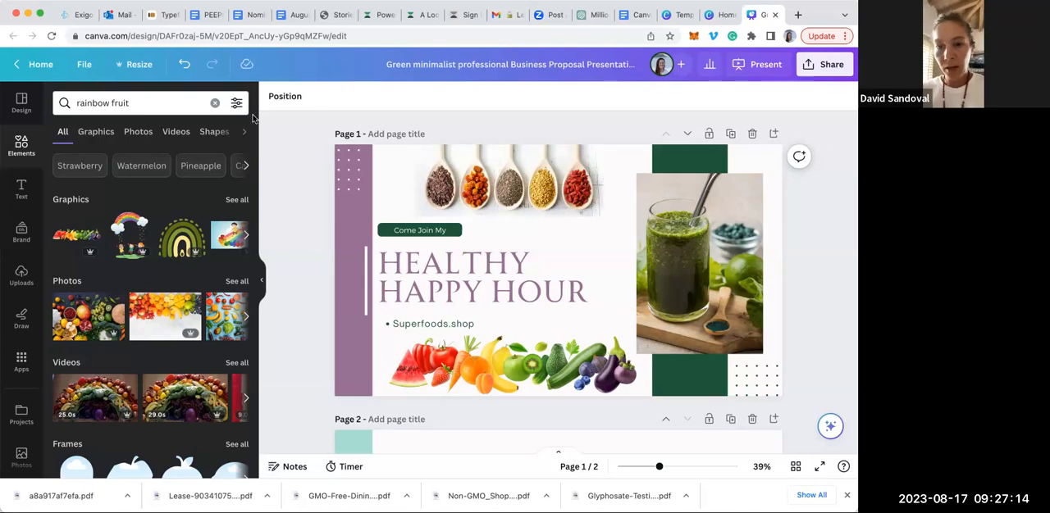
# Leave the presentation for the home page and create a blank Facebook Cover design
pyautogui.click(14, 68)
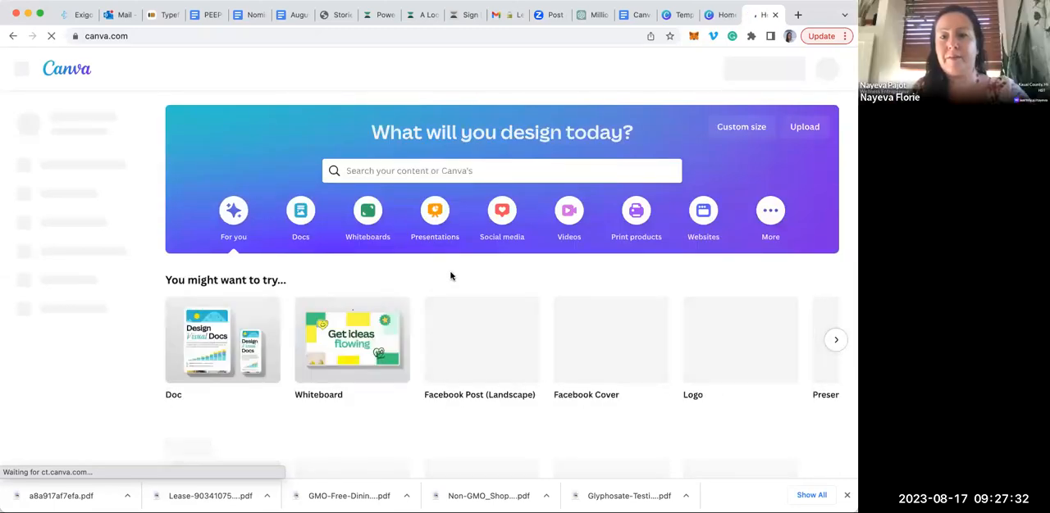
pyautogui.moveTo(624, 359)
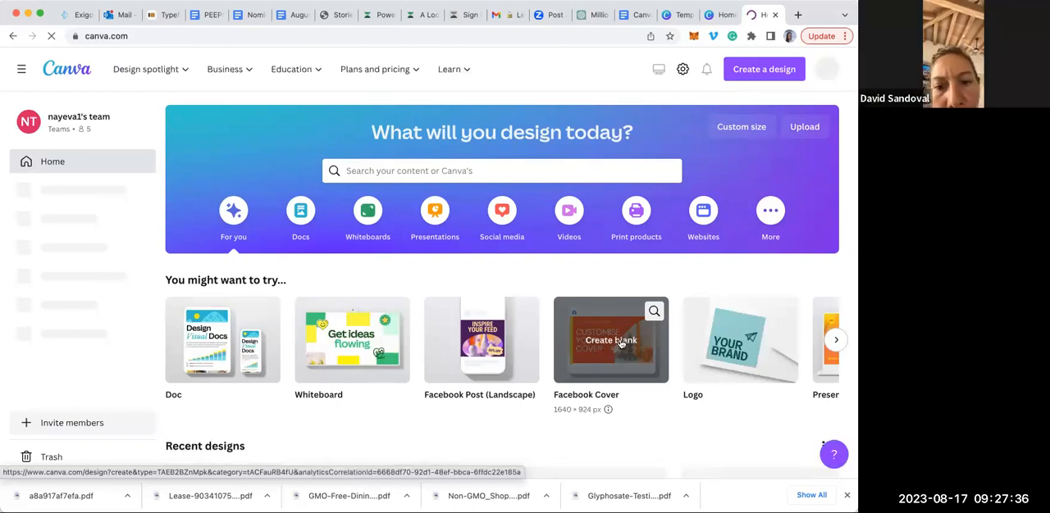
pyautogui.click(621, 344)
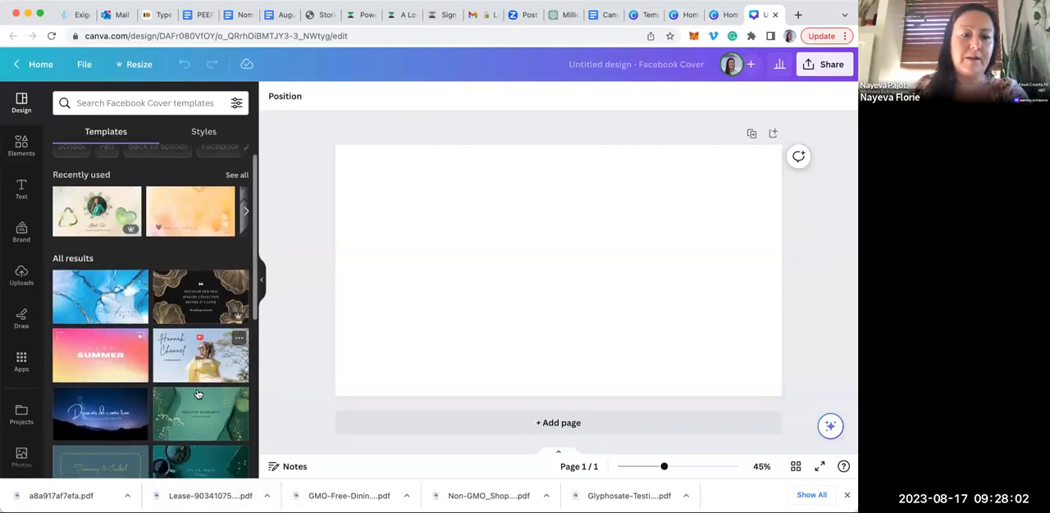
# Browse the Facebook Cover templates offered for the blank design
pyautogui.scroll(-5, 198, 394)
pyautogui.scroll(-2, 197, 395)
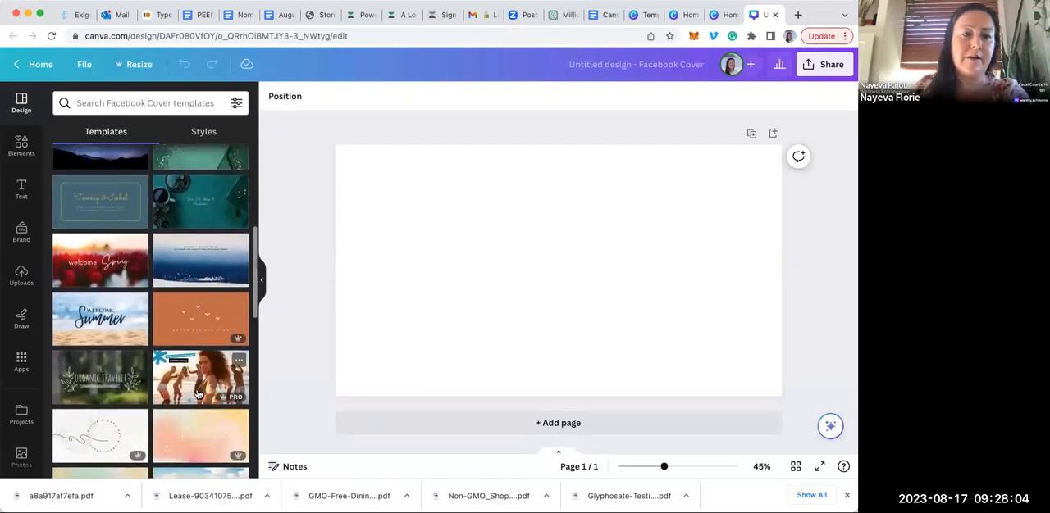
pyautogui.scroll(-2, 197, 345)
pyautogui.scroll(-4, 197, 345)
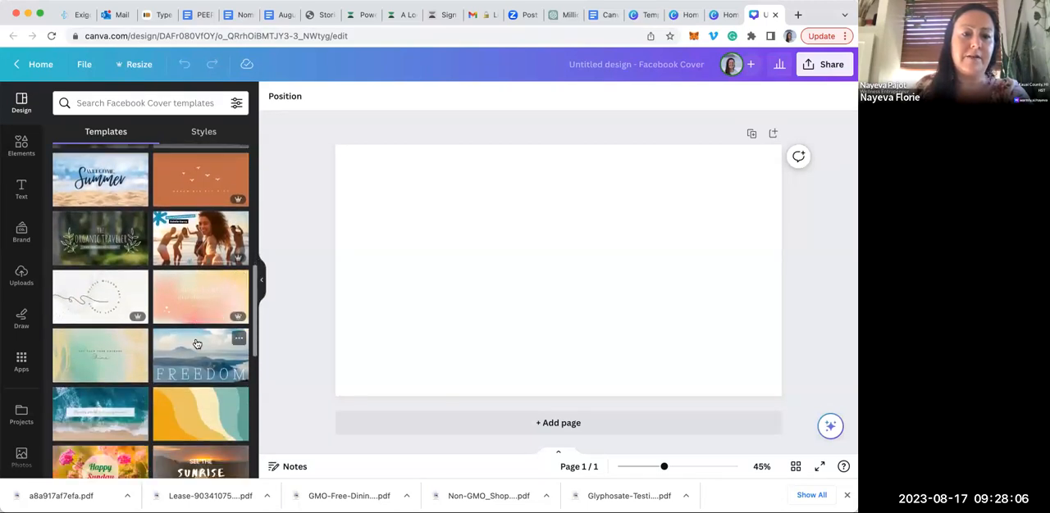
pyautogui.scroll(-5, 196, 343)
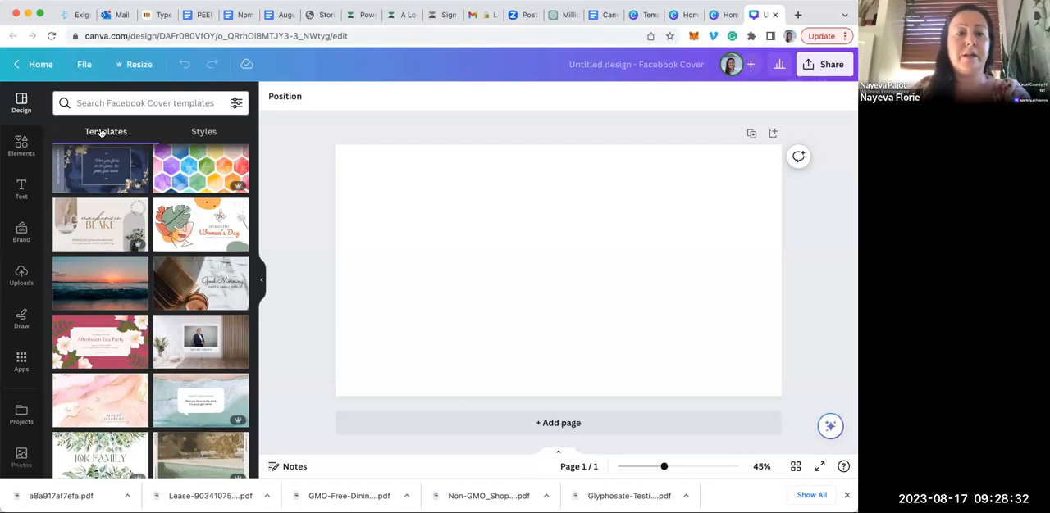
# Apply the "Green White Watercolor Botanical Leaves Followers Milestone" template to the blank page and select its "10K FAMILY" title
pyautogui.scroll(-3, 104, 284)
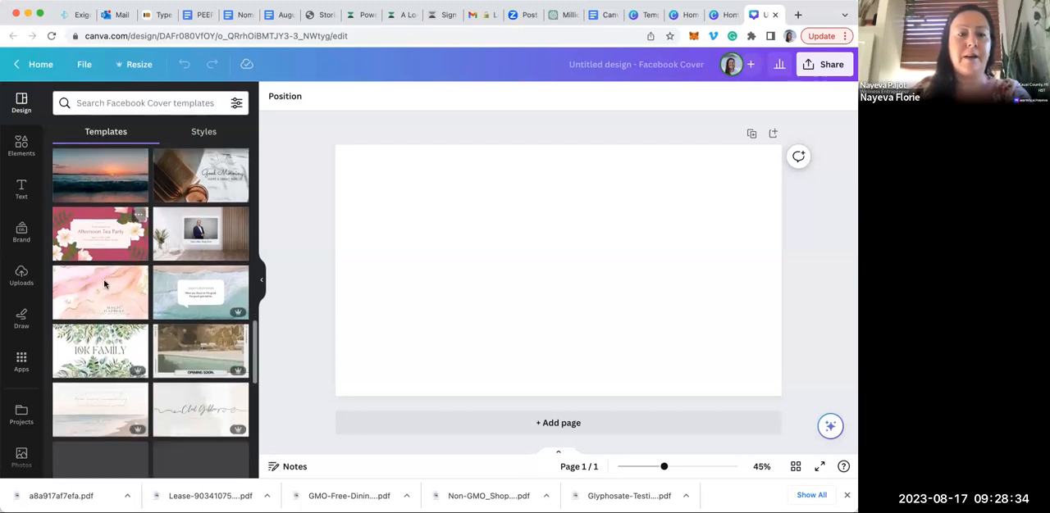
pyautogui.click(88, 367)
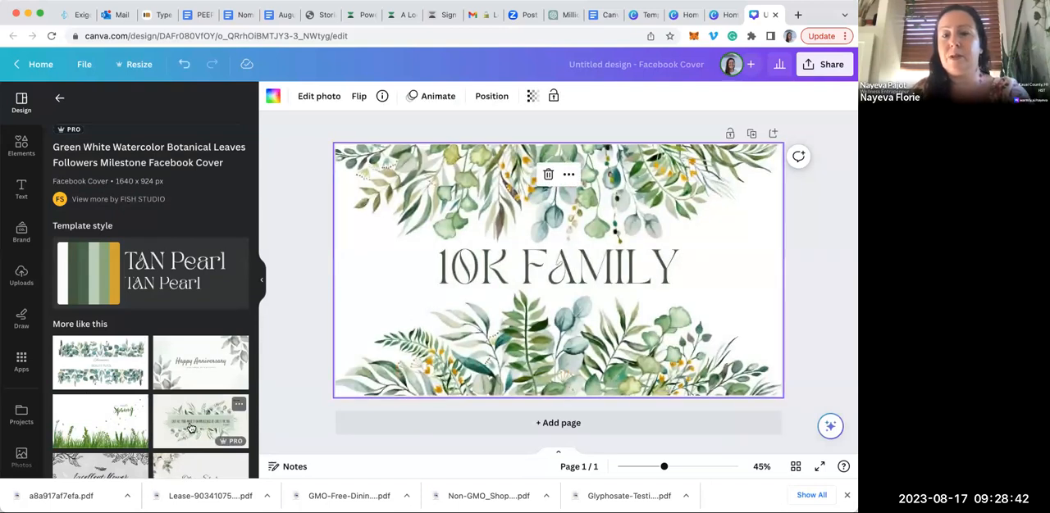
pyautogui.click(584, 279)
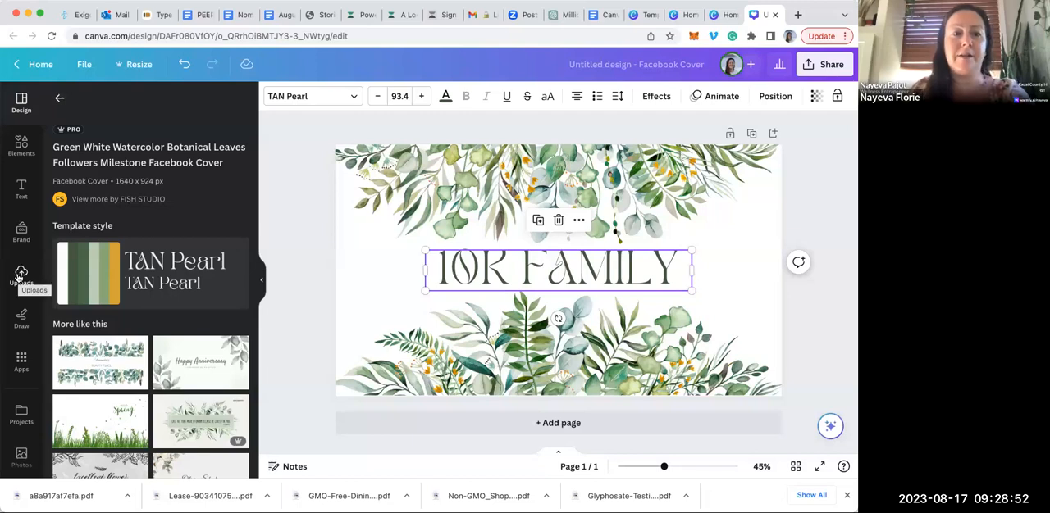
# Look through the stock photos and the uploaded images, and insert the group photo with the "million mom movement" sign
pyautogui.click(23, 458)
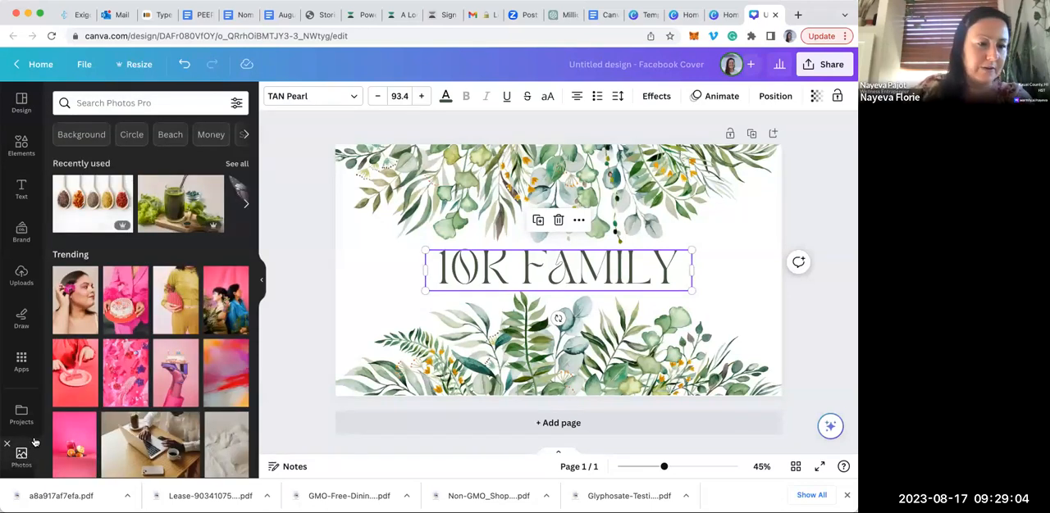
pyautogui.scroll(-1, 33, 447)
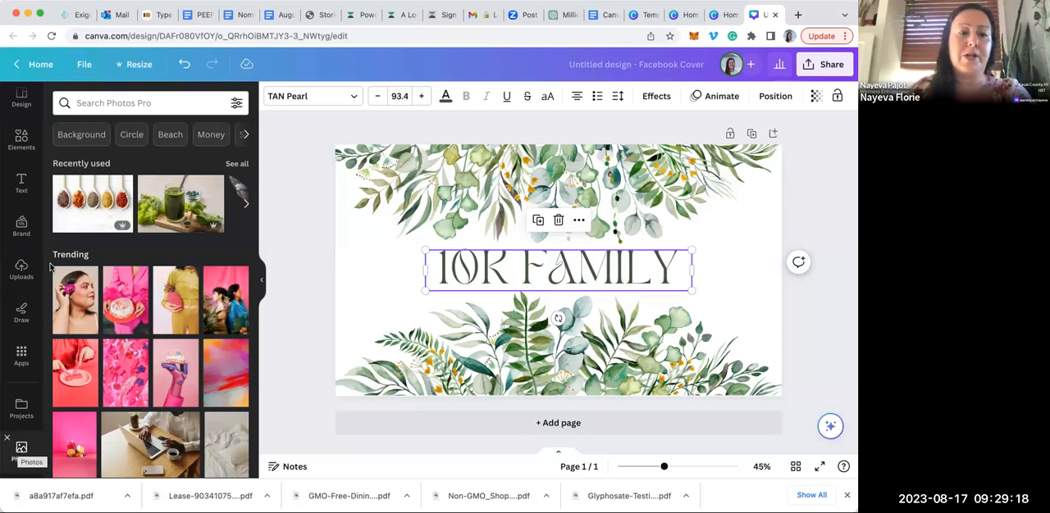
pyautogui.click(22, 270)
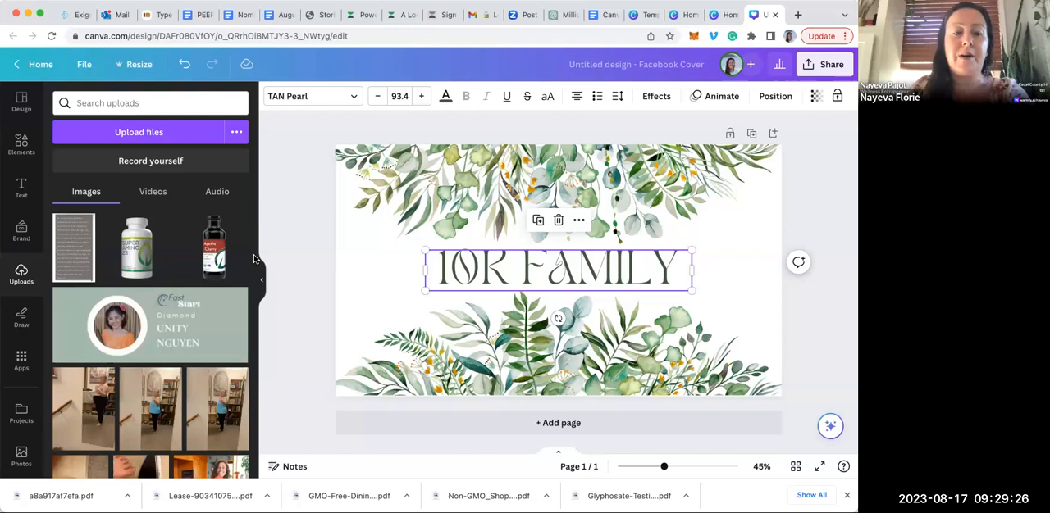
pyautogui.scroll(-10, 254, 259)
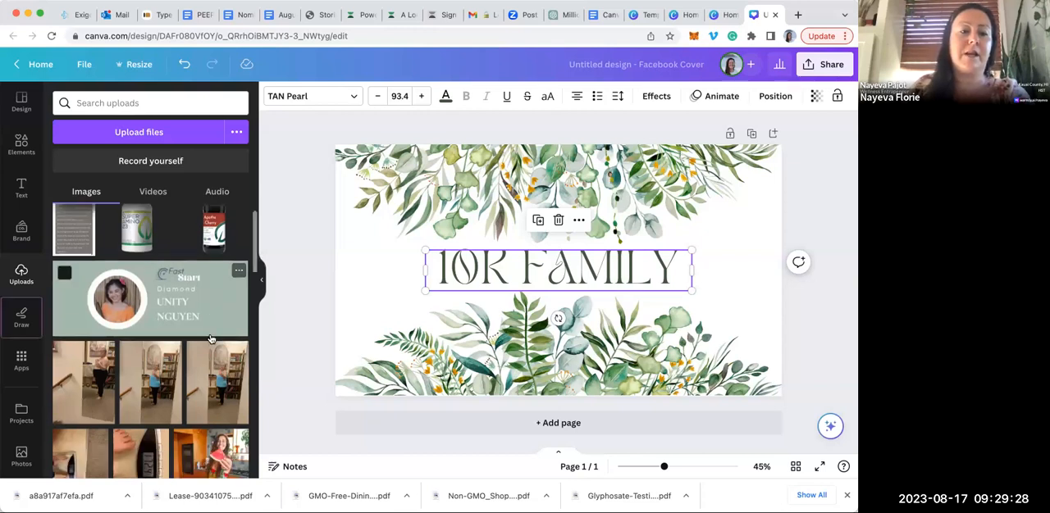
pyautogui.scroll(-5, 211, 339)
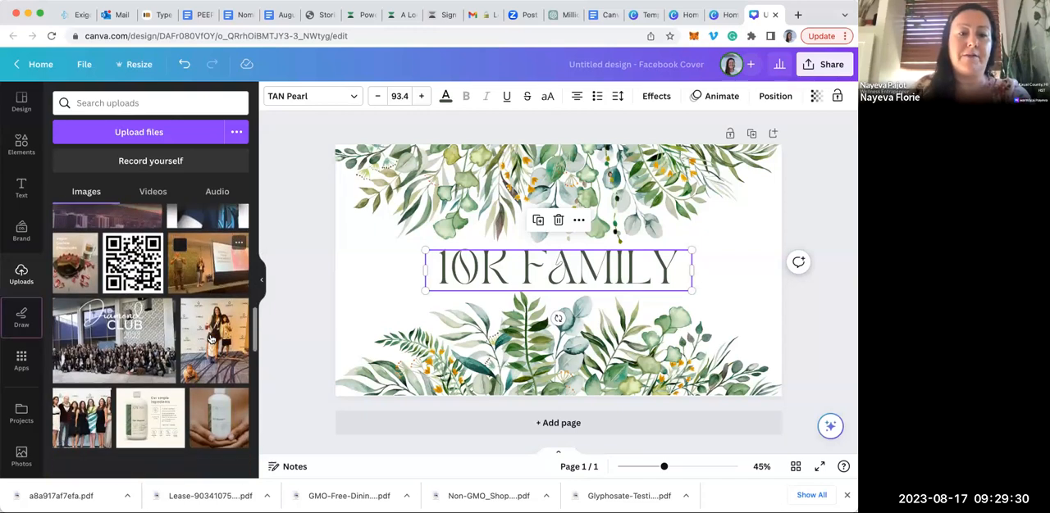
pyautogui.scroll(-3, 211, 339)
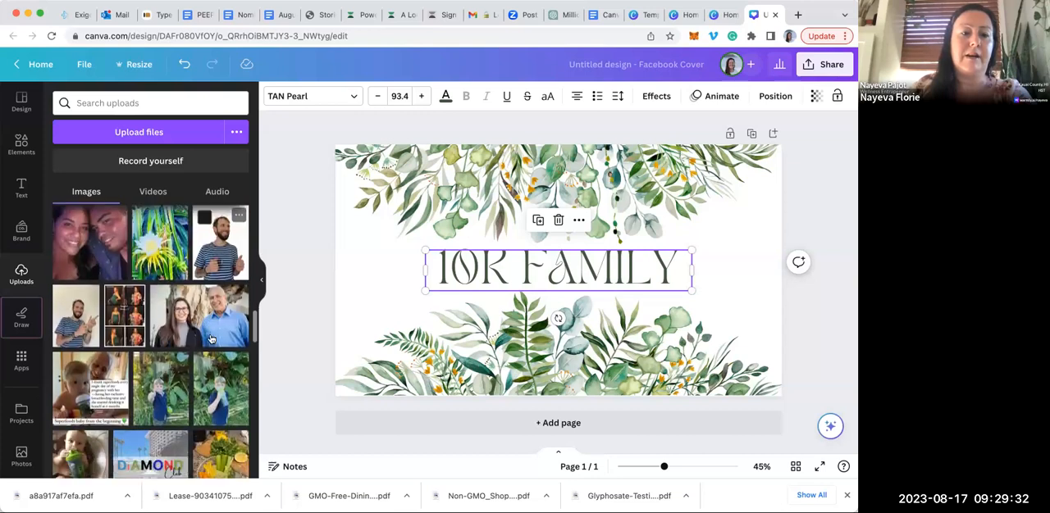
pyautogui.scroll(-10, 210, 300)
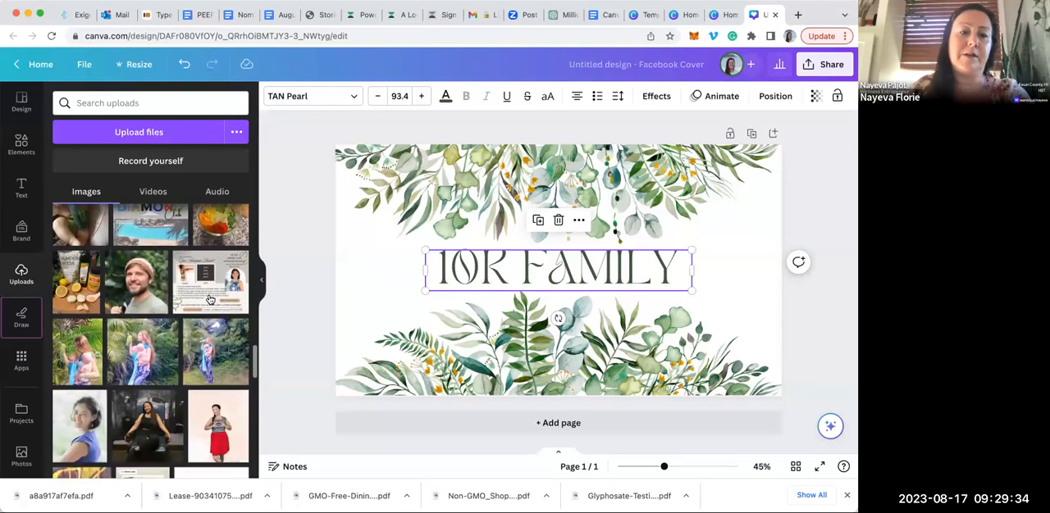
pyautogui.scroll(-4, 209, 300)
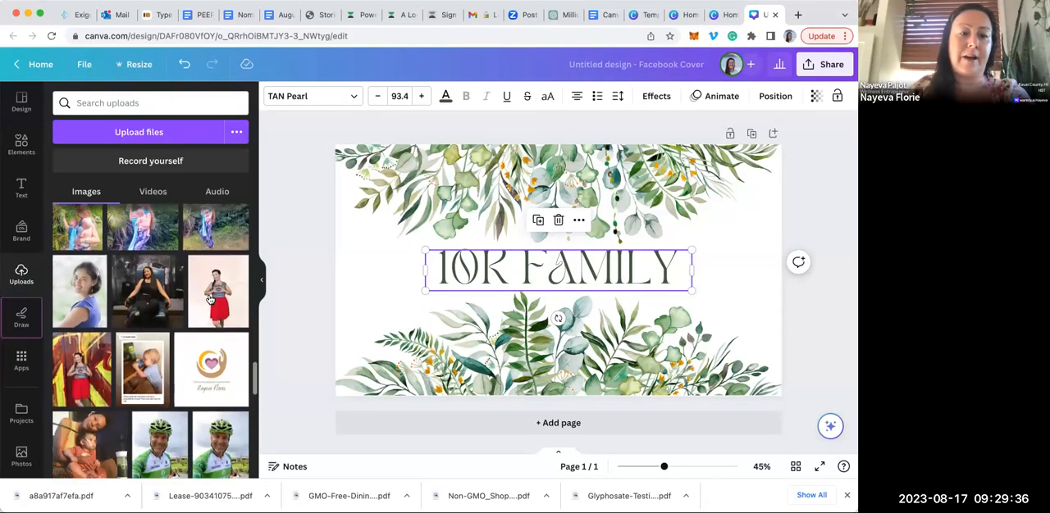
pyautogui.scroll(-10, 211, 300)
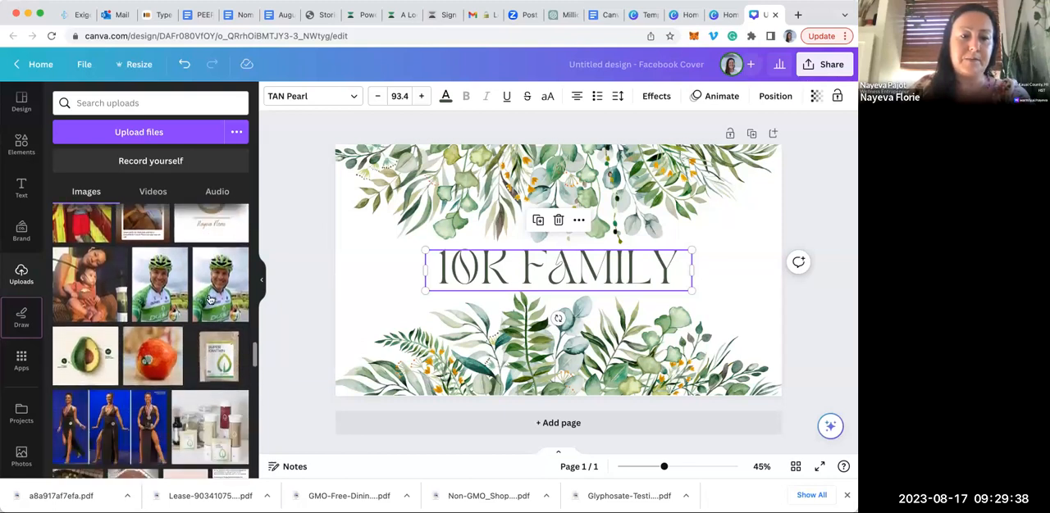
pyautogui.scroll(-15, 209, 300)
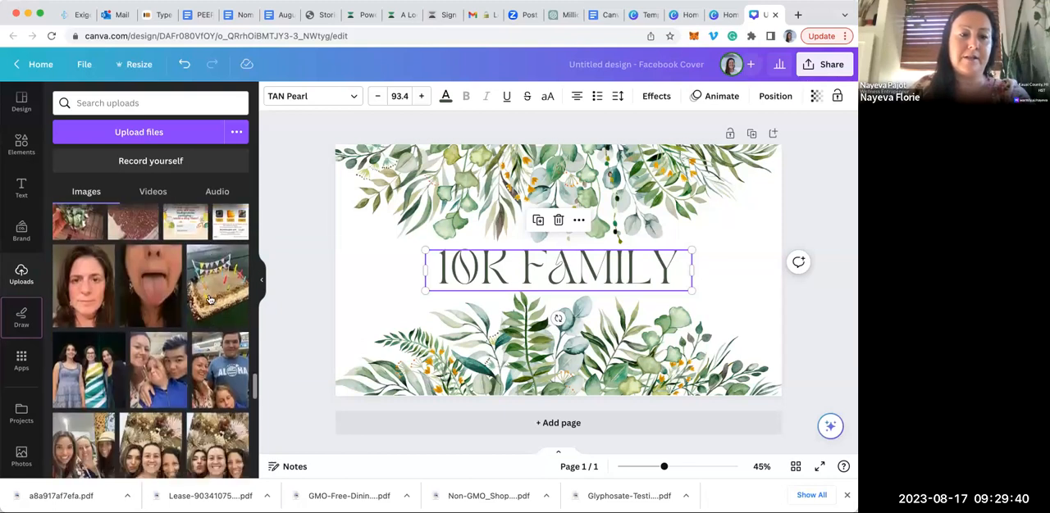
pyautogui.scroll(-10, 209, 300)
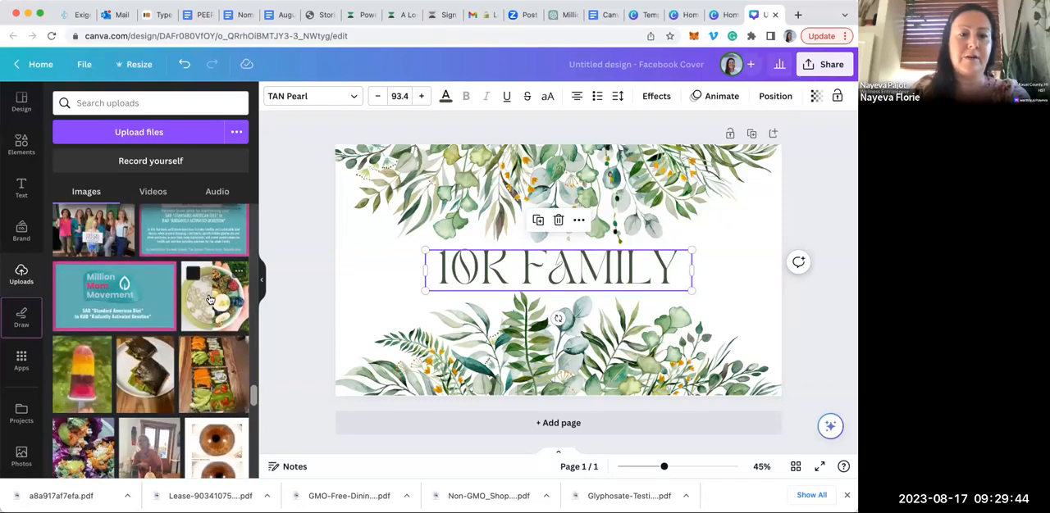
pyautogui.click(112, 236)
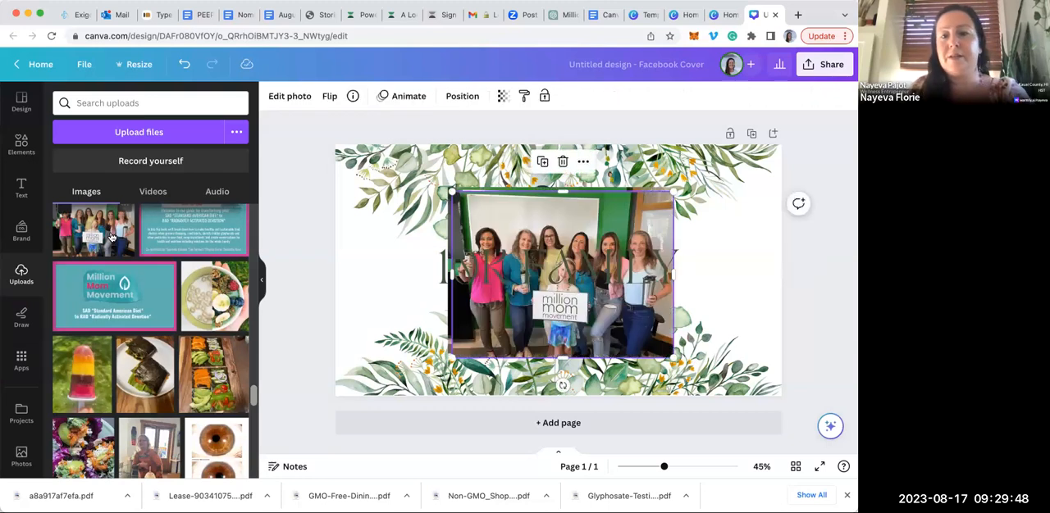
# Delete the "10K FAMILY" title and remove the background of the group photo with BG Remover
pyautogui.click(556, 274)
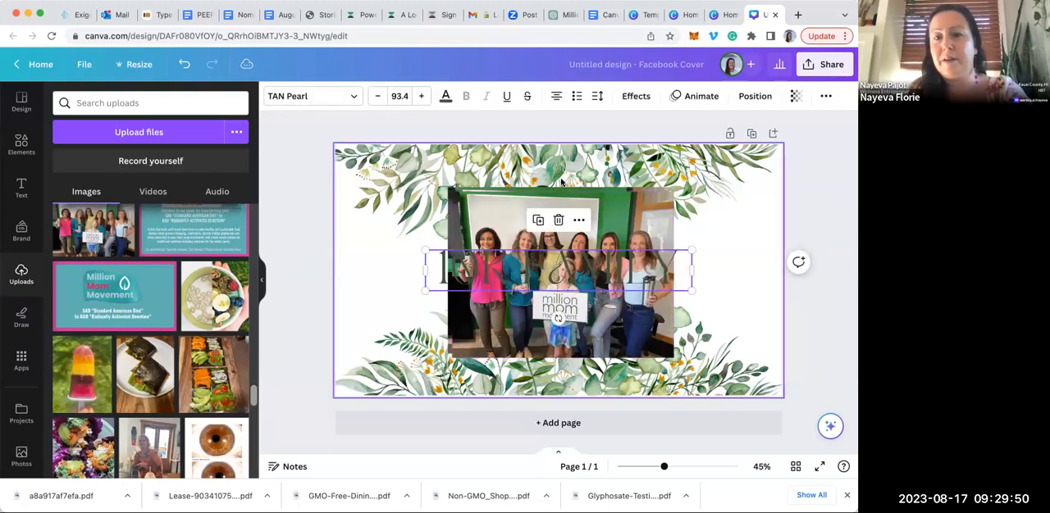
pyautogui.click(558, 221)
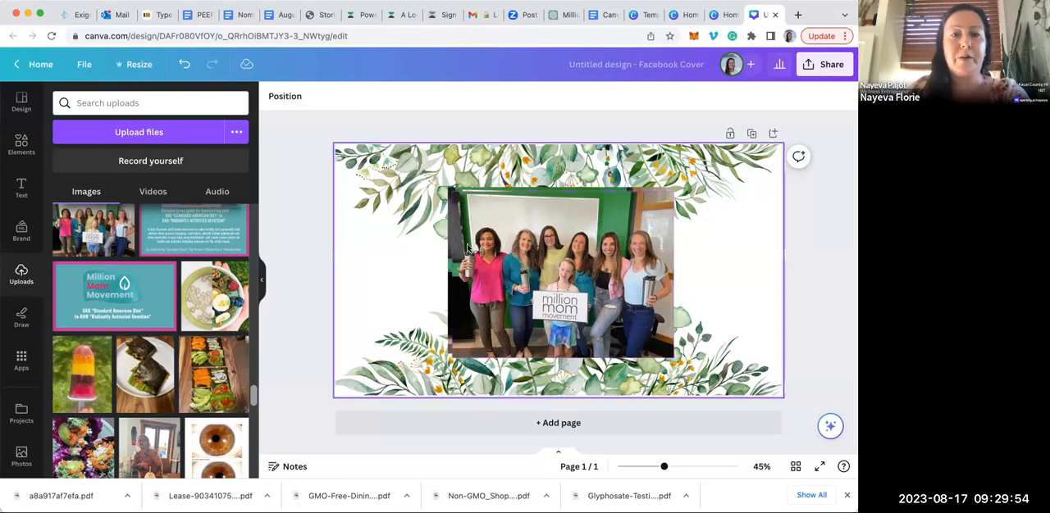
pyautogui.click(511, 261)
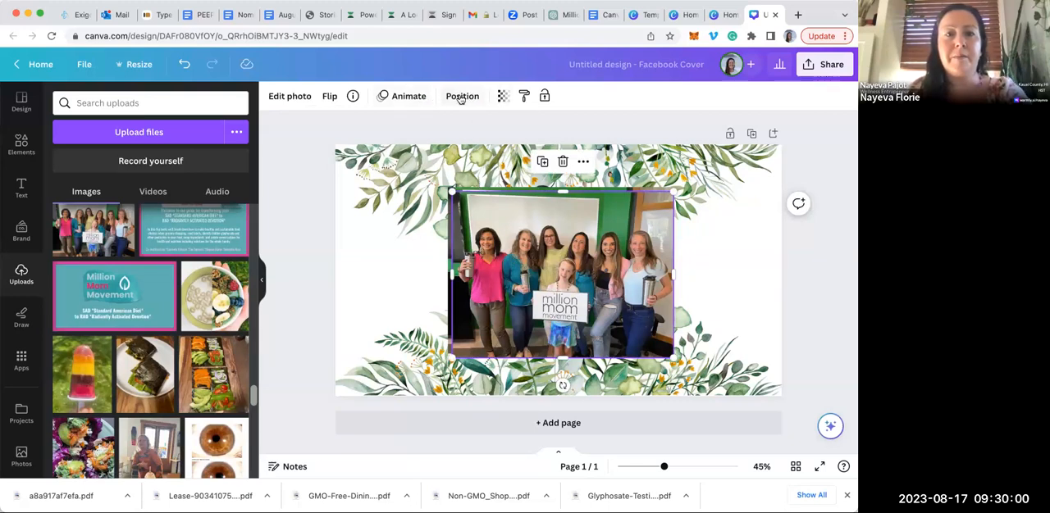
pyautogui.click(289, 96)
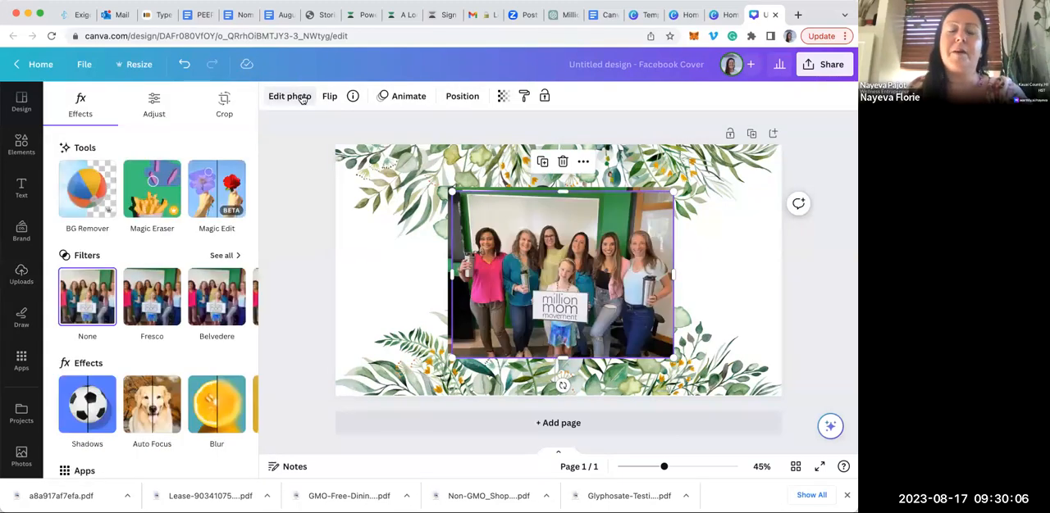
pyautogui.click(93, 195)
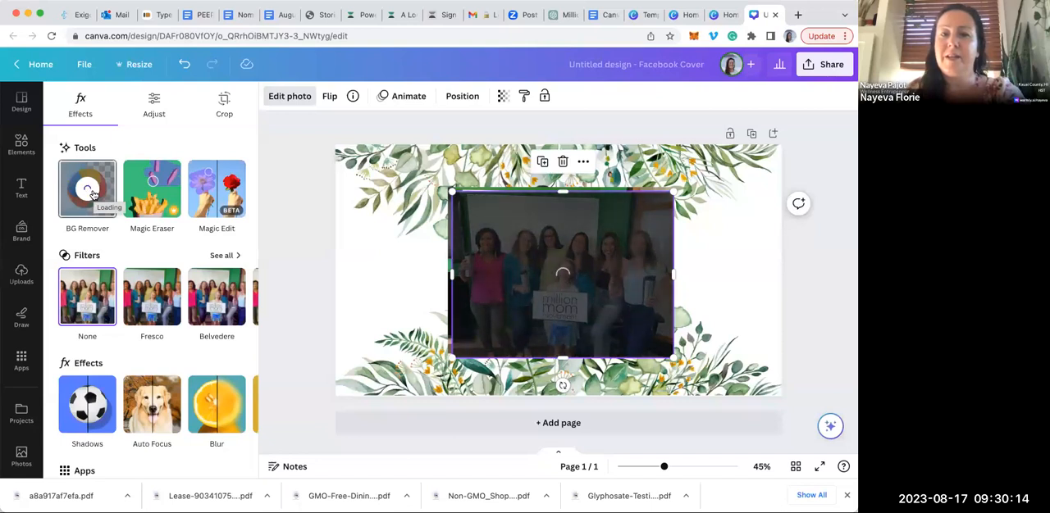
# Delete the duplicate group photo that still has its background and place the cut-out at the bottom centre of the page
pyautogui.moveTo(530, 281); pyautogui.dragTo(629, 286)
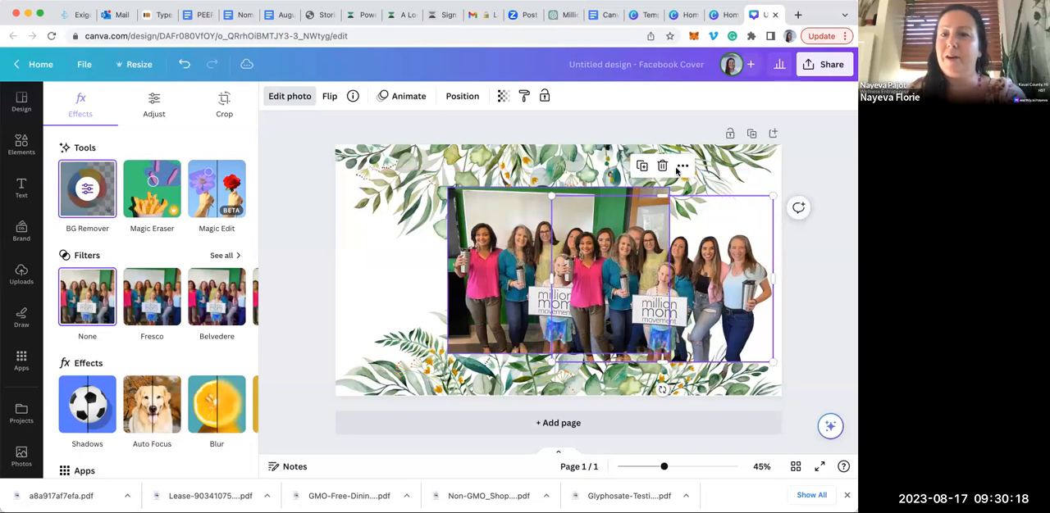
pyautogui.click(508, 212)
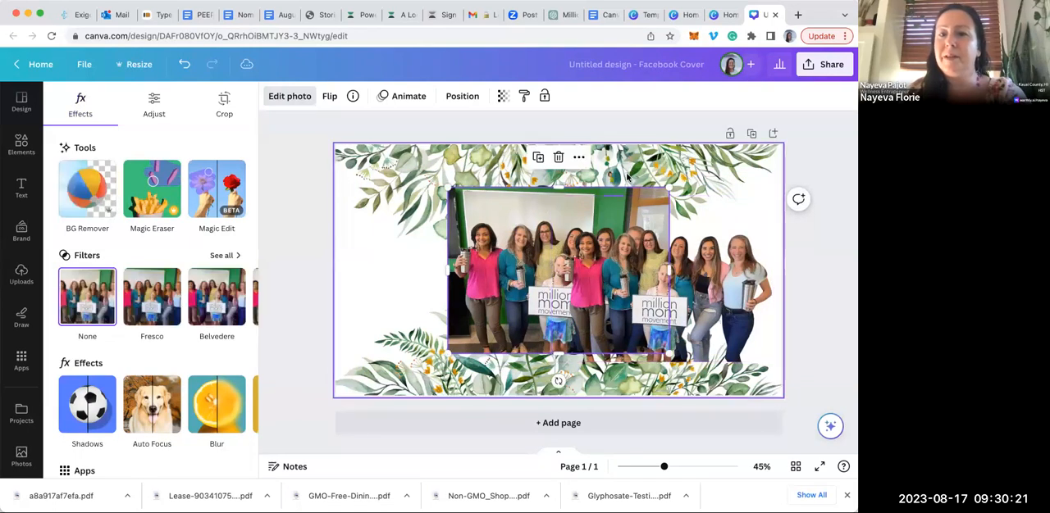
pyautogui.click(558, 157)
pyautogui.moveTo(658, 271); pyautogui.dragTo(551, 299)
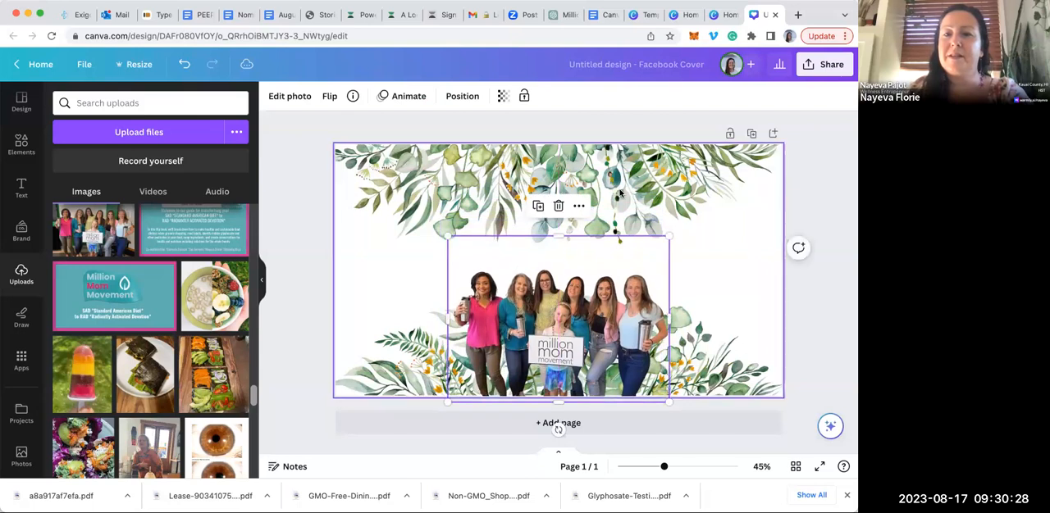
pyautogui.click(624, 180)
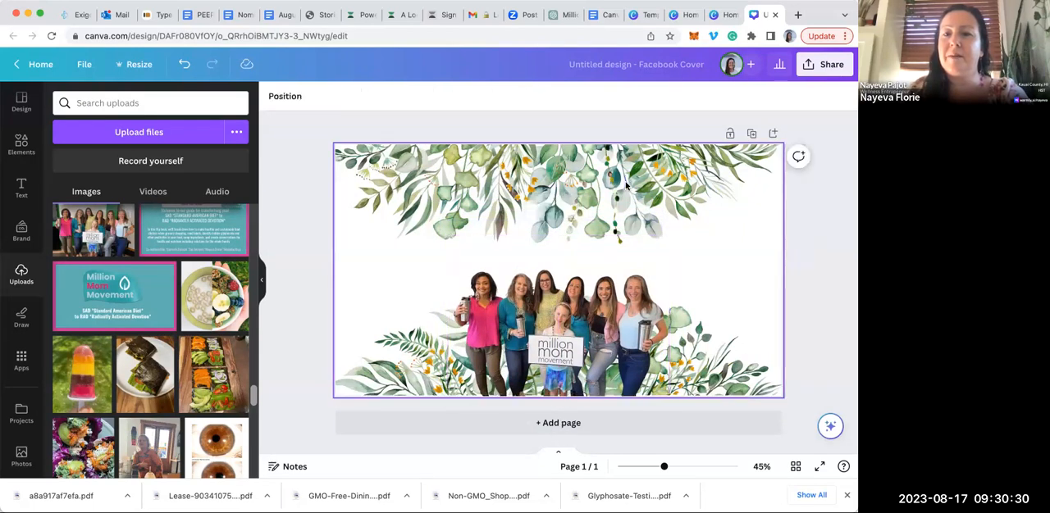
pyautogui.doubleClick(625, 183)
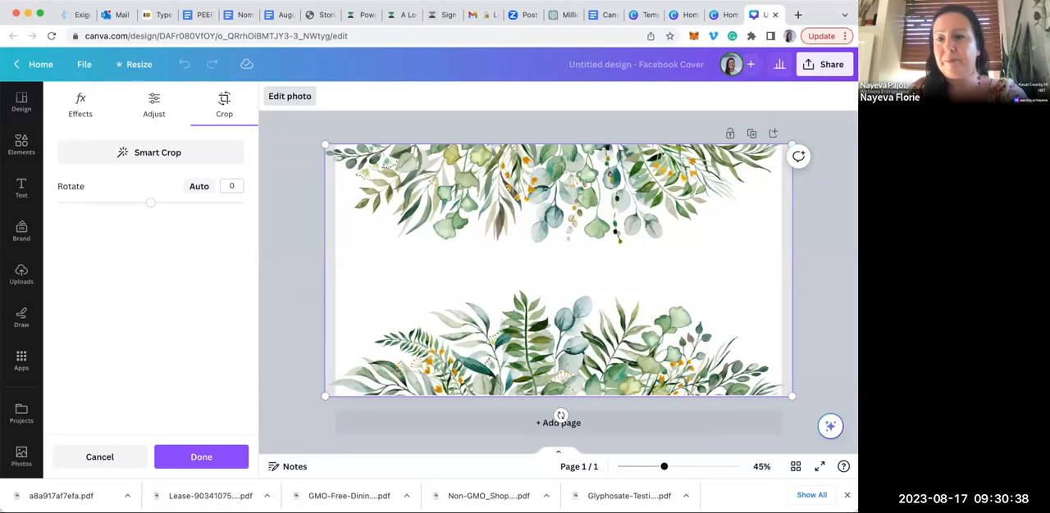
pyautogui.press('Escape')
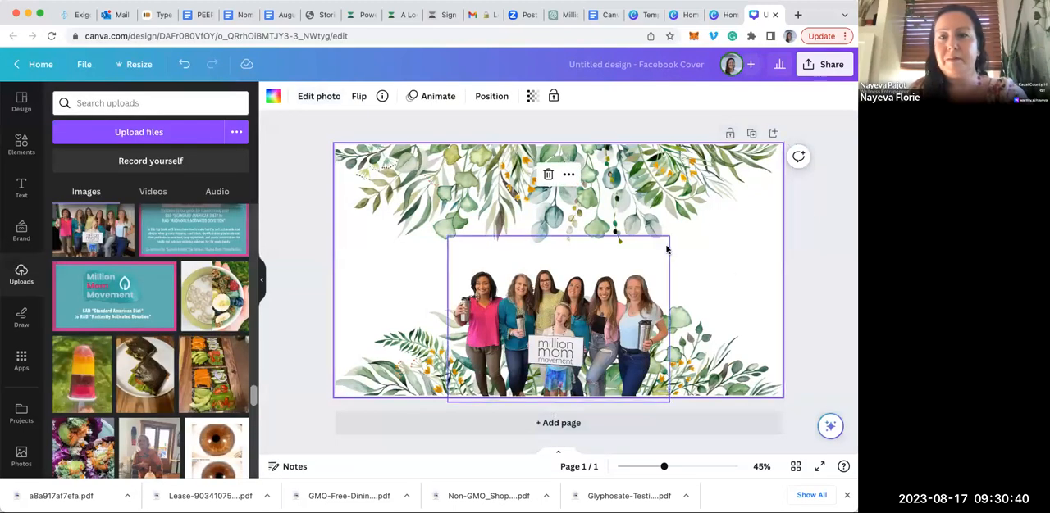
# Move the group cut-out to the page's lower left corner and enlarge it slightly
pyautogui.moveTo(617, 331); pyautogui.dragTo(511, 330)
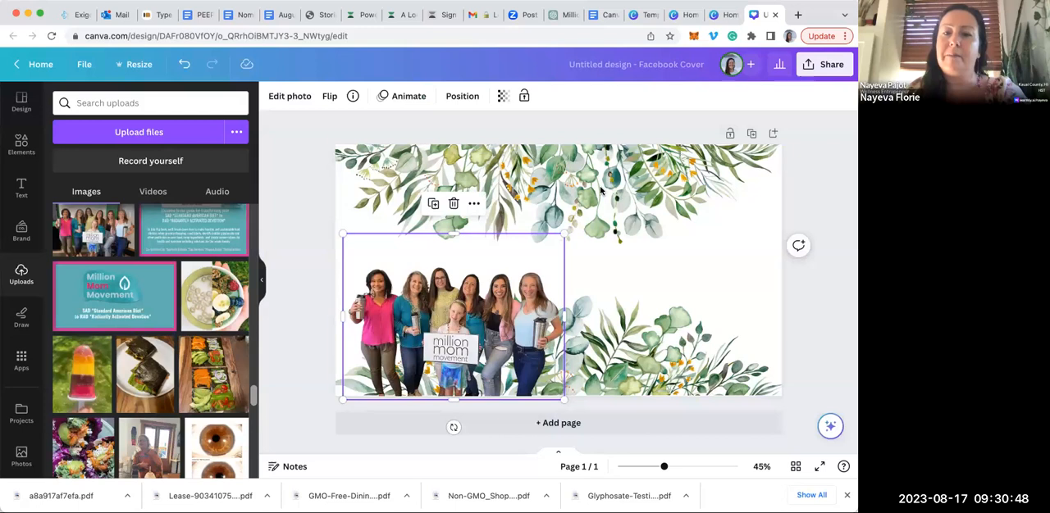
pyautogui.moveTo(564, 235)
pyautogui.mouseDown()
pyautogui.moveTo(653, 189)
pyautogui.moveTo(572, 235)
pyautogui.mouseUp()
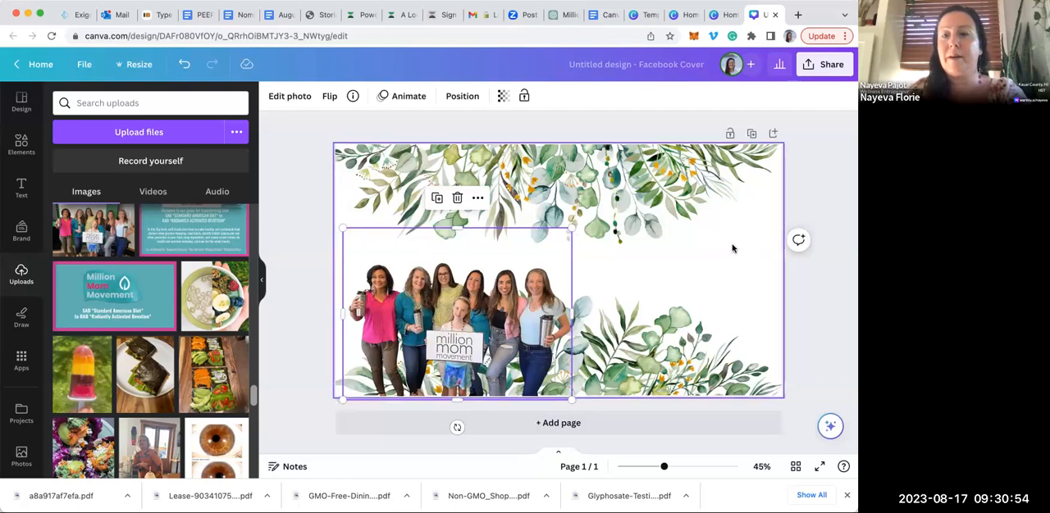
# Add a second page and place a circle shape slightly right of centre in its upper part
pyautogui.click(574, 424)
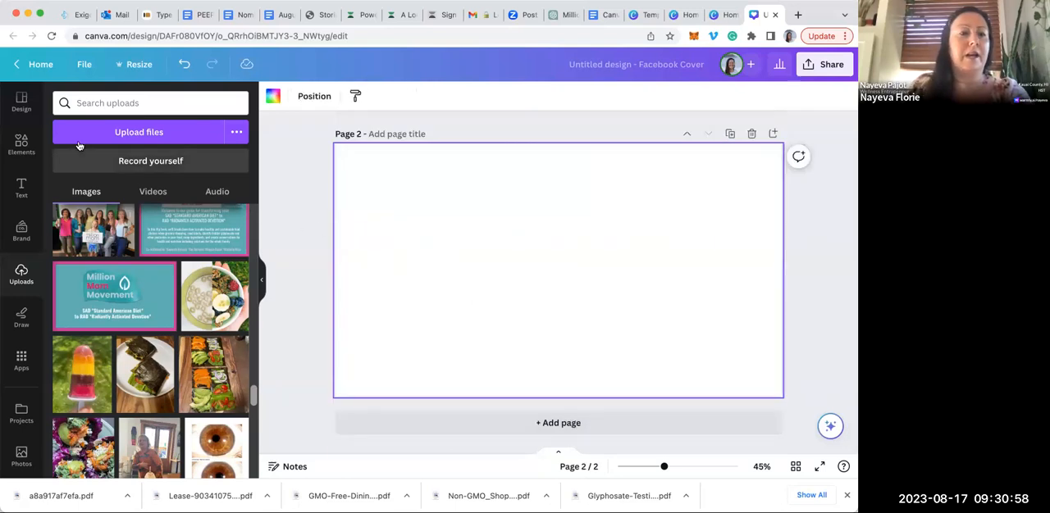
pyautogui.click(18, 144)
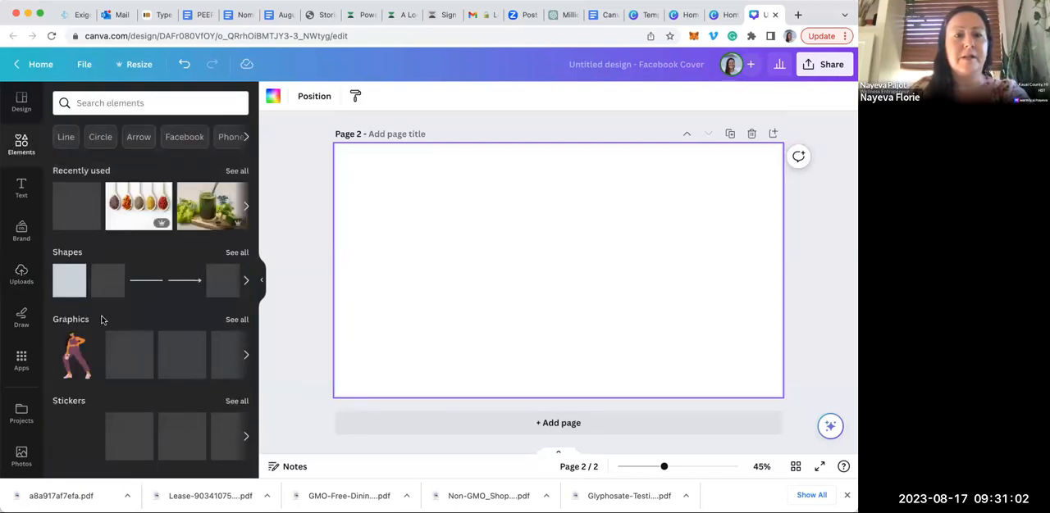
pyautogui.moveTo(225, 290)
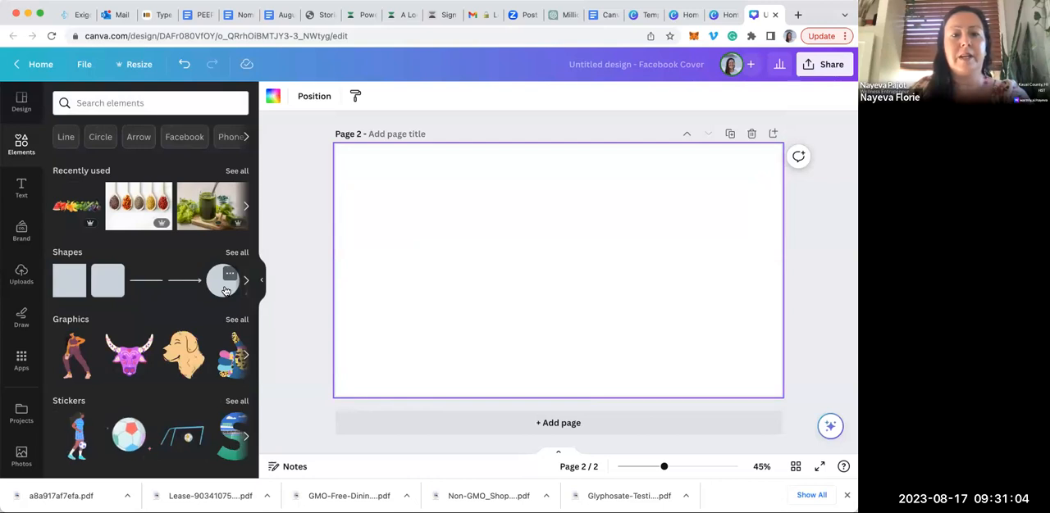
pyautogui.click(226, 290)
pyautogui.moveTo(597, 228); pyautogui.dragTo(663, 178)
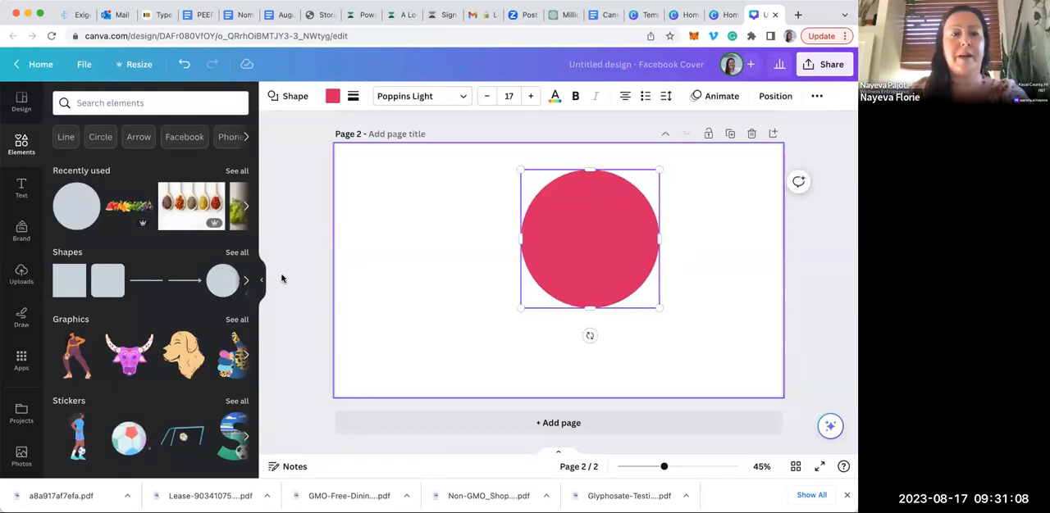
# Search the elements library for "frames"
pyautogui.click(141, 103)
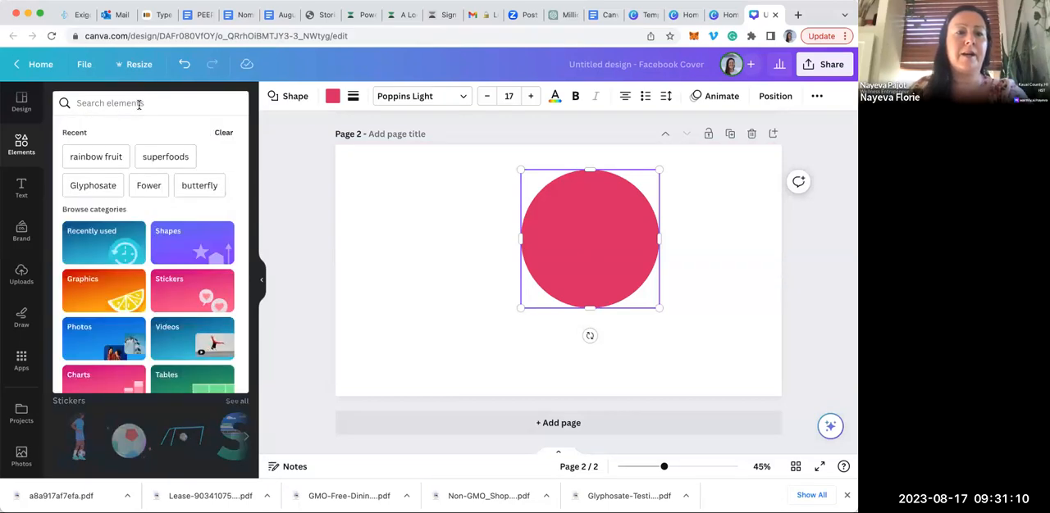
pyautogui.write('frames')
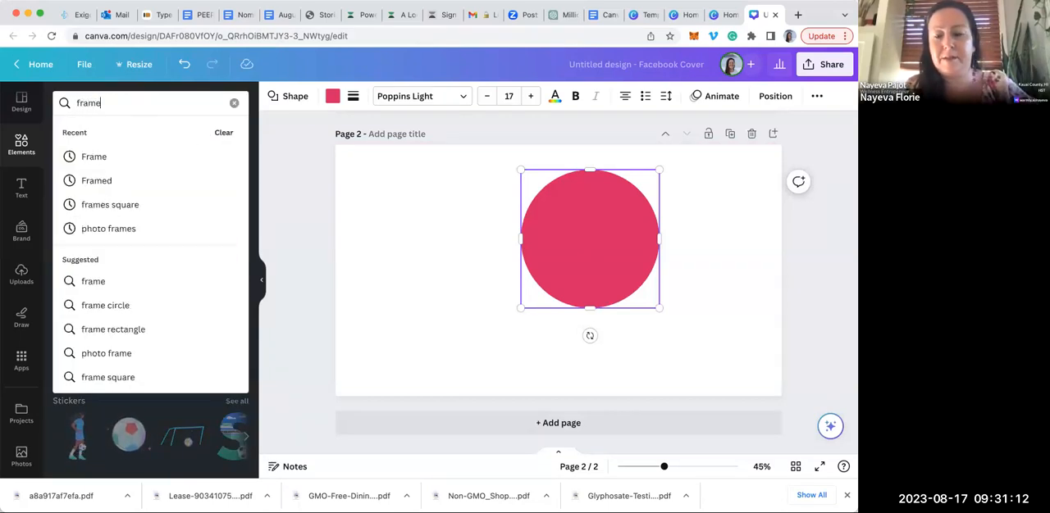
pyautogui.press('Return')
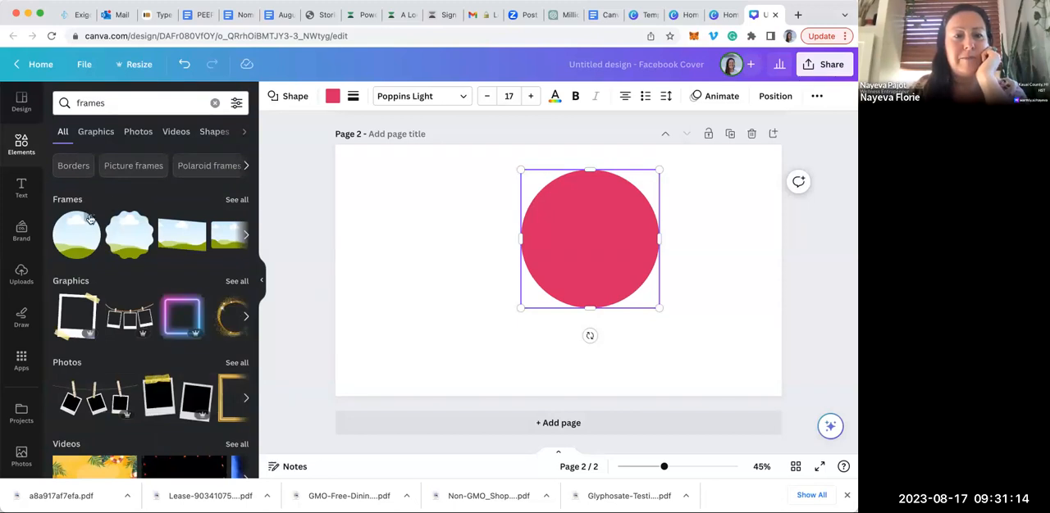
# Add a circular frame to page 2 and centre it over the pink circle, leaving a thin pink border around it
pyautogui.click(86, 233)
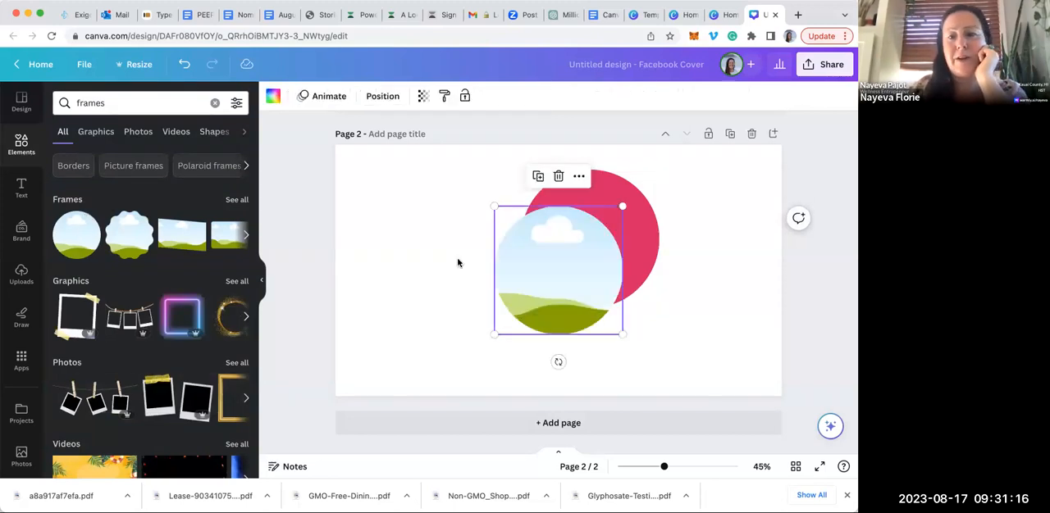
pyautogui.moveTo(565, 260); pyautogui.dragTo(581, 249)
pyautogui.rightClick(582, 247)
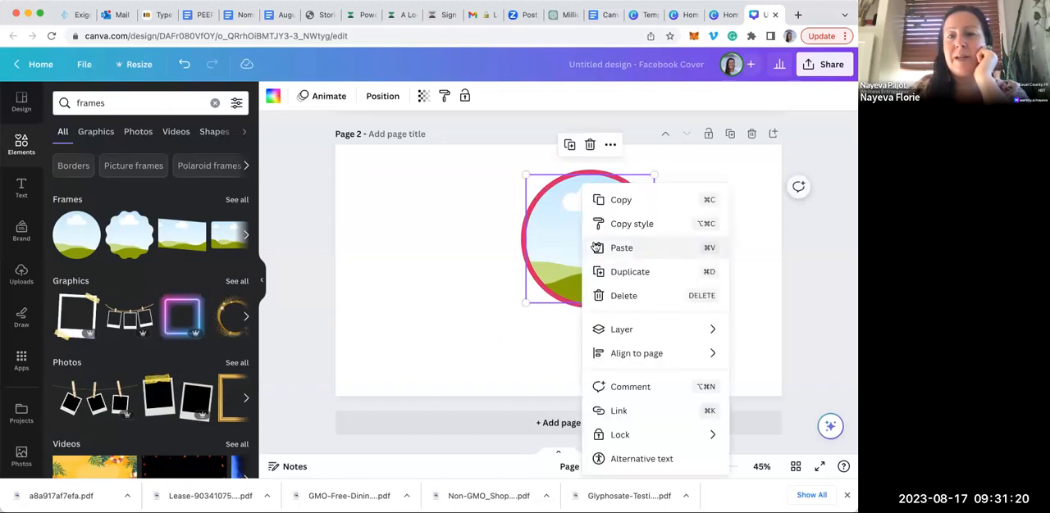
pyautogui.click(456, 294)
pyautogui.moveTo(546, 245); pyautogui.dragTo(579, 232)
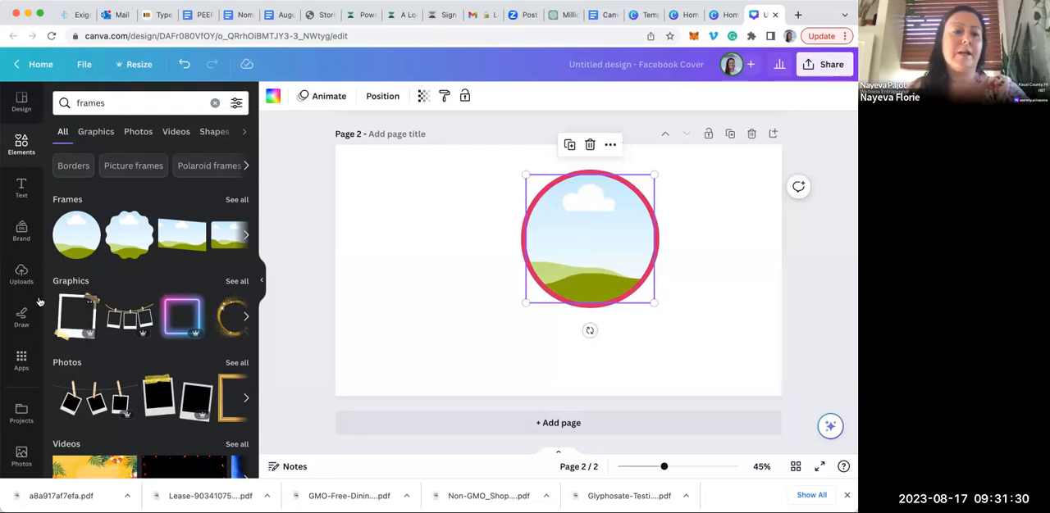
# Fill the circular frame with the uploaded round portrait of a woman in front of mountains
pyautogui.click(22, 276)
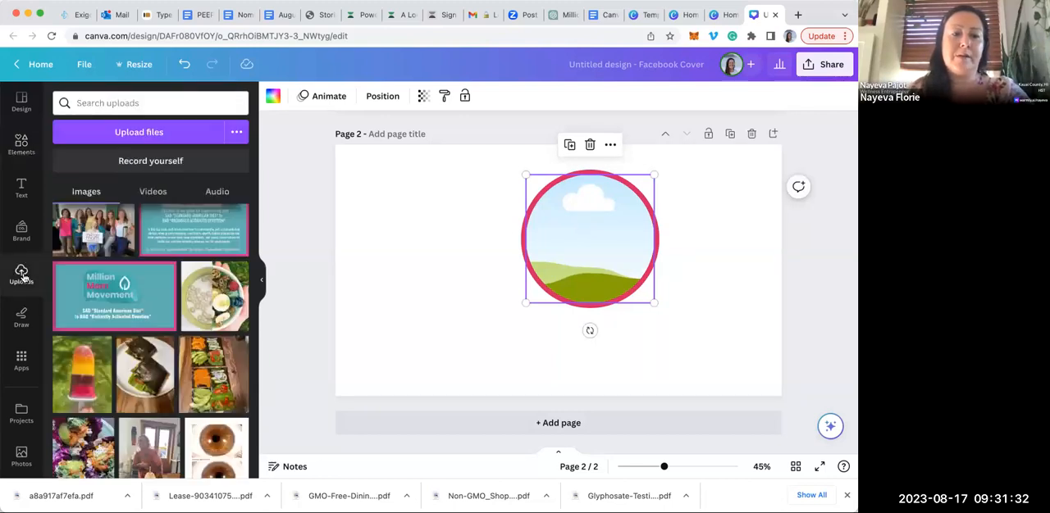
pyautogui.scroll(-10, 141, 396)
pyautogui.scroll(-5, 142, 396)
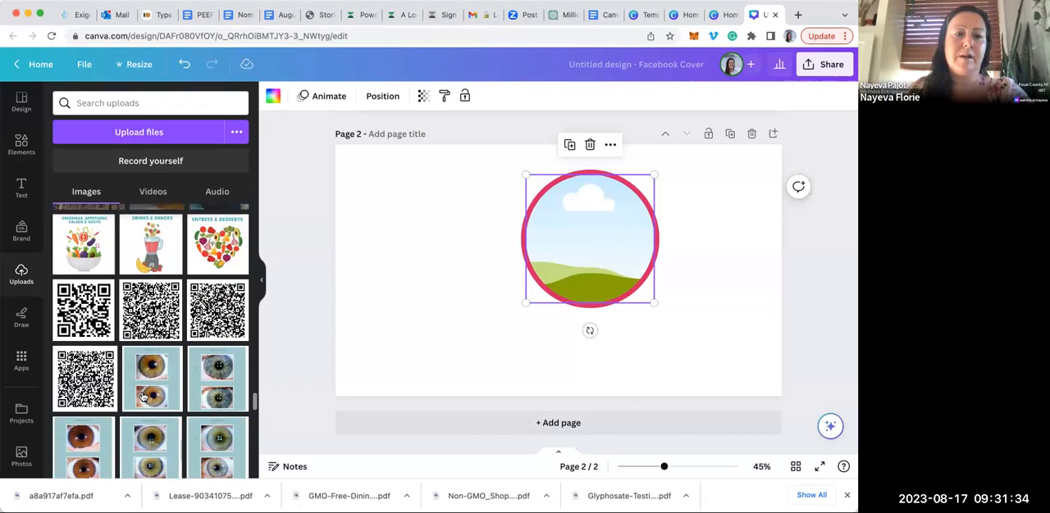
pyautogui.scroll(-10, 142, 396)
pyautogui.scroll(-10, 142, 396)
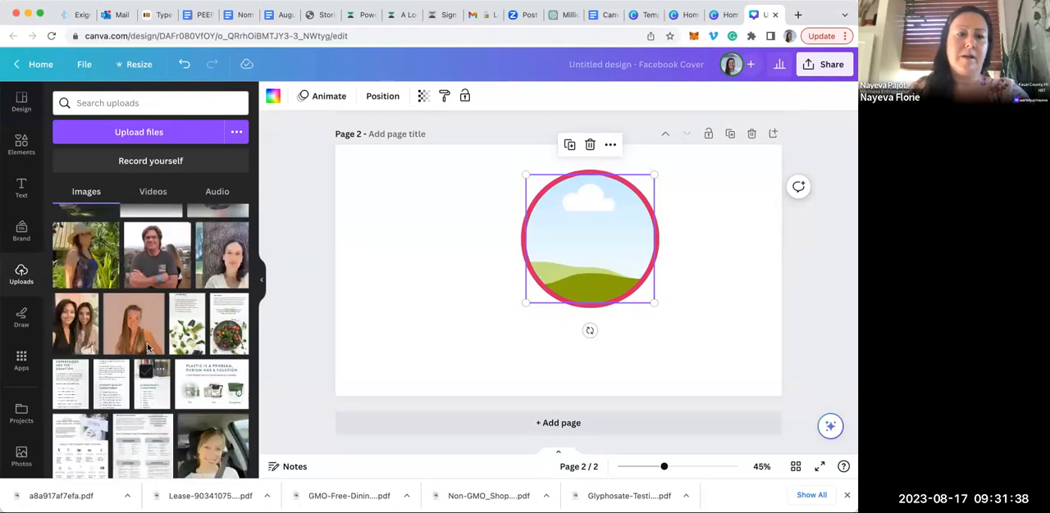
pyautogui.scroll(2, 176, 238)
pyautogui.scroll(2, 176, 239)
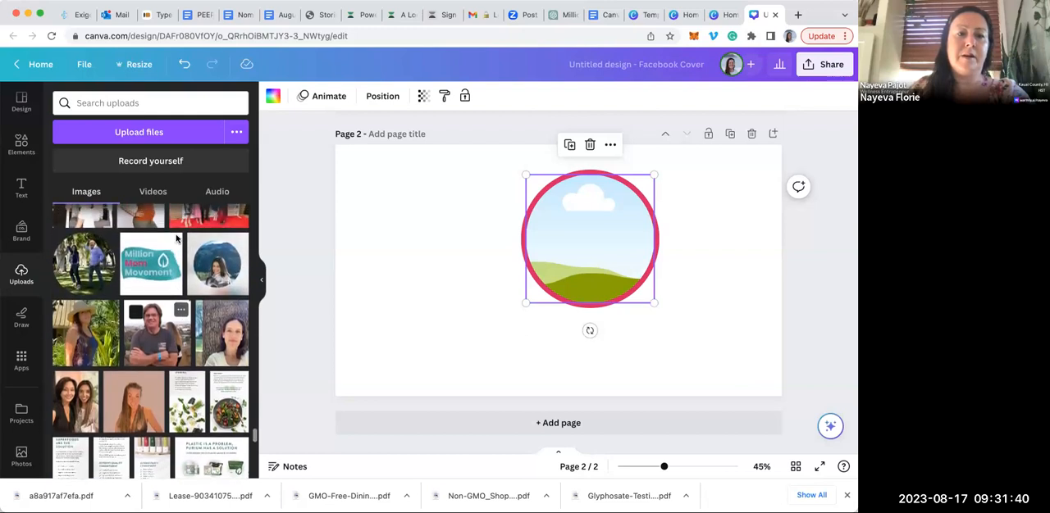
pyautogui.click(214, 289)
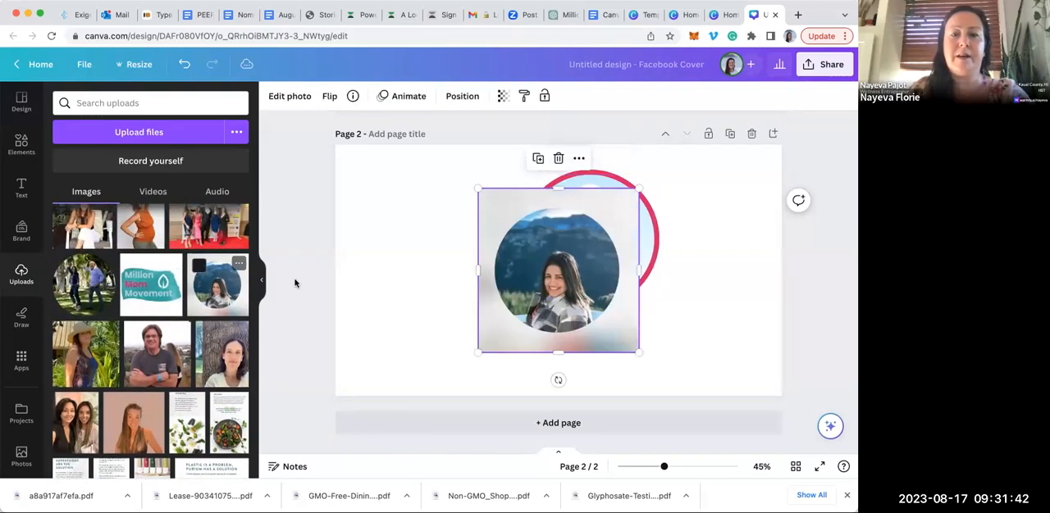
pyautogui.moveTo(547, 272); pyautogui.dragTo(589, 242)
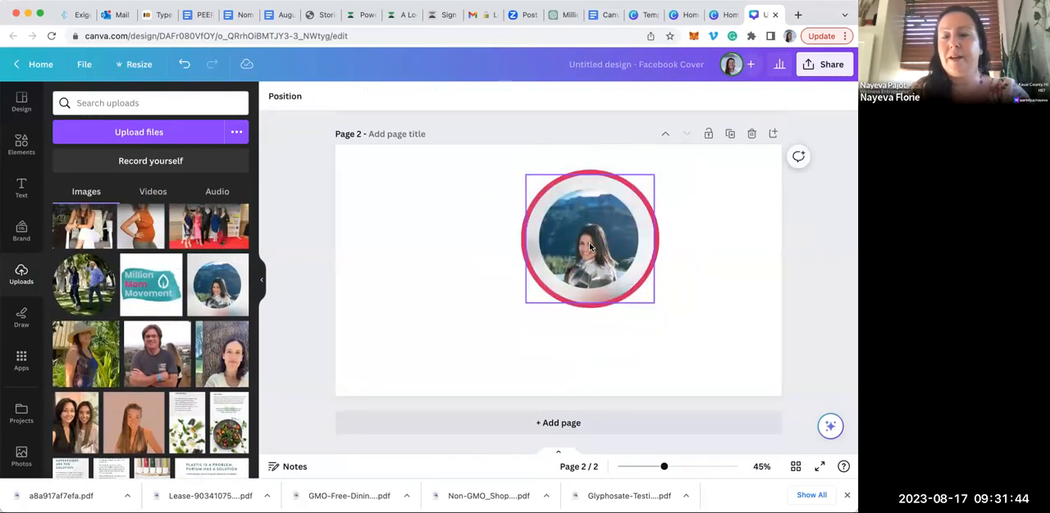
pyautogui.click(622, 332)
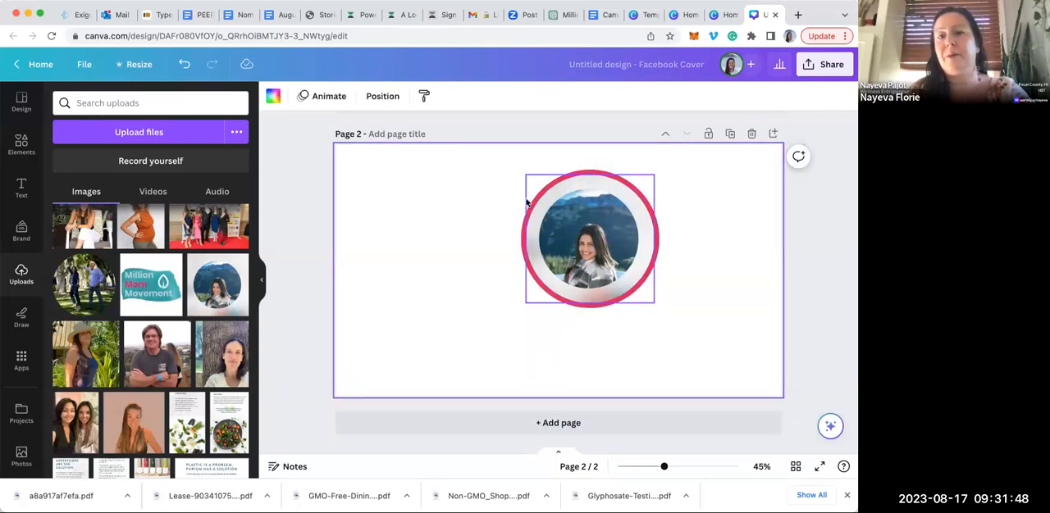
# Replace the portrait in the circular frame with the uploaded selfie of the laughing woman raising her hand
pyautogui.scroll(-1, 172, 385)
pyautogui.scroll(-10, 172, 385)
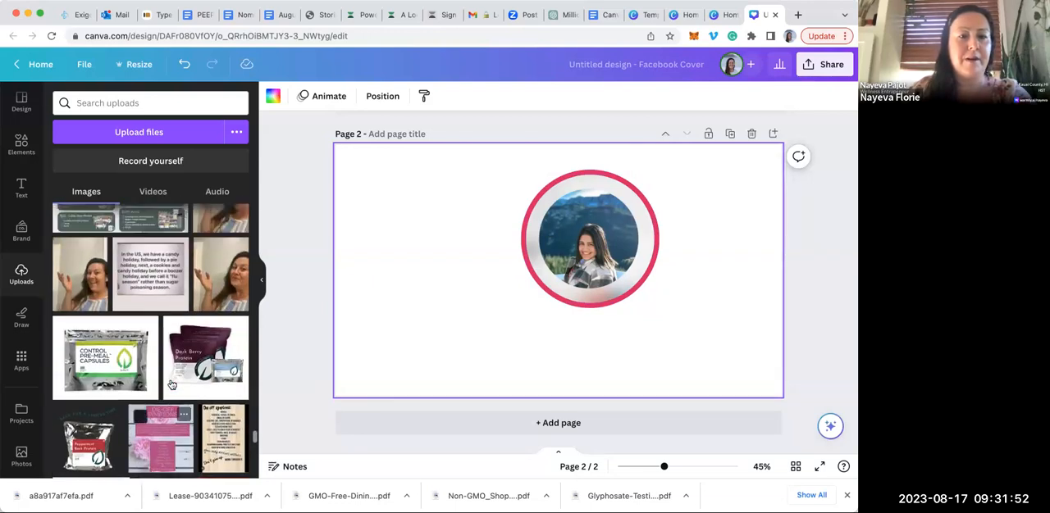
pyautogui.scroll(3, 172, 385)
pyautogui.moveTo(224, 286); pyautogui.dragTo(584, 260)
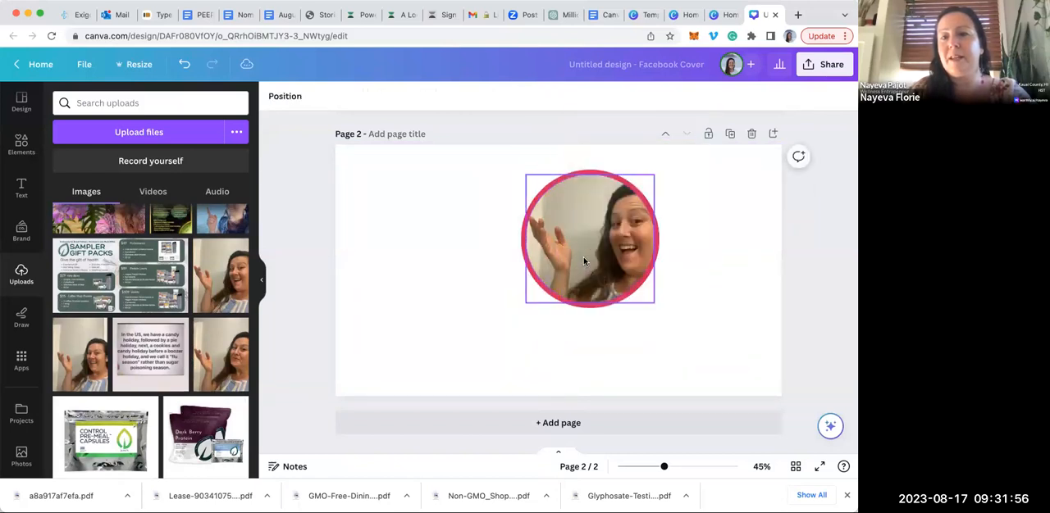
# Place a background-free copy of the same selfie in the page's lower right corner
pyautogui.moveTo(212, 280); pyautogui.dragTo(380, 302)
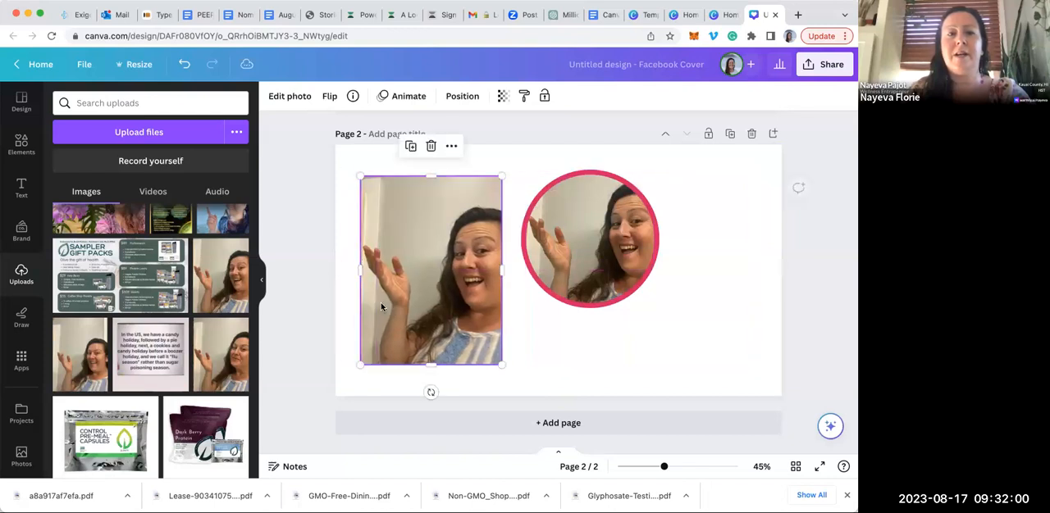
pyautogui.click(279, 97)
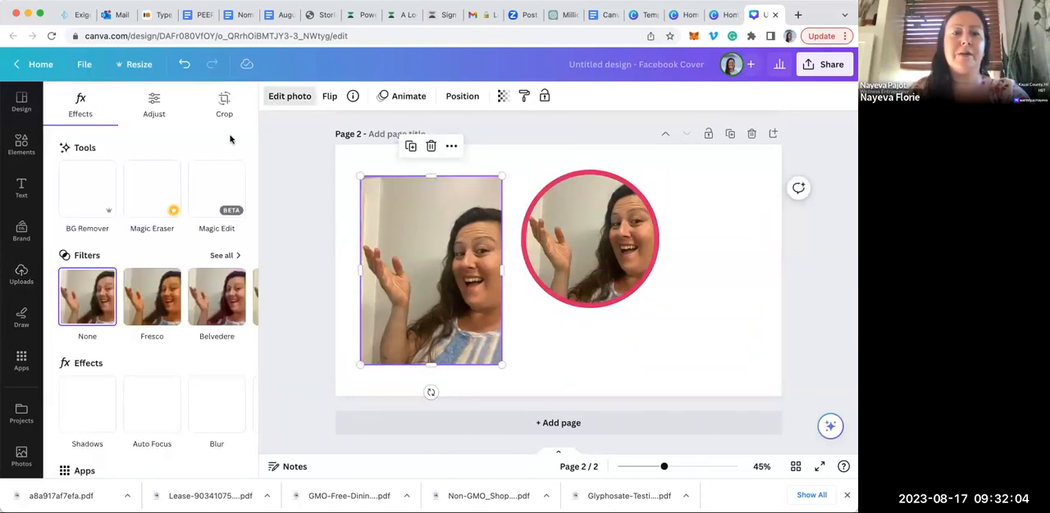
pyautogui.click(95, 181)
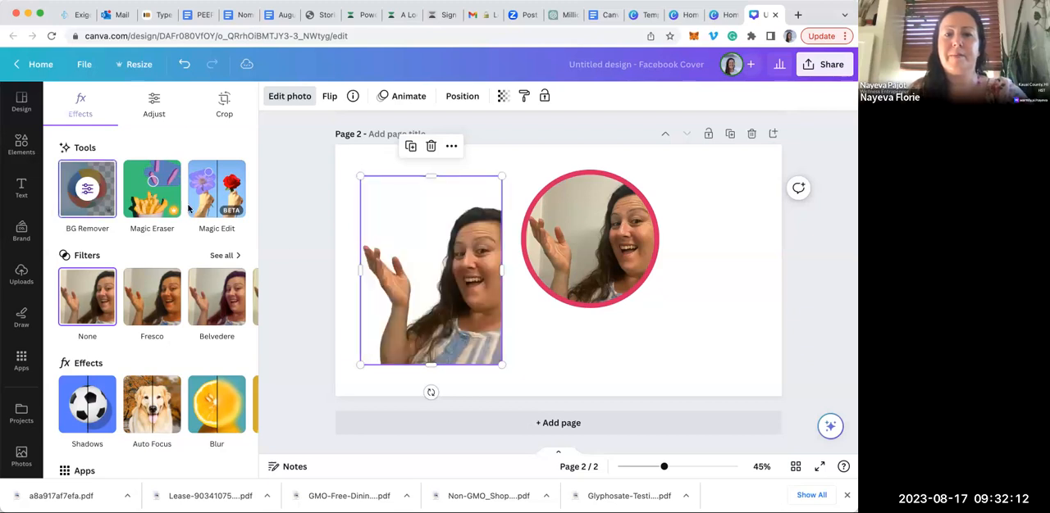
pyautogui.moveTo(482, 313); pyautogui.dragTo(773, 343)
# Move the pink circle and its frame left of centre and fill the frame with the Dark Berry Protein product photo
pyautogui.moveTo(573, 234); pyautogui.dragTo(493, 238)
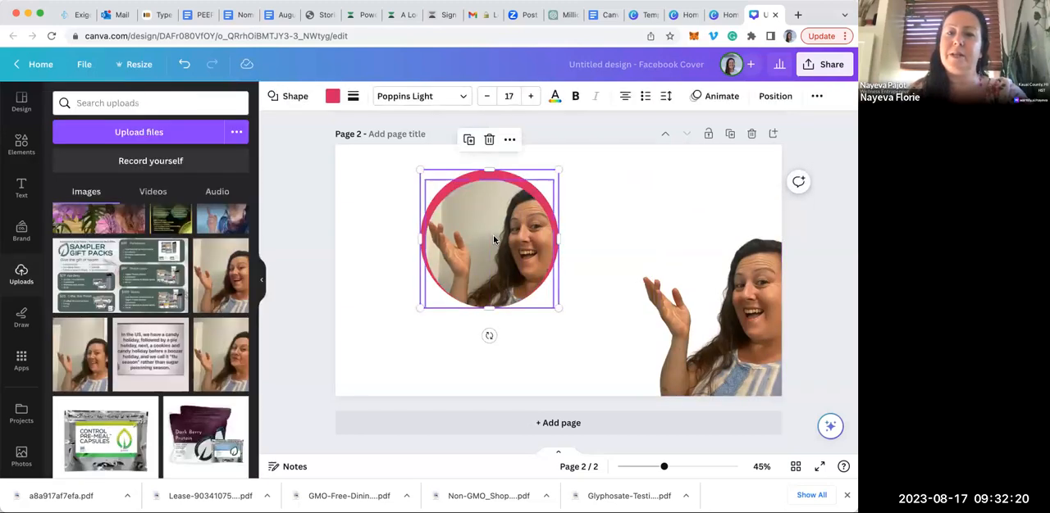
pyautogui.click(474, 240)
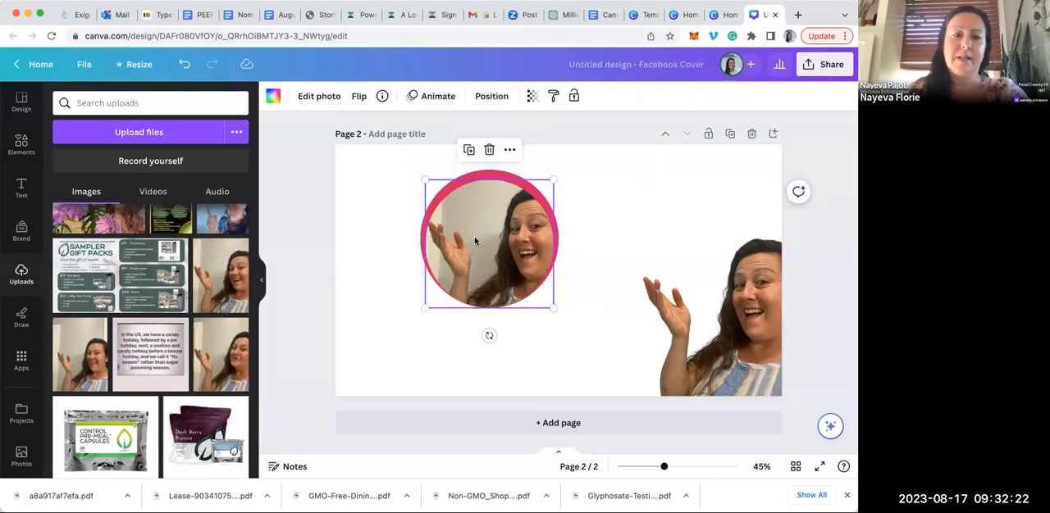
pyautogui.click(197, 443)
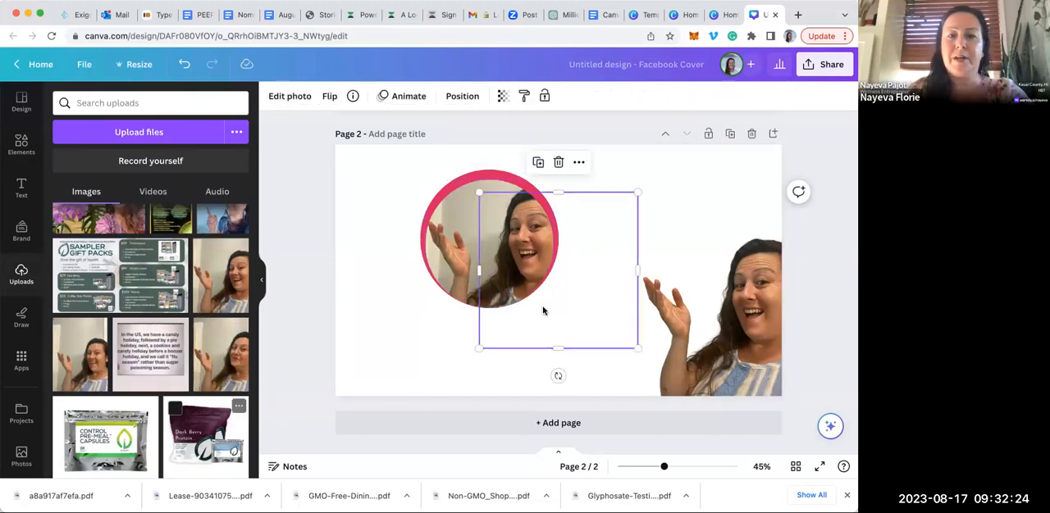
pyautogui.moveTo(542, 310); pyautogui.dragTo(480, 271)
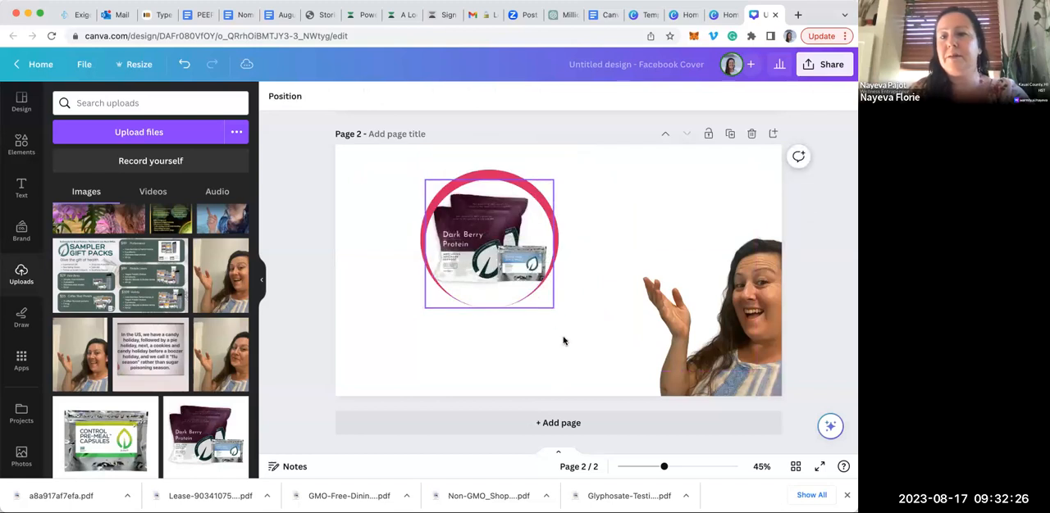
# Move the pink circle back to the middle of the page and centre the product photo frame over it
pyautogui.moveTo(554, 226); pyautogui.dragTo(627, 228)
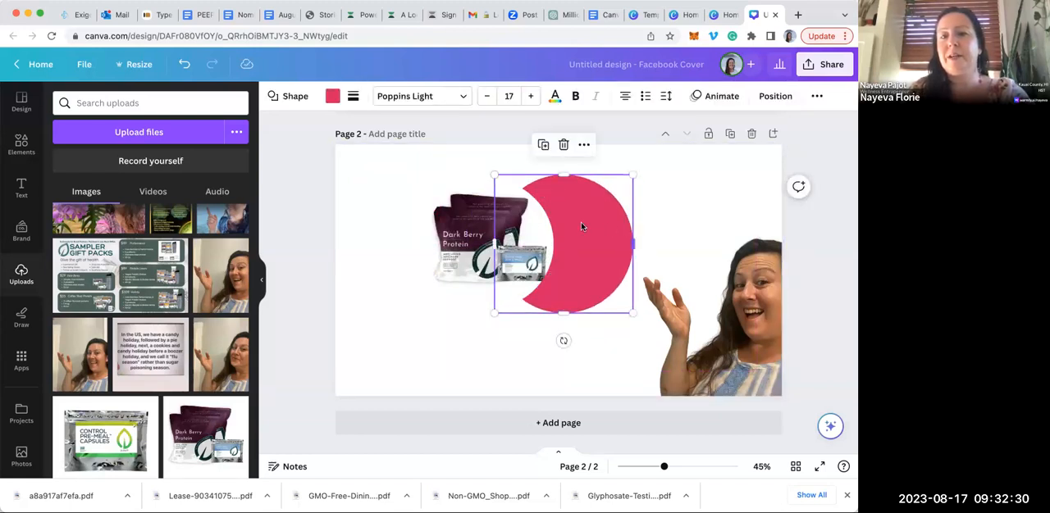
pyautogui.moveTo(472, 231); pyautogui.dragTo(544, 233)
pyautogui.click(457, 336)
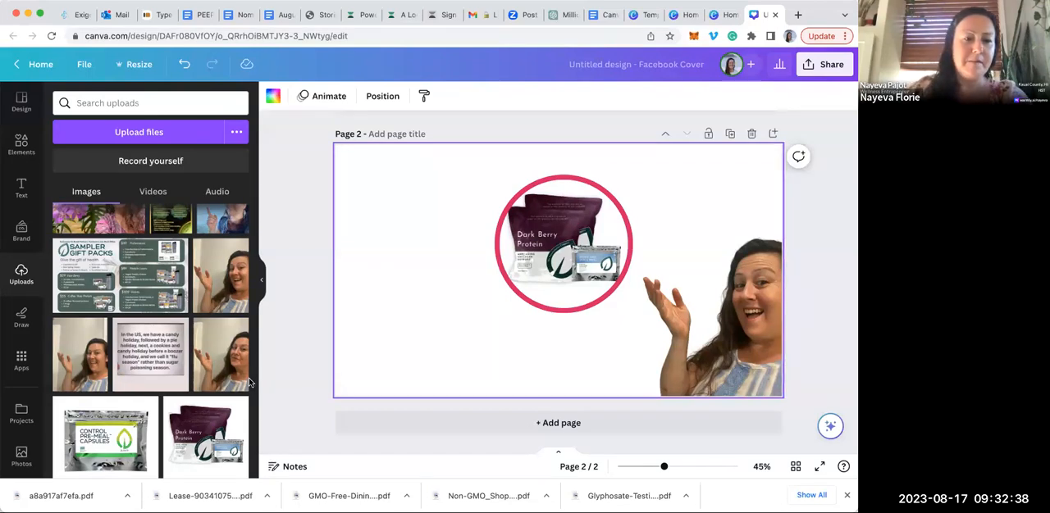
# Replace the product photo in the circular frame with the uploaded "Common Symptoms of Parasites in Humans" image
pyautogui.scroll(-10, 190, 371)
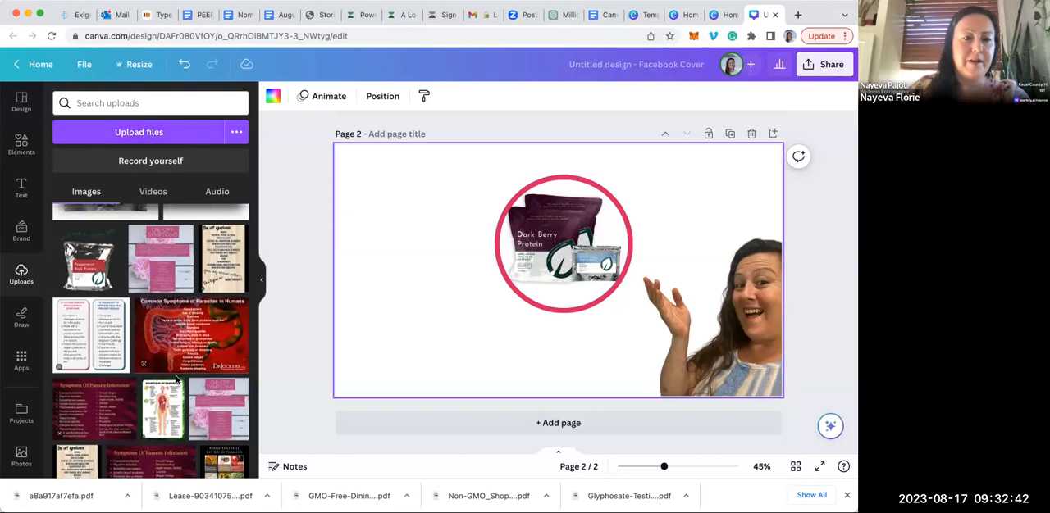
pyautogui.scroll(-2, 196, 329)
pyautogui.click(197, 326)
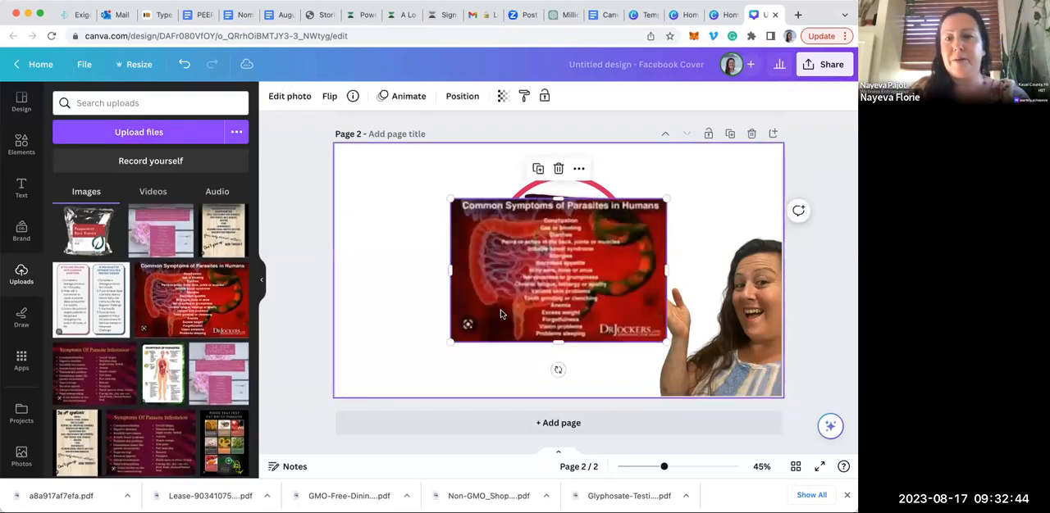
pyautogui.moveTo(537, 273)
pyautogui.mouseDown()
pyautogui.moveTo(537, 264)
pyautogui.moveTo(539, 281)
pyautogui.mouseUp()
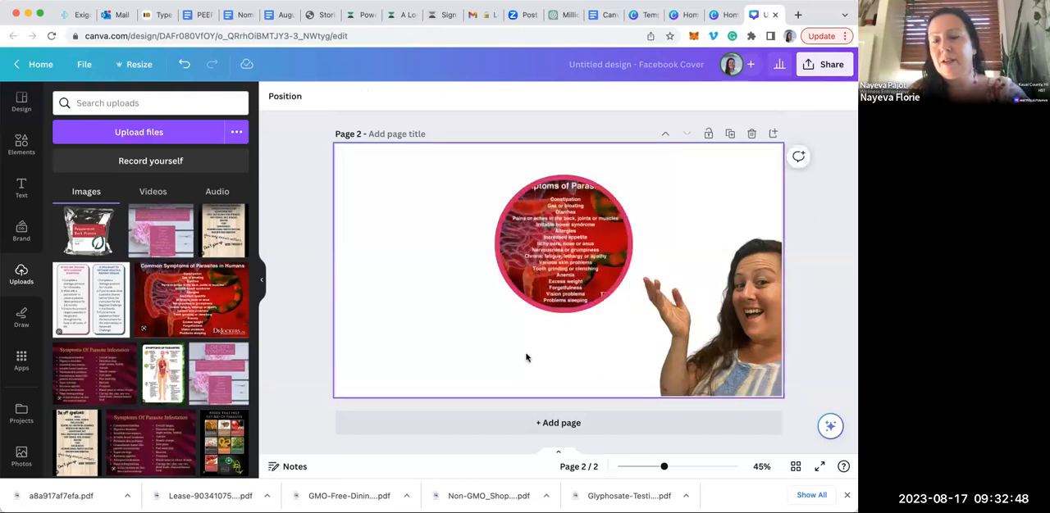
# Add an unframed copy of the parasite symptoms image overlapping the circle and crop its right, top and bottom edges
pyautogui.click(228, 312)
pyautogui.moveTo(561, 282); pyautogui.dragTo(509, 310)
pyautogui.moveTo(612, 297); pyautogui.dragTo(578, 293)
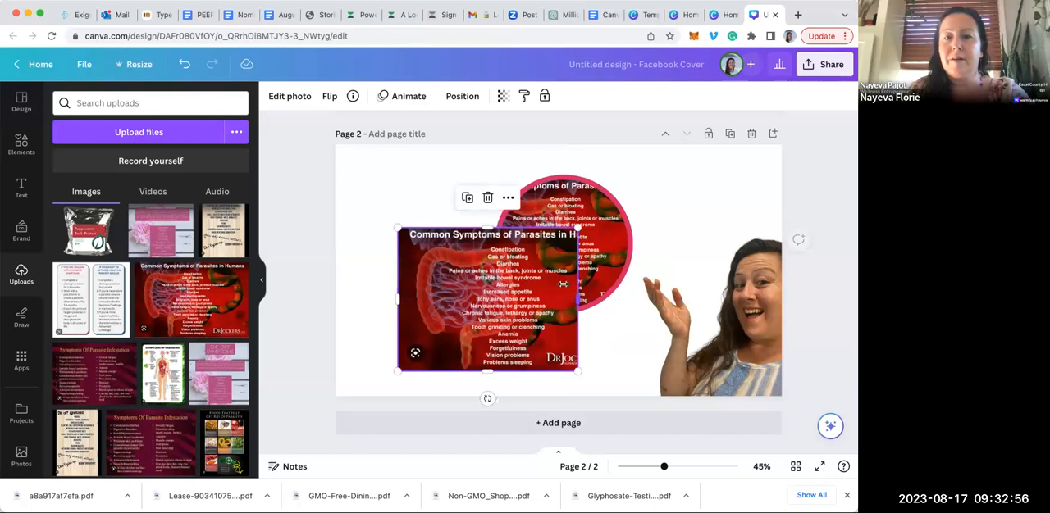
pyautogui.moveTo(487, 226); pyautogui.dragTo(487, 241)
pyautogui.moveTo(488, 372); pyautogui.dragTo(484, 329)
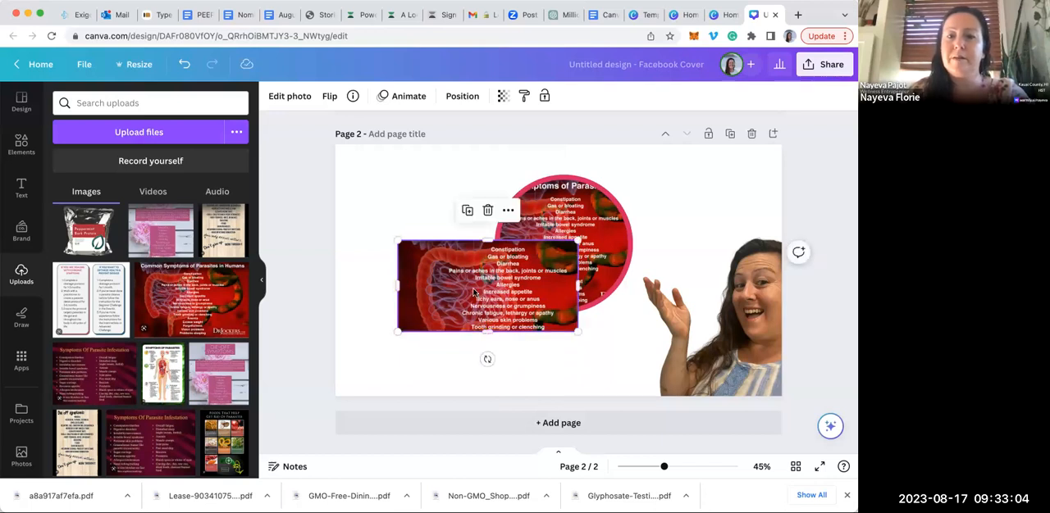
# Delete the circular frame and the pink circle, and move the cropped symptoms image above the cut-out woman's raised hand
pyautogui.click(583, 244)
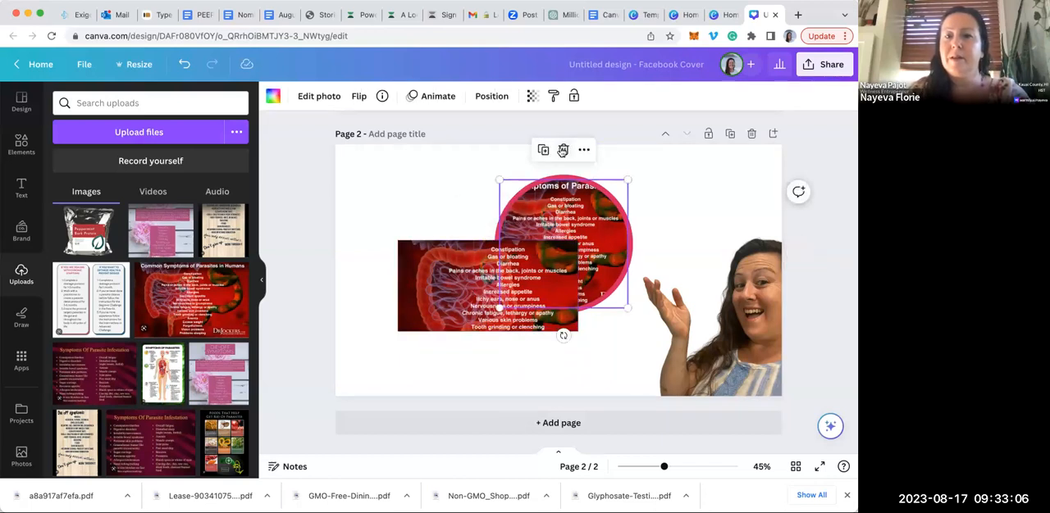
pyautogui.click(564, 150)
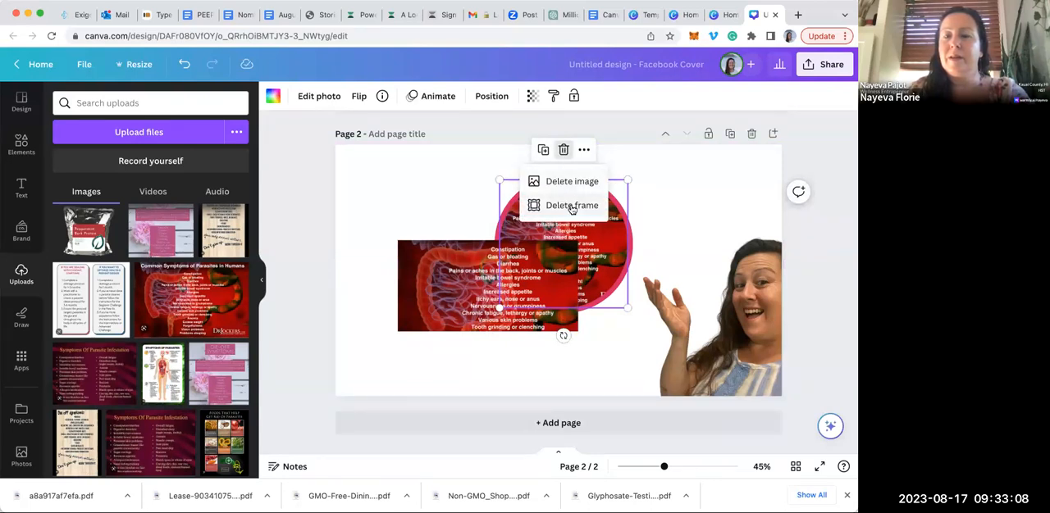
pyautogui.click(572, 206)
pyautogui.click(574, 203)
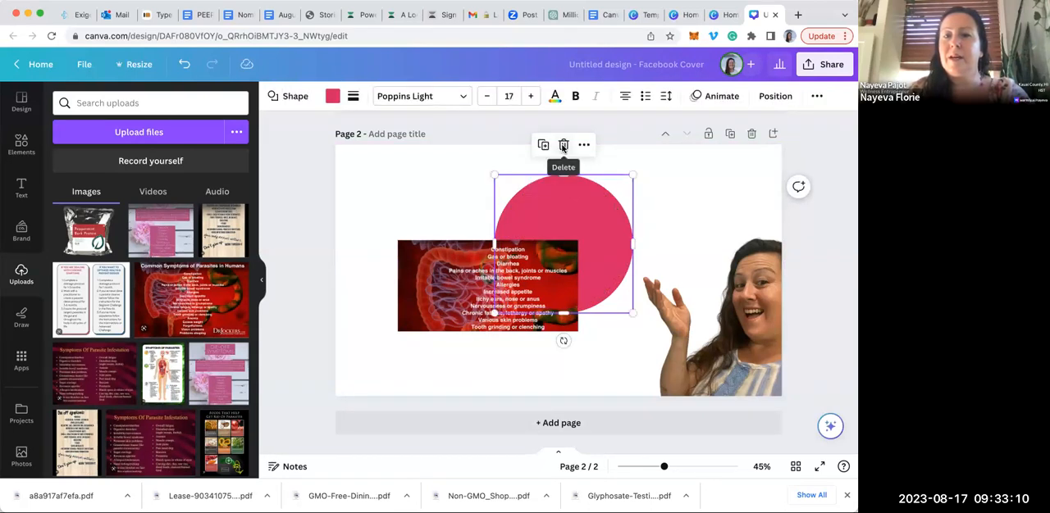
pyautogui.click(563, 150)
pyautogui.moveTo(524, 277); pyautogui.dragTo(637, 207)
pyautogui.click(547, 322)
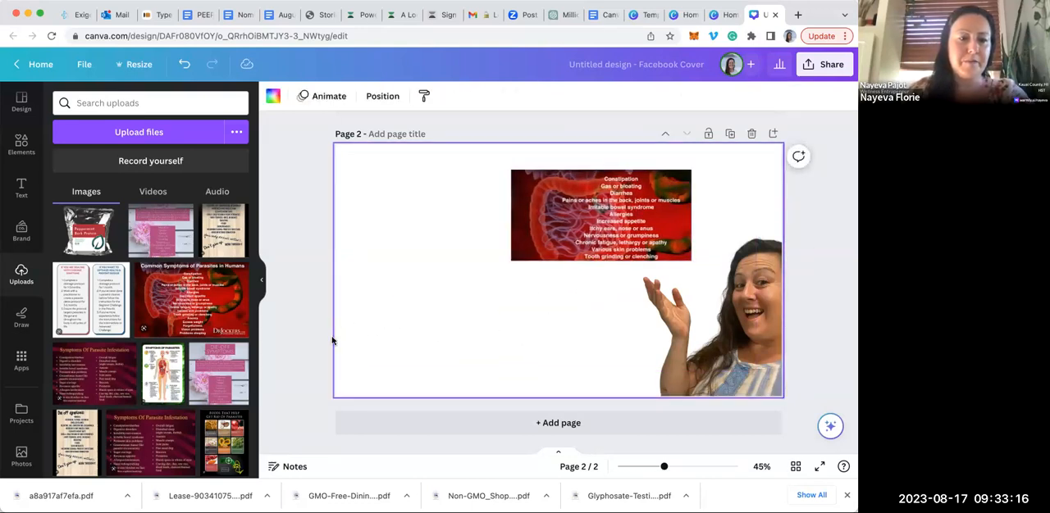
# Delete the cropped symptoms image from page 2, keeping the cut-out of the woman
pyautogui.scroll(-4, 243, 422)
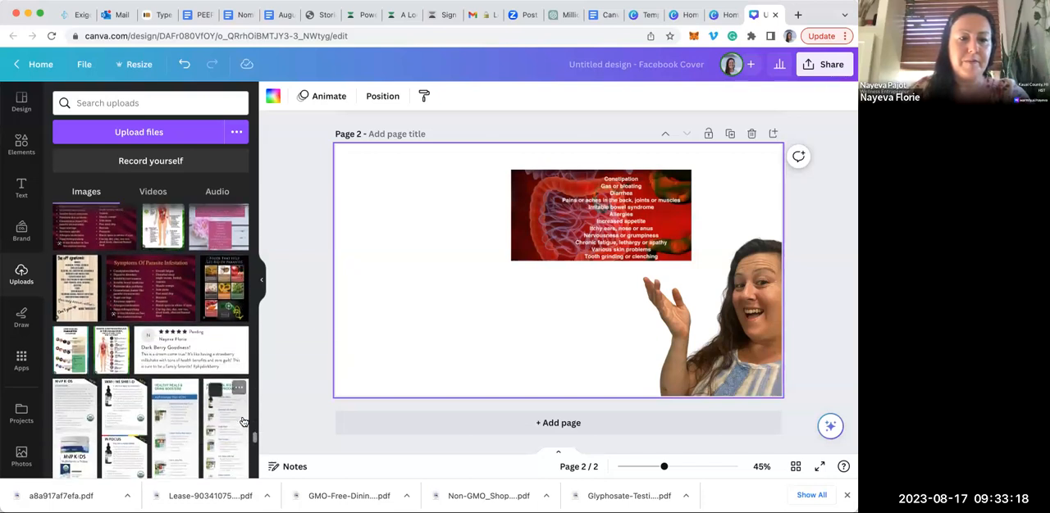
pyautogui.scroll(-4, 243, 422)
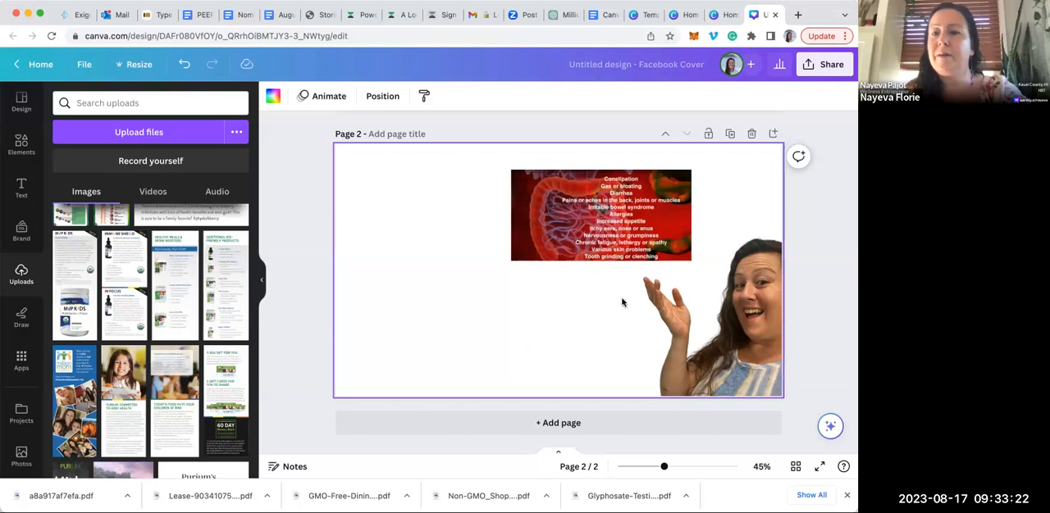
pyautogui.click(825, 237)
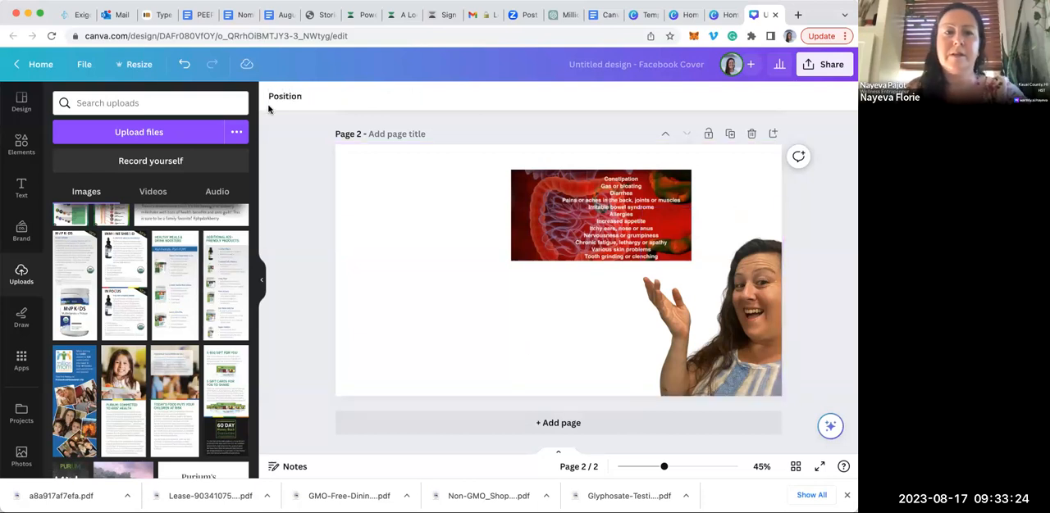
pyautogui.click(529, 185)
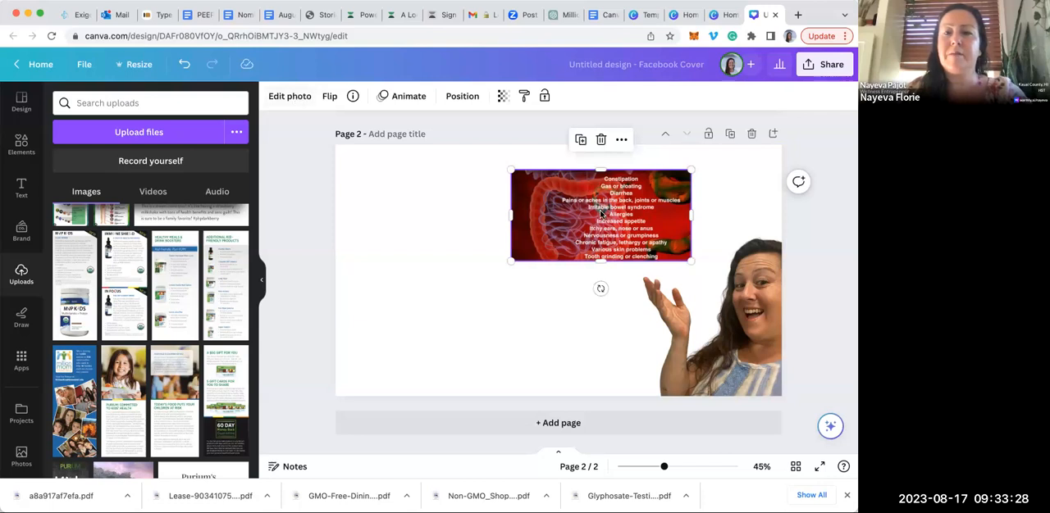
pyautogui.click(601, 140)
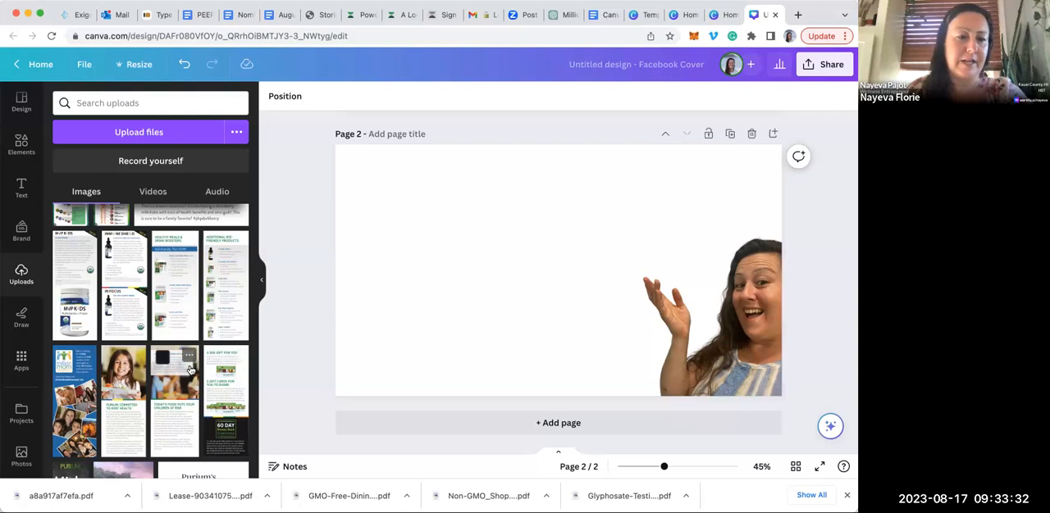
# Add the uploaded "We were not just born equal..." rainbow image to page 2, enlarged to about 1304 by 966 px at the page's lower-left corner
pyautogui.scroll(-3, 190, 370)
pyautogui.moveTo(191, 371)
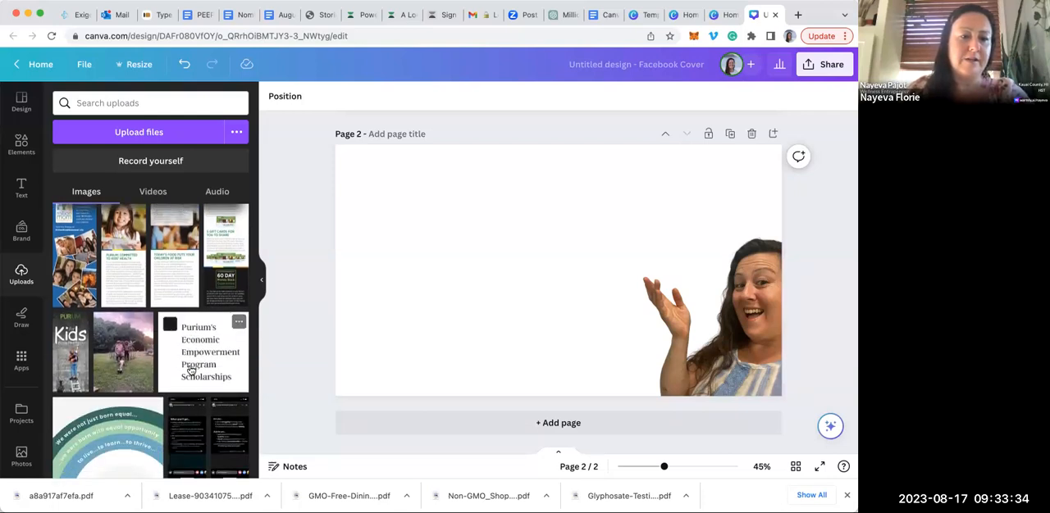
pyautogui.scroll(-2, 191, 370)
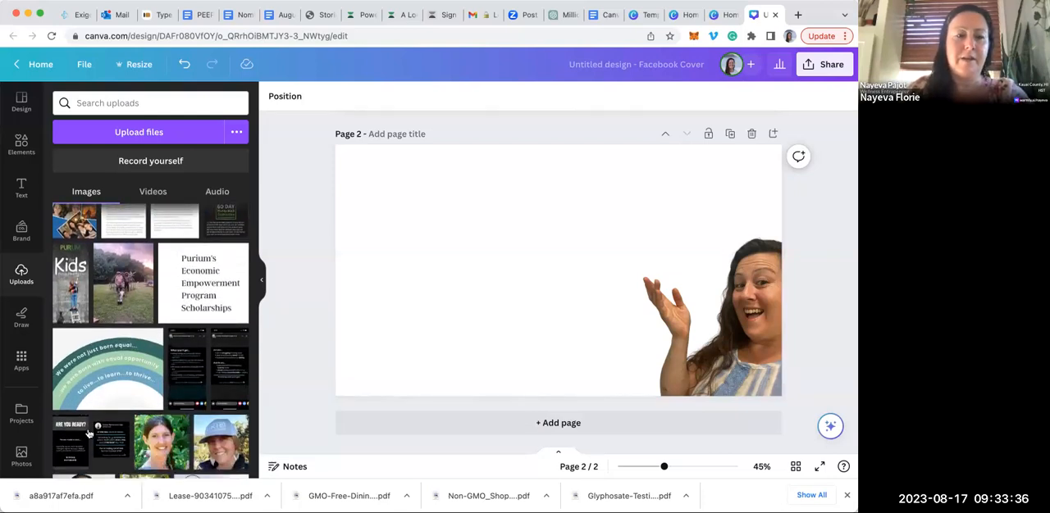
pyautogui.click(107, 394)
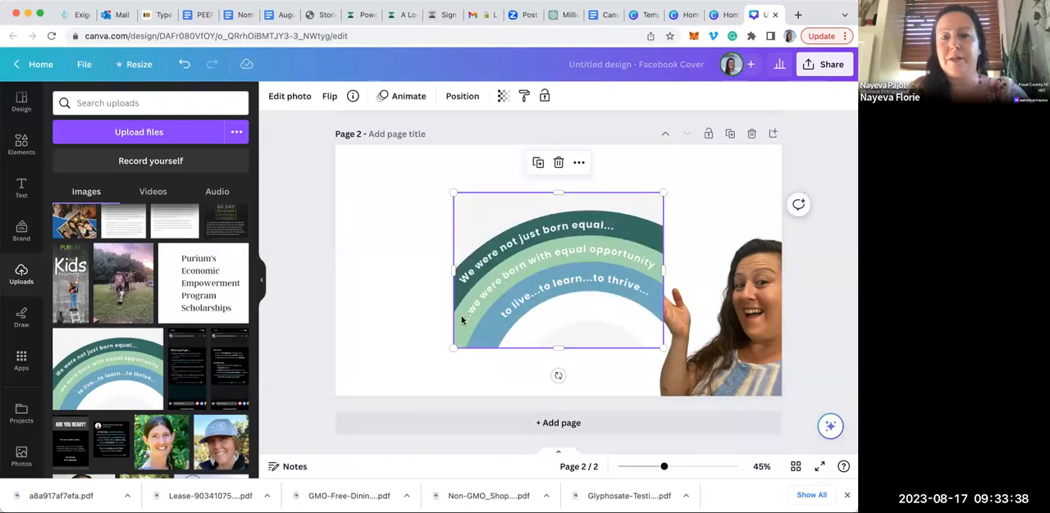
pyautogui.moveTo(440, 354); pyautogui.dragTo(360, 402)
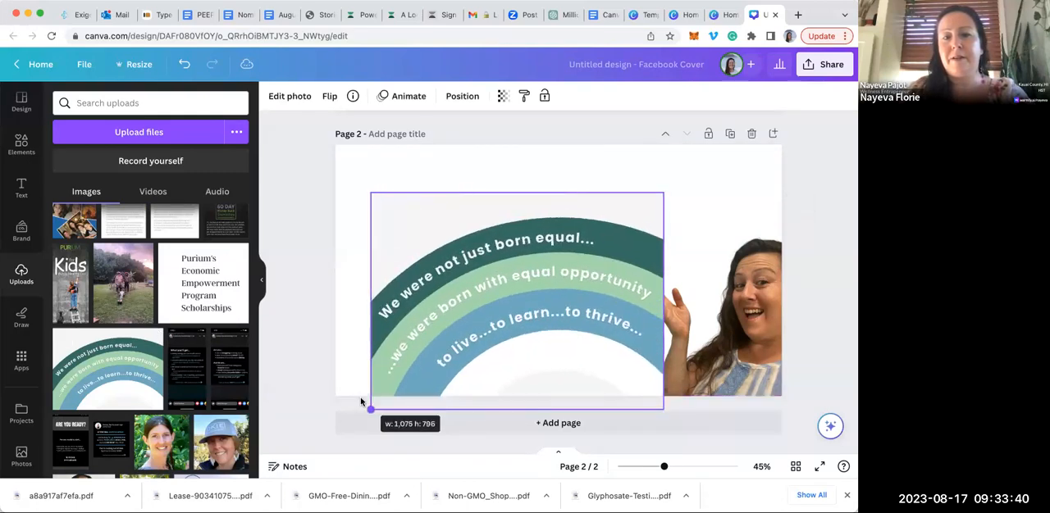
pyautogui.moveTo(450, 365); pyautogui.dragTo(417, 355)
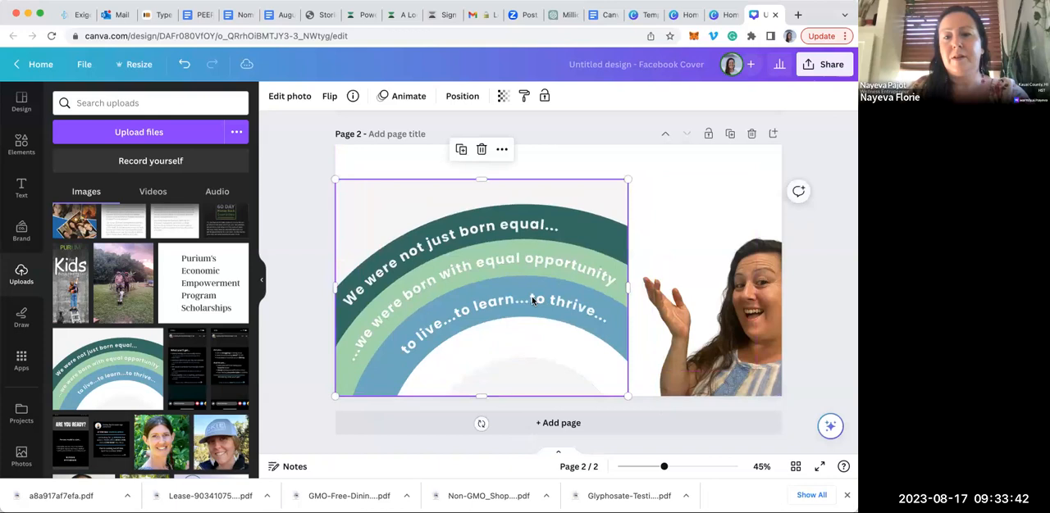
pyautogui.moveTo(640, 173); pyautogui.dragTo(715, 168)
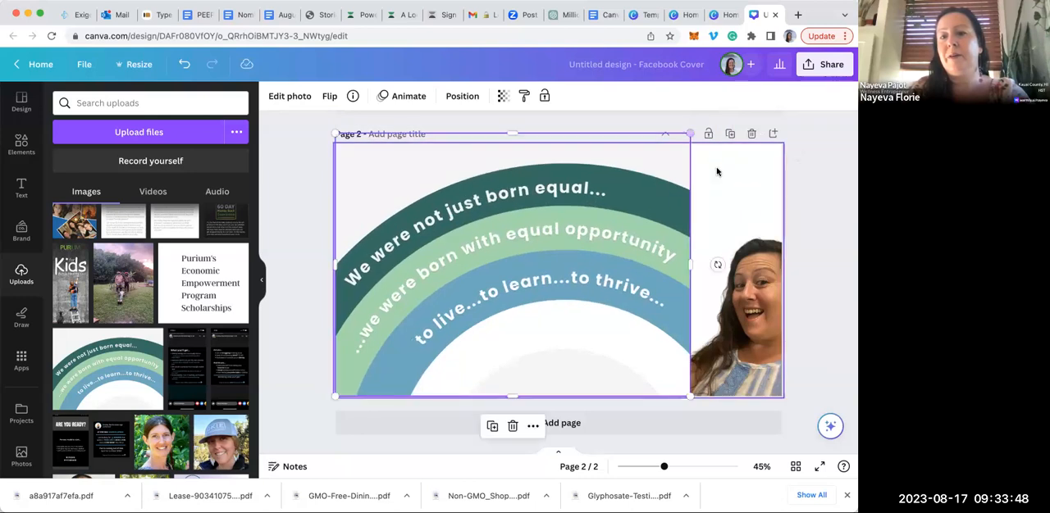
# Send the rainbow image to the back and shrink the woman's cut-out to about 436 by 581 px in the page's lower-right corner
pyautogui.click(460, 98)
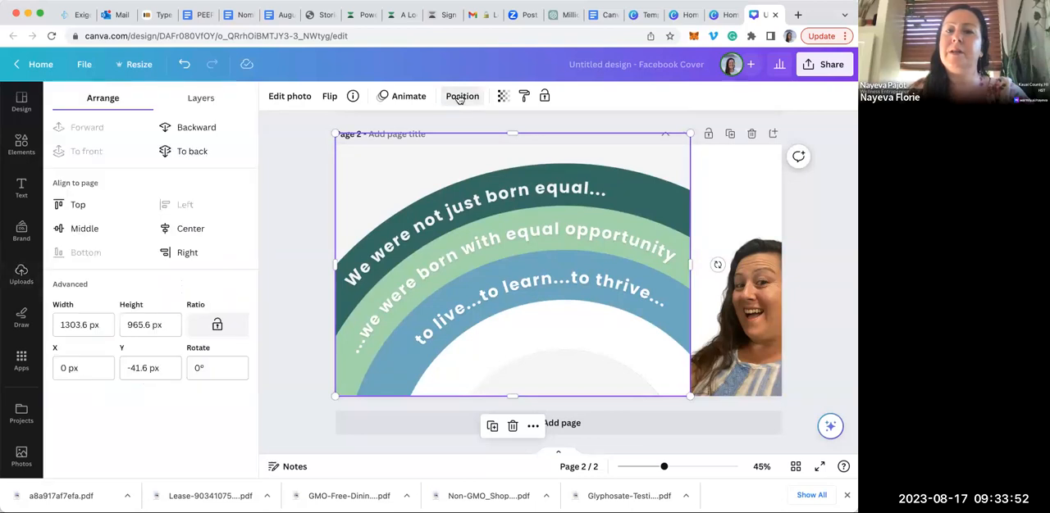
pyautogui.click(171, 151)
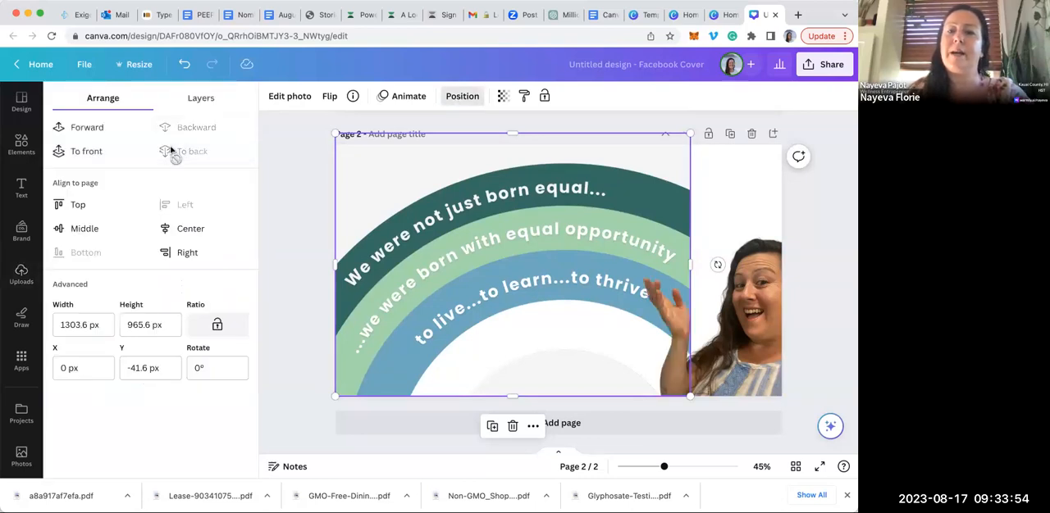
pyautogui.click(759, 252)
pyautogui.moveTo(641, 206); pyautogui.dragTo(659, 239)
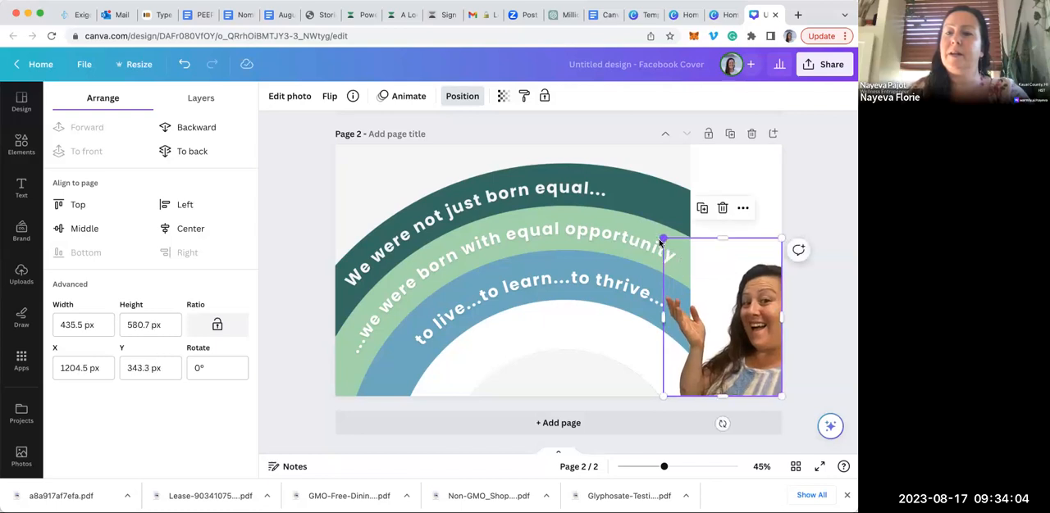
pyautogui.click(841, 188)
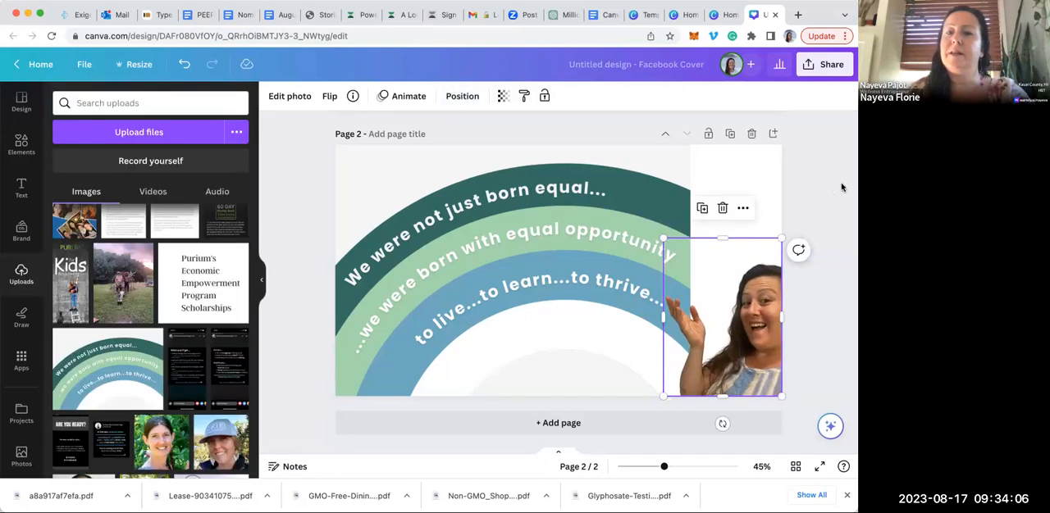
pyautogui.click(841, 188)
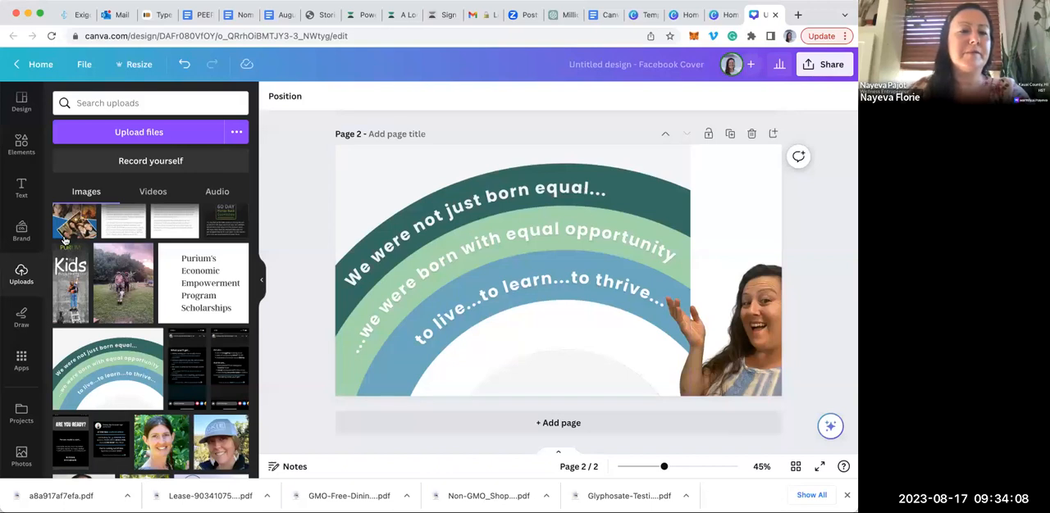
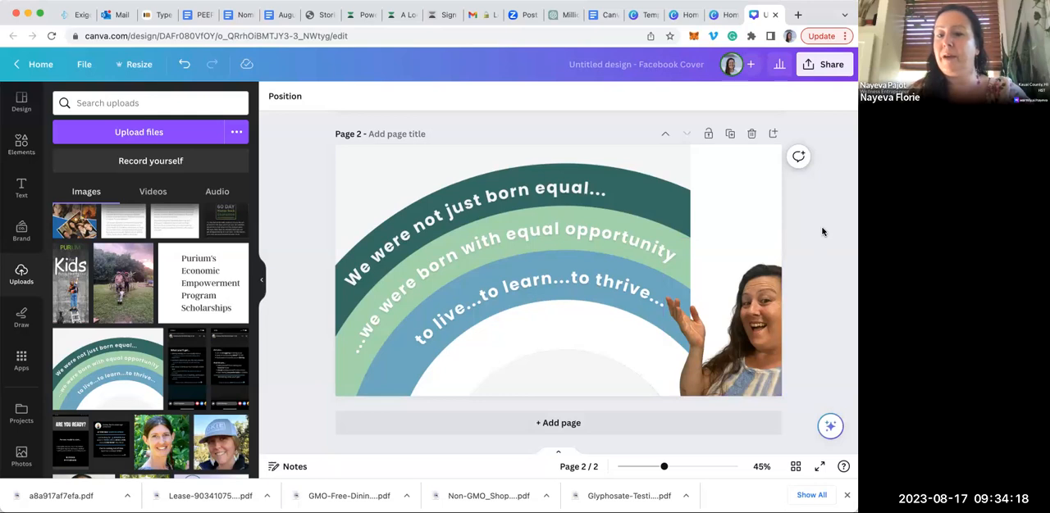
# Add a blank third page and search the elements library for "frames"
pyautogui.click(571, 424)
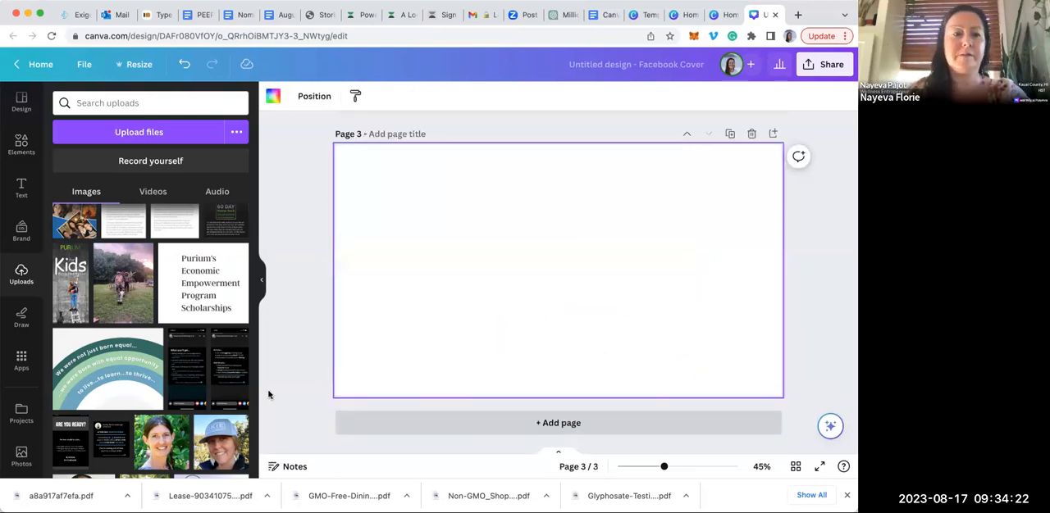
pyautogui.click(21, 148)
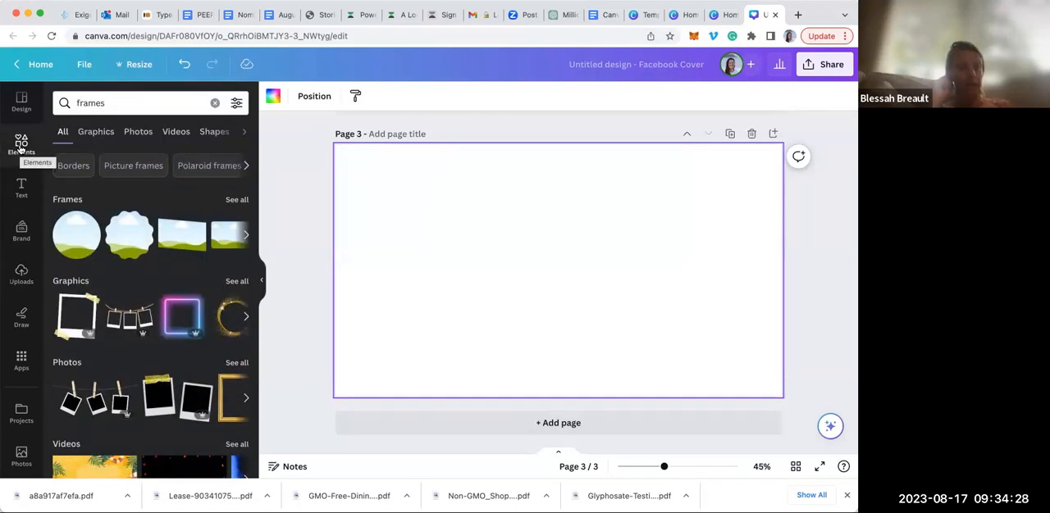
pyautogui.click(20, 146)
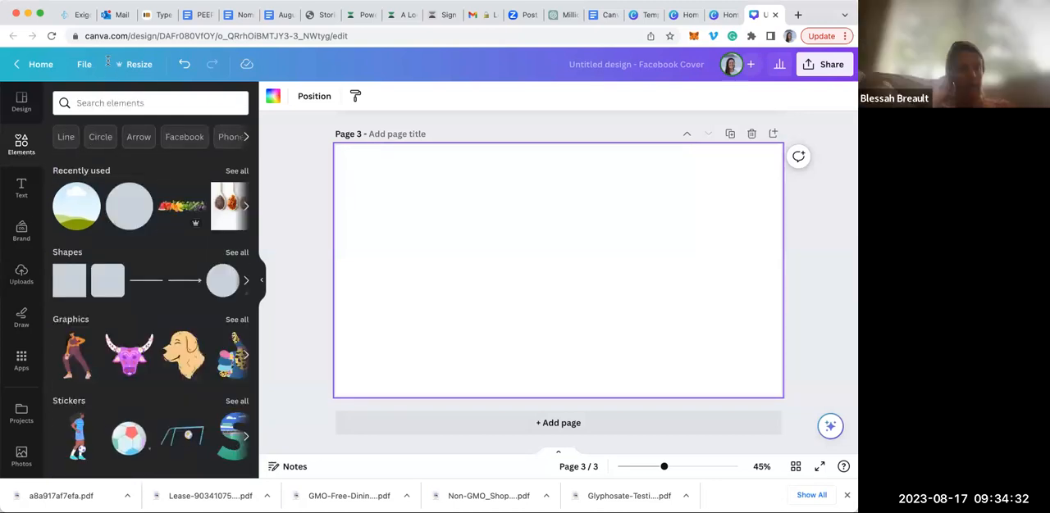
pyautogui.click(80, 103)
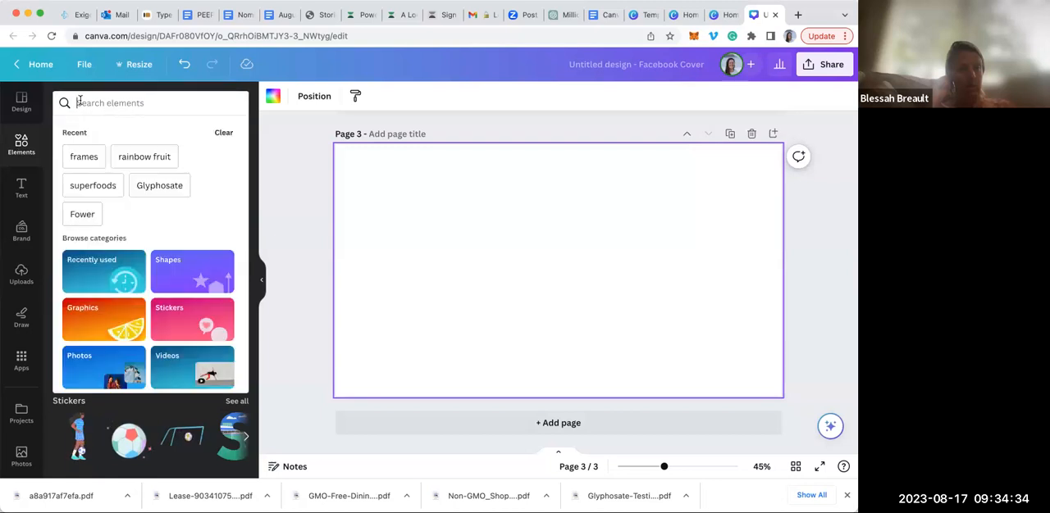
pyautogui.write('frames')
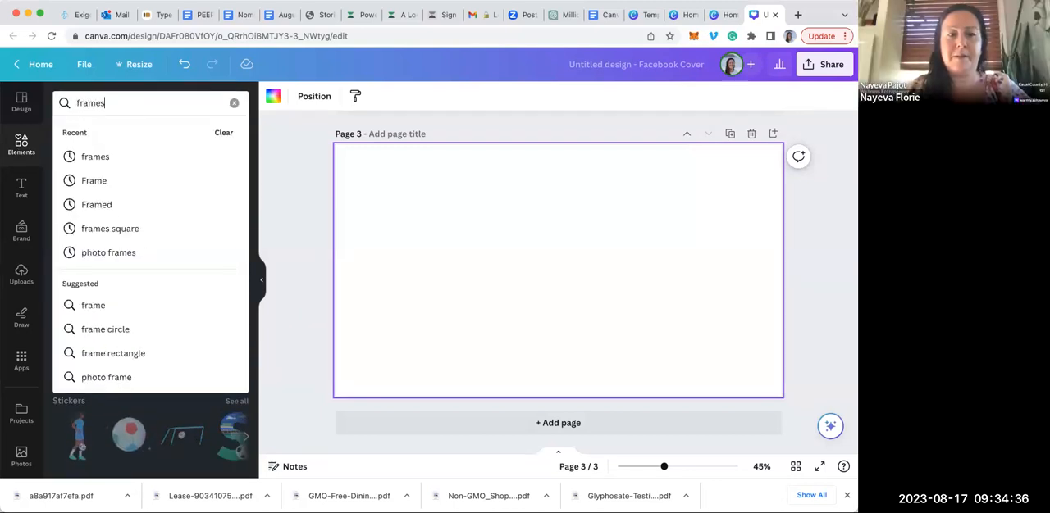
pyautogui.press('Return')
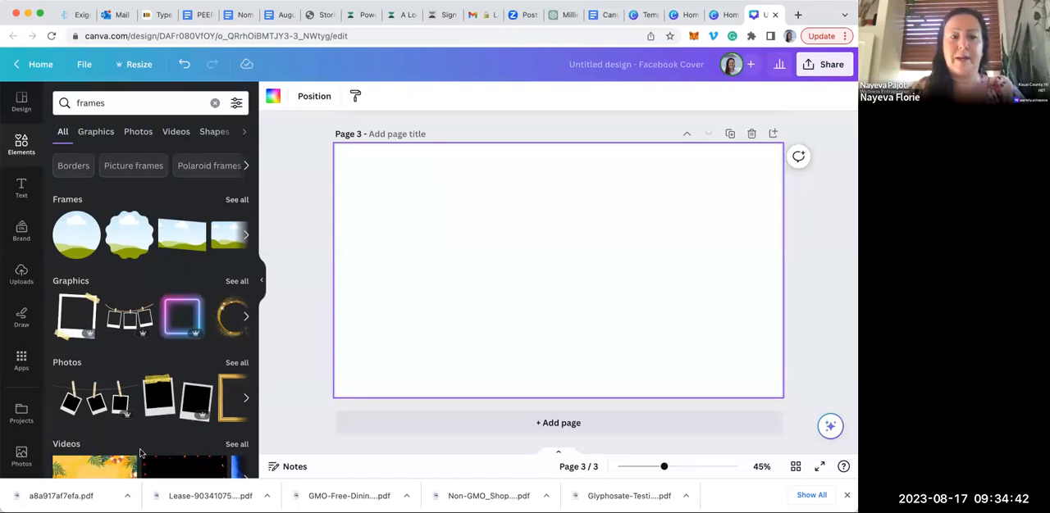
# Add the gold glitter ring graphic to page 3 and fit a slightly shrunken circular photo frame inside it
pyautogui.click(247, 317)
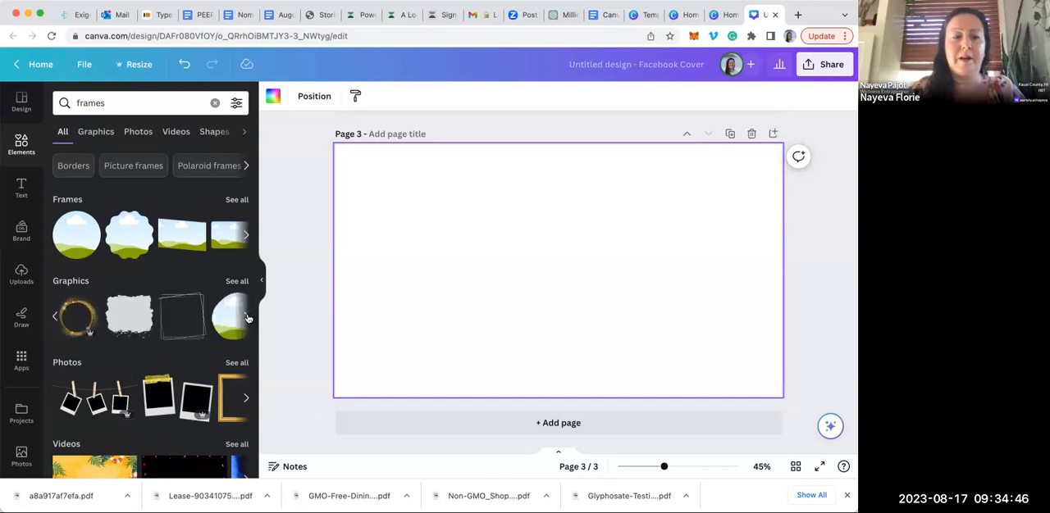
pyautogui.click(76, 317)
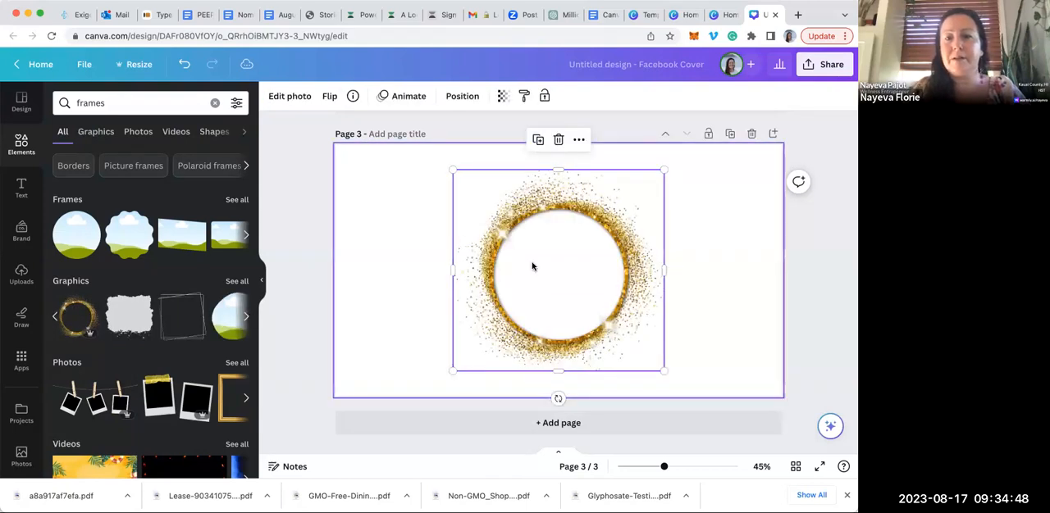
pyautogui.click(75, 233)
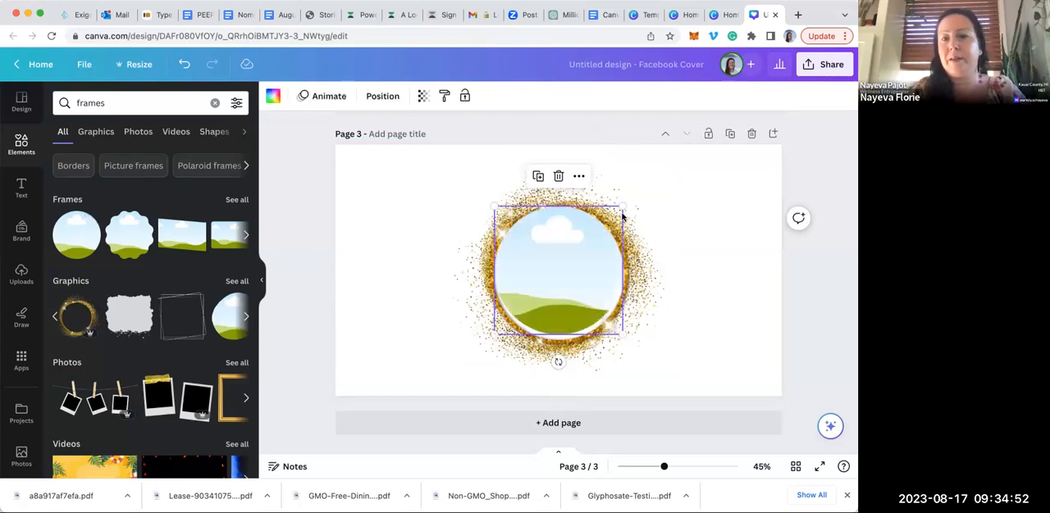
pyautogui.moveTo(622, 207); pyautogui.dragTo(615, 215)
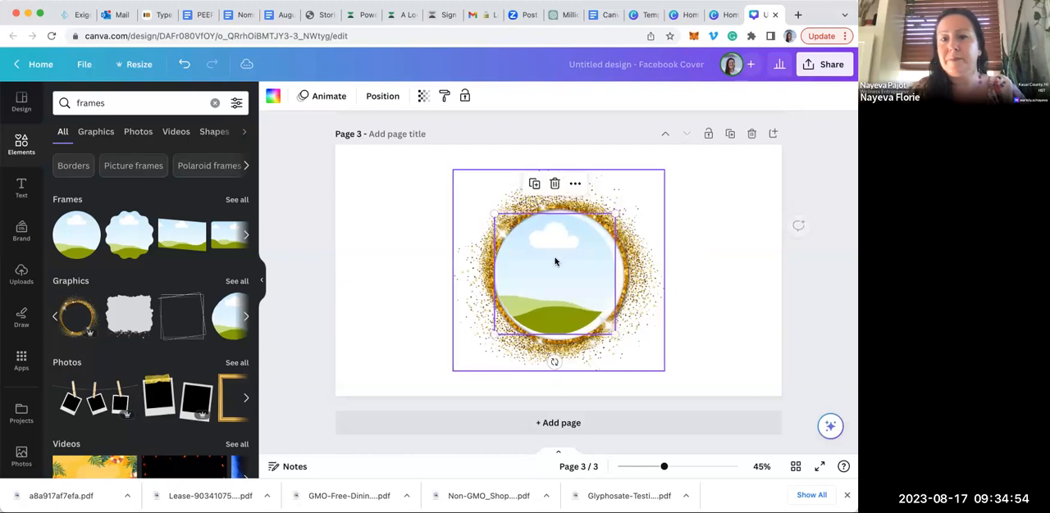
pyautogui.moveTo(554, 256); pyautogui.dragTo(564, 263)
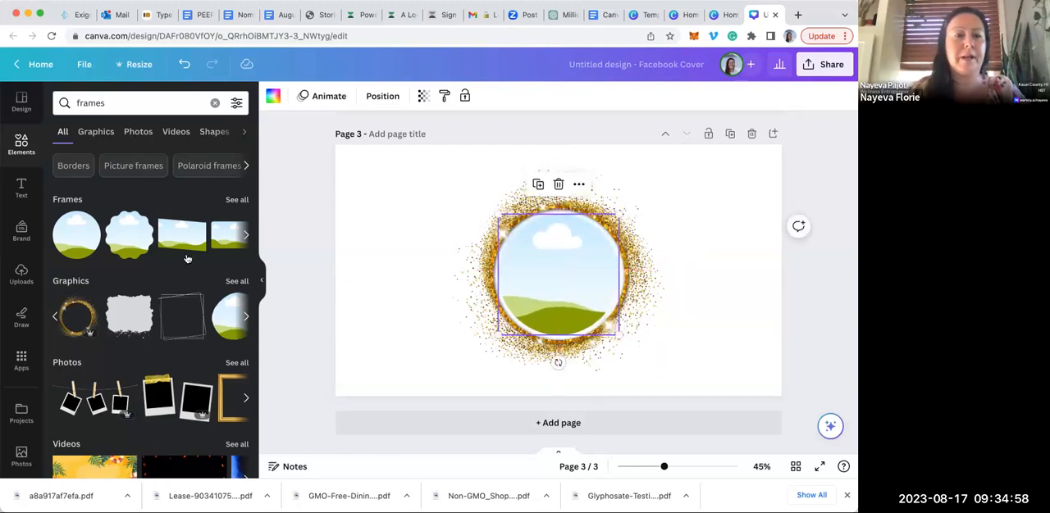
# Fill the circular frame with the uploaded photo of the woman in the blue cap
pyautogui.click(22, 273)
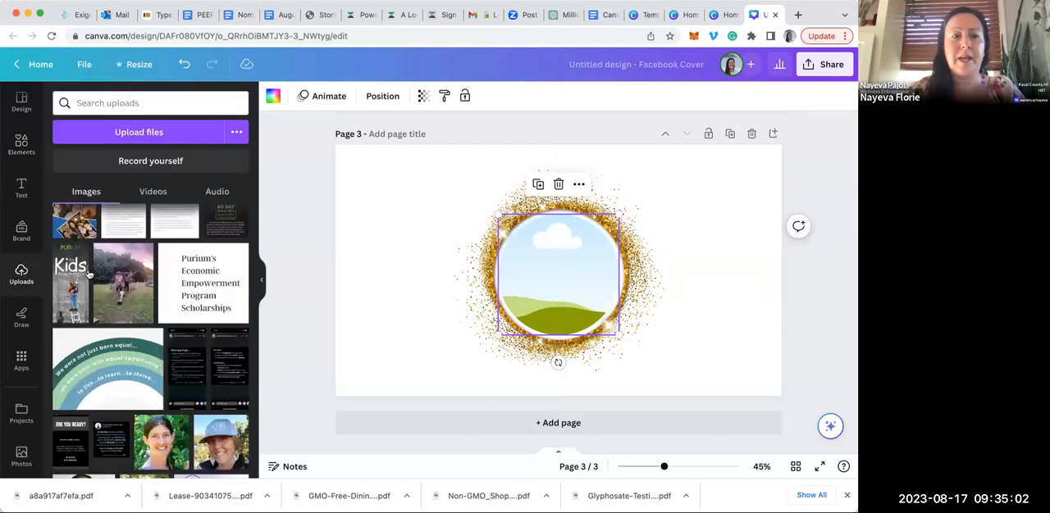
pyautogui.moveTo(216, 443); pyautogui.dragTo(569, 261)
pyautogui.click(733, 236)
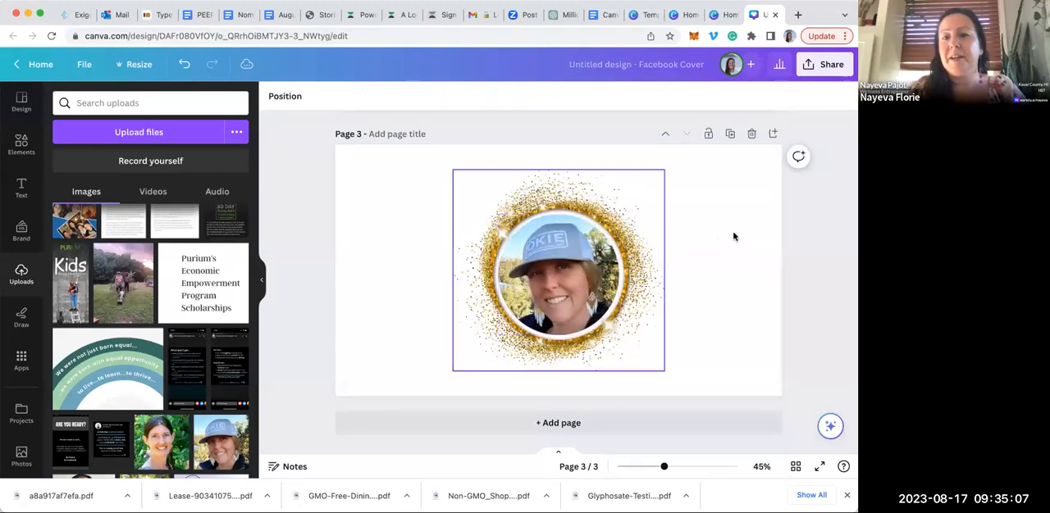
# Bring the gold glitter ring to the front, then move and shrink it to fit tightly around the circular photo
pyautogui.click(633, 262)
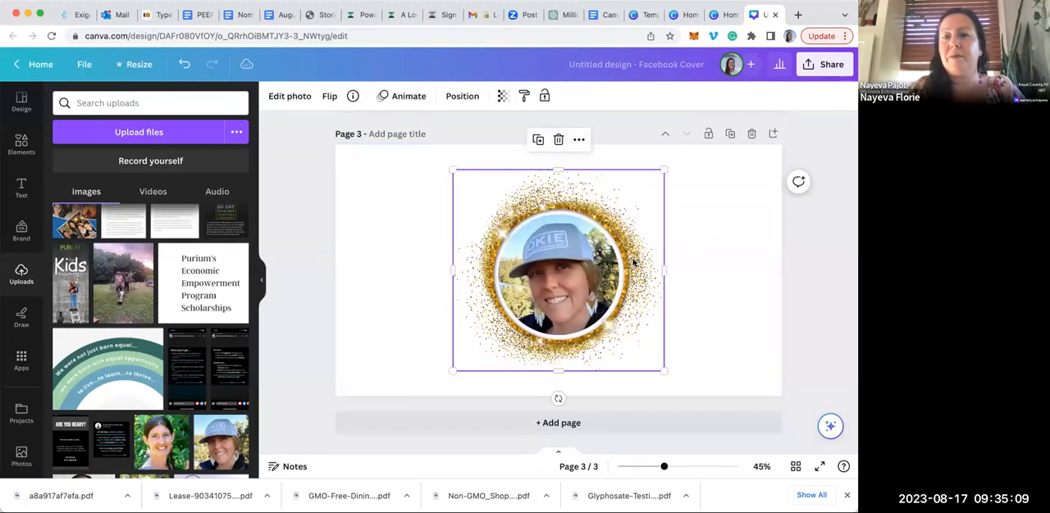
pyautogui.click(463, 96)
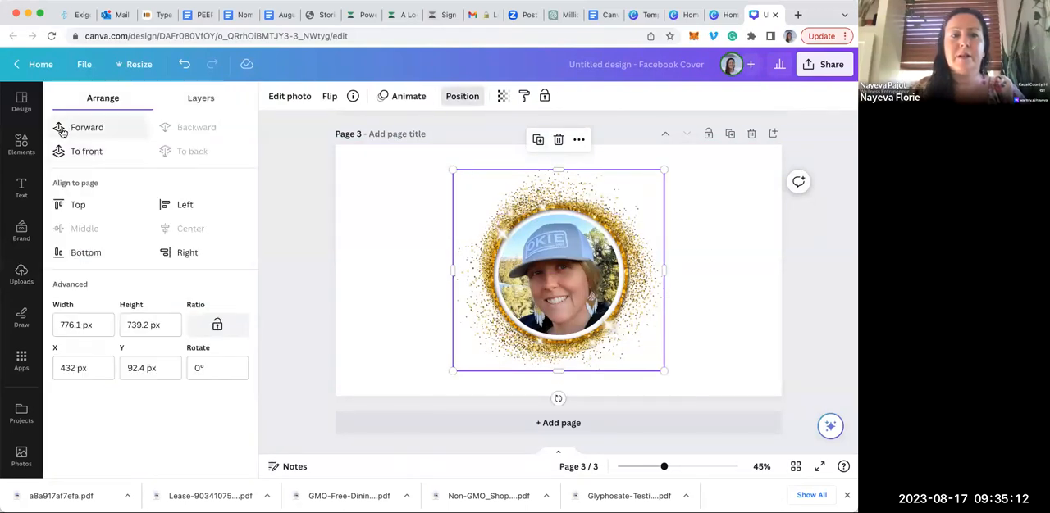
pyautogui.click(59, 153)
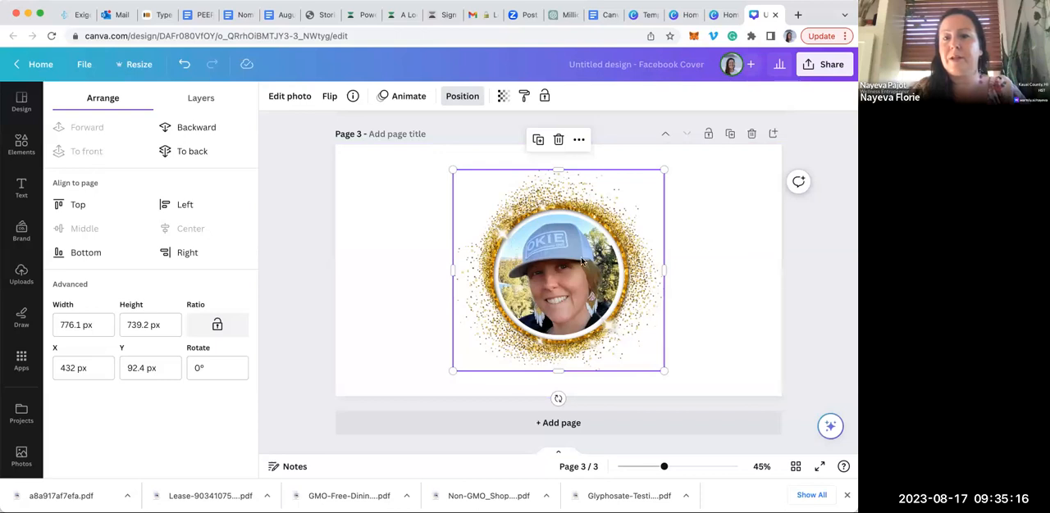
pyautogui.moveTo(503, 242); pyautogui.dragTo(643, 245)
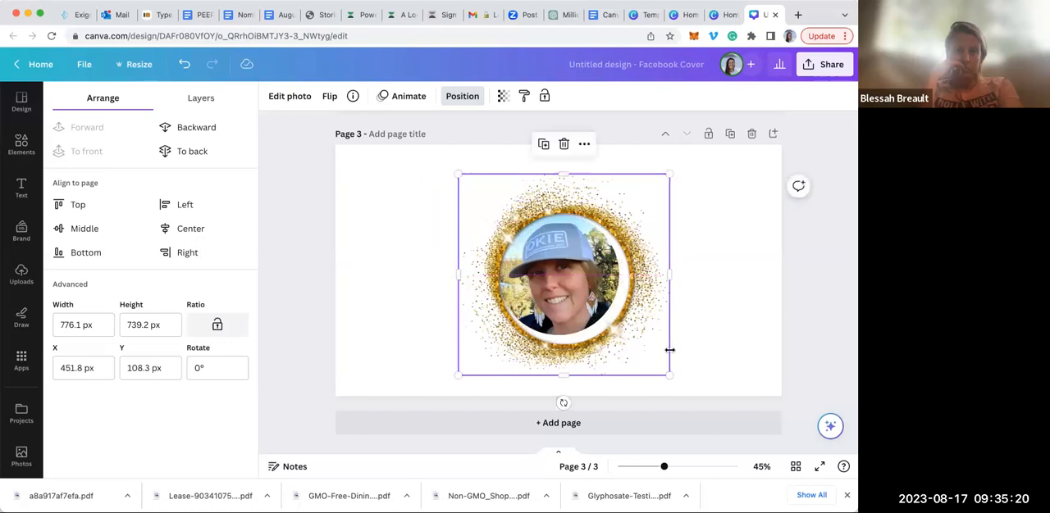
pyautogui.moveTo(666, 373); pyautogui.dragTo(617, 340)
pyautogui.click(707, 336)
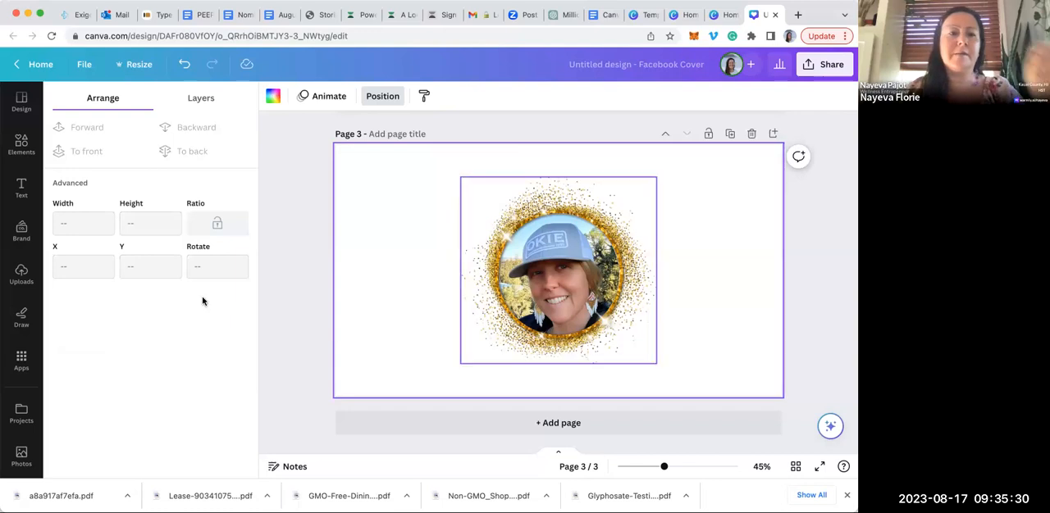
# Browse the full collection of frames, from basic shapes and device mock-ups through brush strokes to the letter frames
pyautogui.click(22, 144)
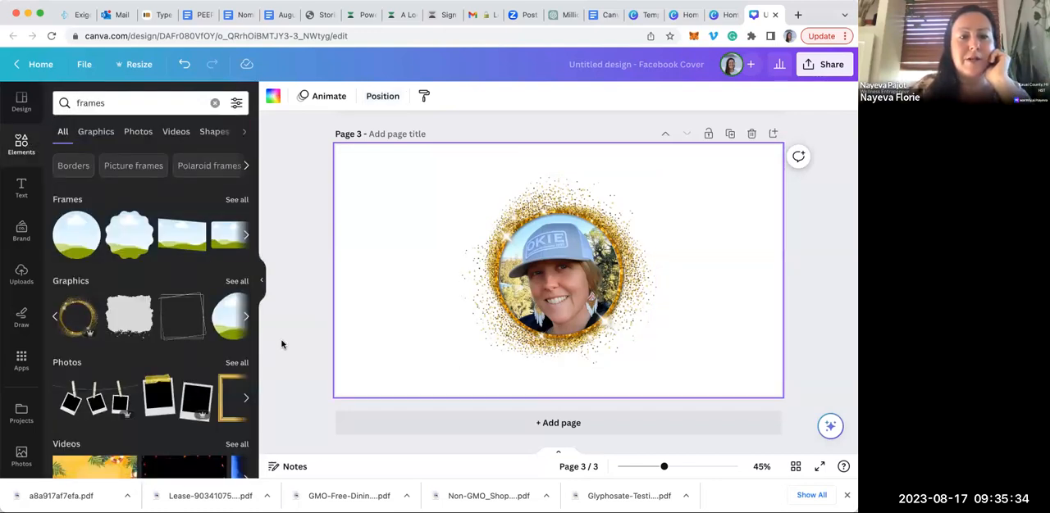
pyautogui.click(248, 318)
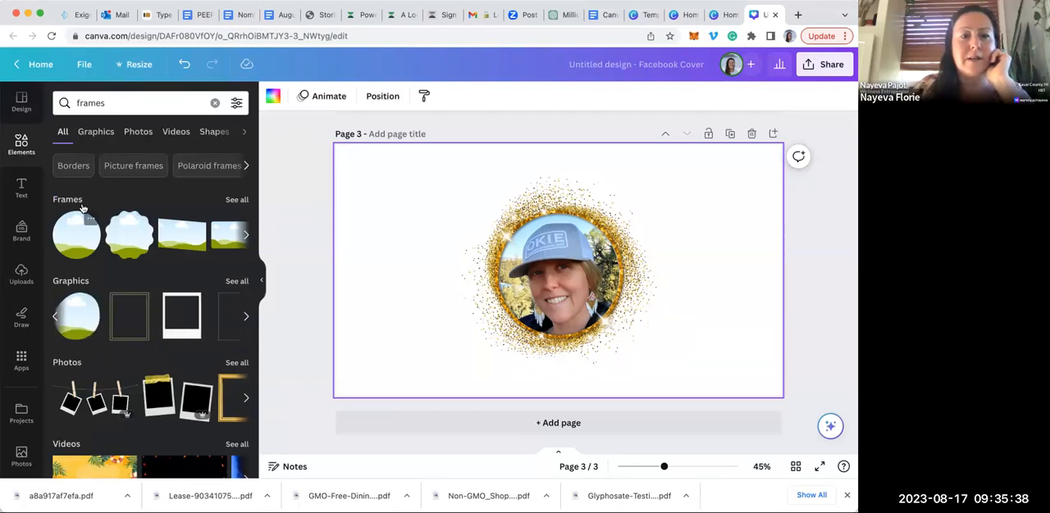
pyautogui.click(236, 200)
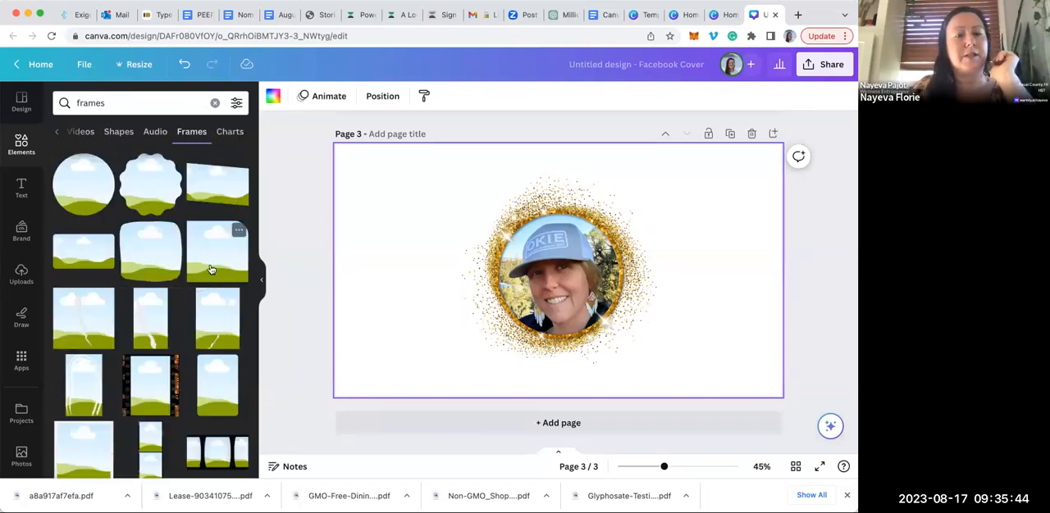
pyautogui.scroll(-3, 211, 269)
pyautogui.scroll(-3, 211, 269)
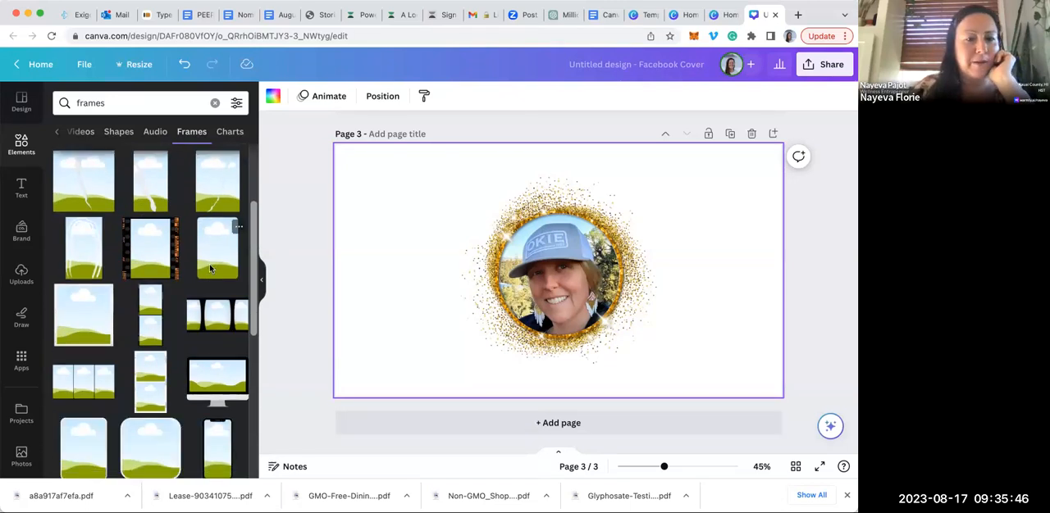
pyautogui.scroll(-5, 211, 269)
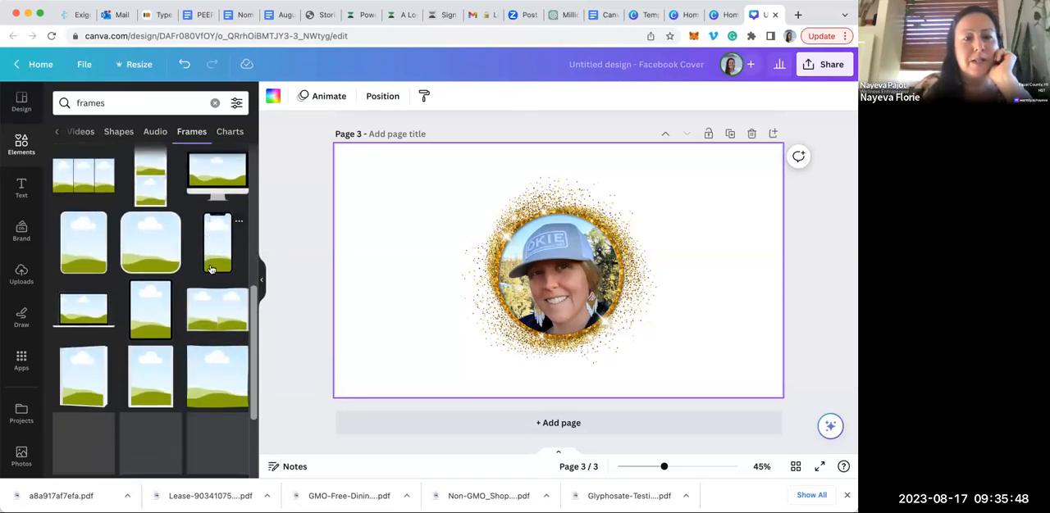
pyautogui.scroll(-4, 211, 267)
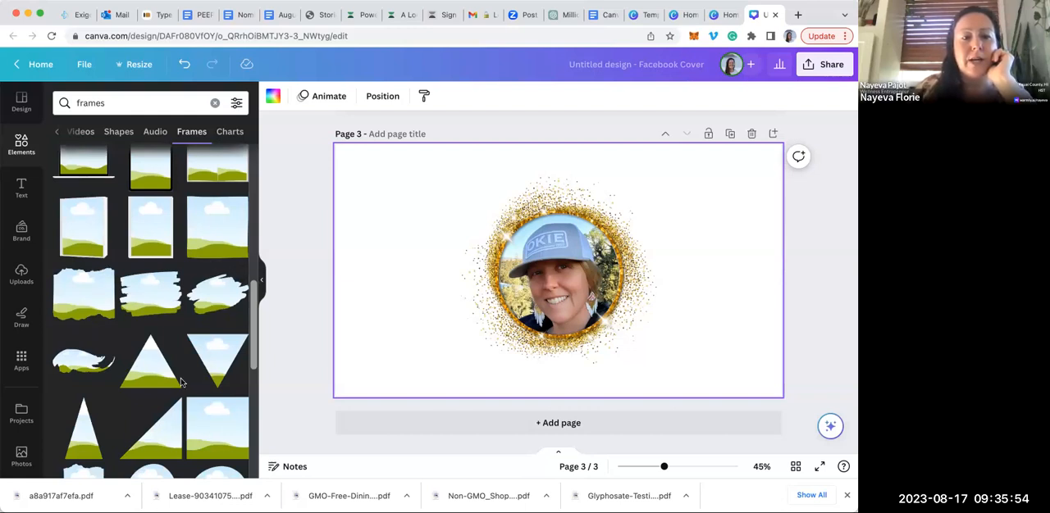
pyautogui.scroll(-5, 197, 411)
pyautogui.scroll(-4, 182, 377)
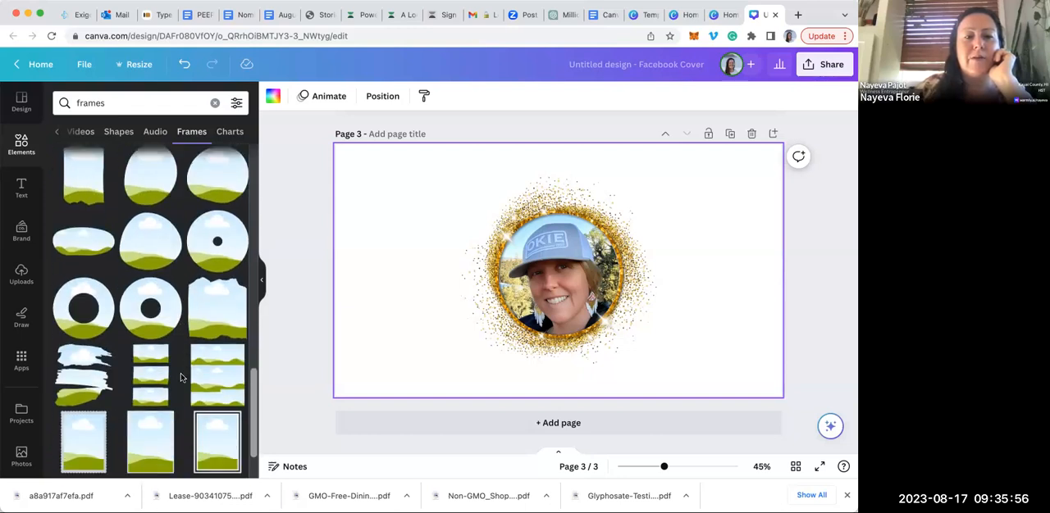
pyautogui.scroll(-3, 182, 377)
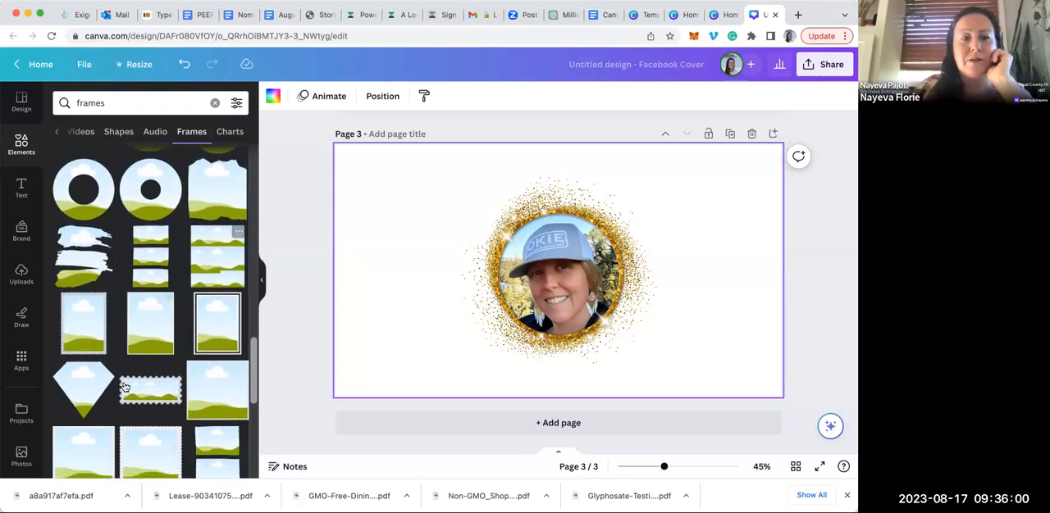
pyautogui.scroll(-2, 134, 402)
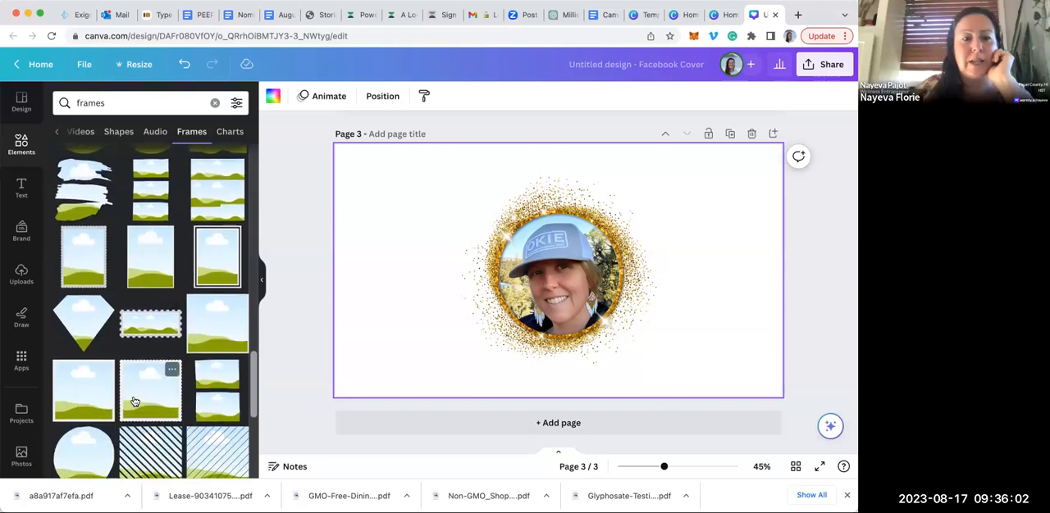
pyautogui.scroll(-3, 217, 398)
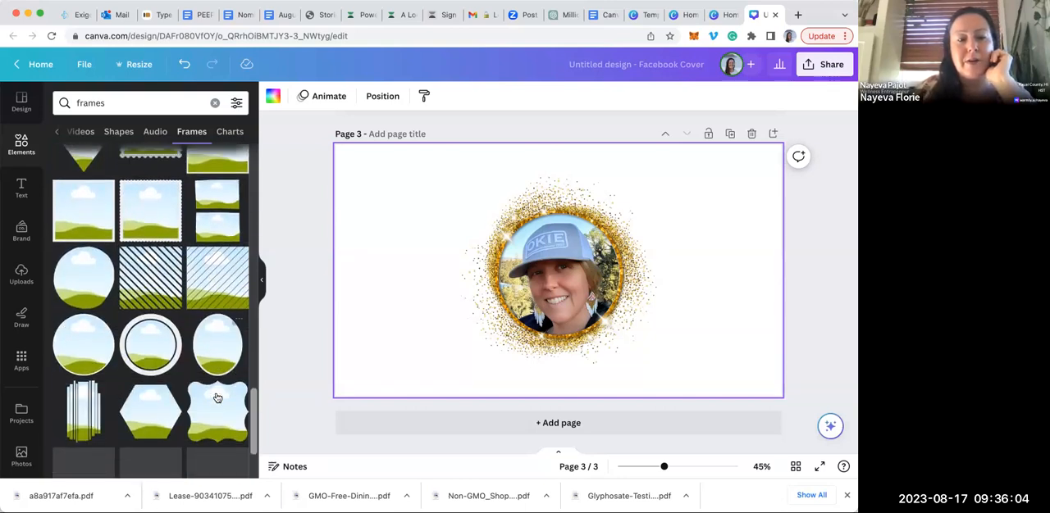
pyautogui.scroll(-4, 218, 397)
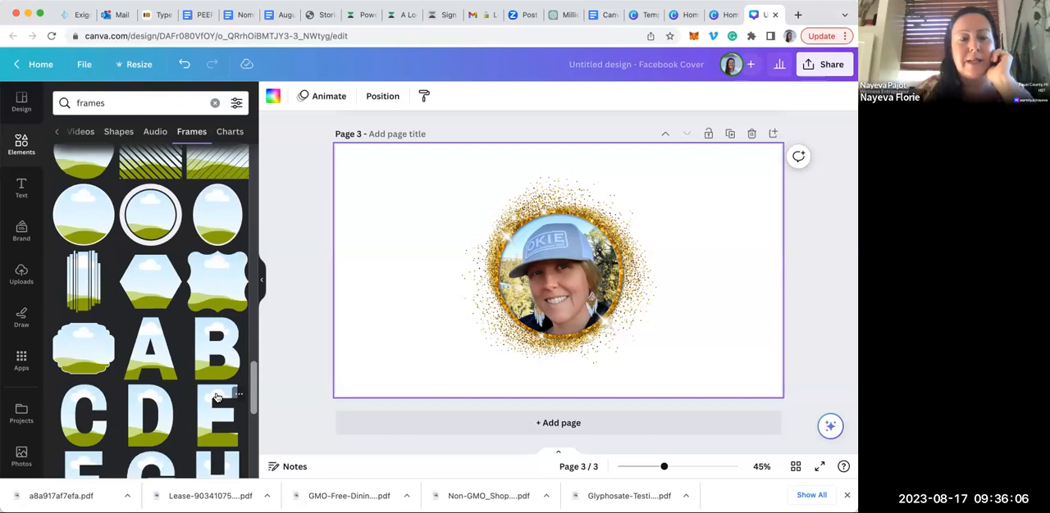
pyautogui.scroll(-8, 217, 398)
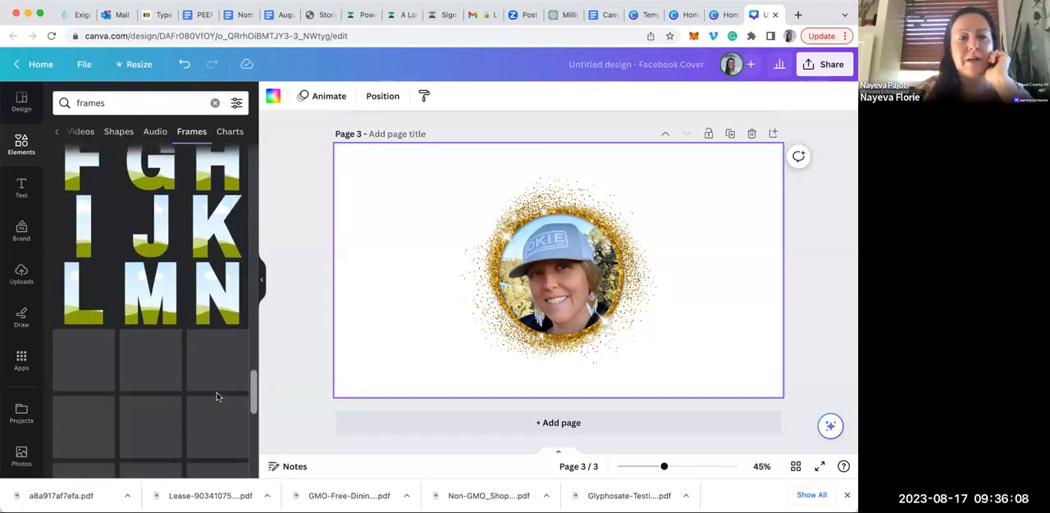
pyautogui.scroll(-1, 189, 389)
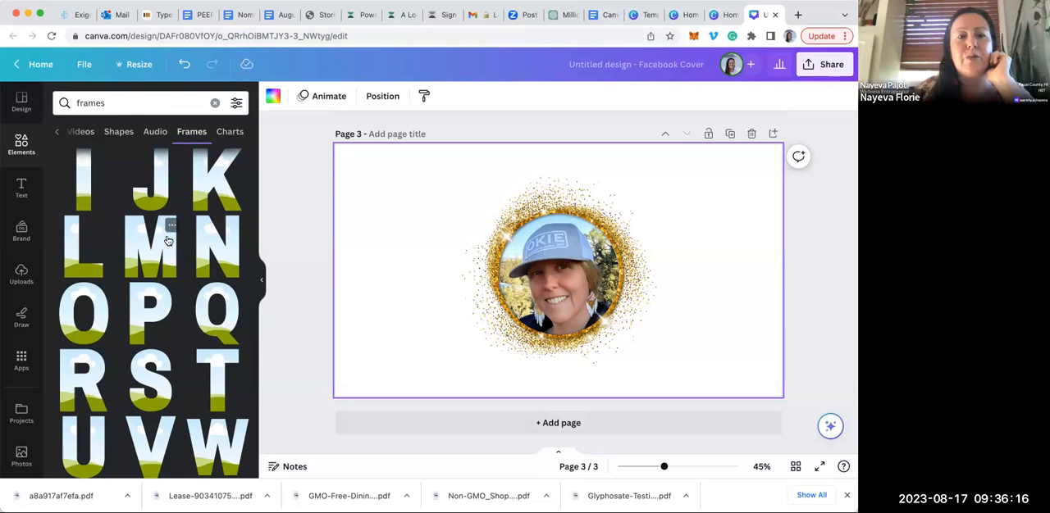
# Add the letter L frame to page 3 and place it beside the gold-ringed photo, on its left
pyautogui.click(237, 225)
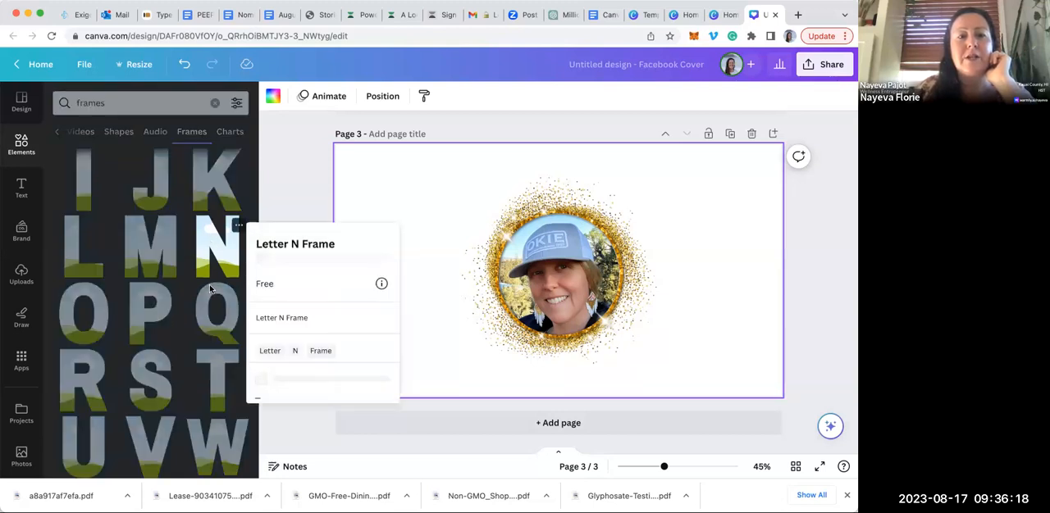
pyautogui.click(265, 194)
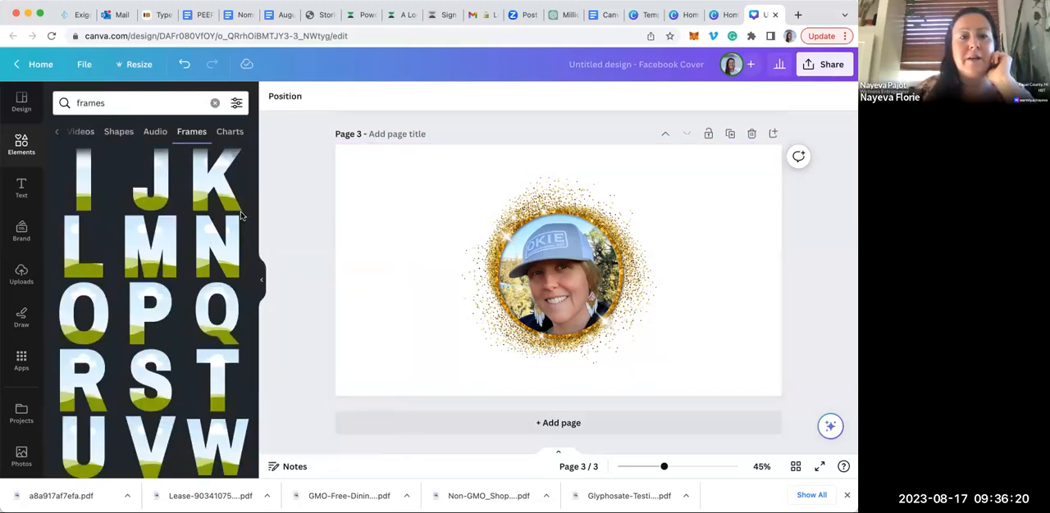
pyautogui.click(78, 268)
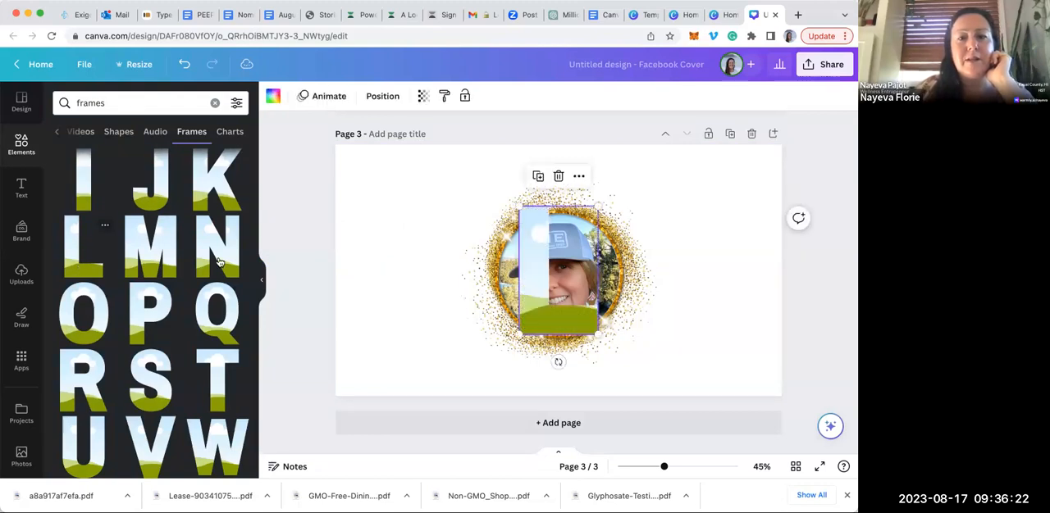
pyautogui.moveTo(526, 285); pyautogui.dragTo(420, 279)
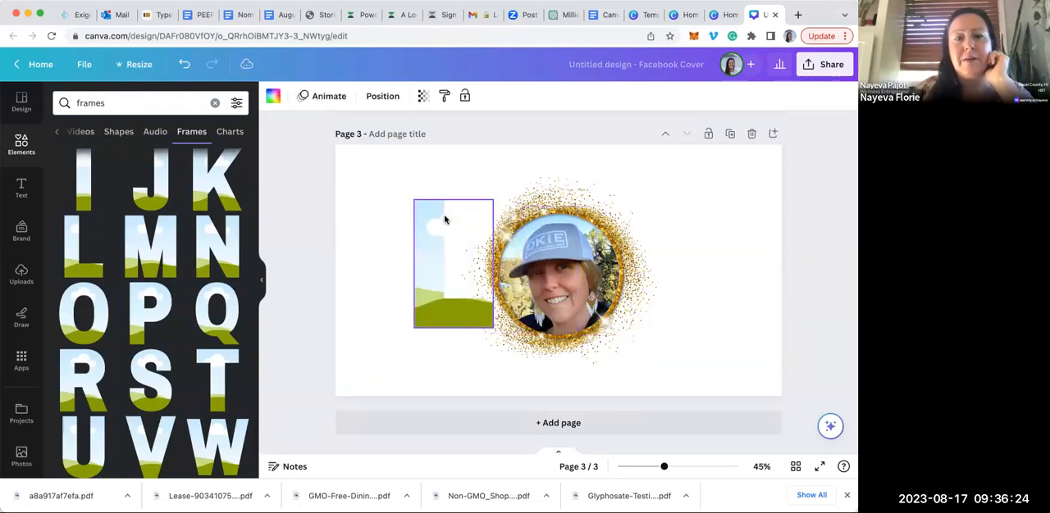
# Delete the L frame from page 3 and add page 4 with the letter frames L, O, V and E
pyautogui.click(452, 170)
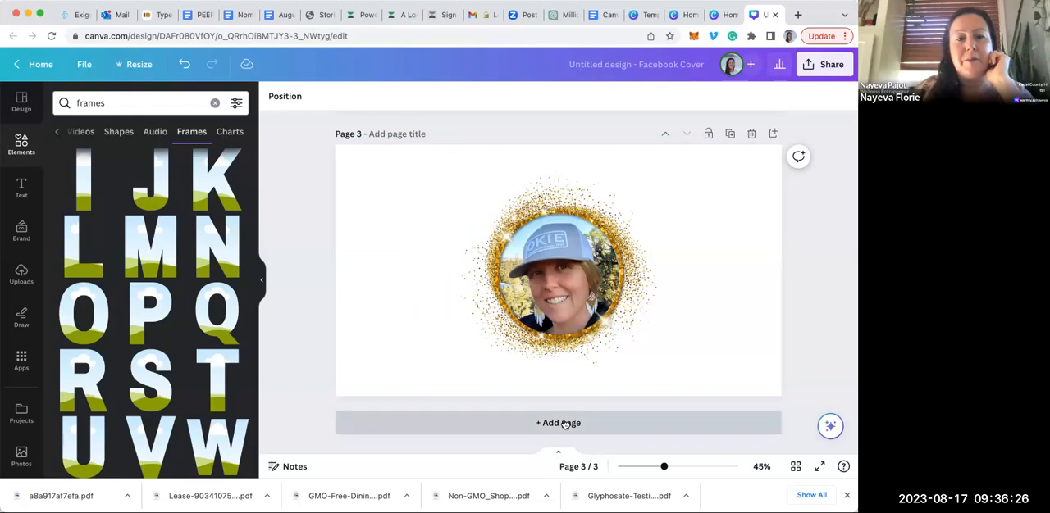
pyautogui.click(565, 423)
pyautogui.click(76, 266)
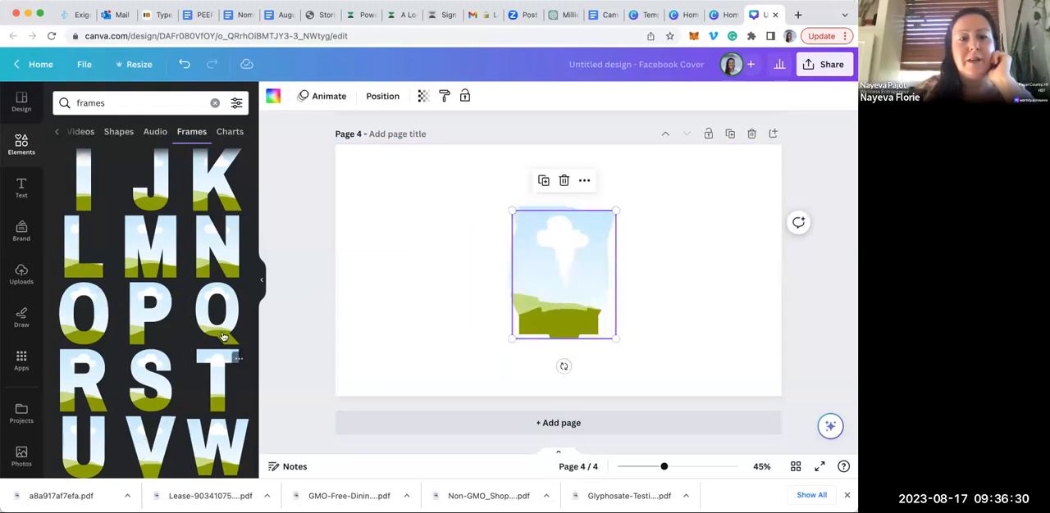
pyautogui.scroll(1, 223, 336)
pyautogui.scroll(5, 222, 336)
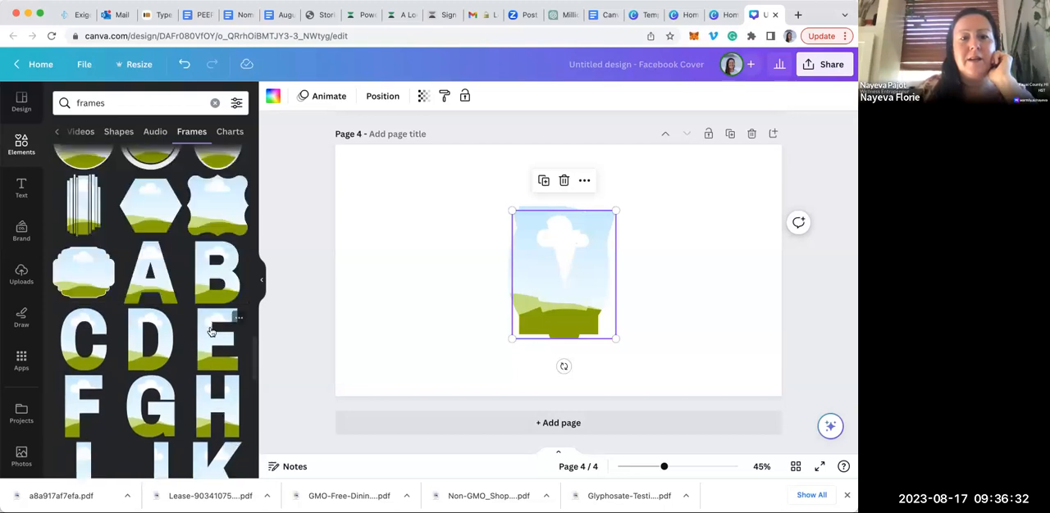
# Arrange the four letter frames side by side across page 4 to spell LOVE
pyautogui.moveTo(585, 276); pyautogui.dragTo(707, 272)
pyautogui.moveTo(579, 271); pyautogui.dragTo(621, 263)
pyautogui.moveTo(524, 262); pyautogui.dragTo(419, 260)
pyautogui.moveTo(538, 272); pyautogui.dragTo(391, 265)
pyautogui.click(496, 277)
pyautogui.moveTo(501, 277); pyautogui.dragTo(538, 275)
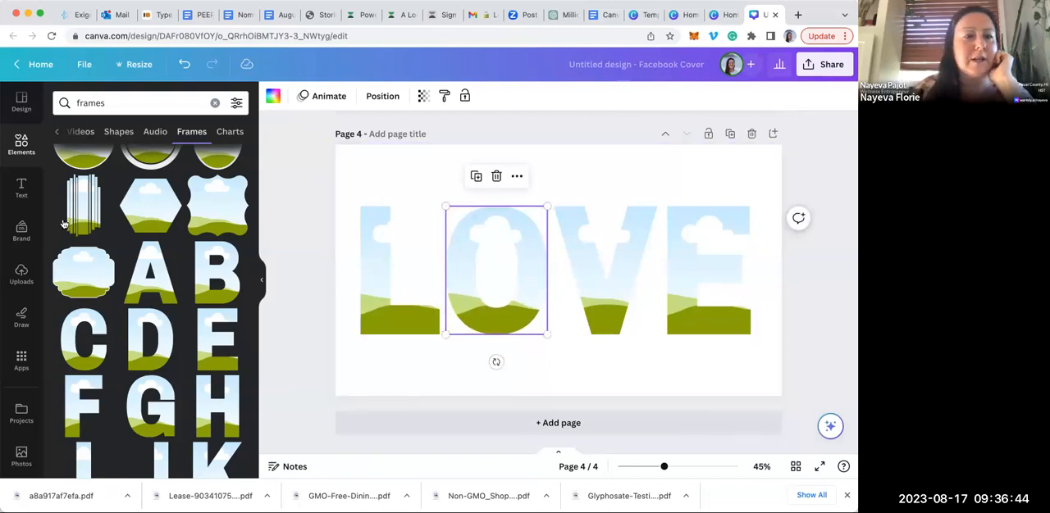
# Replace the frames search with an elements search for "rainbow fruit"
pyautogui.click(23, 107)
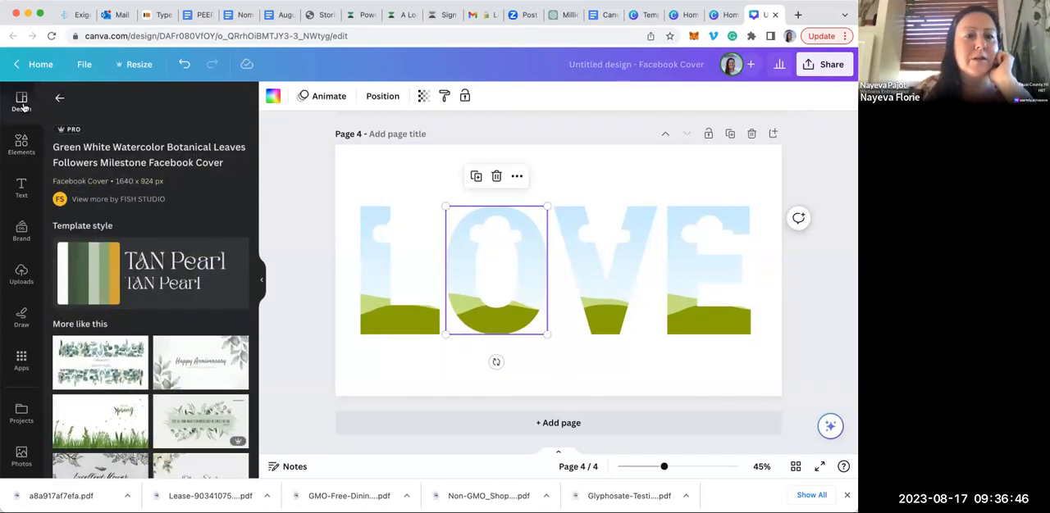
pyautogui.click(21, 141)
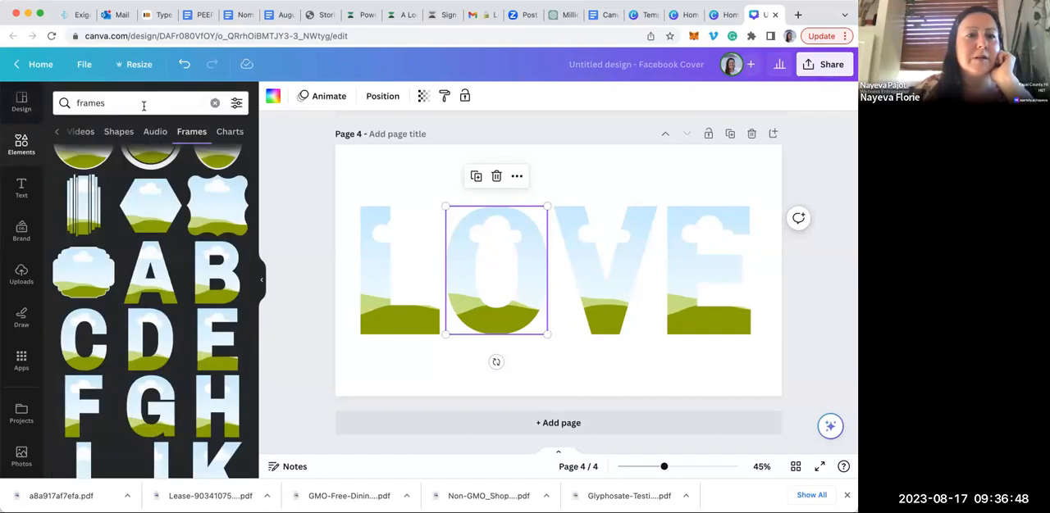
pyautogui.click(215, 102)
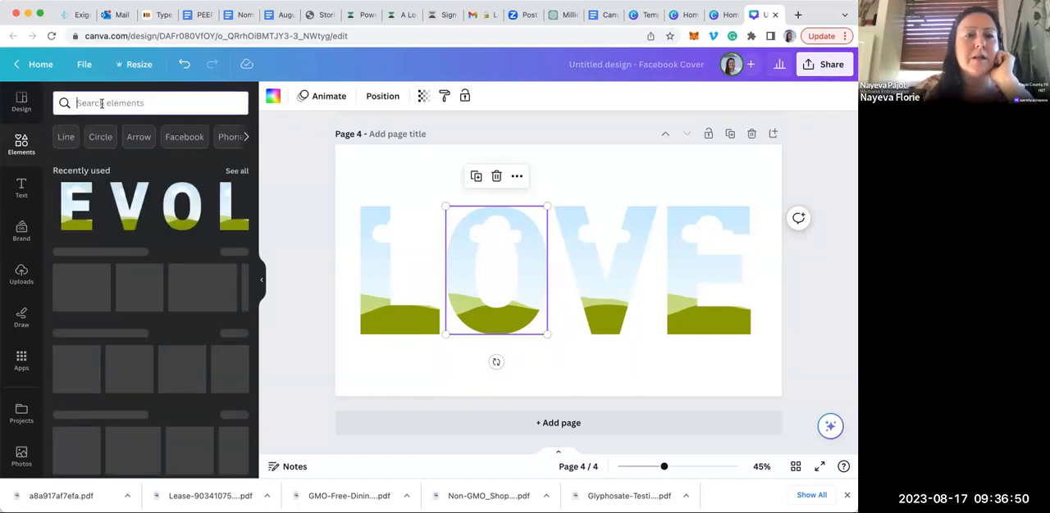
pyautogui.write('ra')
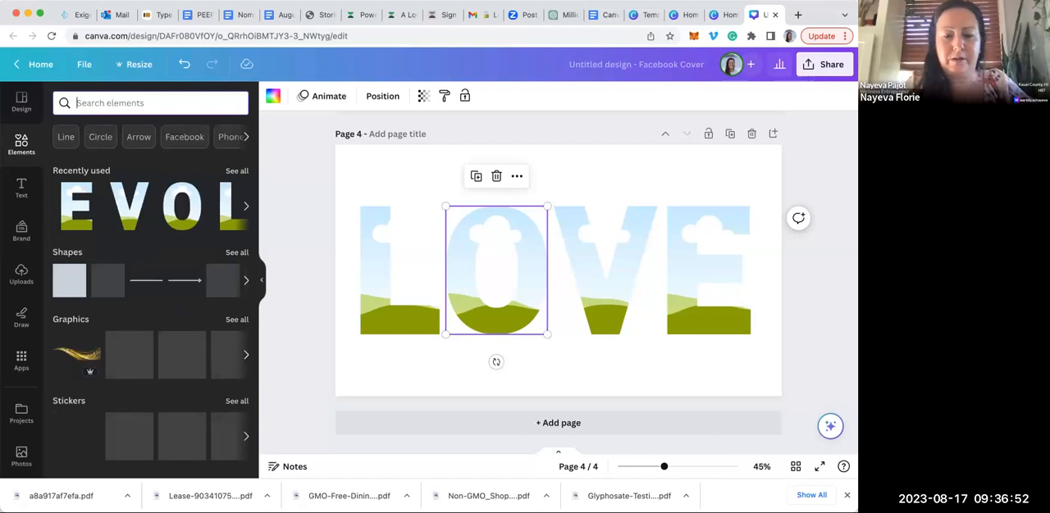
pyautogui.write('onbo')
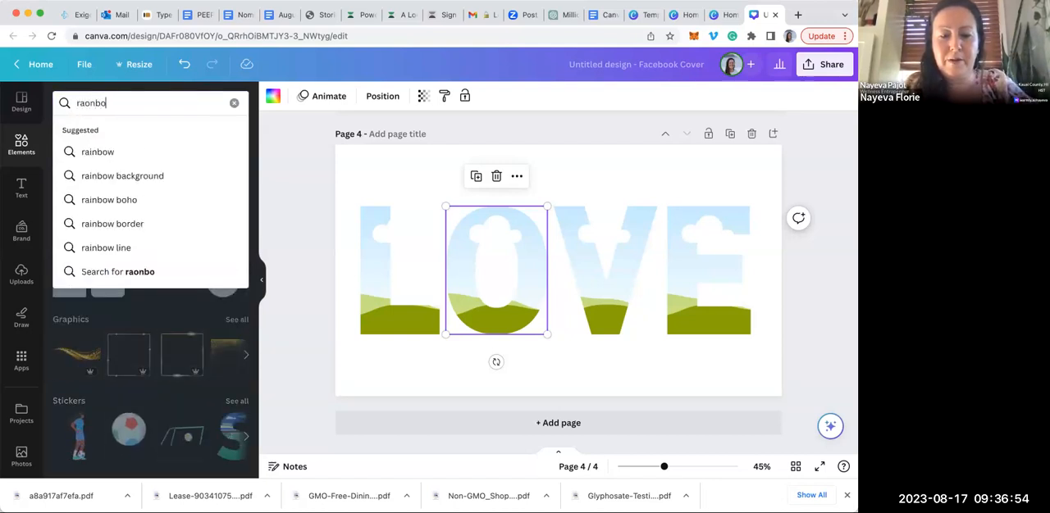
pyautogui.write('w fruit')
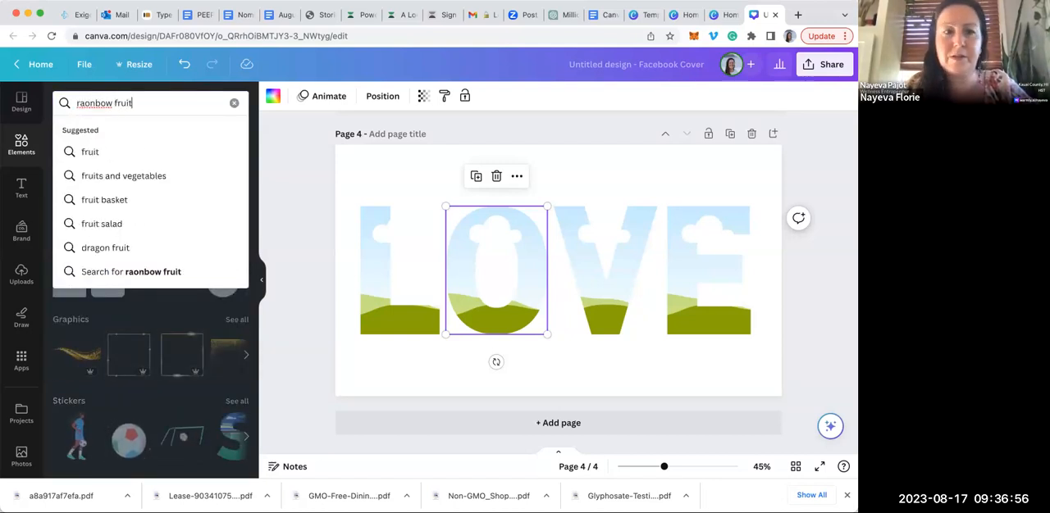
pyautogui.press('Return')
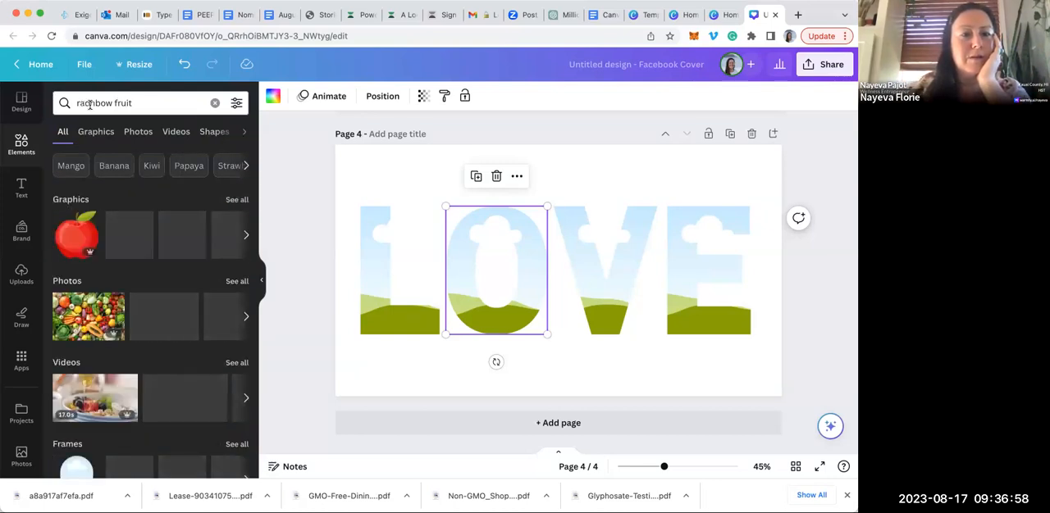
pyautogui.click(91, 103)
pyautogui.write('\\')
pyautogui.press('BackSpace')
pyautogui.press('BackSpace')
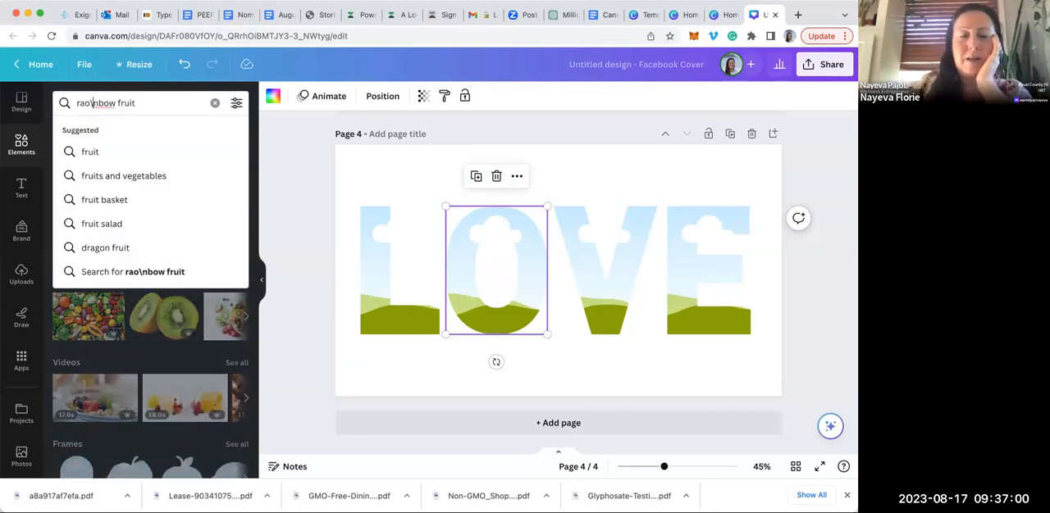
pyautogui.write('i')
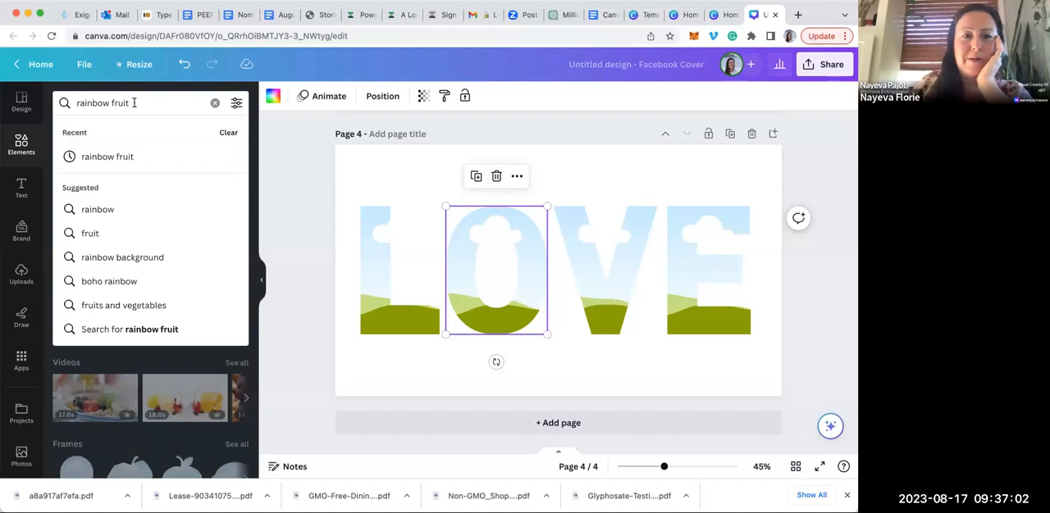
pyautogui.press('Return')
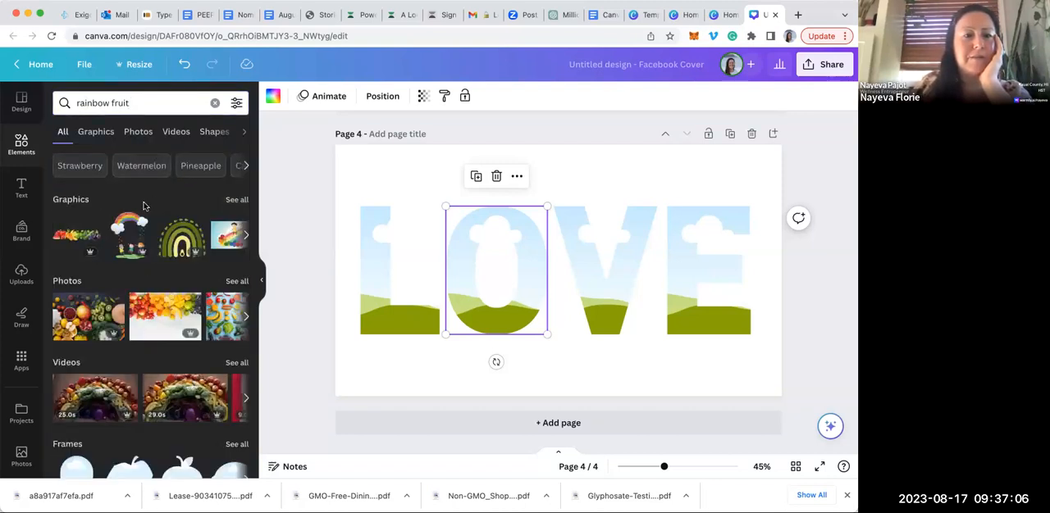
pyautogui.click(89, 322)
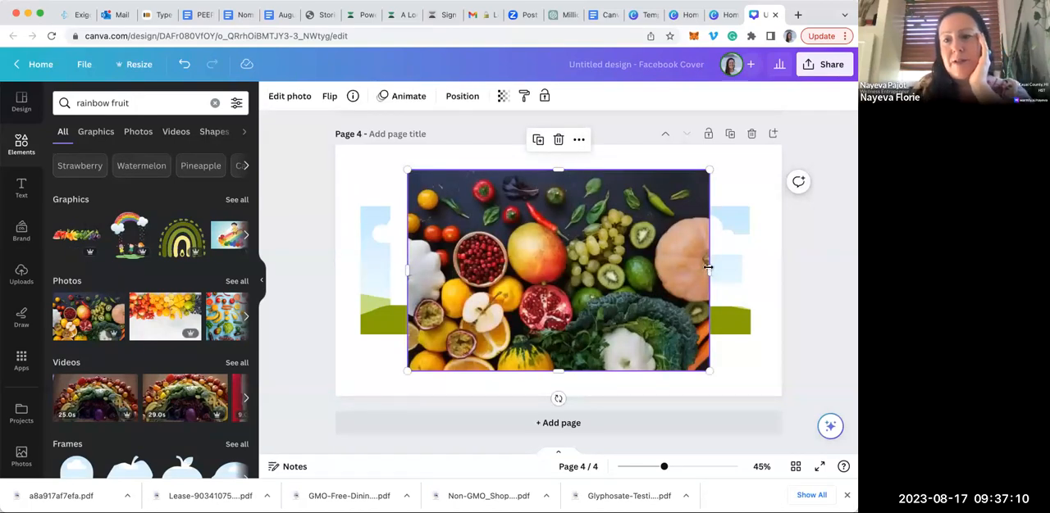
pyautogui.moveTo(563, 232); pyautogui.dragTo(510, 159)
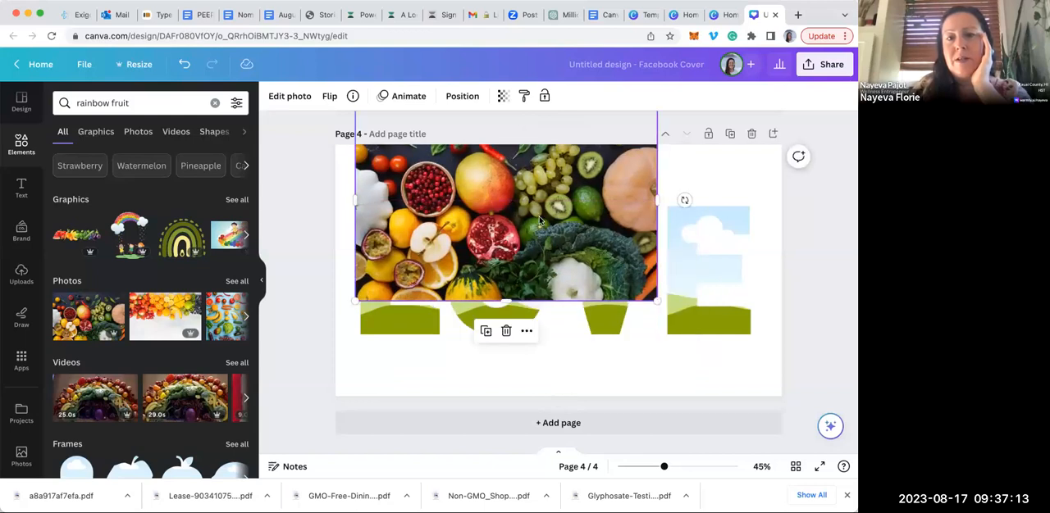
pyautogui.click(506, 331)
pyautogui.click(347, 155)
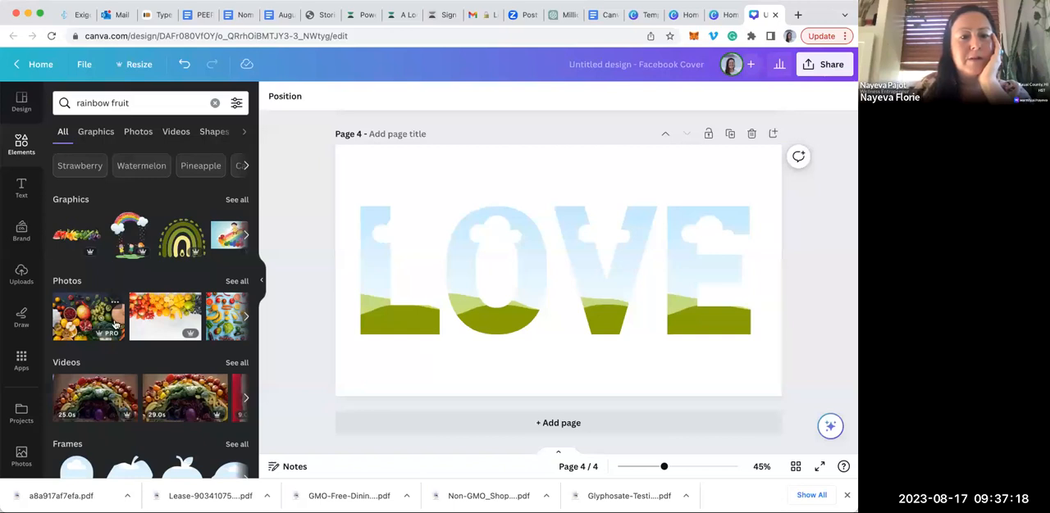
# Add the rainbow-ordered fruit photo with a white background, duplicate it, and fill the L frame with one copy cropped to its red fruit
pyautogui.click(161, 310)
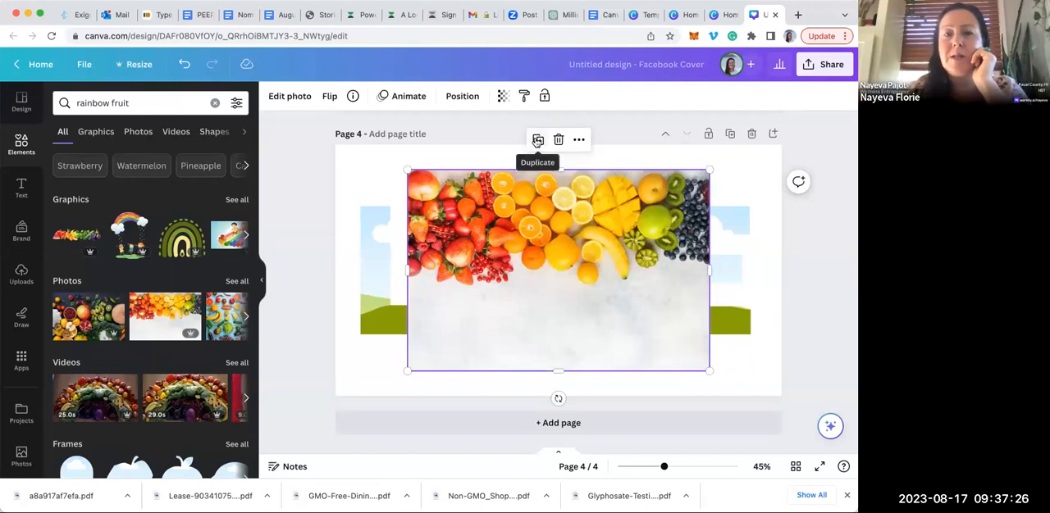
pyautogui.click(537, 140)
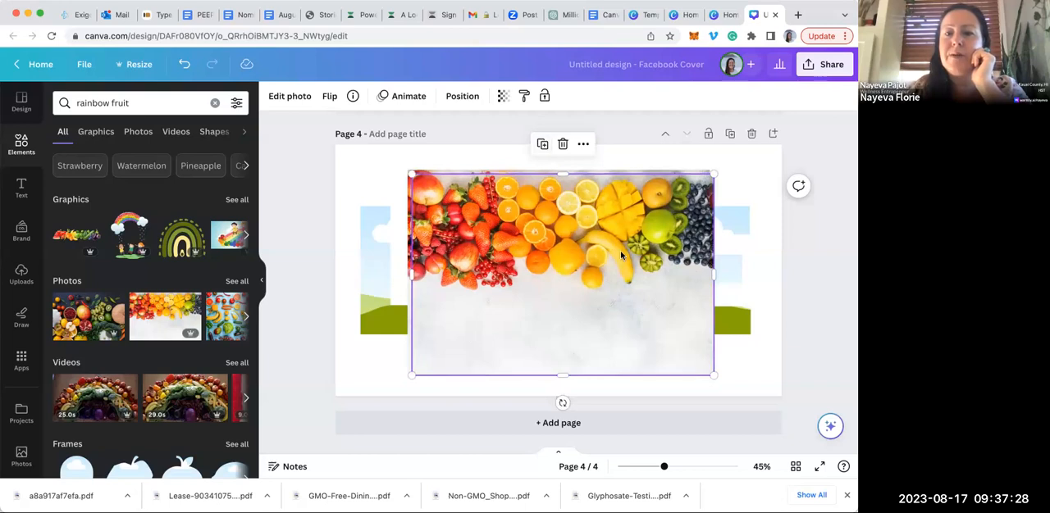
pyautogui.moveTo(688, 276); pyautogui.dragTo(713, 271)
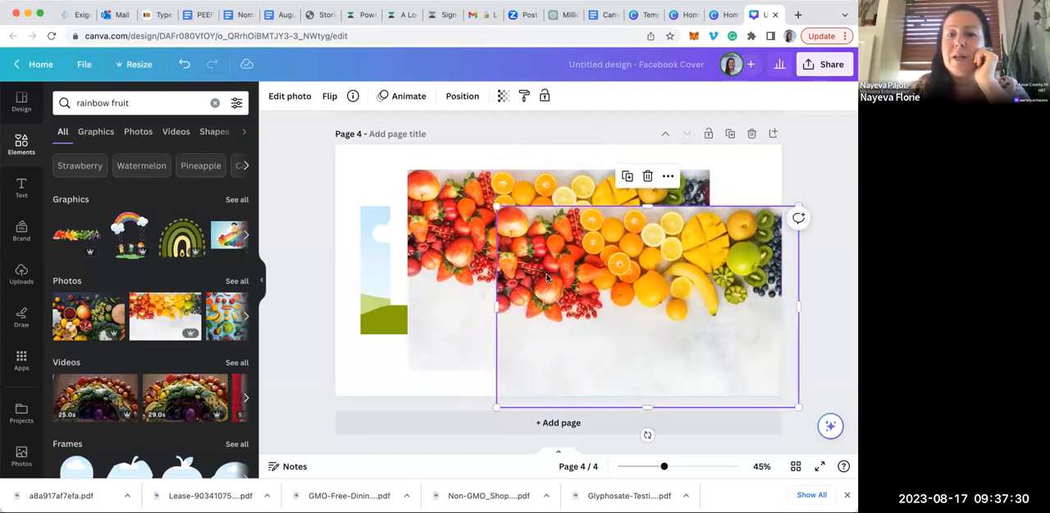
pyautogui.click(453, 277)
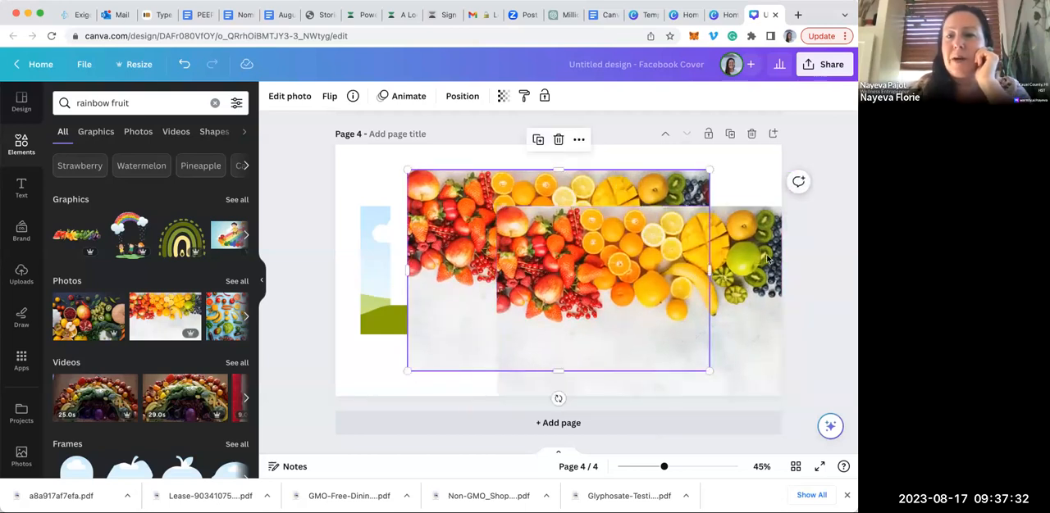
pyautogui.moveTo(587, 273); pyautogui.dragTo(488, 265)
pyautogui.moveTo(407, 227); pyautogui.dragTo(389, 239)
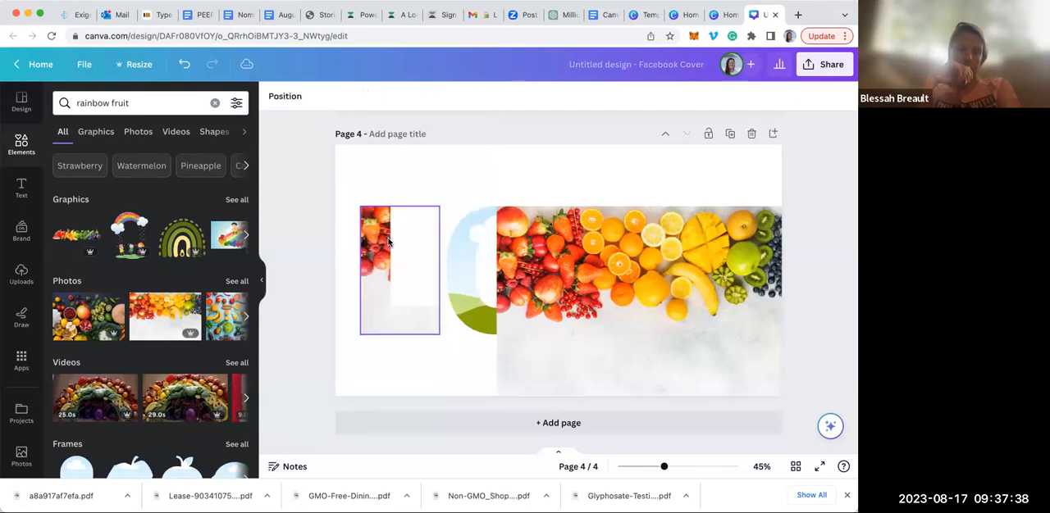
# Duplicate the remaining fruit photo, crop the copy to its red-to-orange fruit, and fill the O frame with it
pyautogui.click(531, 251)
pyautogui.click(626, 177)
pyautogui.moveTo(497, 307); pyautogui.dragTo(483, 279)
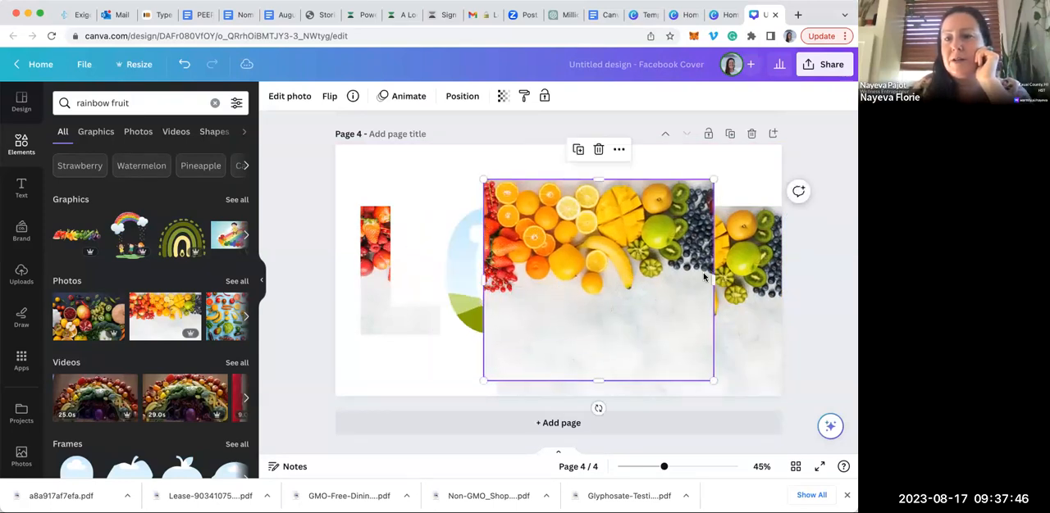
pyautogui.moveTo(693, 277); pyautogui.dragTo(568, 279)
pyautogui.moveTo(516, 247); pyautogui.dragTo(472, 270)
# Crop the red fruit off the remaining photo, move it up slightly, and duplicate the cropped photo
pyautogui.click(579, 279)
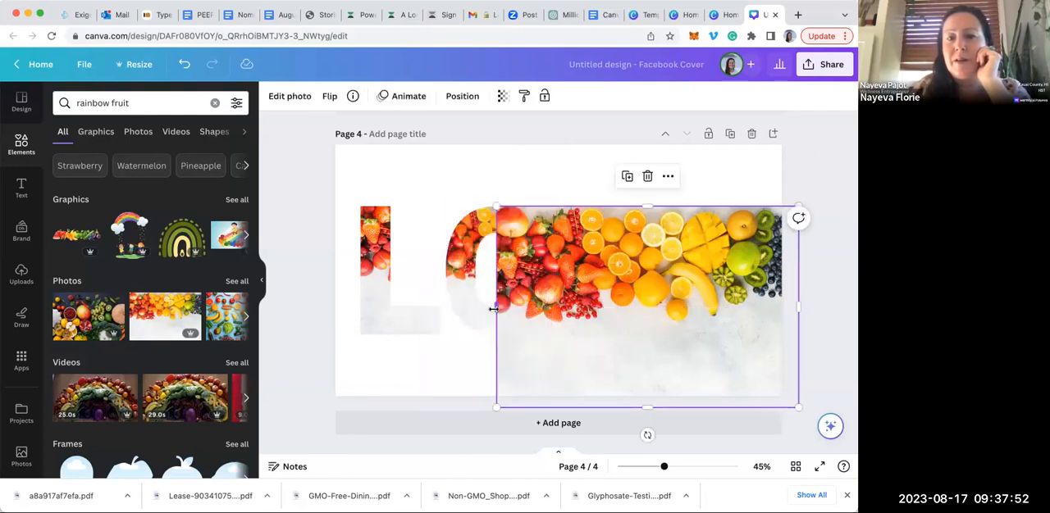
pyautogui.moveTo(494, 307); pyautogui.dragTo(644, 307)
pyautogui.moveTo(722, 289); pyautogui.dragTo(722, 263)
pyautogui.click(585, 134)
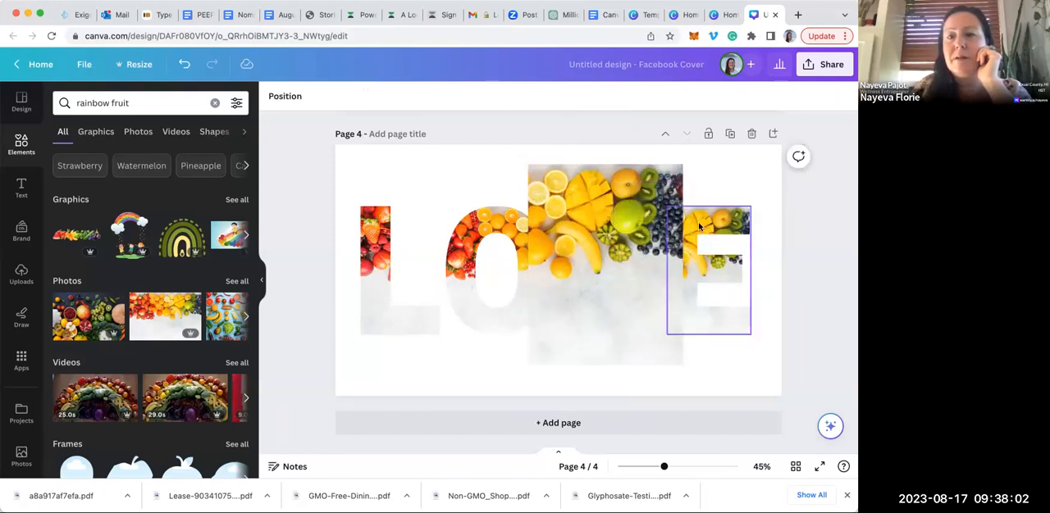
# Undo the E frame's fill, then crop the two fruit photos to fill V with yellow fruit and E with green fruit and blueberries
pyautogui.click(184, 63)
pyautogui.click(635, 263)
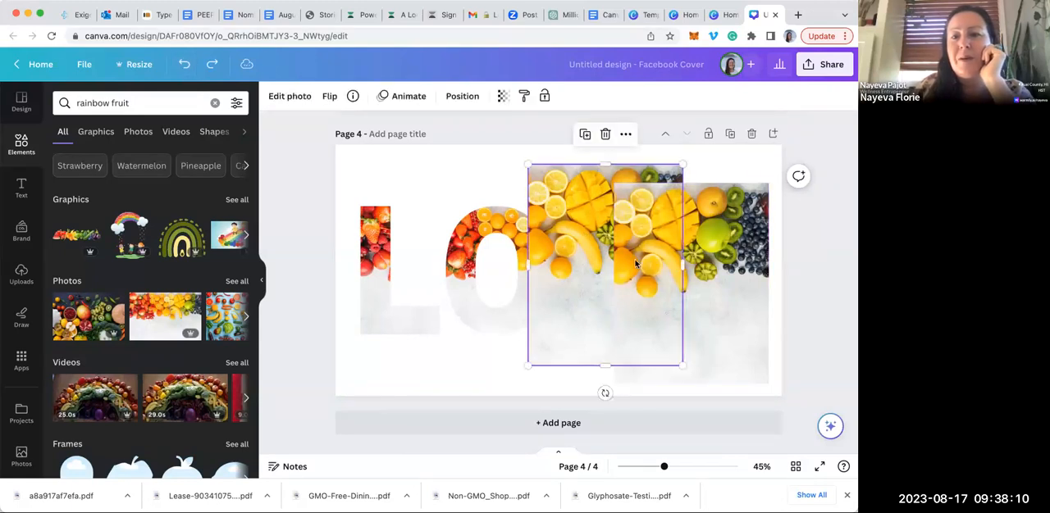
pyautogui.moveTo(671, 260); pyautogui.dragTo(624, 262)
pyautogui.moveTo(579, 237); pyautogui.dragTo(707, 246)
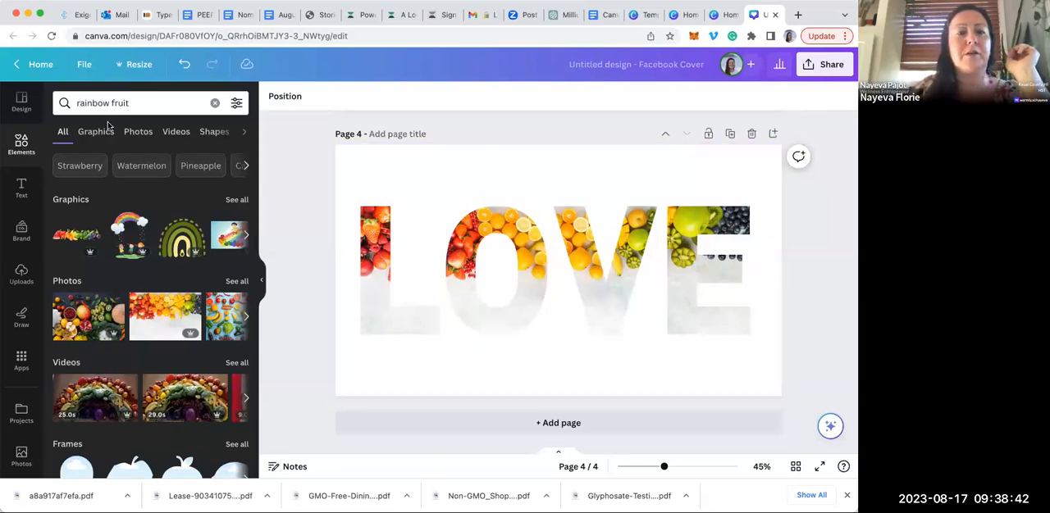
# Search the elements for "athlete" and browse through the row of photo results
pyautogui.click(214, 103)
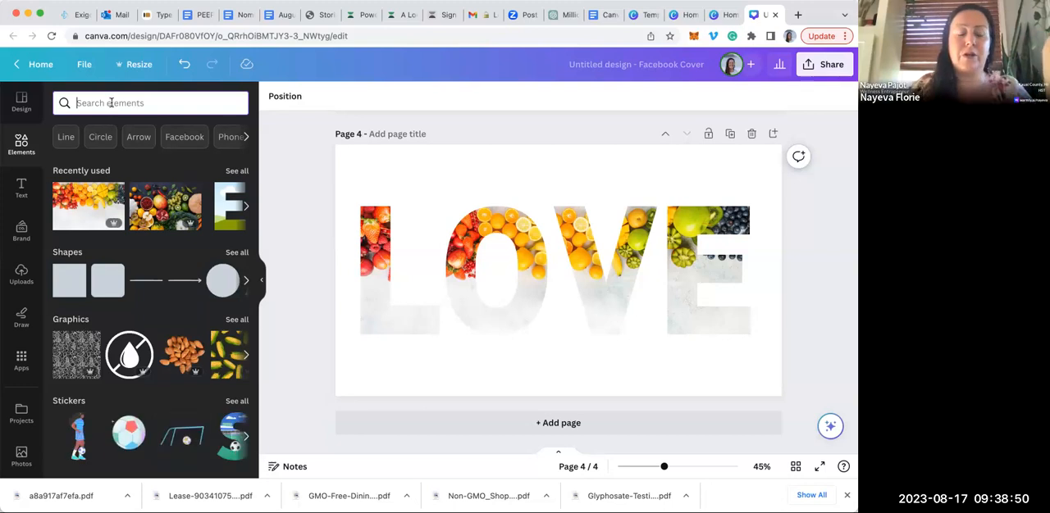
pyautogui.write('athelt')
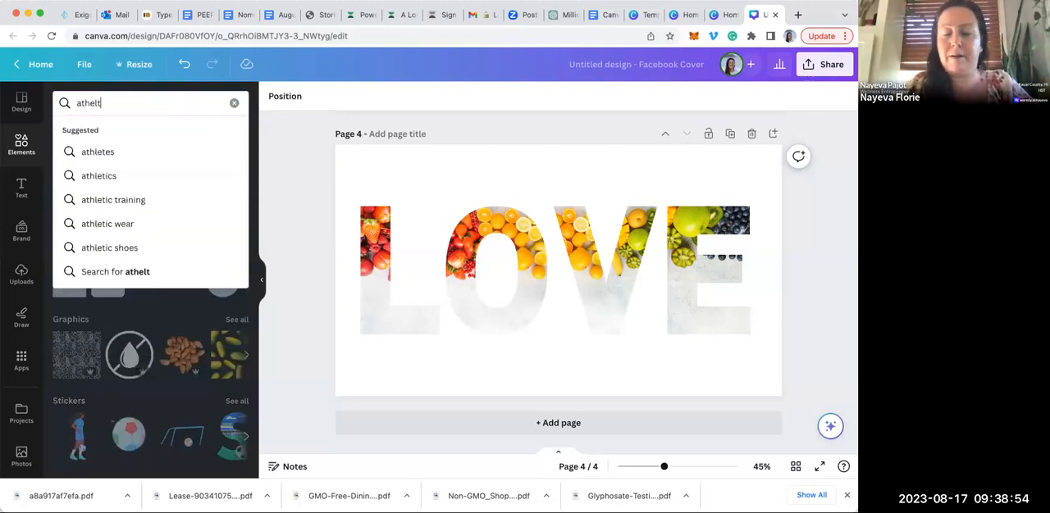
pyautogui.press('BackSpace')
pyautogui.press('BackSpace')
pyautogui.press('BackSpace')
pyautogui.write('lete')
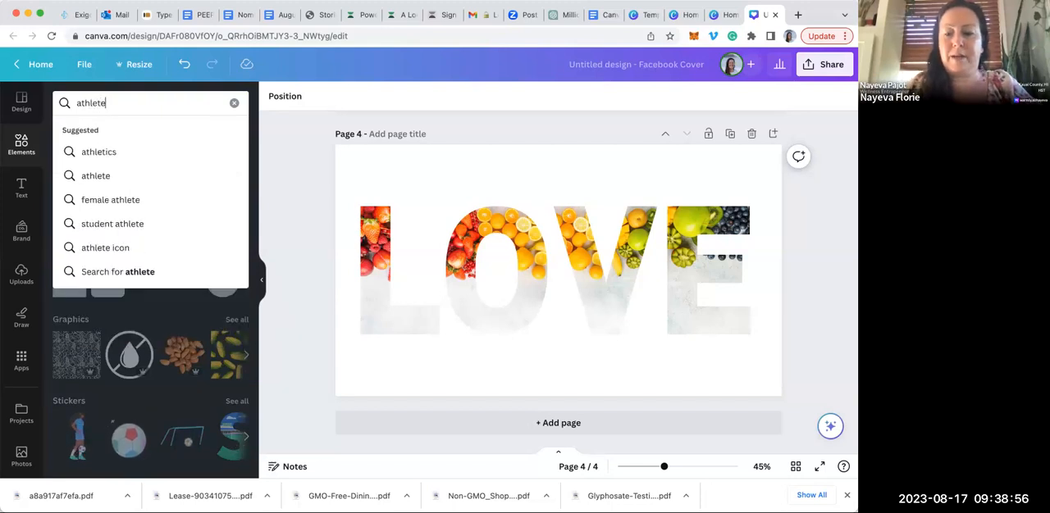
pyautogui.press('Return')
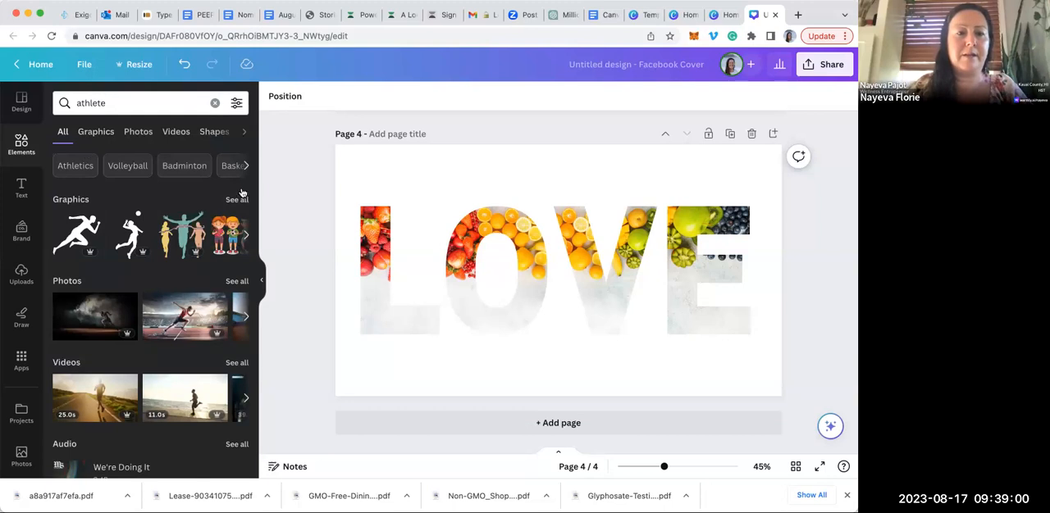
pyautogui.click(247, 320)
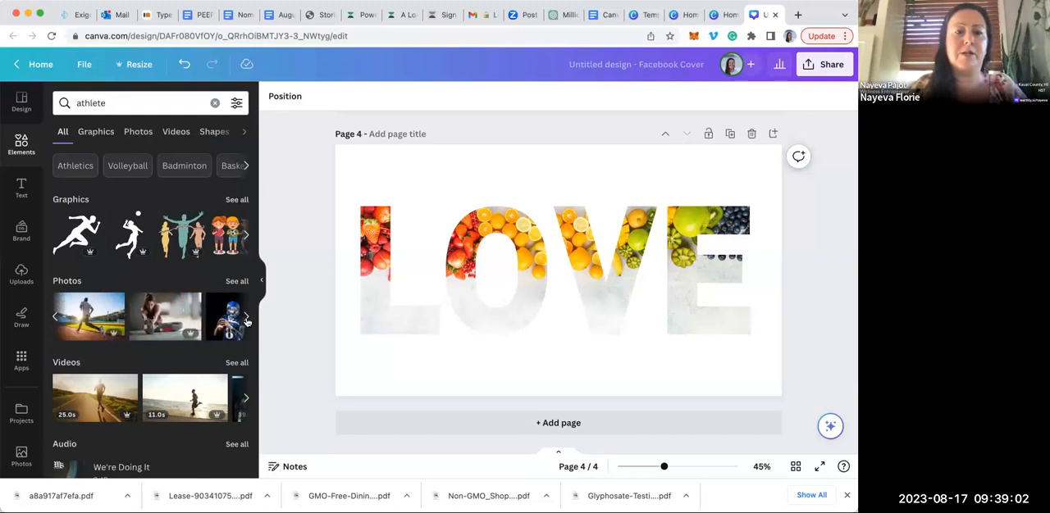
pyautogui.click(246, 320)
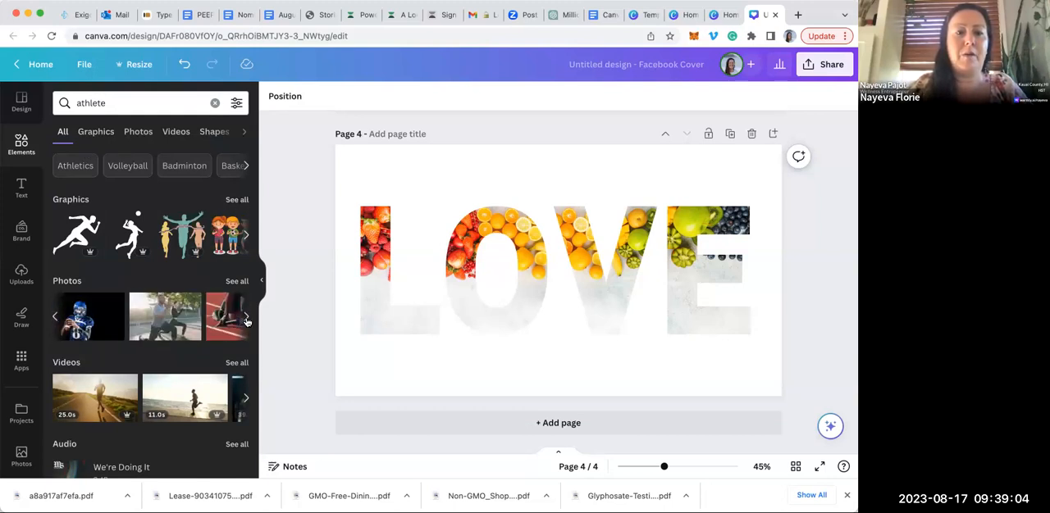
pyautogui.click(246, 320)
pyautogui.click(247, 321)
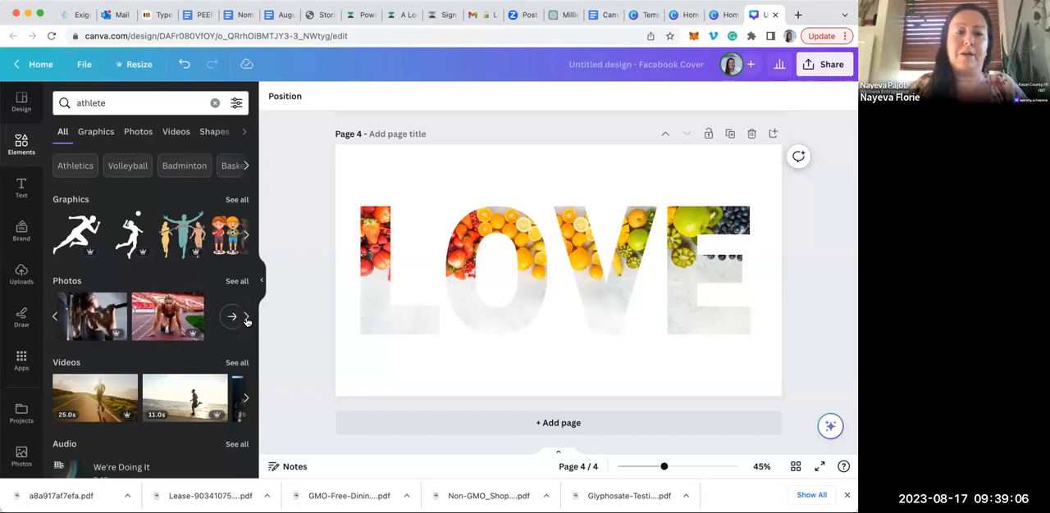
pyautogui.click(247, 321)
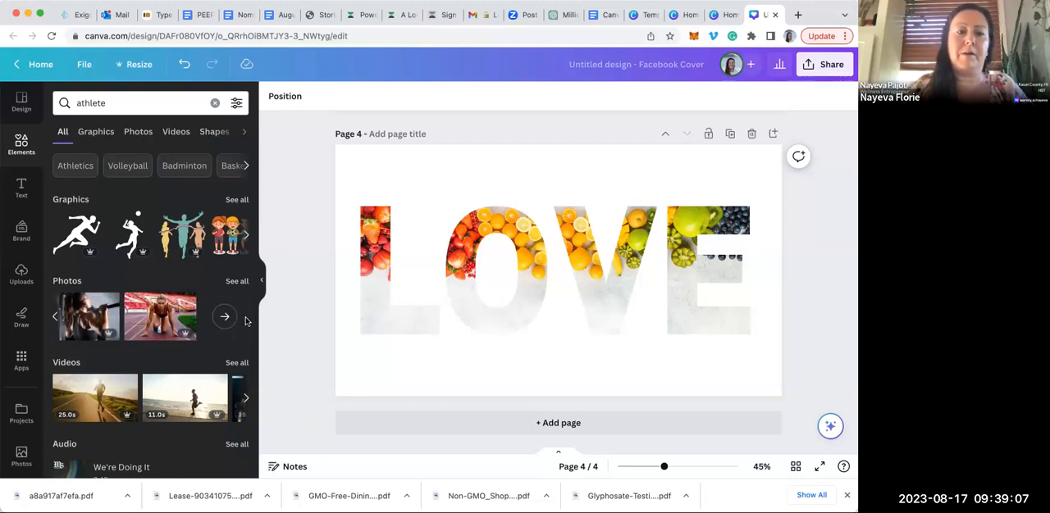
# Search the elements for "yoga" and add the photo of the woman in a lunge pose by the lake to page 4
pyautogui.click(214, 102)
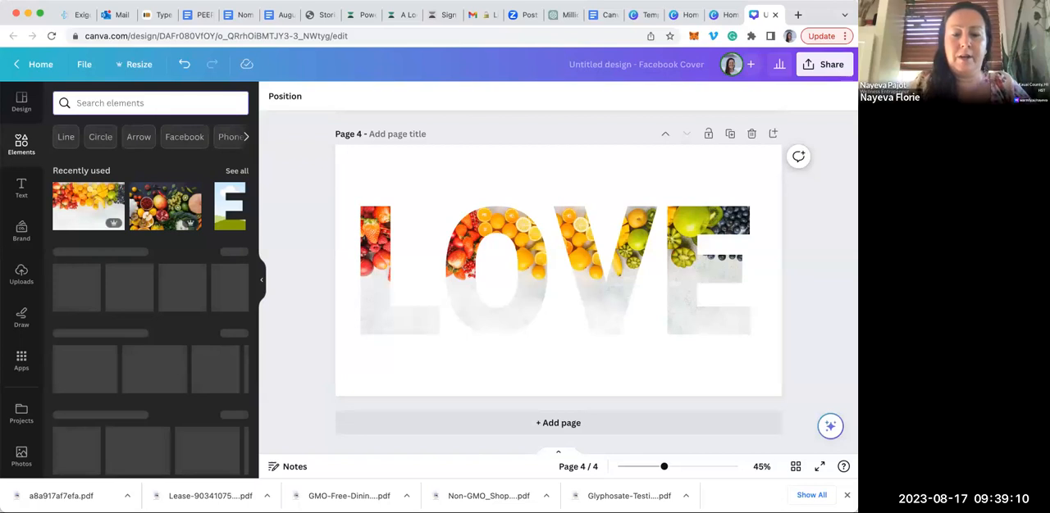
pyautogui.write('yoga')
pyautogui.press('Return')
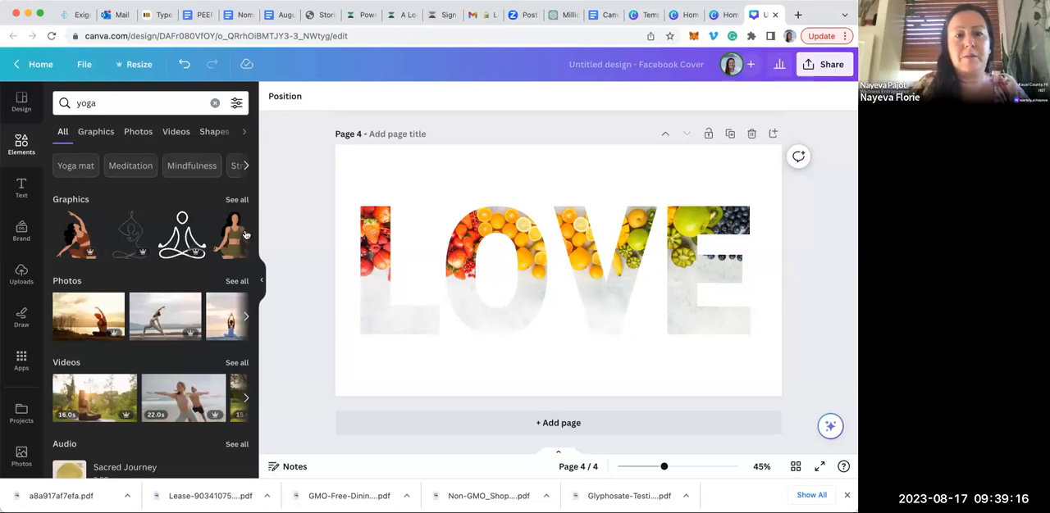
pyautogui.click(246, 235)
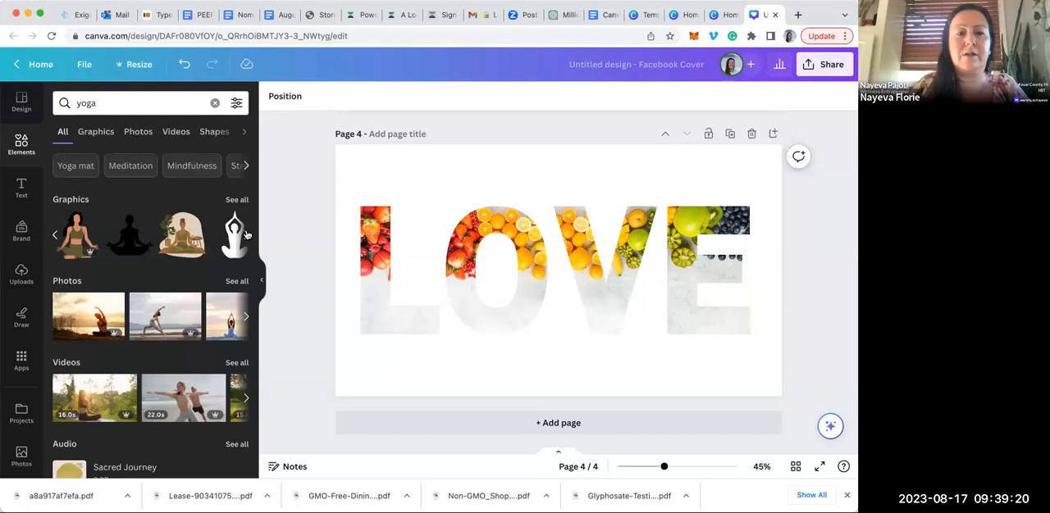
pyautogui.click(246, 235)
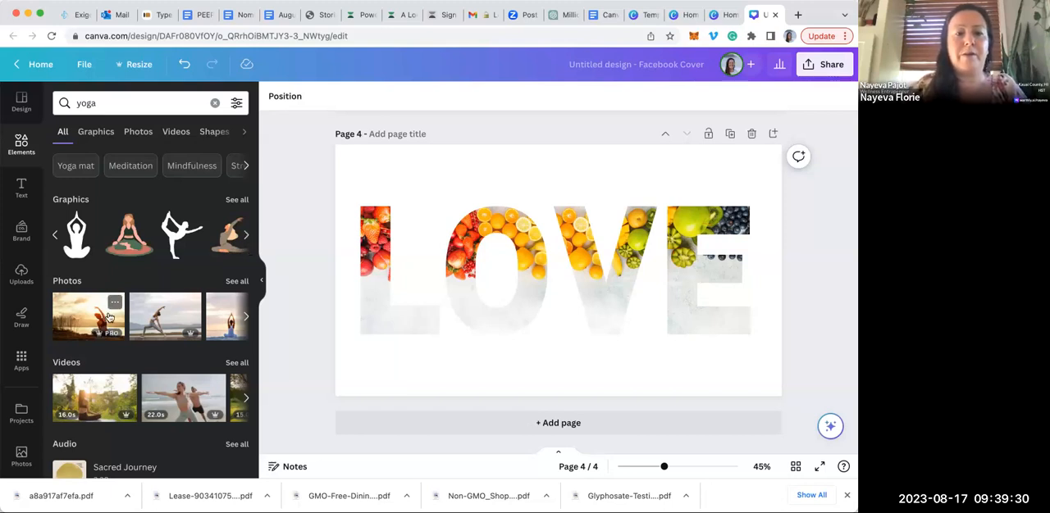
pyautogui.click(152, 320)
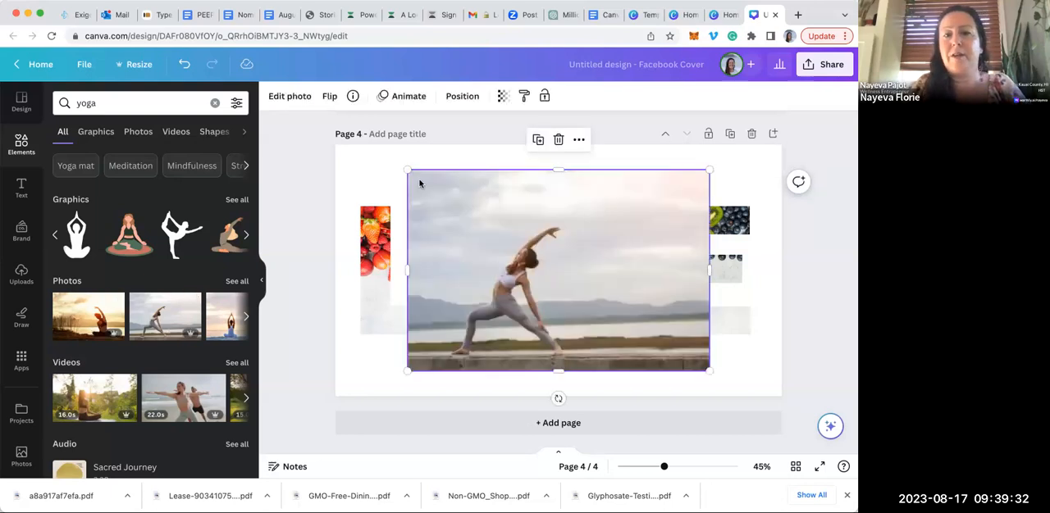
# Enlarge the yoga photo to about 1592 × 1060 px from the page's top-left corner and send it behind the LOVE letters
pyautogui.moveTo(354, 158); pyautogui.dragTo(476, 254)
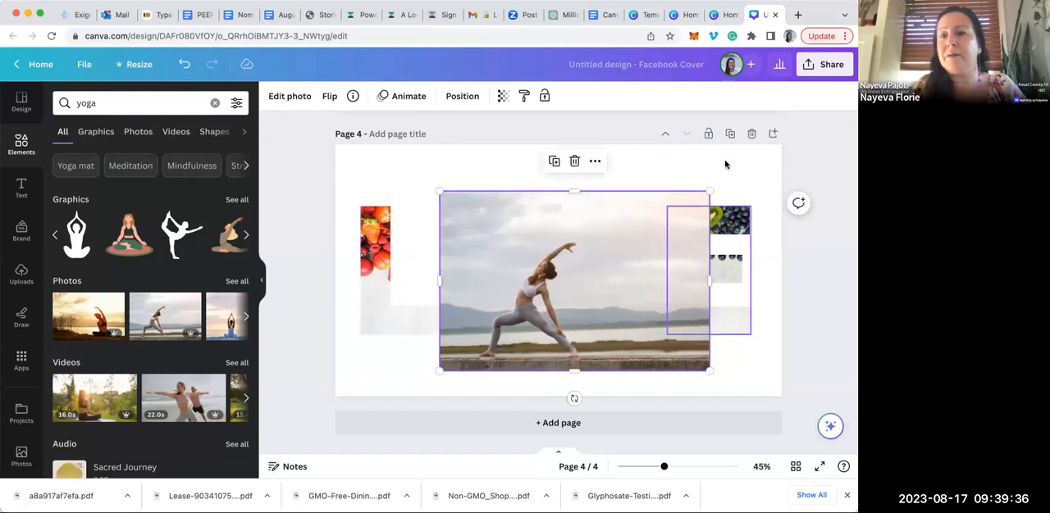
pyautogui.moveTo(616, 213); pyautogui.dragTo(536, 199)
pyautogui.moveTo(605, 324); pyautogui.dragTo(785, 412)
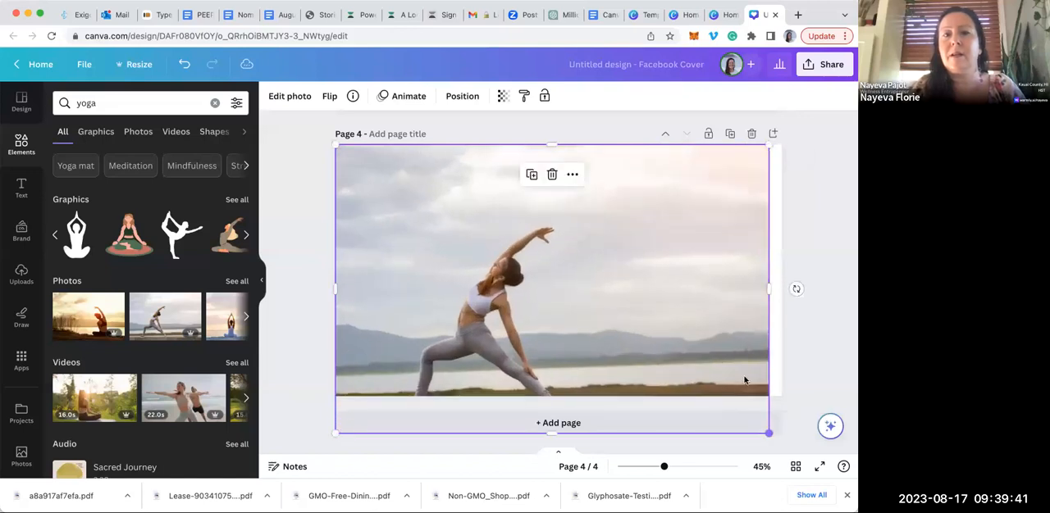
pyautogui.click(461, 96)
pyautogui.click(183, 152)
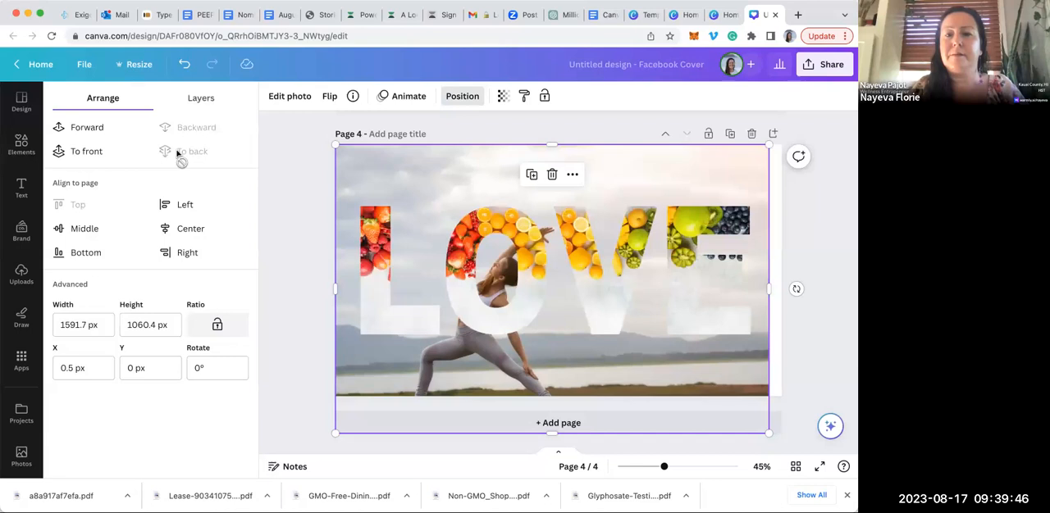
pyautogui.click(292, 246)
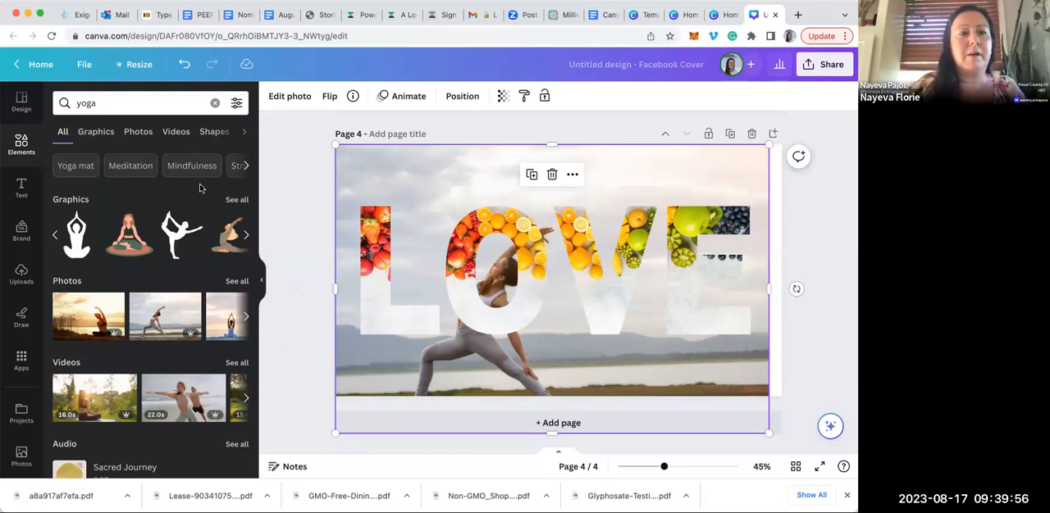
# Return to the home page and create a blank 18 × 24 in portrait poster from the suggested design types
pyautogui.click(22, 101)
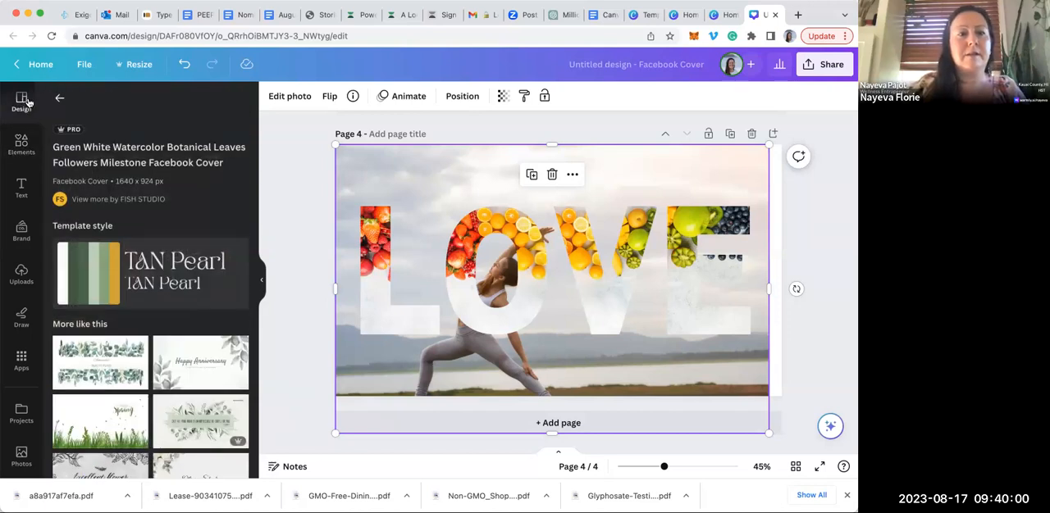
pyautogui.click(35, 69)
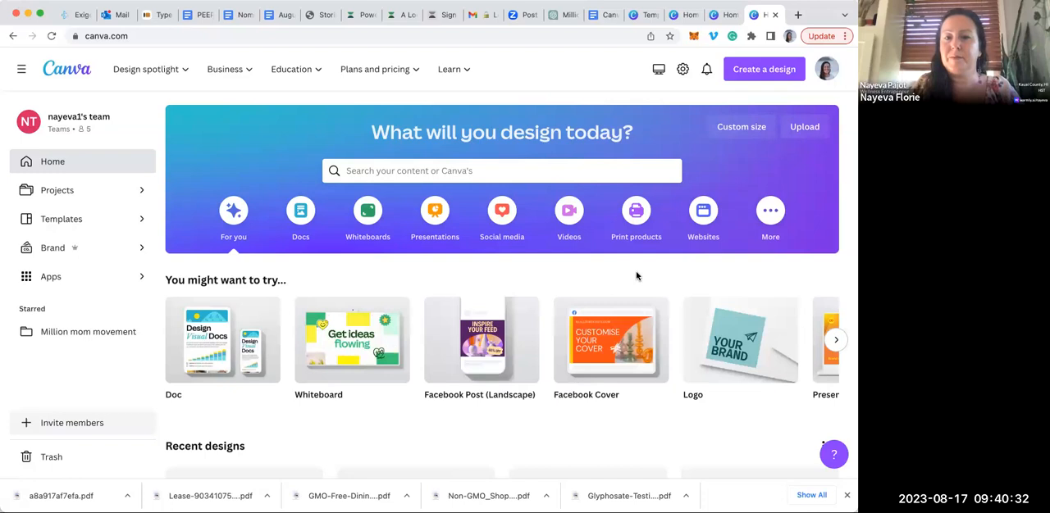
pyautogui.hscroll(1, 564, 406)
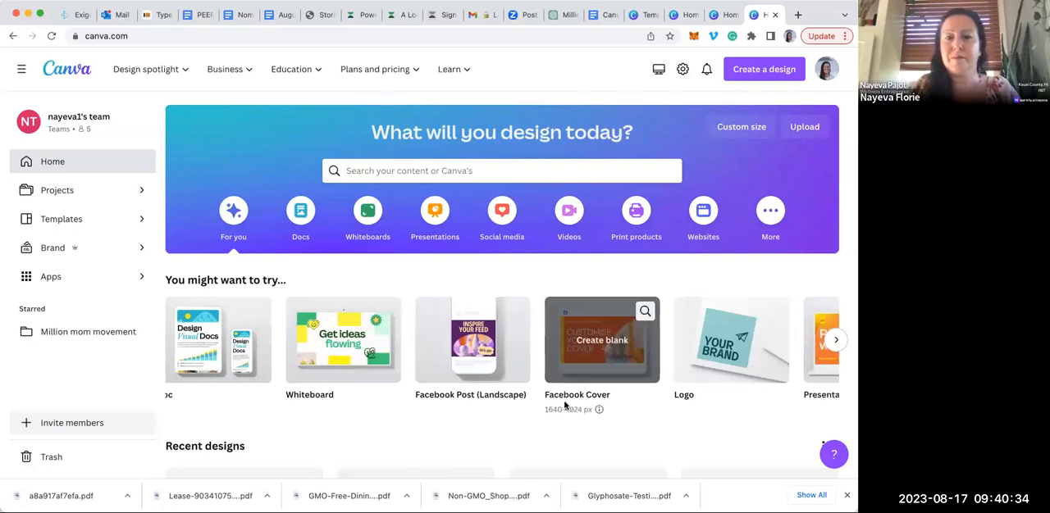
pyautogui.hscroll(8, 564, 406)
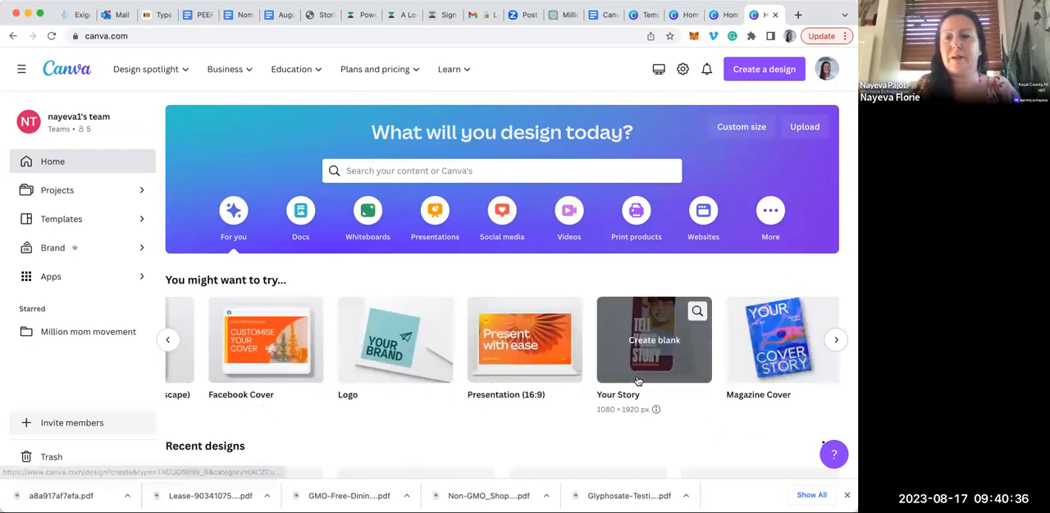
pyautogui.hscroll(6, 638, 380)
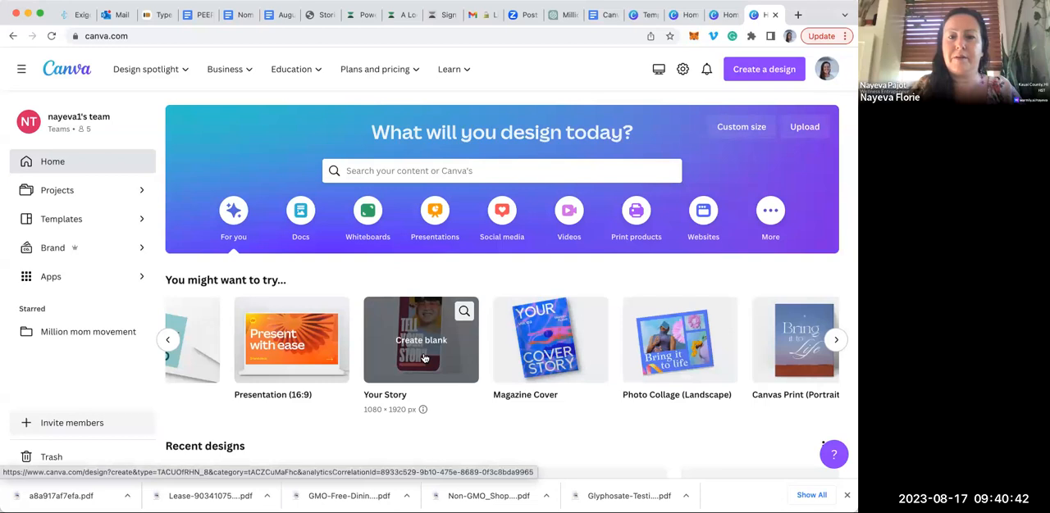
pyautogui.hscroll(-5, 393, 344)
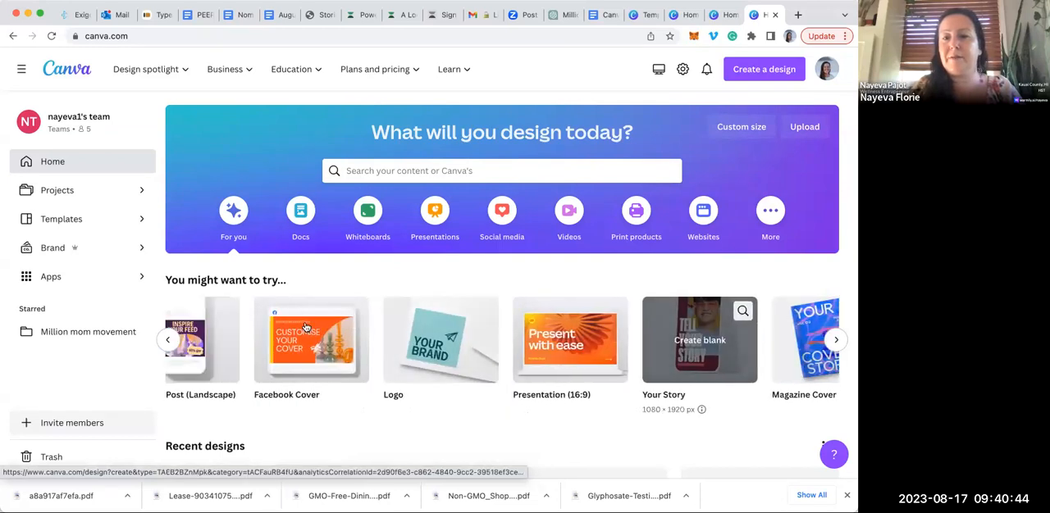
pyautogui.hscroll(1, 305, 328)
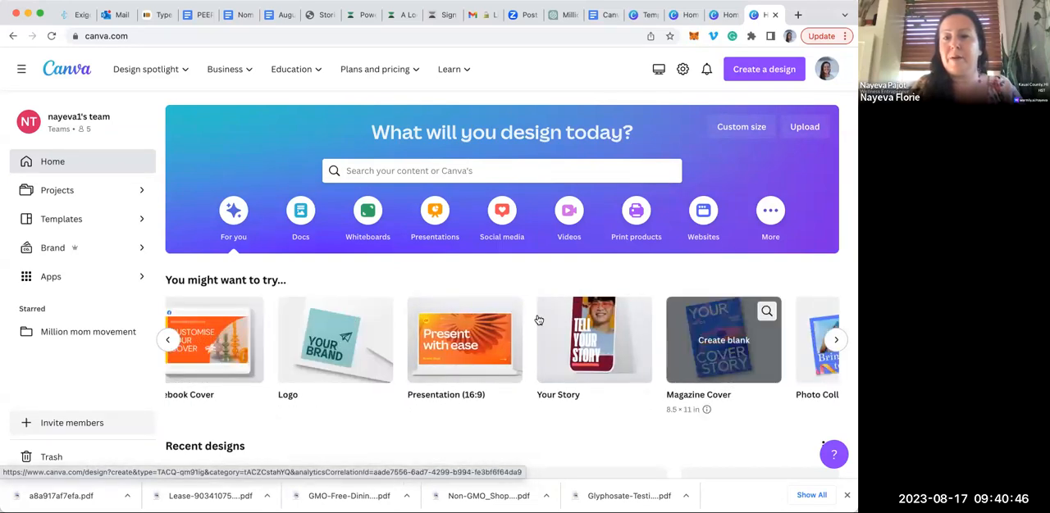
pyautogui.hscroll(4, 591, 337)
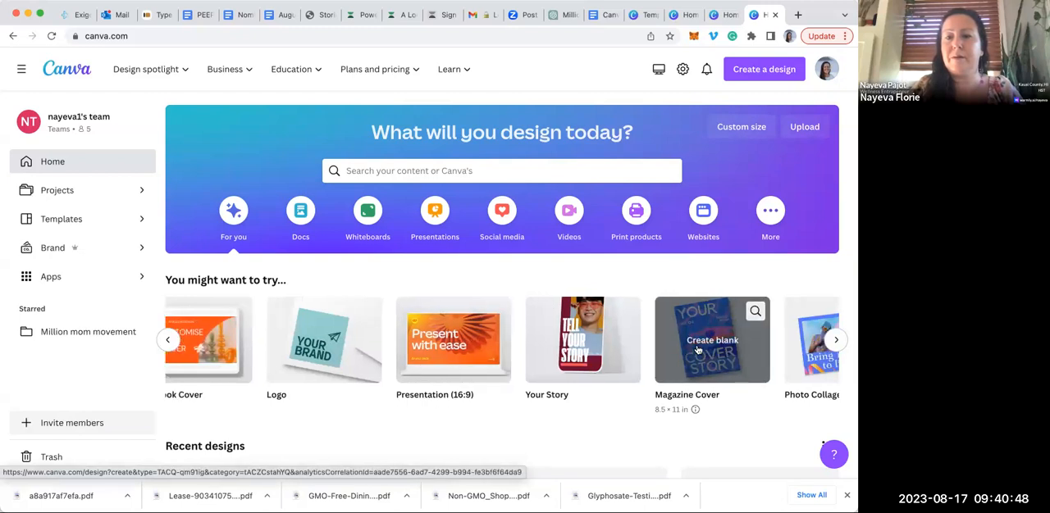
pyautogui.hscroll(10, 697, 348)
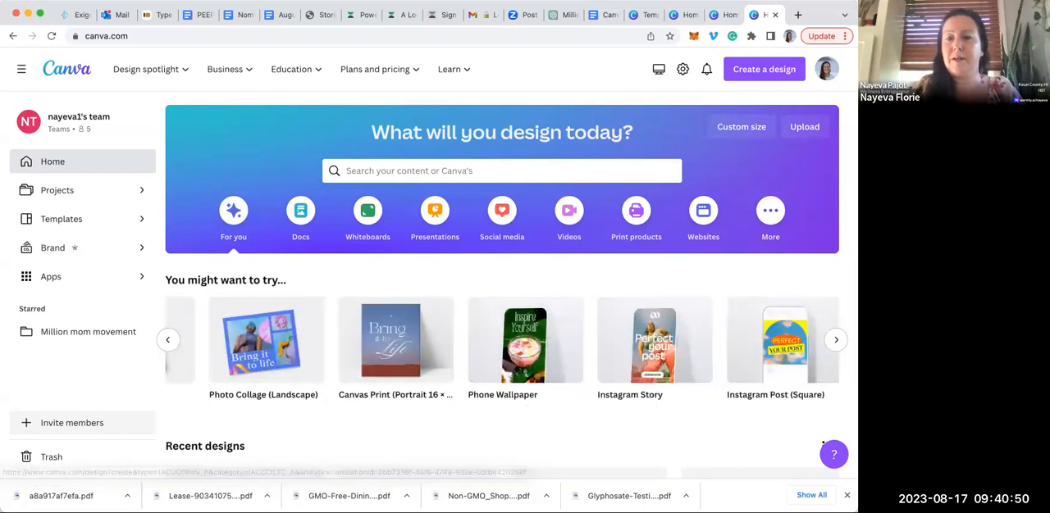
pyautogui.hscroll(10, 624, 373)
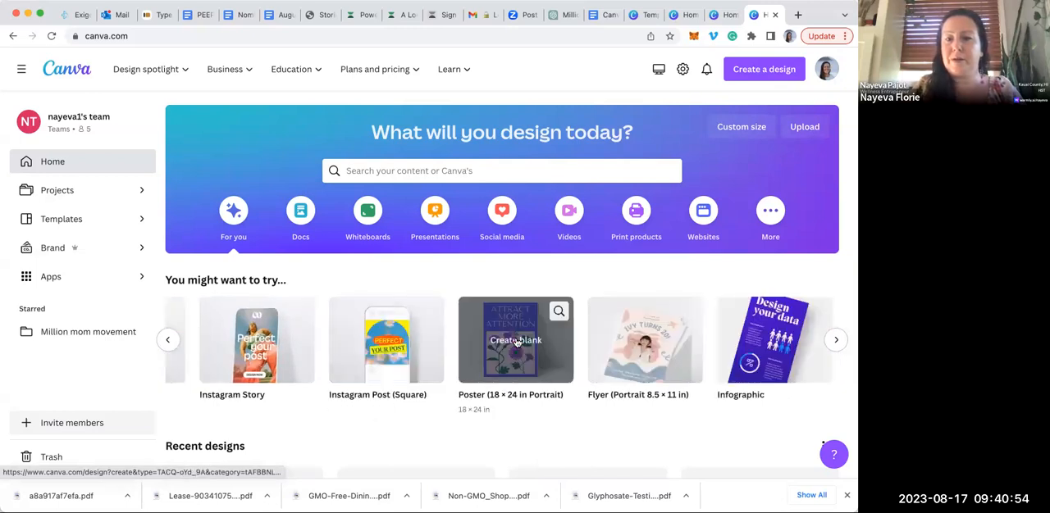
pyautogui.click(517, 343)
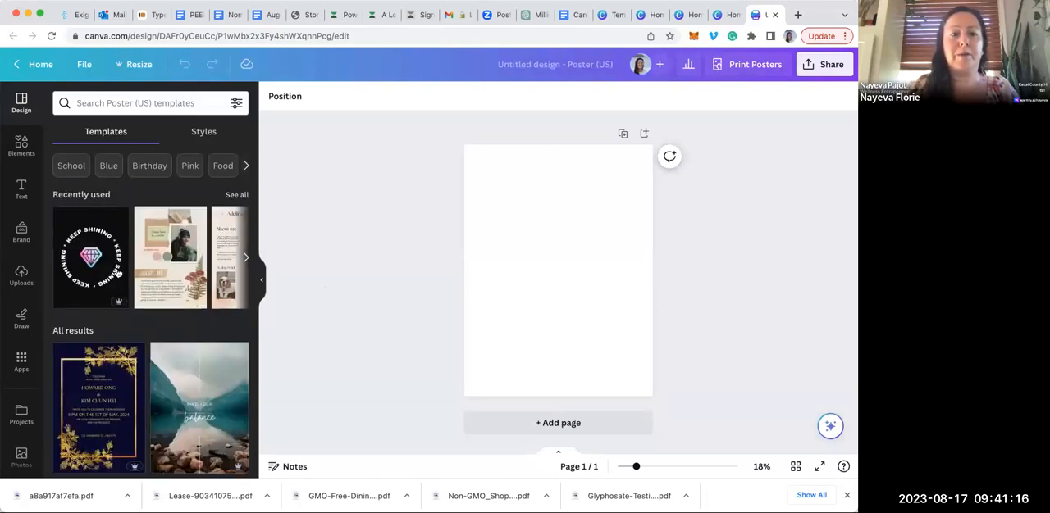
# Try the Beige Aesthetic Collage All About Me Poster template from the recently used ones and undo it
pyautogui.hscroll(2, 181, 269)
pyautogui.hscroll(2, 181, 269)
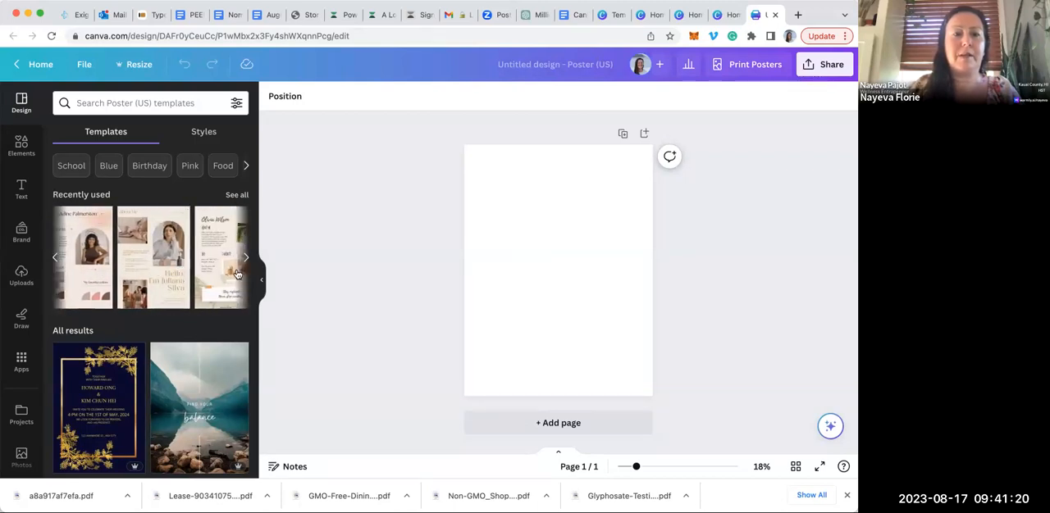
pyautogui.hscroll(1, 205, 284)
pyautogui.hscroll(-3, 206, 285)
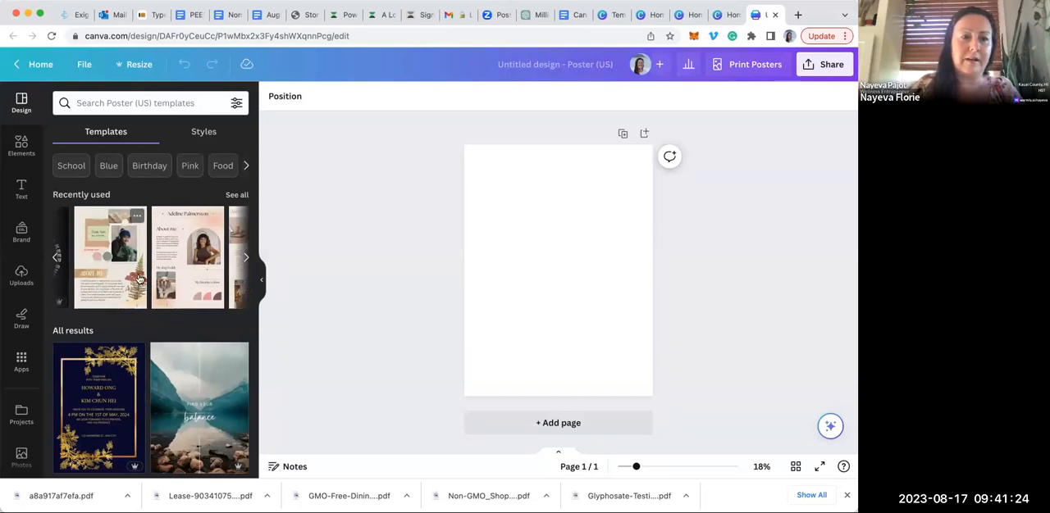
pyautogui.click(127, 280)
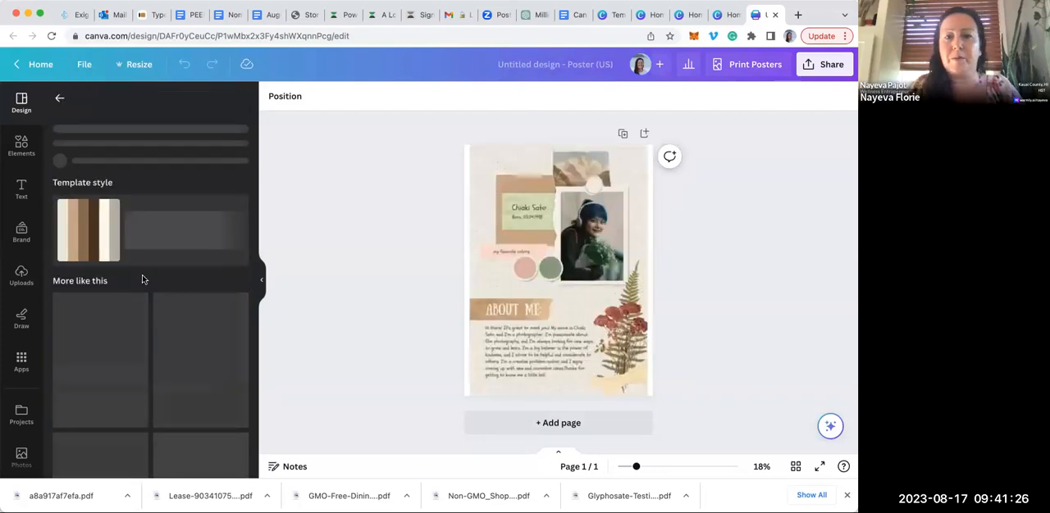
pyautogui.click(622, 331)
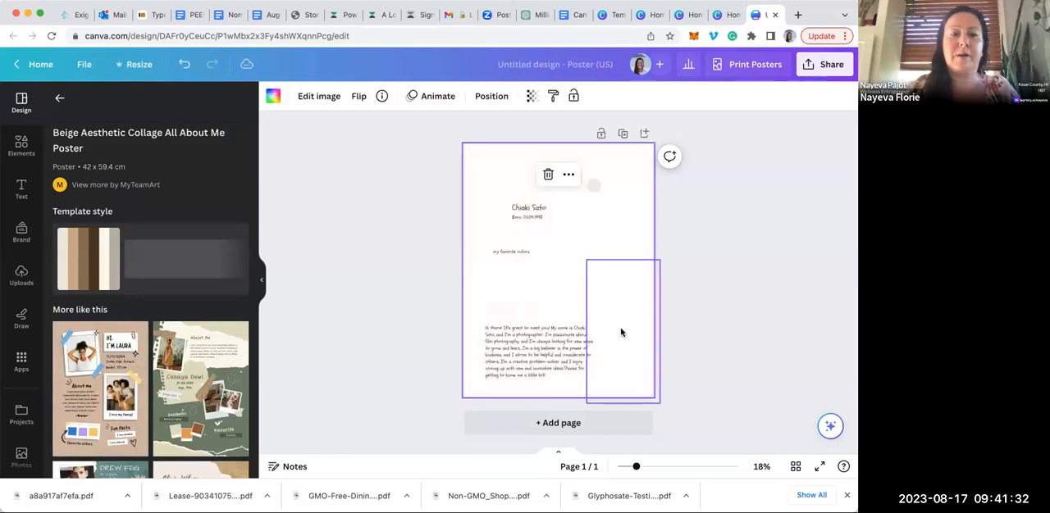
pyautogui.click(184, 64)
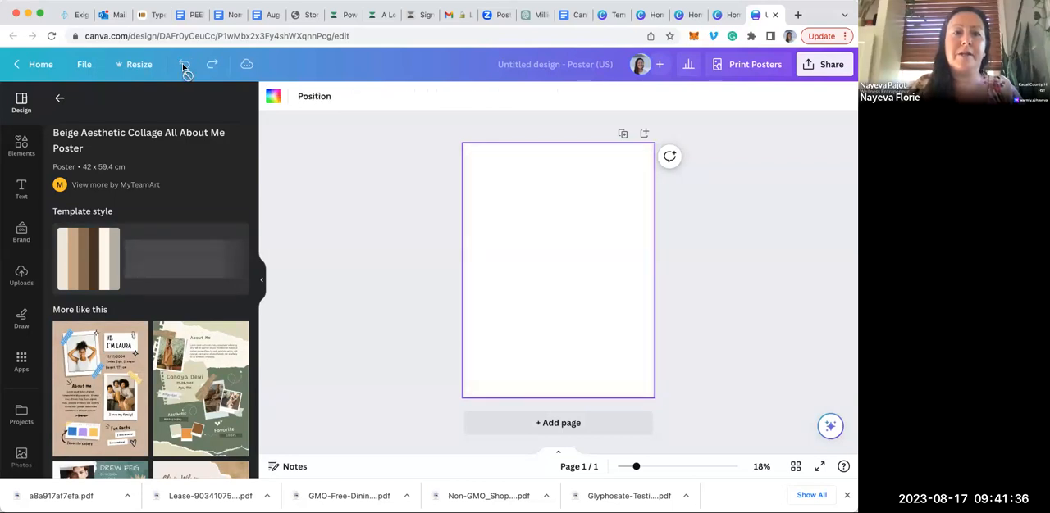
# Apply the Dusty Blue and Gold Elegant Floral Watercolor Wedding Invitation Poster template to the blank poster
pyautogui.click(58, 101)
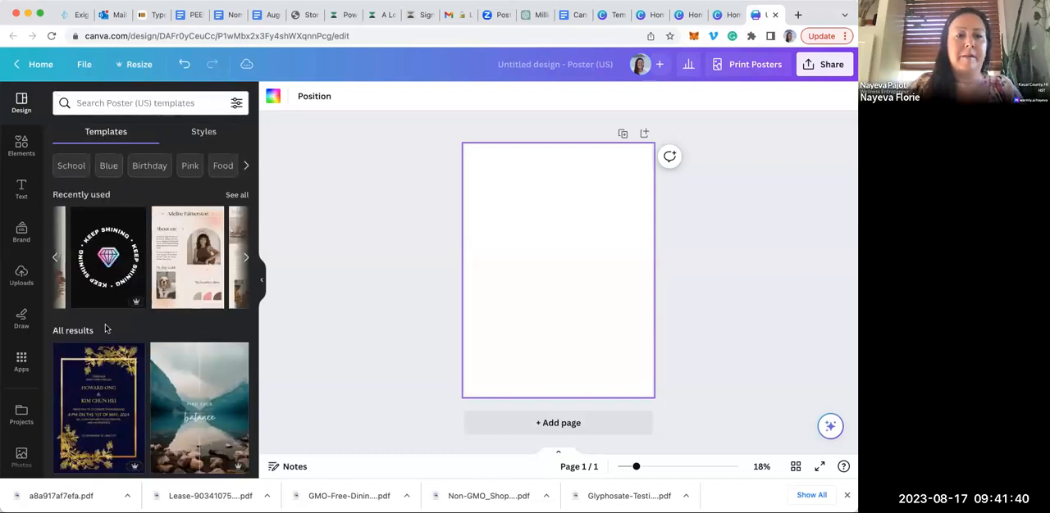
pyautogui.scroll(-5, 95, 335)
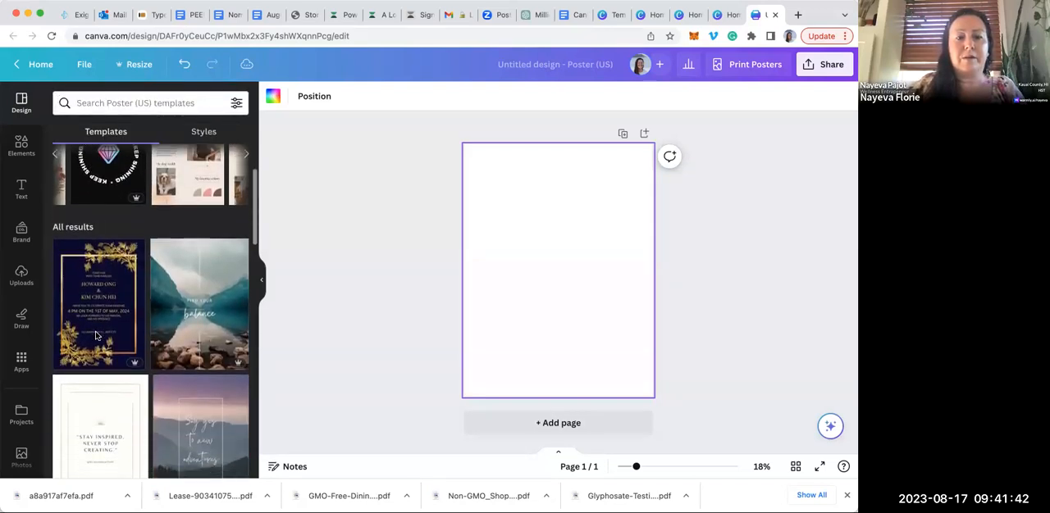
pyautogui.scroll(-5, 96, 337)
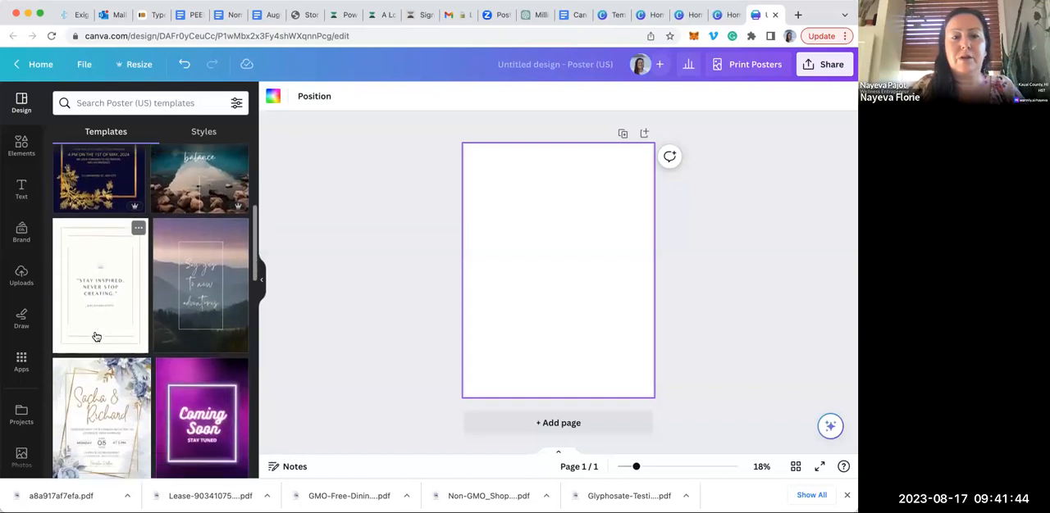
pyautogui.scroll(-2, 96, 337)
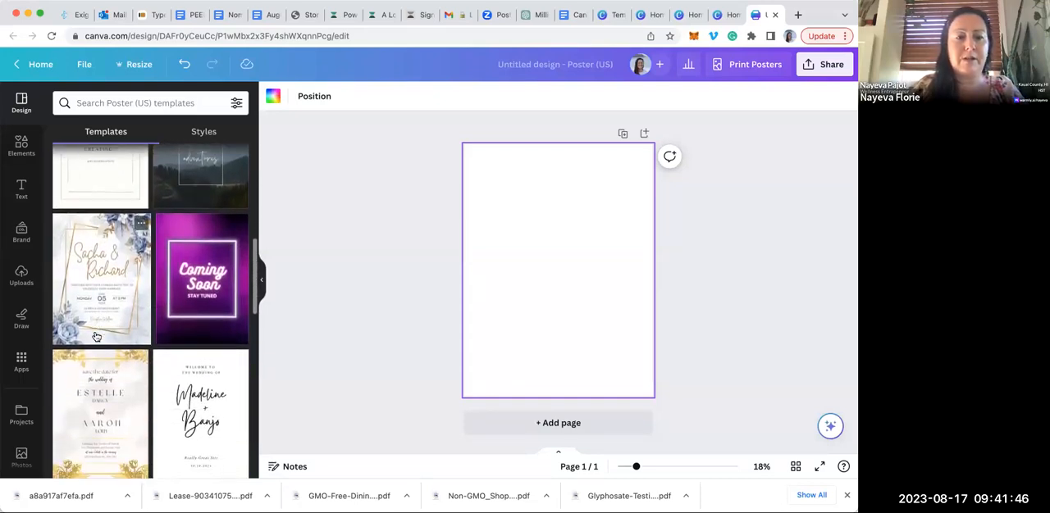
pyautogui.click(117, 261)
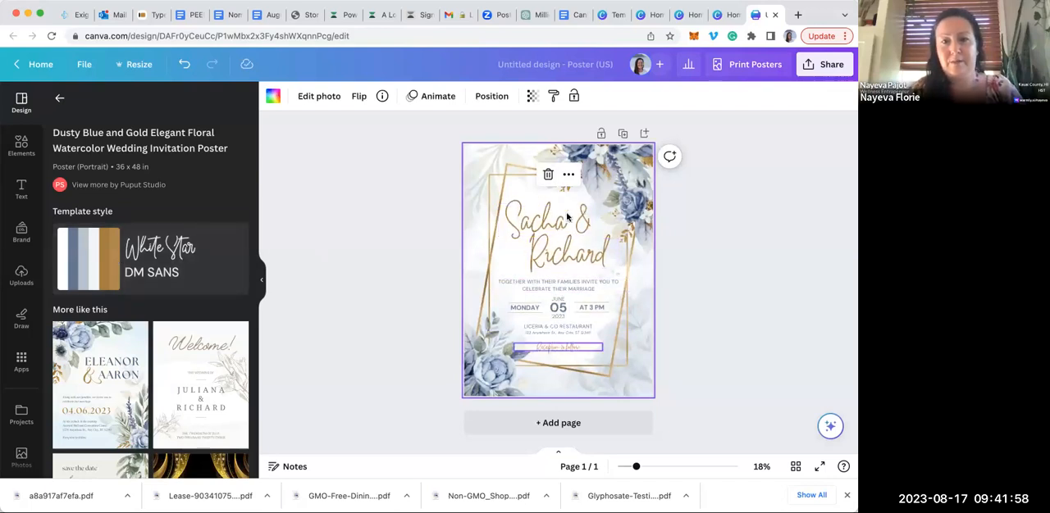
# Replace the poster's design with the Gold Floral Rustic Wedding Invitation Poster template from the template list
pyautogui.click(59, 100)
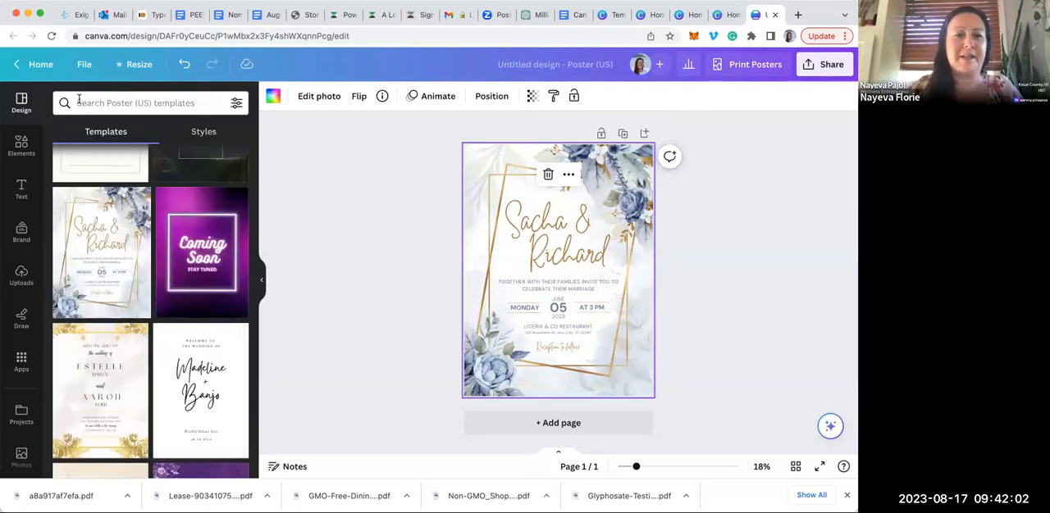
pyautogui.scroll(-5, 214, 311)
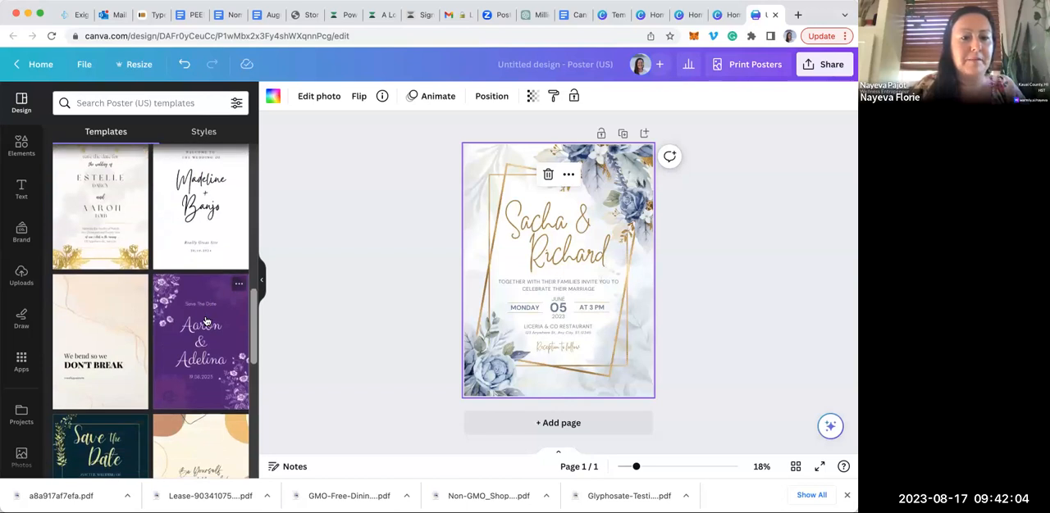
pyautogui.scroll(-5, 205, 321)
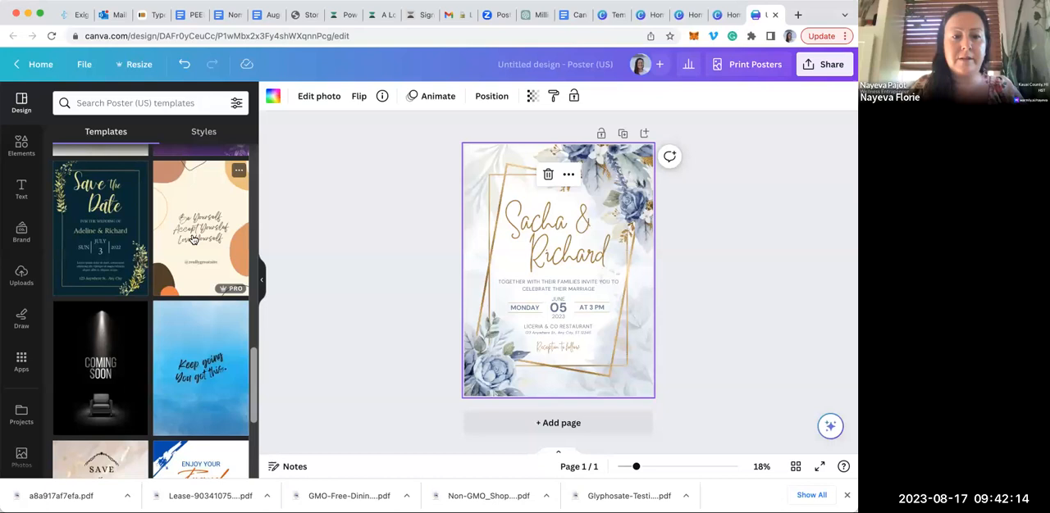
pyautogui.scroll(-7, 193, 239)
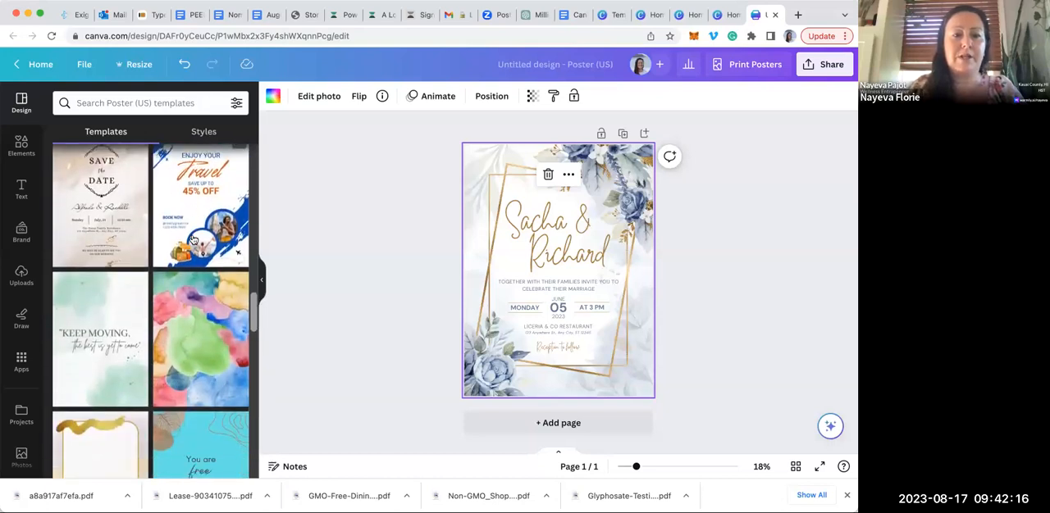
pyautogui.scroll(-4, 193, 239)
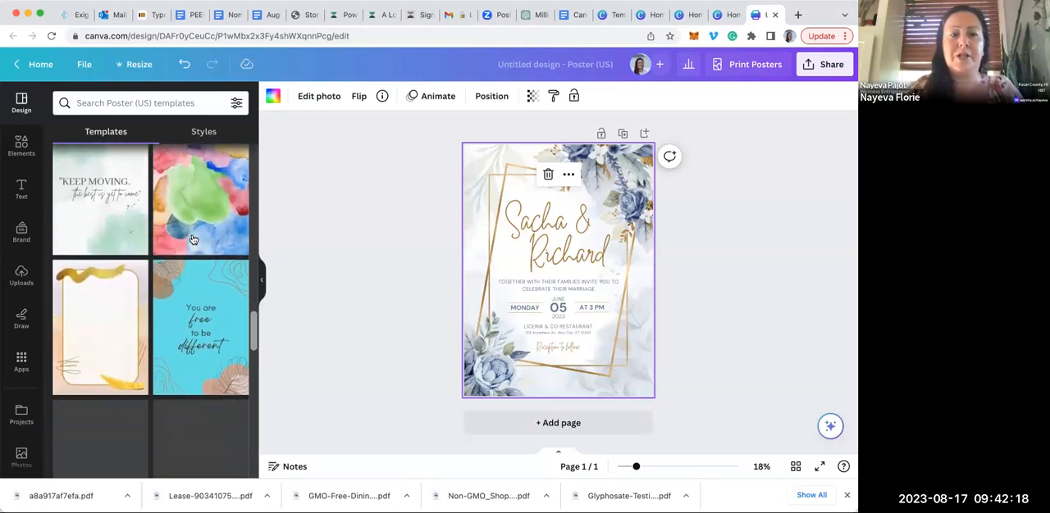
pyautogui.scroll(-3, 192, 239)
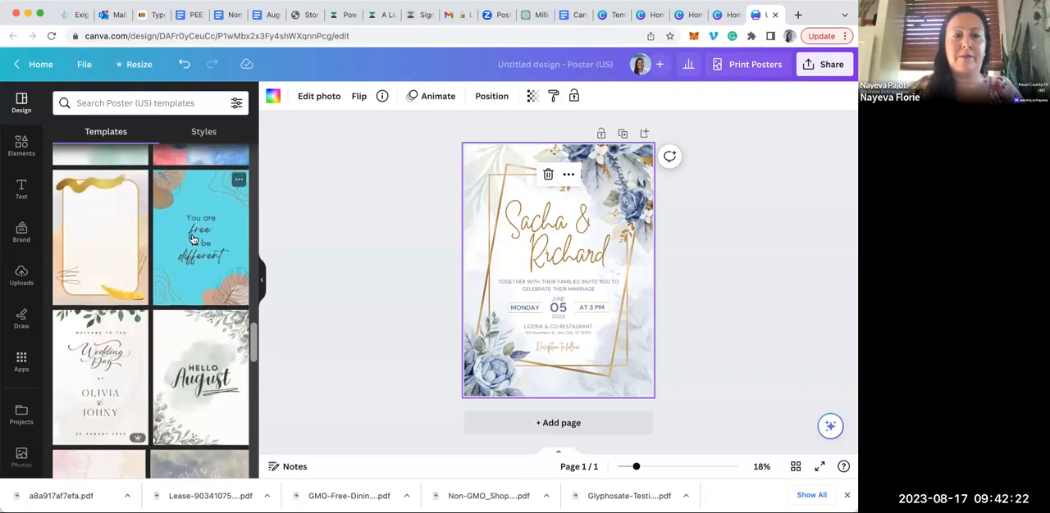
pyautogui.scroll(-5, 193, 239)
pyautogui.scroll(-6, 193, 239)
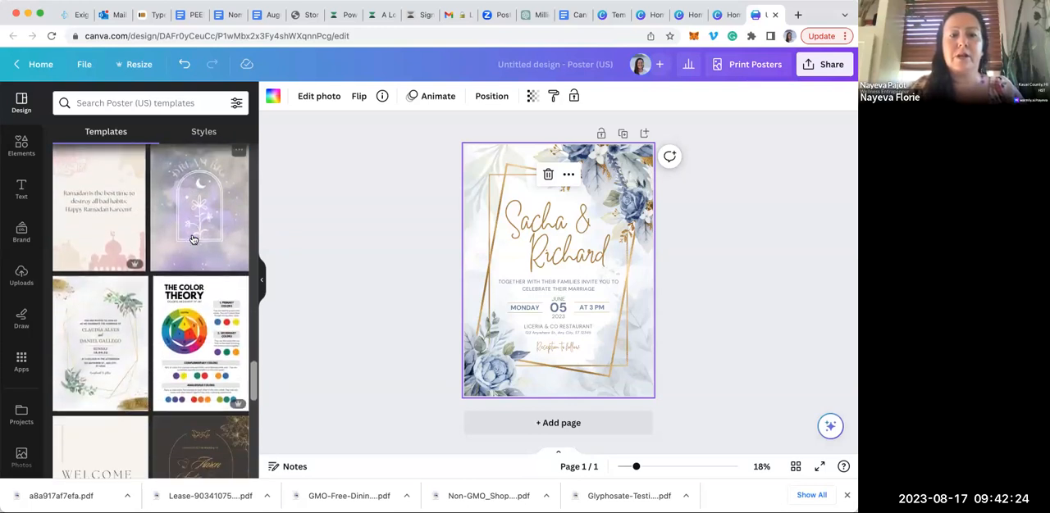
pyautogui.scroll(-1, 193, 239)
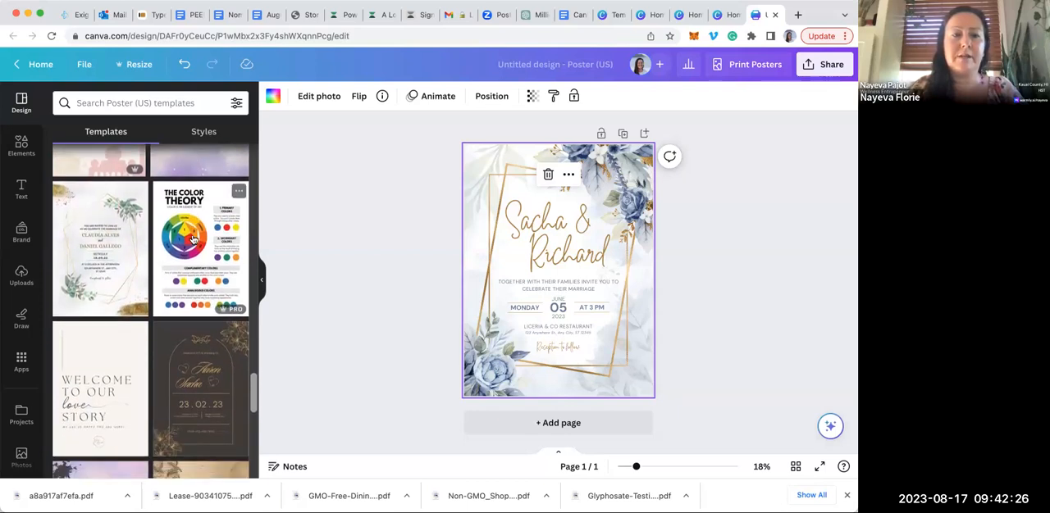
pyautogui.click(97, 250)
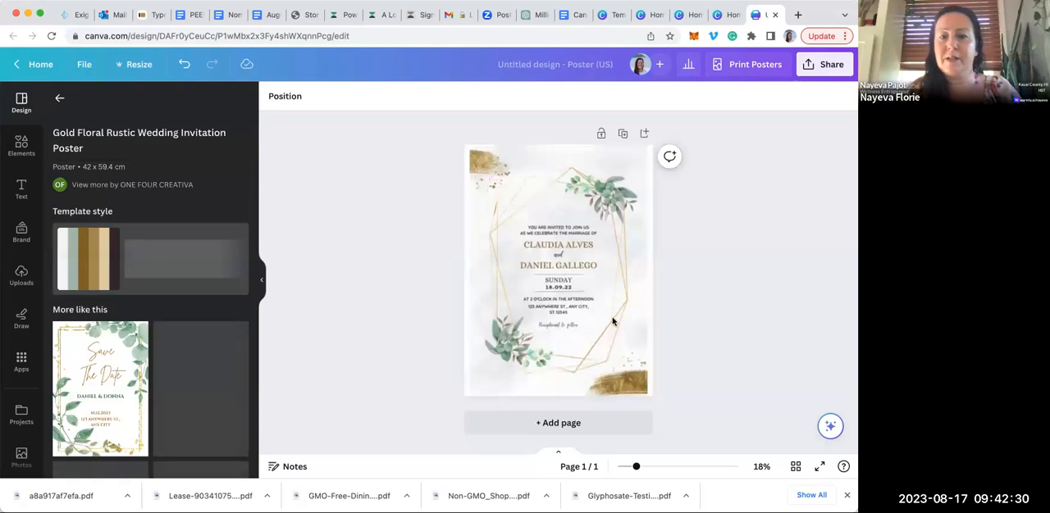
pyautogui.click(572, 357)
pyautogui.click(675, 322)
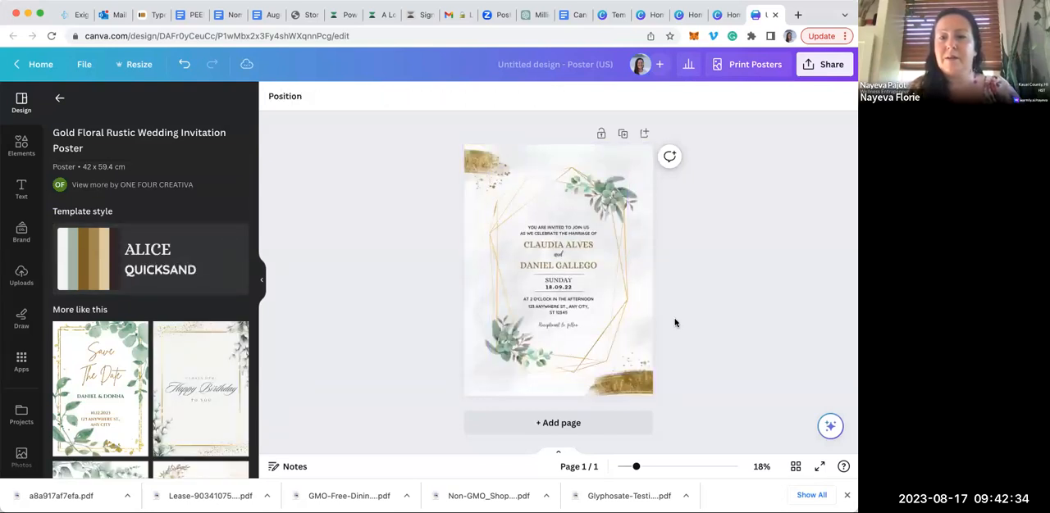
pyautogui.click(629, 339)
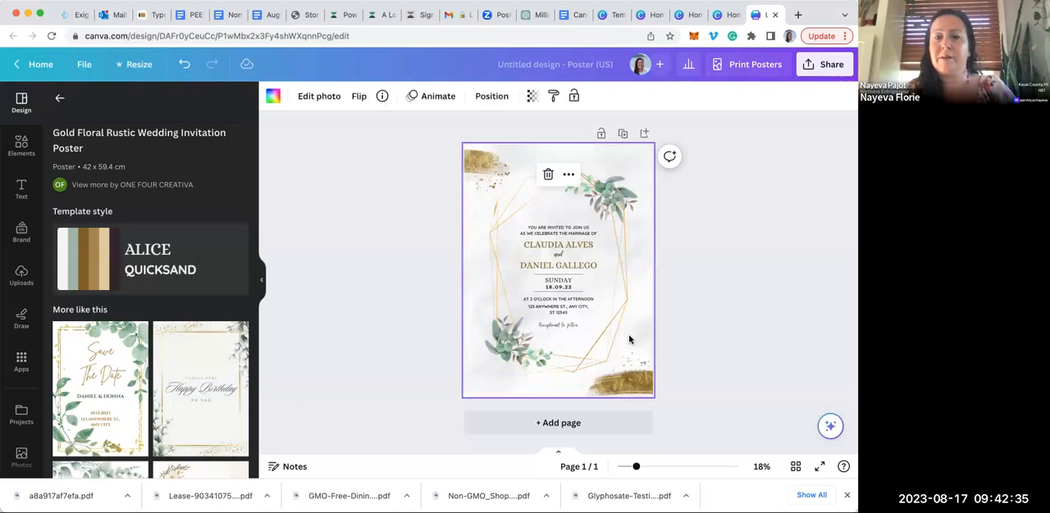
pyautogui.doubleClick(576, 248)
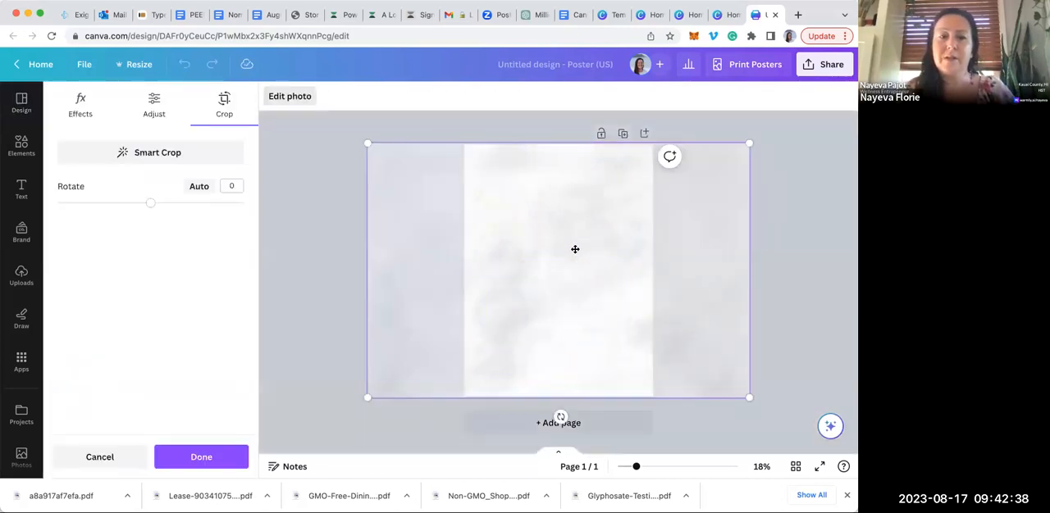
pyautogui.click(321, 248)
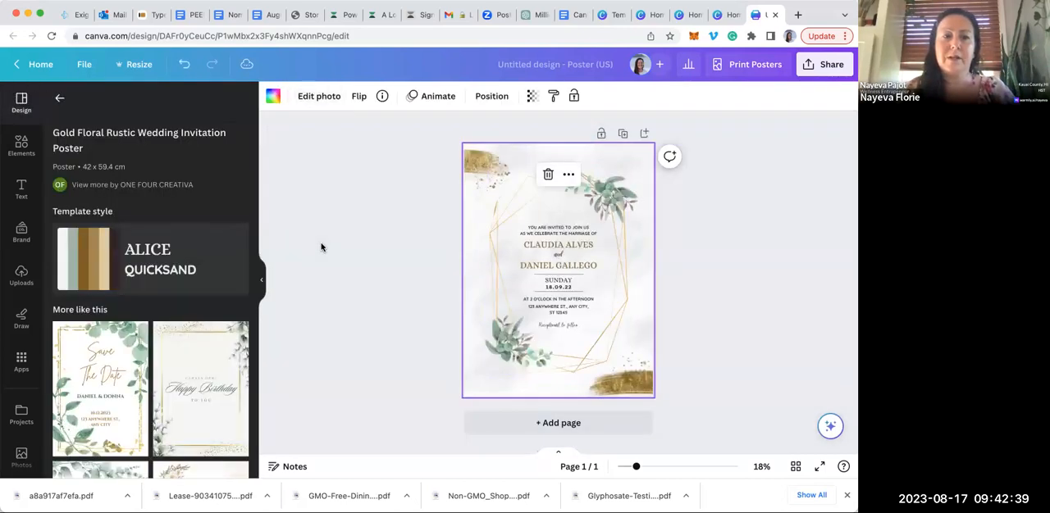
# Replace the invitation line above the names with "JOIN US THIS SEPTEMBER"
pyautogui.click(570, 235)
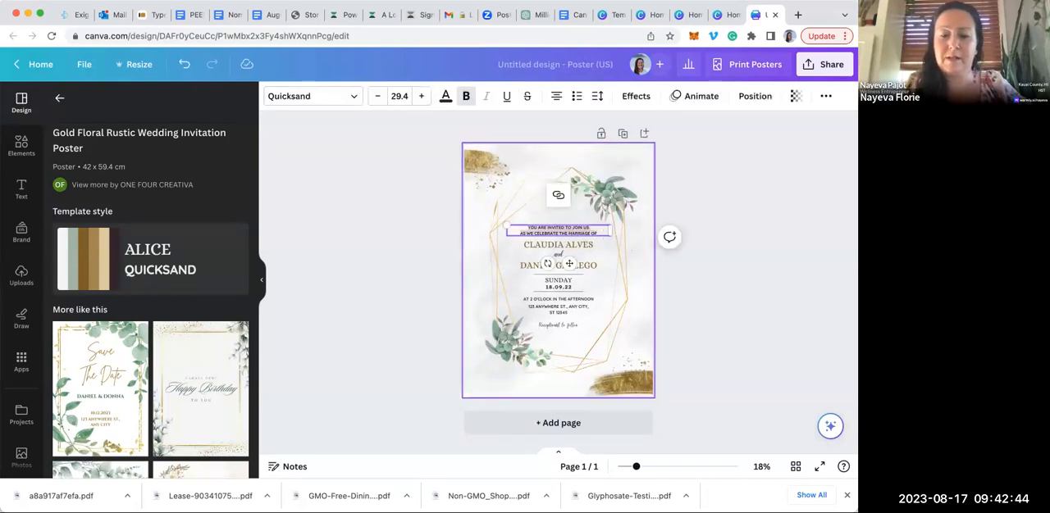
pyautogui.write('JOIN US THIS SEPTEMBER!')
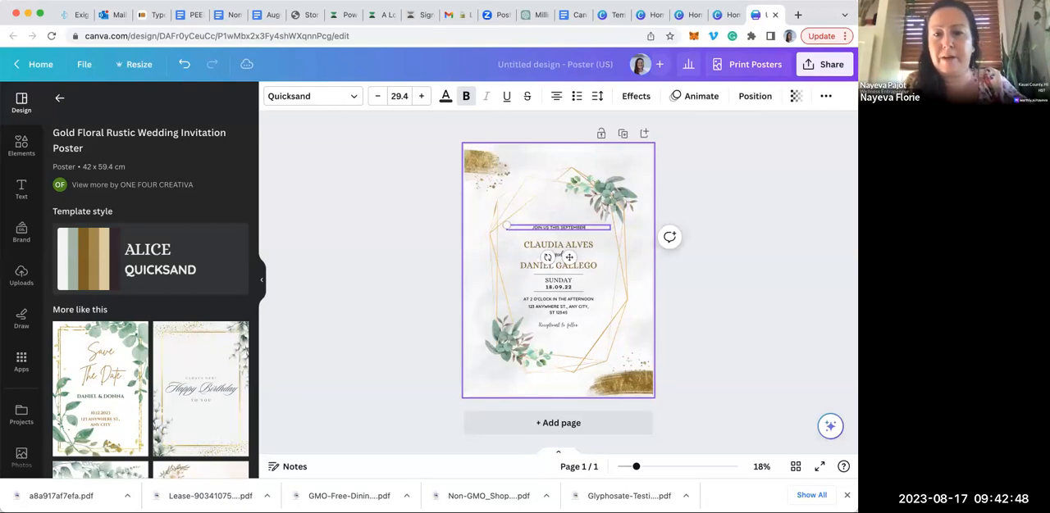
# Replace the first name in the poster's heading with "WOBM WISDOM"
pyautogui.click(585, 244)
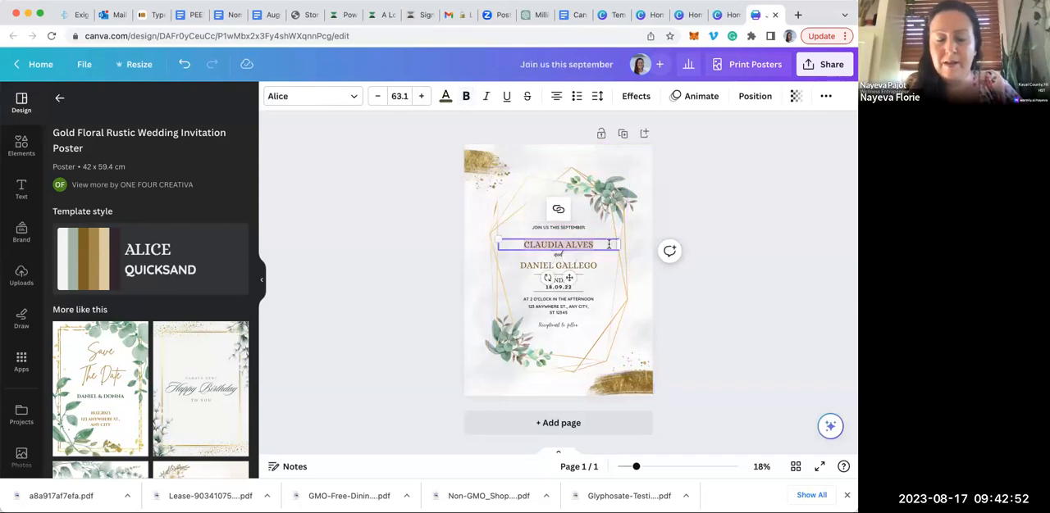
pyautogui.write('WI')
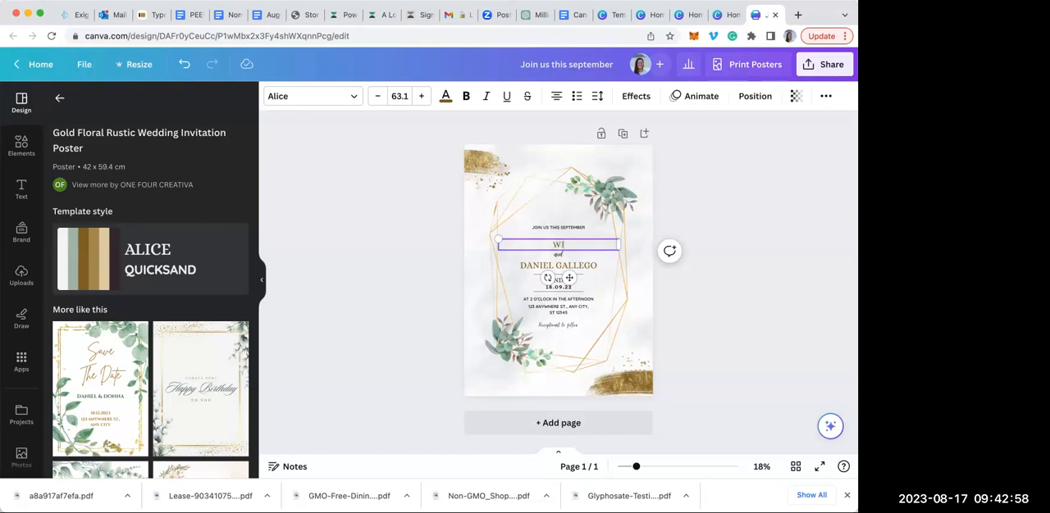
pyautogui.write('P')
pyautogui.write('OBM')
pyautogui.write(' WISDO')
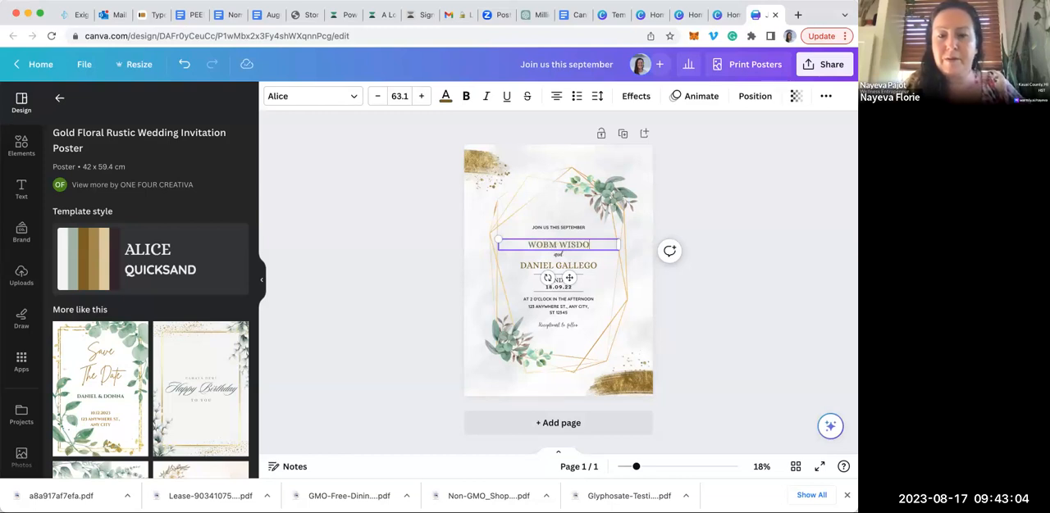
pyautogui.write('M')
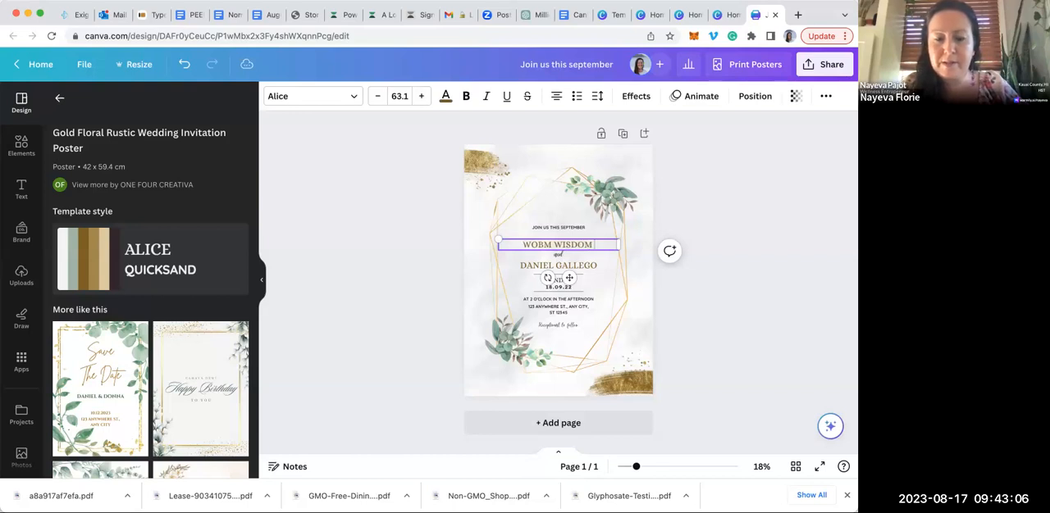
# Replace the second name, below "and", with "WELLNESS"
pyautogui.click(580, 266)
pyautogui.click(580, 266)
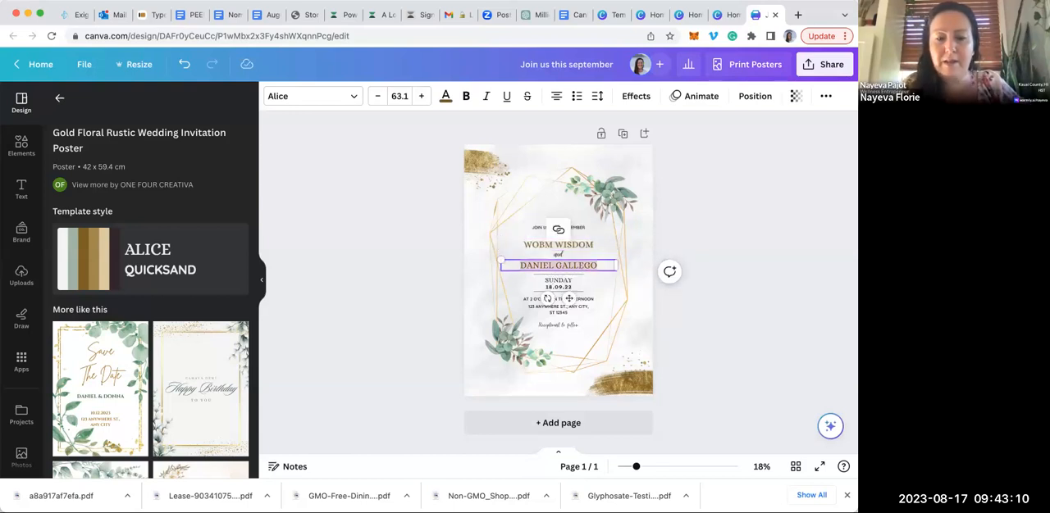
pyautogui.hotkey('ctrl', 'a')
pyautogui.write('WELLNESS')
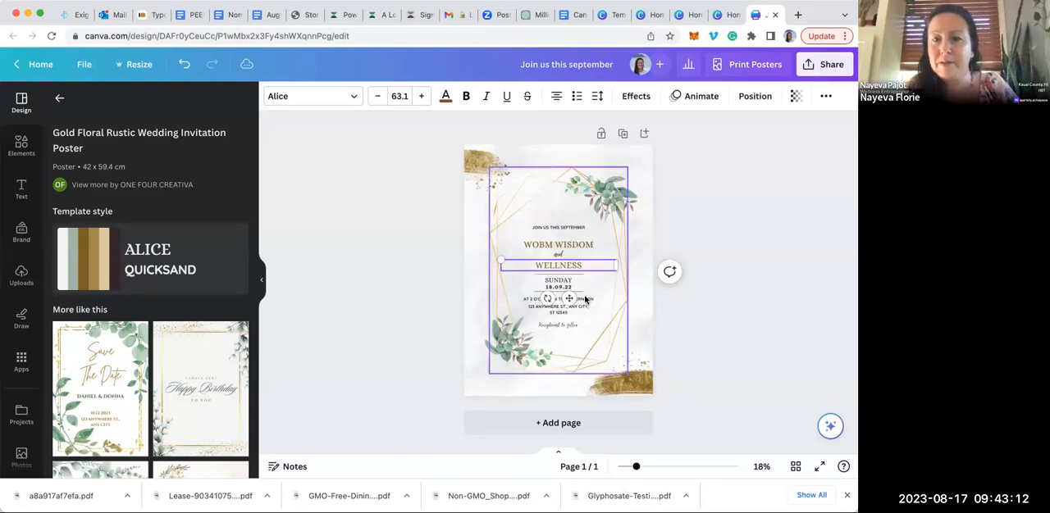
# Change the weekday line to "SEPTEMBER" and the date line below it to "6-10TH"
pyautogui.doubleClick(564, 280)
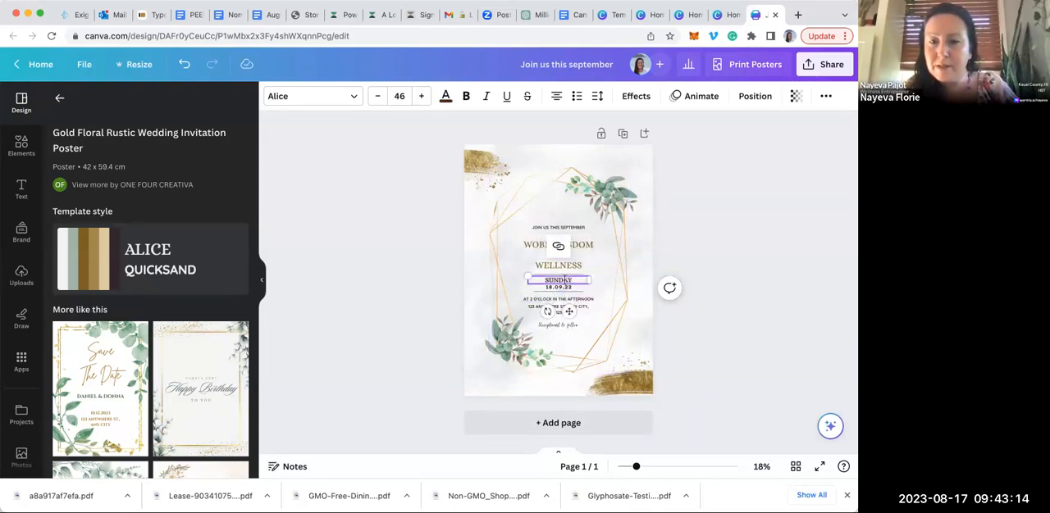
pyautogui.write('SEPTEMBER ')
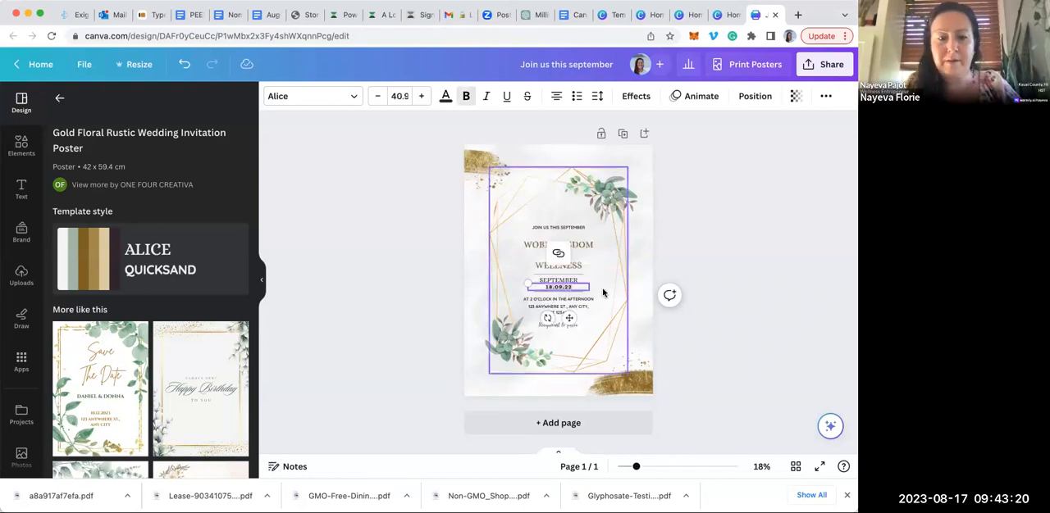
pyautogui.write('6-10TH')
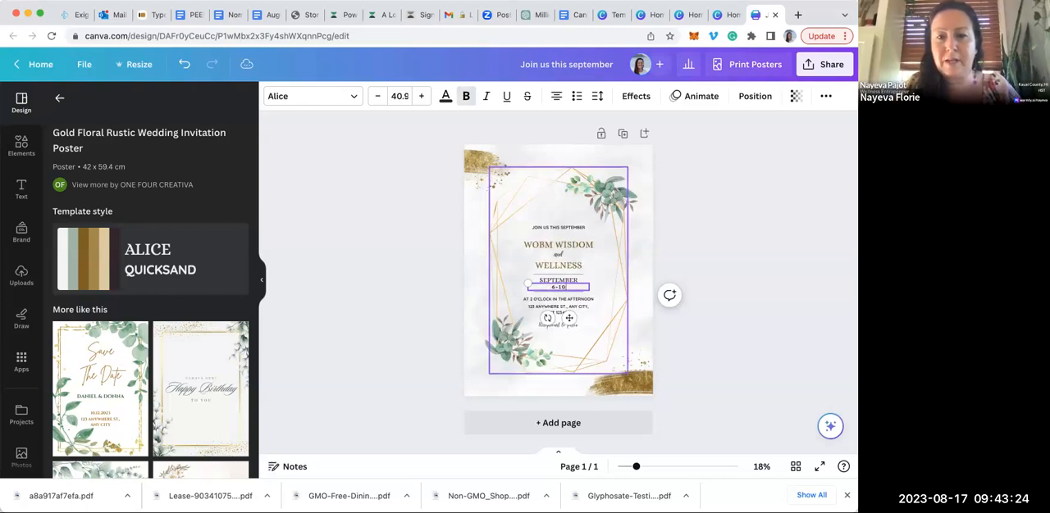
# Replace the time line with "AT THE NATIVE SPRINGS OASIS" and the placeholder address with "WELDON CA"
pyautogui.click(578, 301)
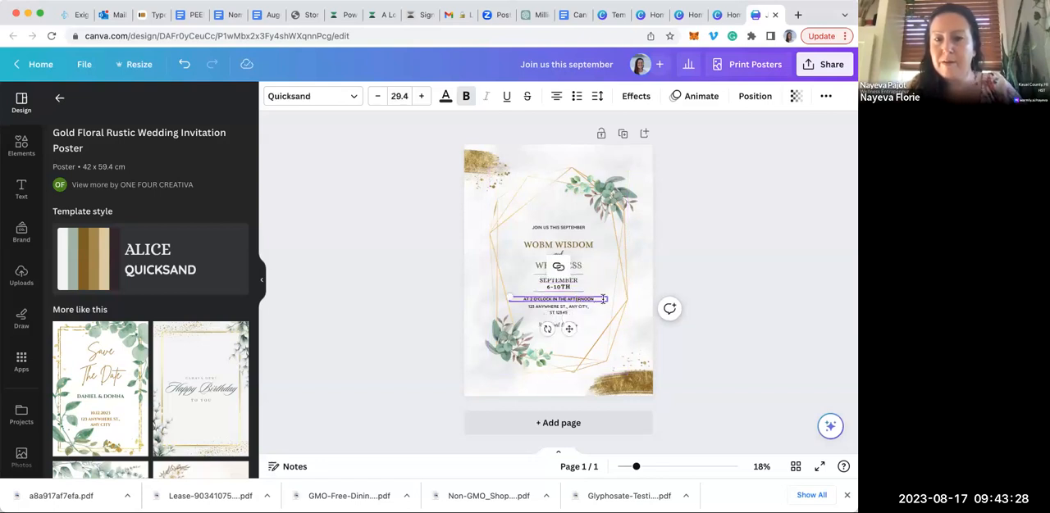
pyautogui.write('at')
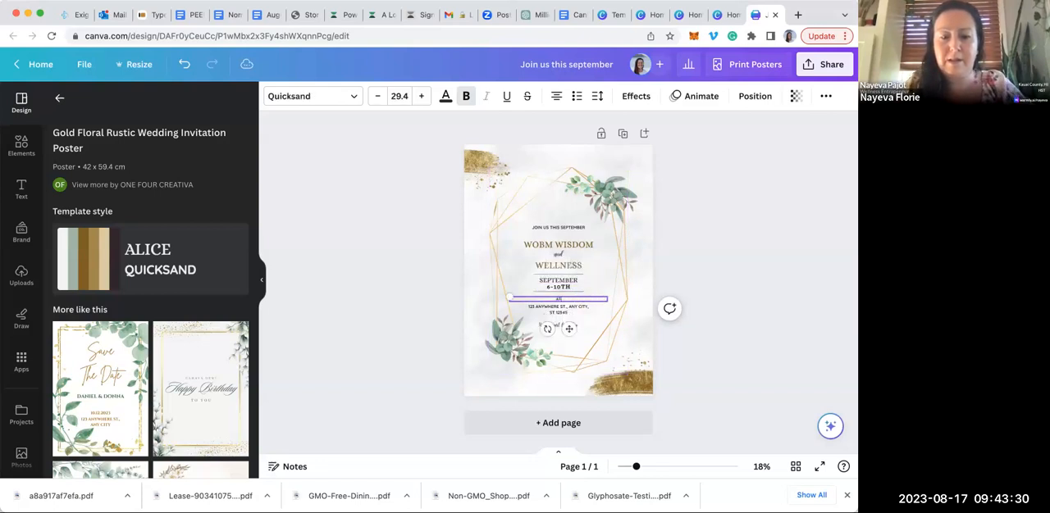
pyautogui.write(' the native springs on')
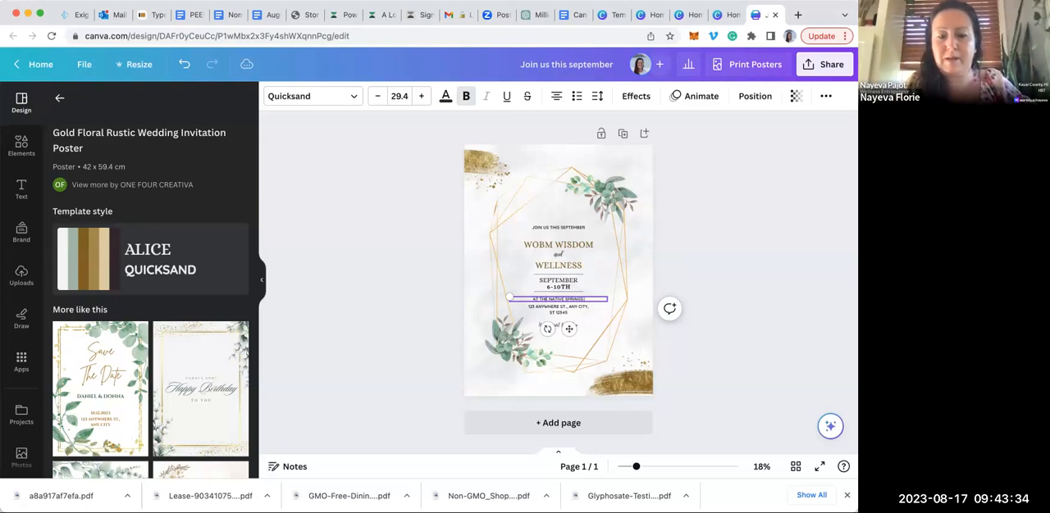
pyautogui.write('sis')
pyautogui.click(584, 308)
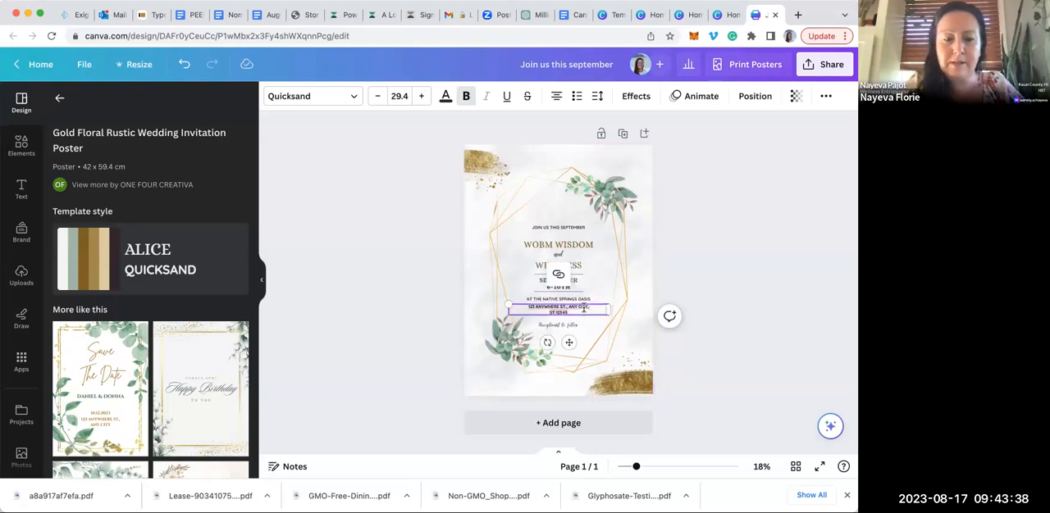
pyautogui.write('WELDON CA')
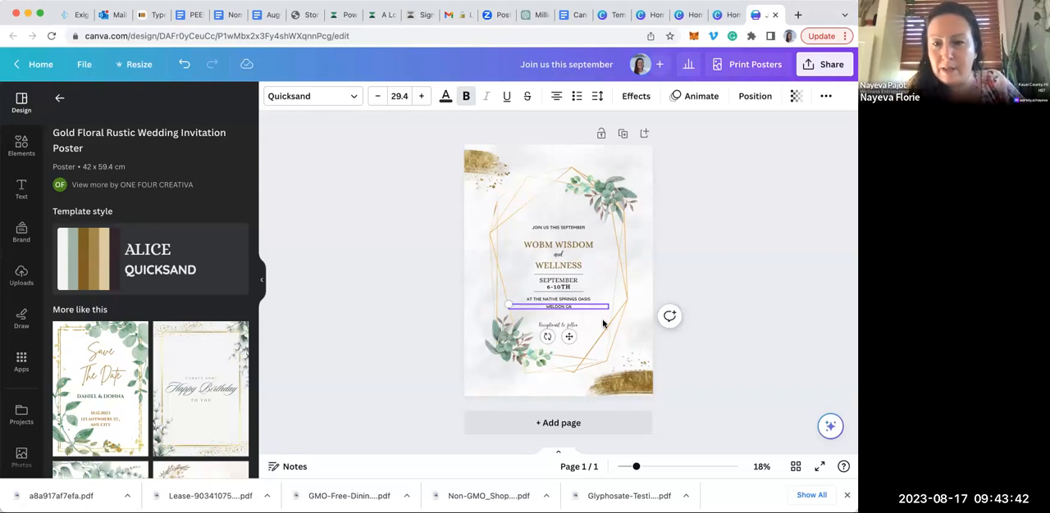
# Replace the script line at the end of the text with "Ask me how to reserve your spot today"
pyautogui.click(569, 325)
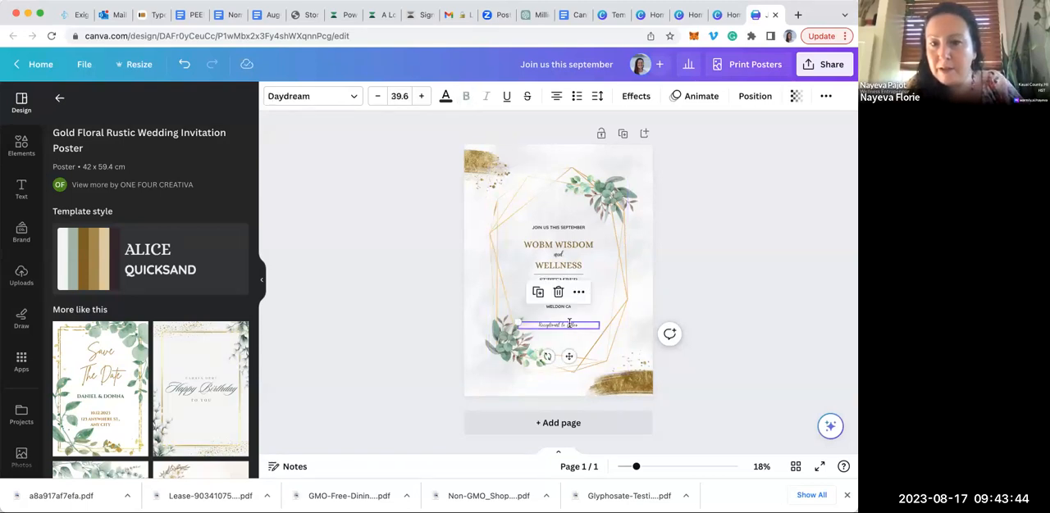
pyautogui.write('Ca')
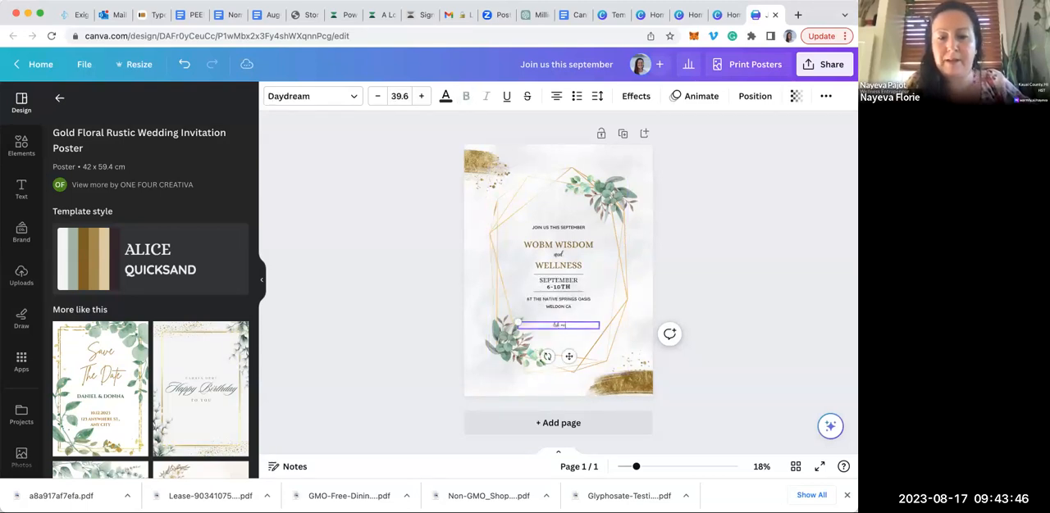
pyautogui.write('k me how to')
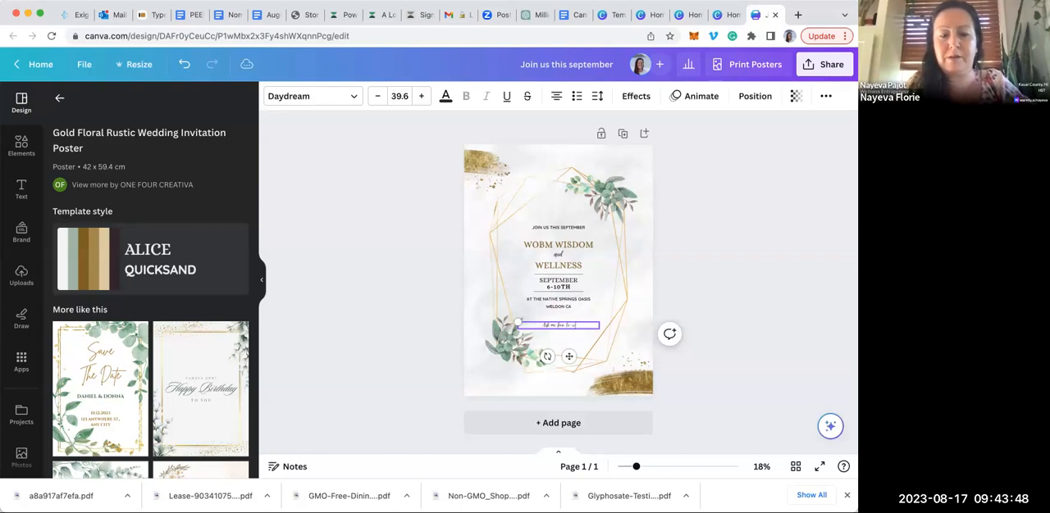
pyautogui.write(' reserve your spot today!')
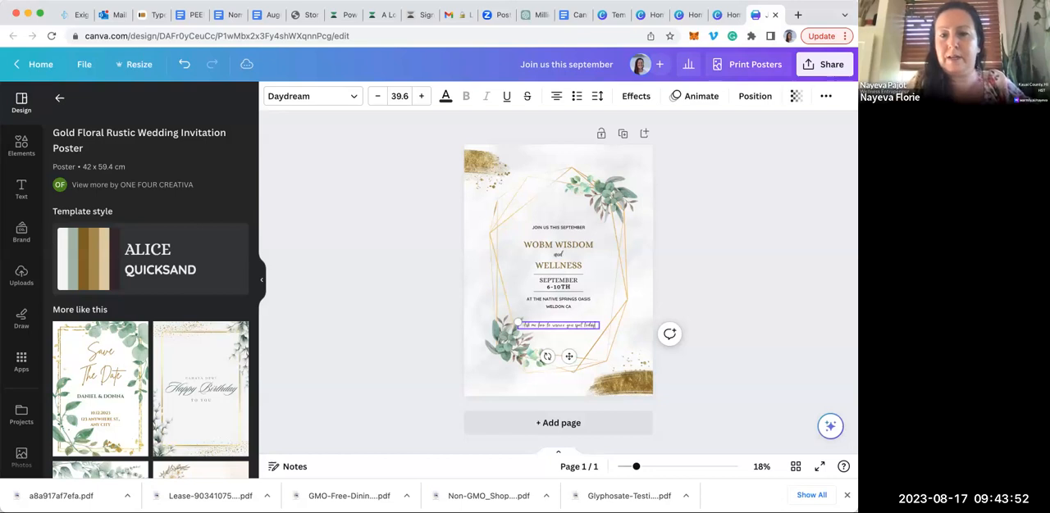
pyautogui.click(652, 213)
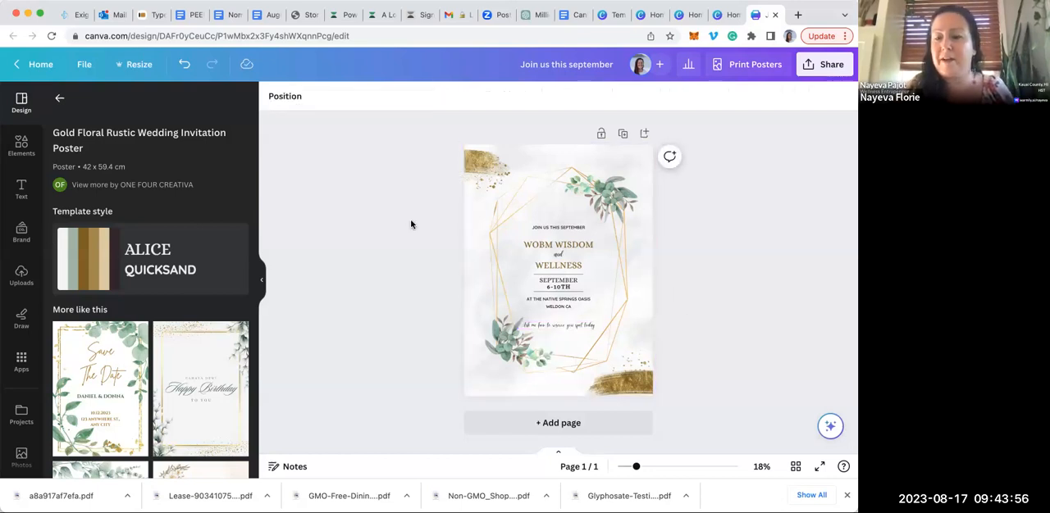
pyautogui.click(468, 378)
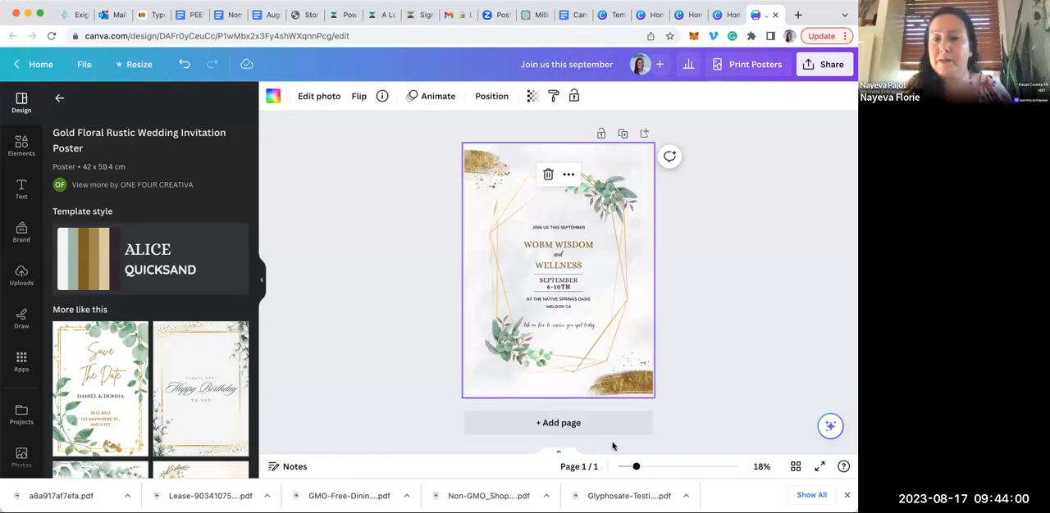
# Hide the template side panel and examine the poster's text up close
pyautogui.rightClick(639, 470)
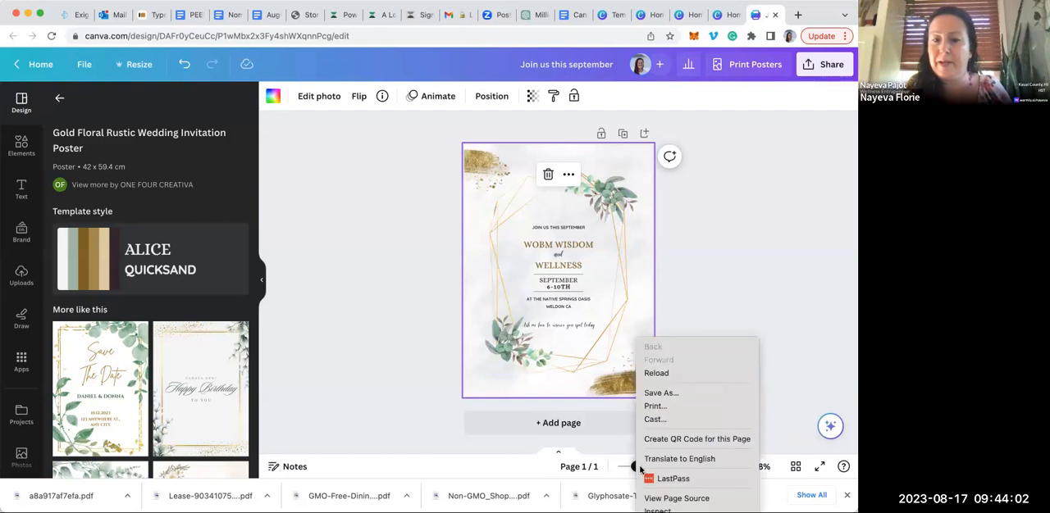
pyautogui.click(621, 468)
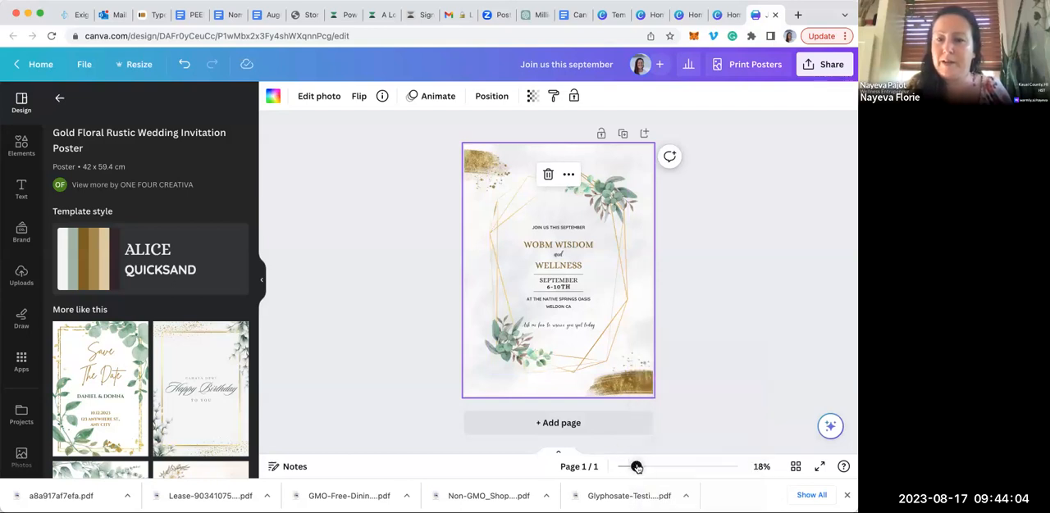
pyautogui.moveTo(641, 468); pyautogui.dragTo(679, 467)
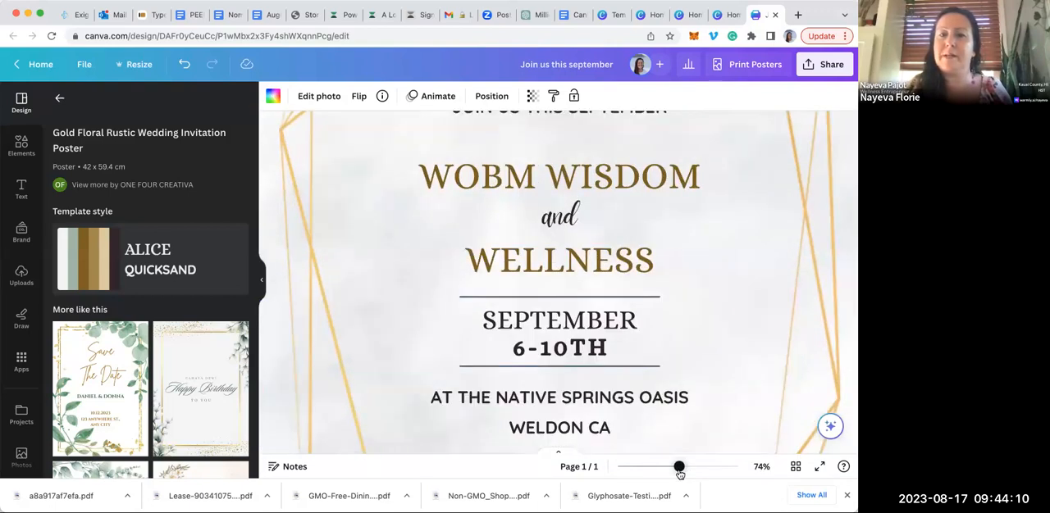
pyautogui.click(642, 468)
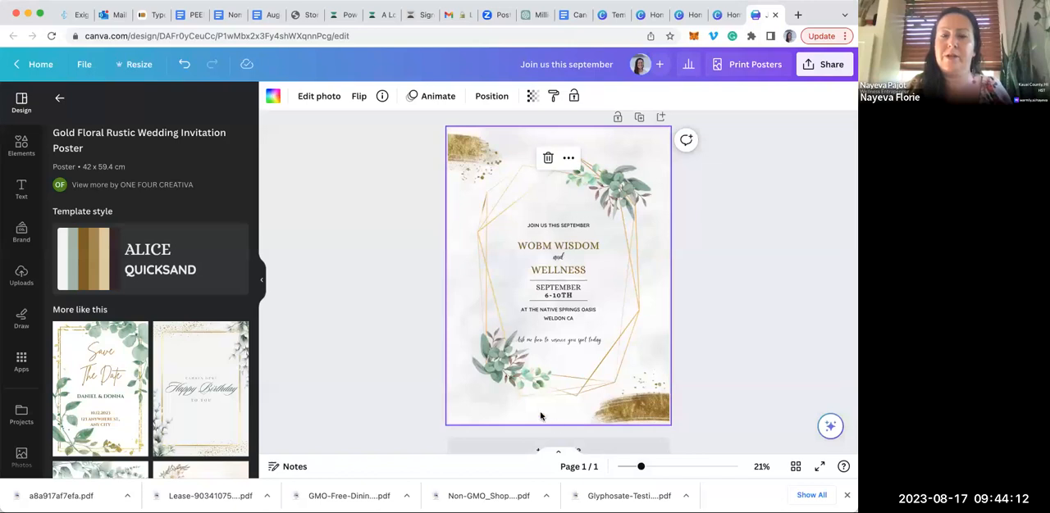
pyautogui.click(264, 283)
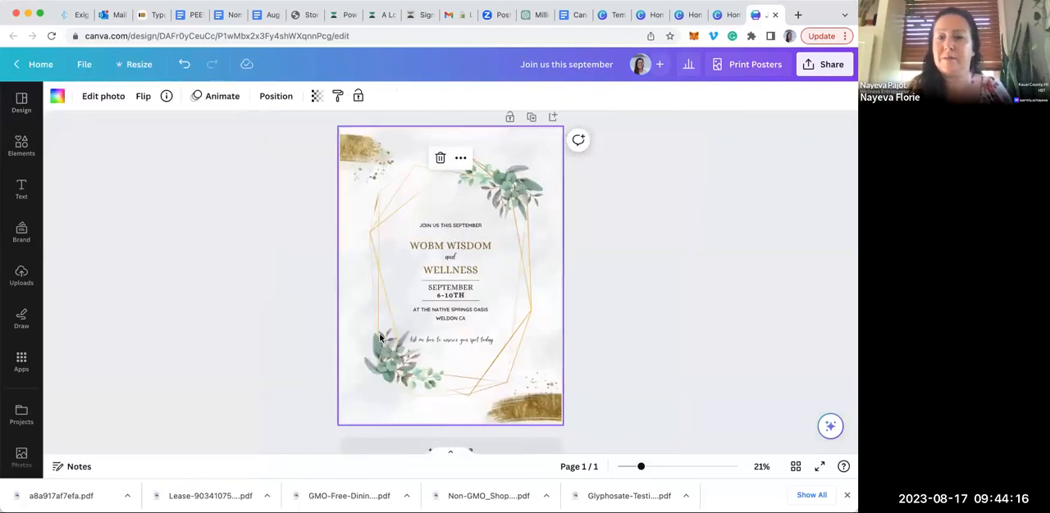
pyautogui.moveTo(640, 470); pyautogui.dragTo(661, 474)
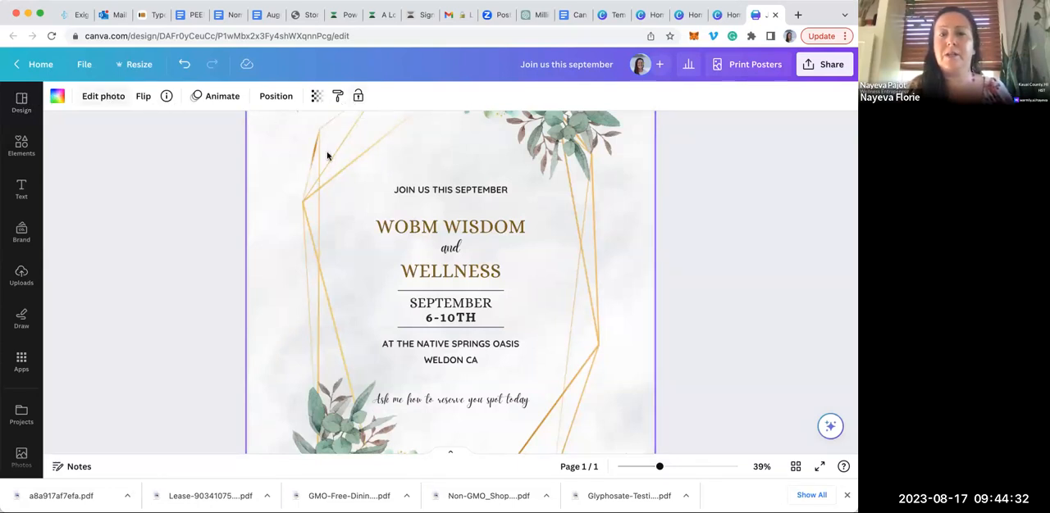
pyautogui.click(442, 195)
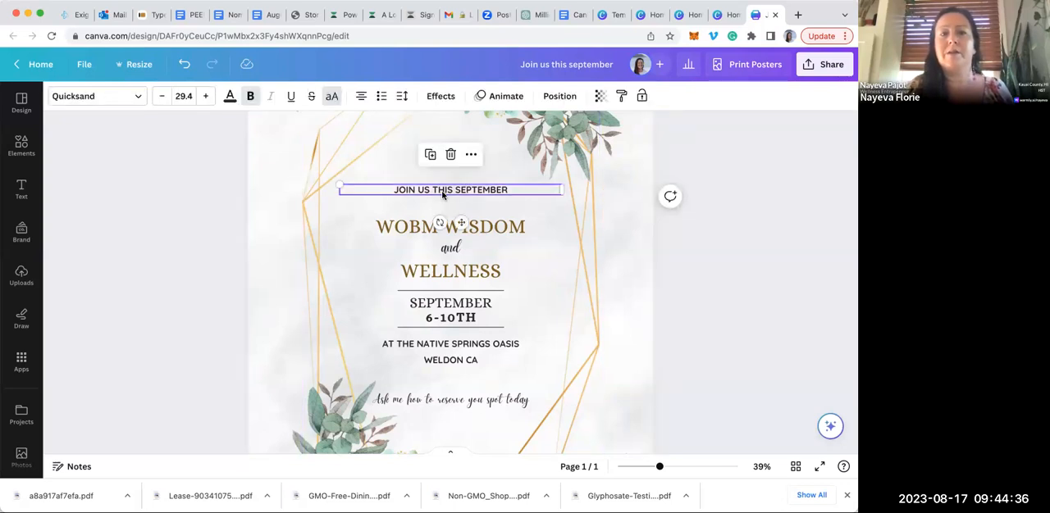
pyautogui.click(183, 173)
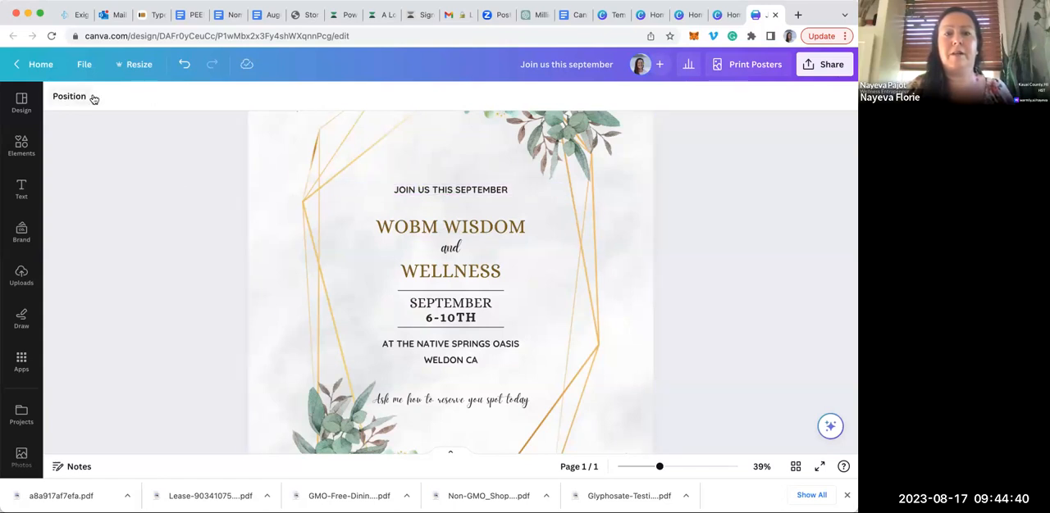
# Change the "JOIN US THIS SEPTEMBER" line's font to Cooper BT and its size to 30.4
pyautogui.click(437, 190)
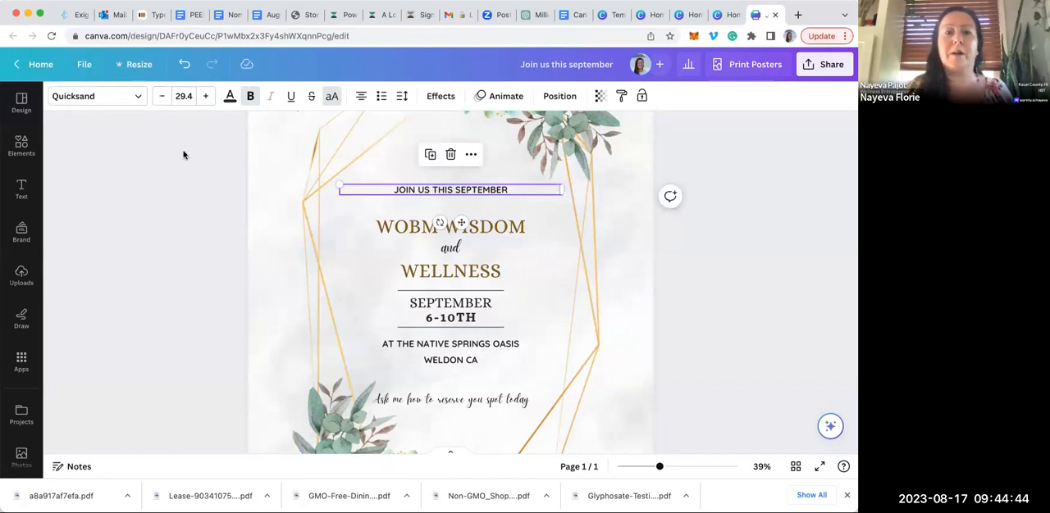
pyautogui.click(138, 99)
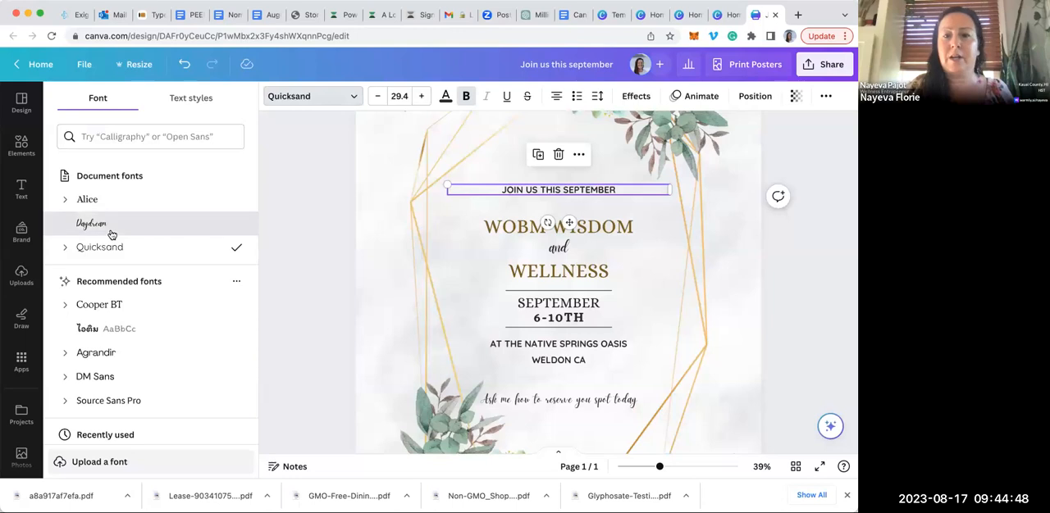
pyautogui.click(111, 233)
pyautogui.click(113, 312)
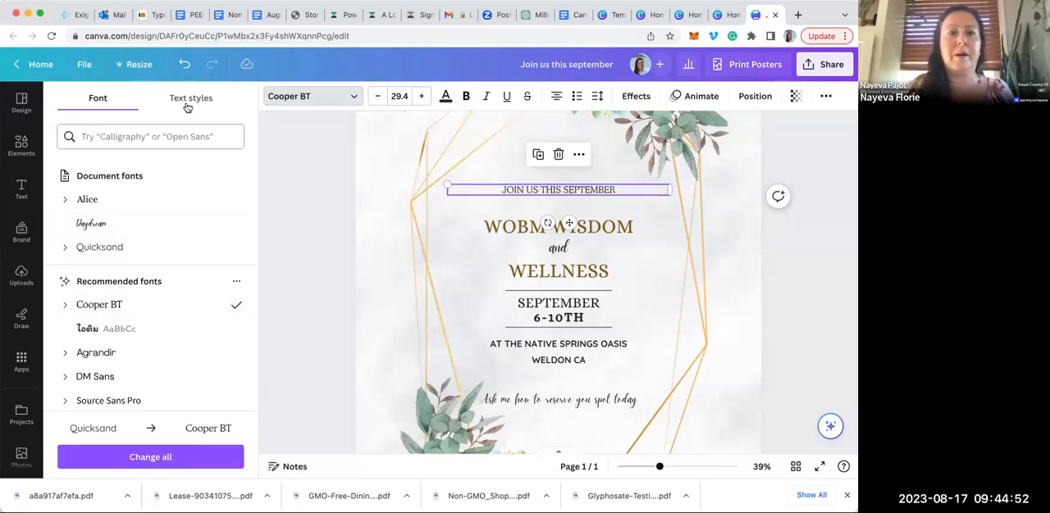
pyautogui.click(377, 96)
pyautogui.click(421, 96)
pyautogui.click(421, 96)
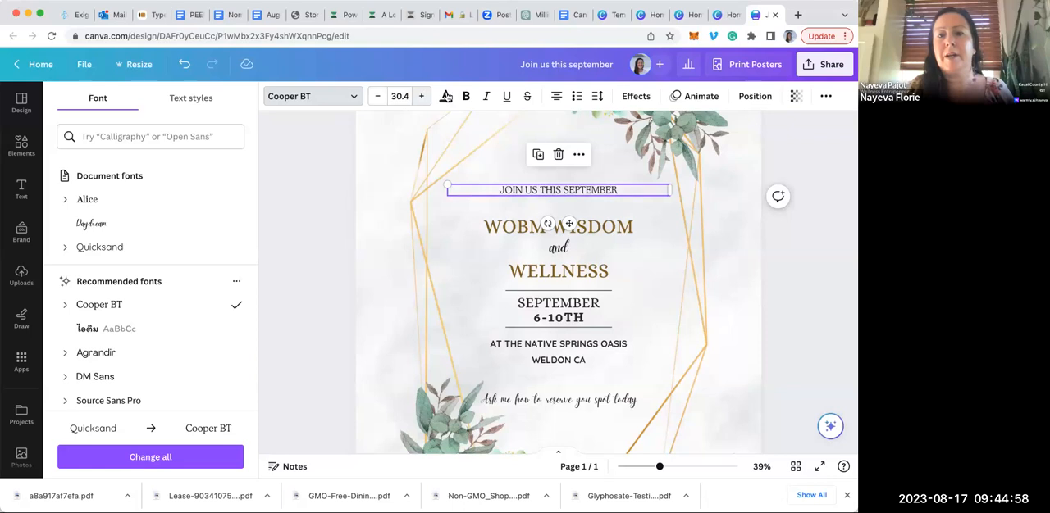
# Try the pink brand color and the document brown on the "JOIN US THIS SEPTEMBER" line, and settle on the brand black
pyautogui.click(445, 97)
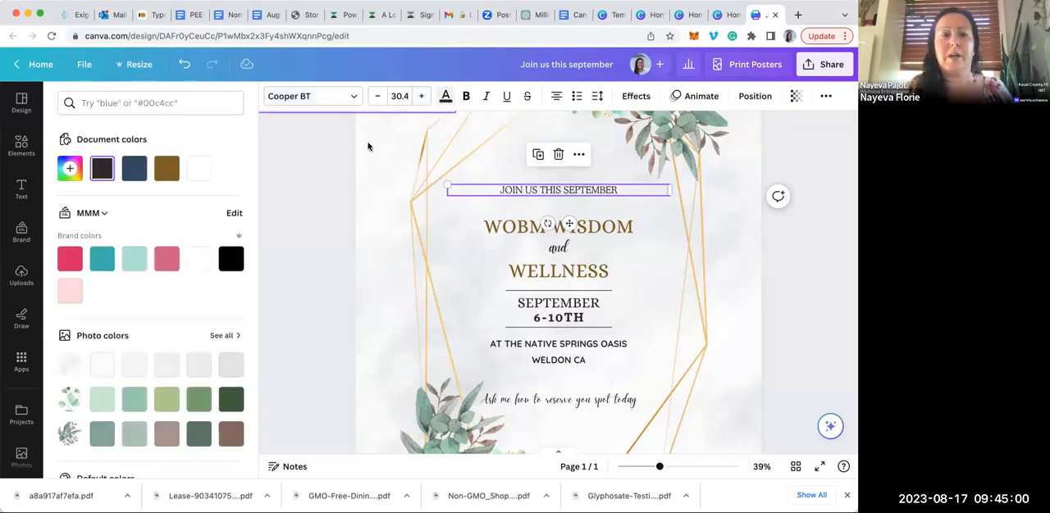
pyautogui.click(67, 259)
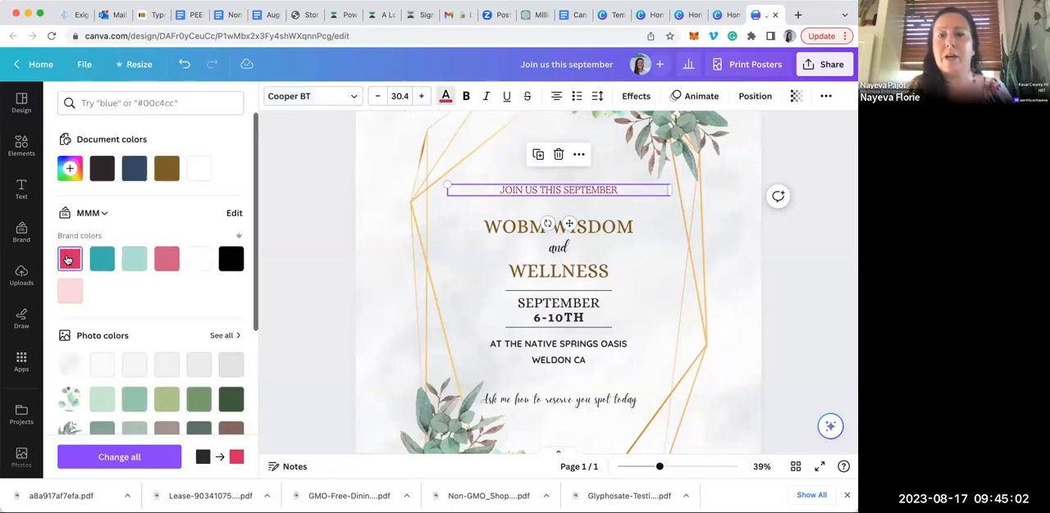
pyautogui.click(166, 168)
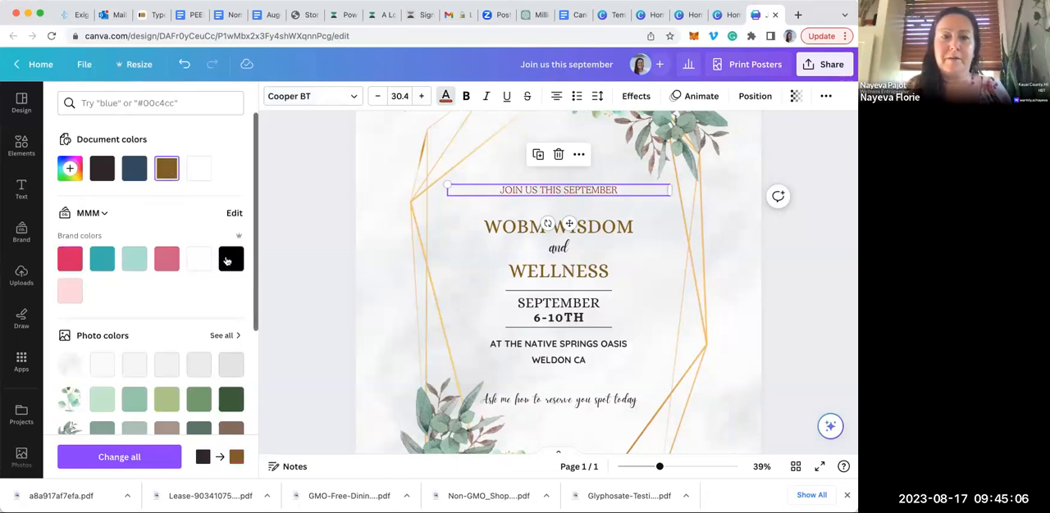
pyautogui.click(231, 258)
# Make the "JOIN US THIS SEPTEMBER" line bold and italic, trying an underline and removing it again
pyautogui.click(471, 96)
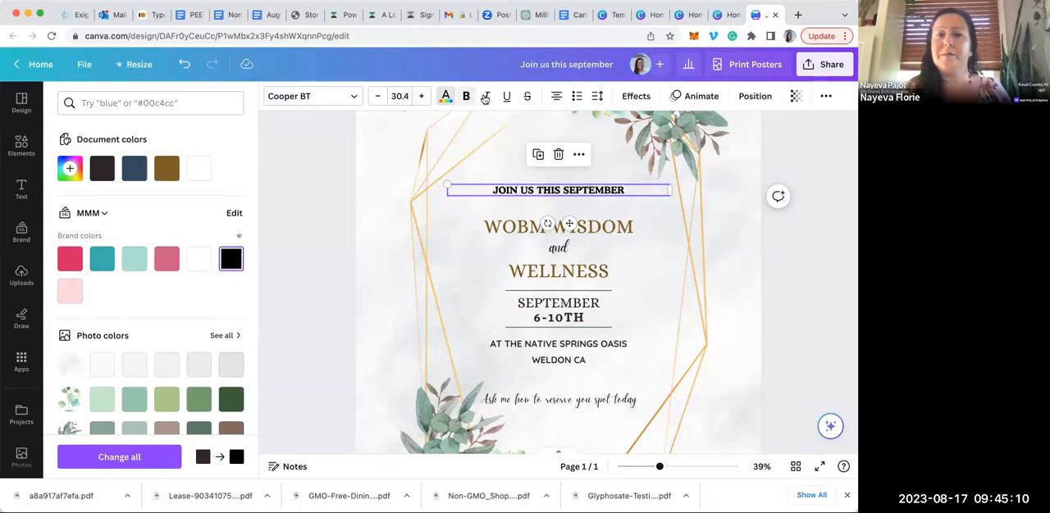
pyautogui.click(487, 96)
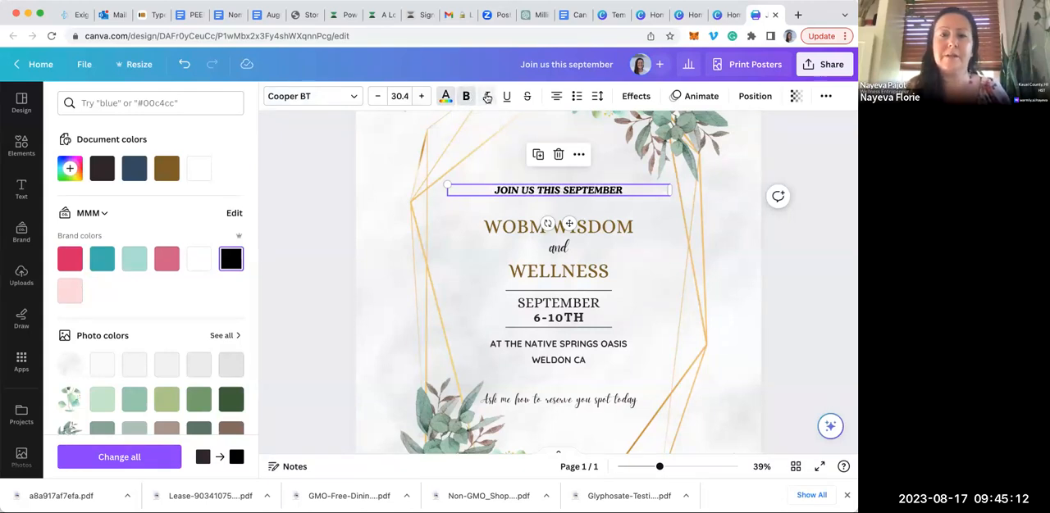
pyautogui.click(508, 96)
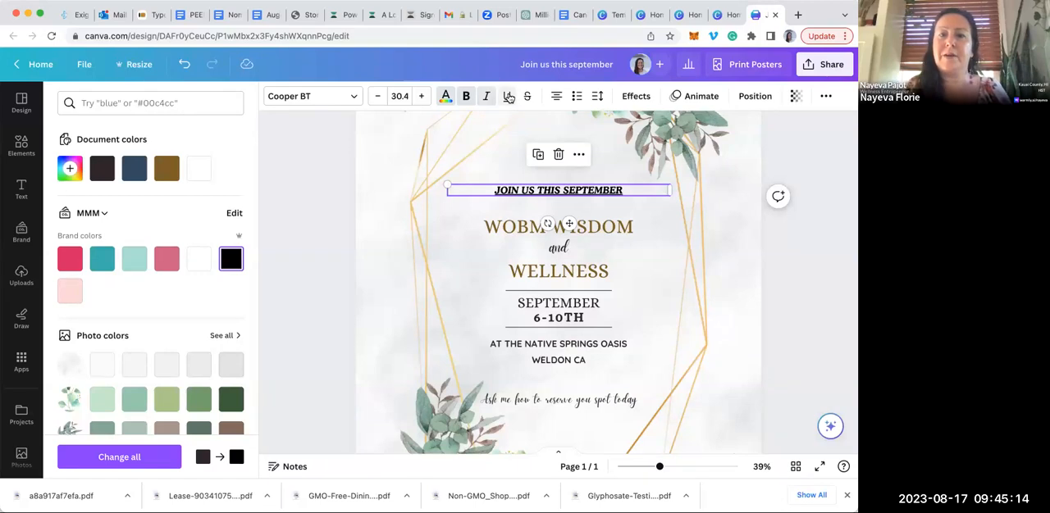
pyautogui.click(370, 194)
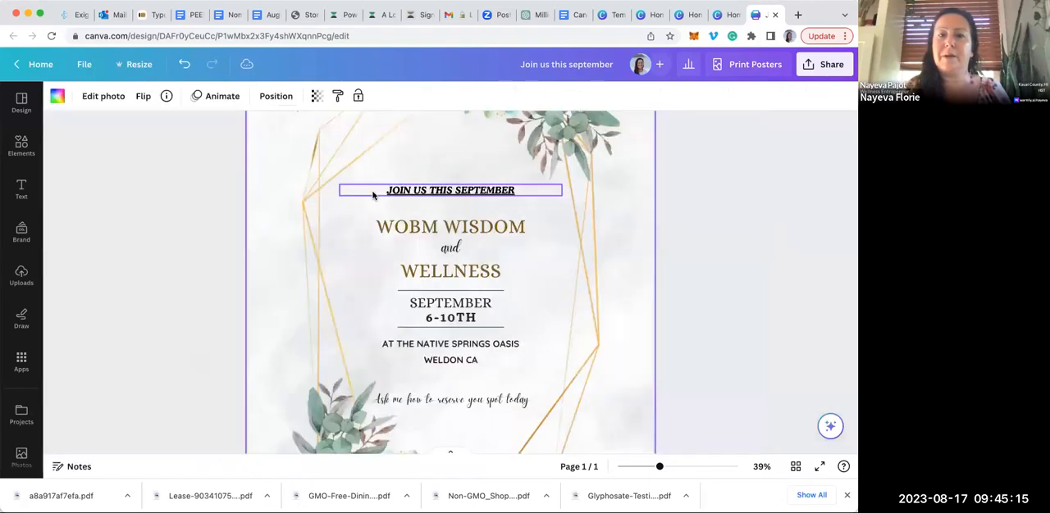
pyautogui.click(214, 181)
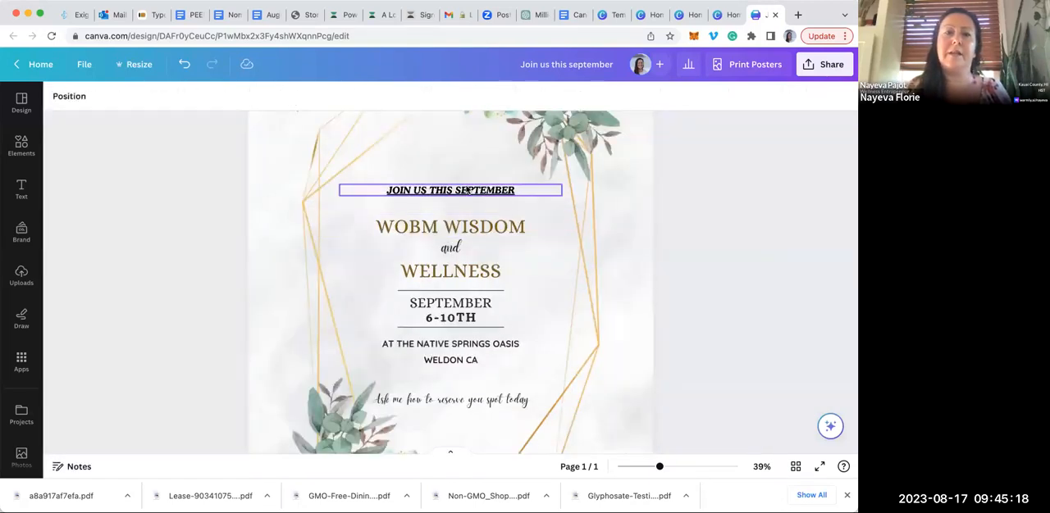
pyautogui.click(440, 194)
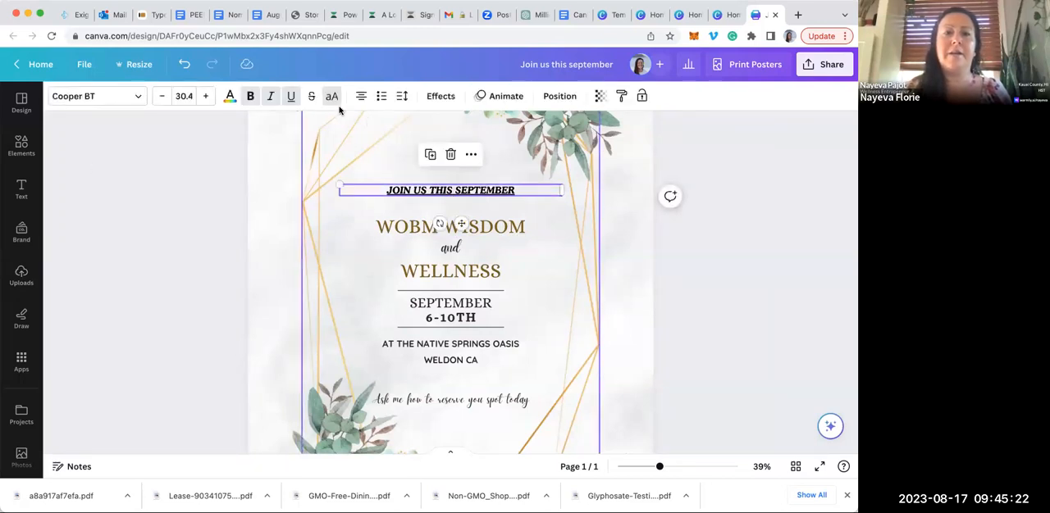
pyautogui.click(290, 96)
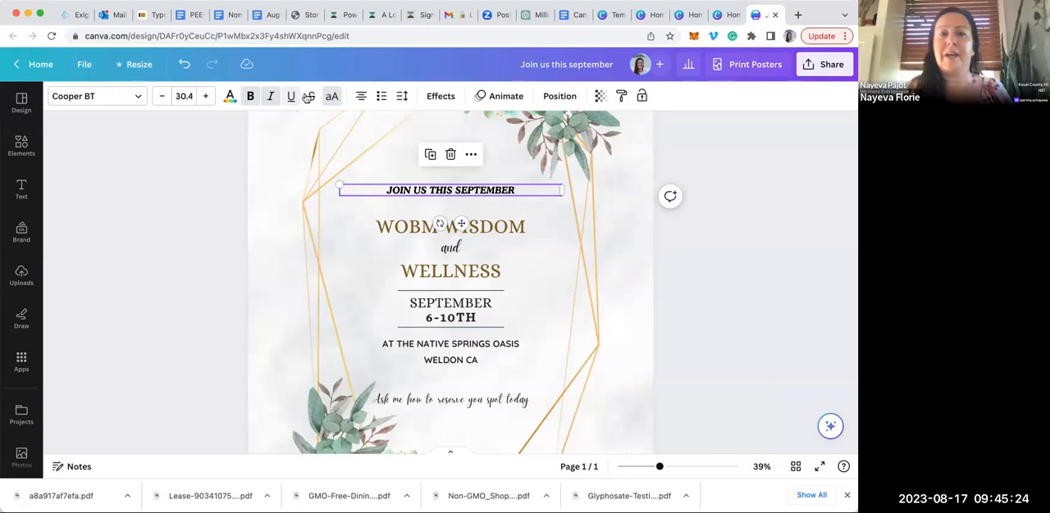
# Try bulleted and numbered list formatting on the "JOIN US THIS SEPTEMBER" line, and return it to plain text
pyautogui.click(381, 96)
pyautogui.click(381, 96)
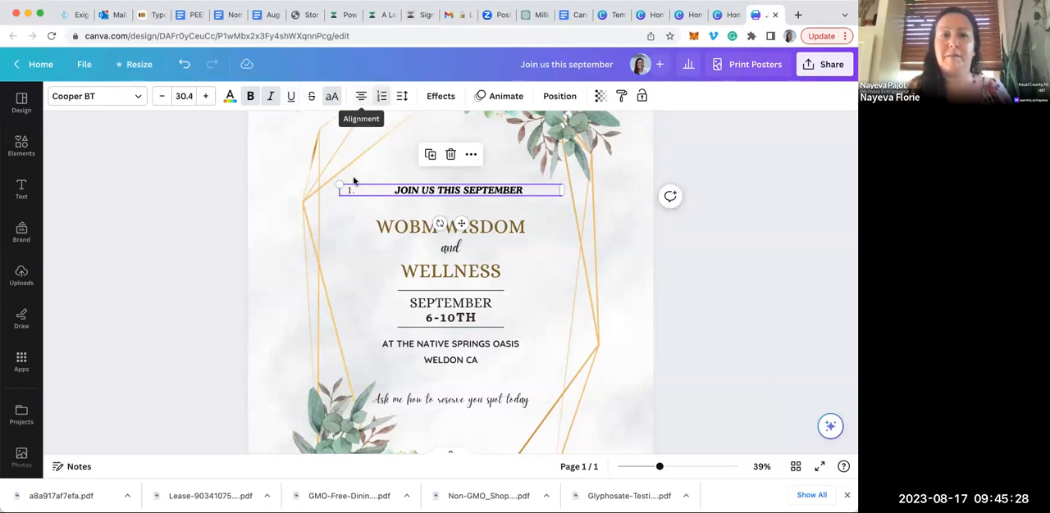
pyautogui.click(379, 96)
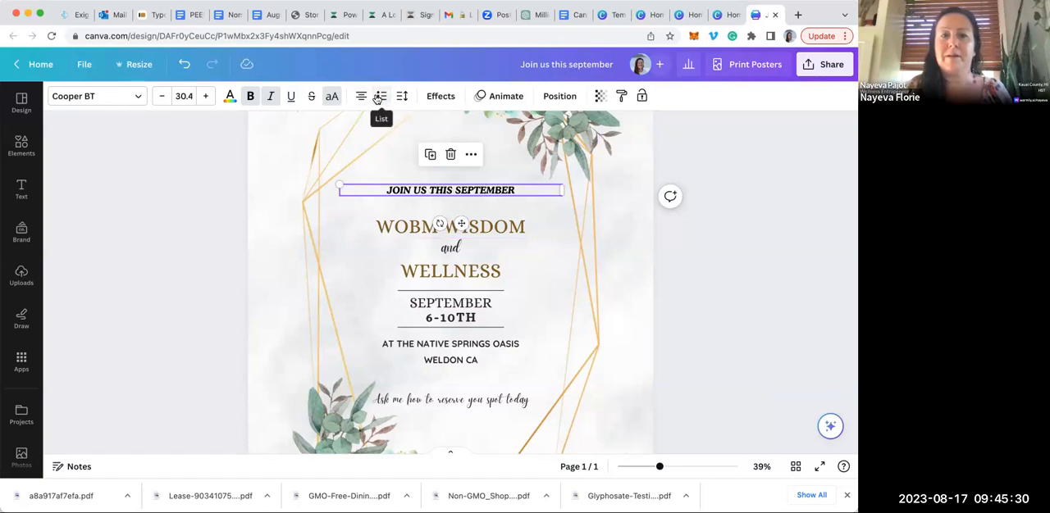
# Try the Pan animation set to Both on the "JOIN US THIS SEPTEMBER" line, remove it, and apply the Baseline animation instead
pyautogui.click(499, 96)
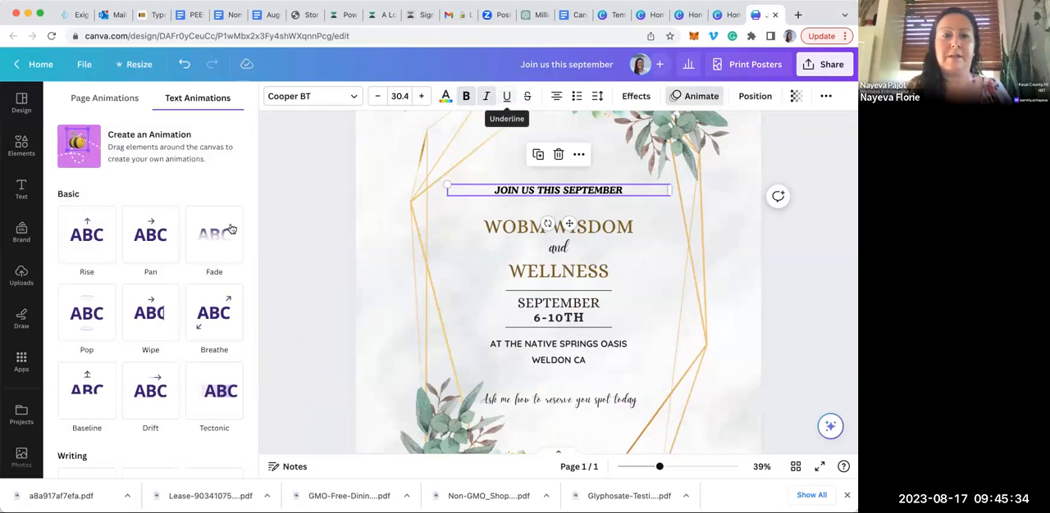
pyautogui.click(156, 239)
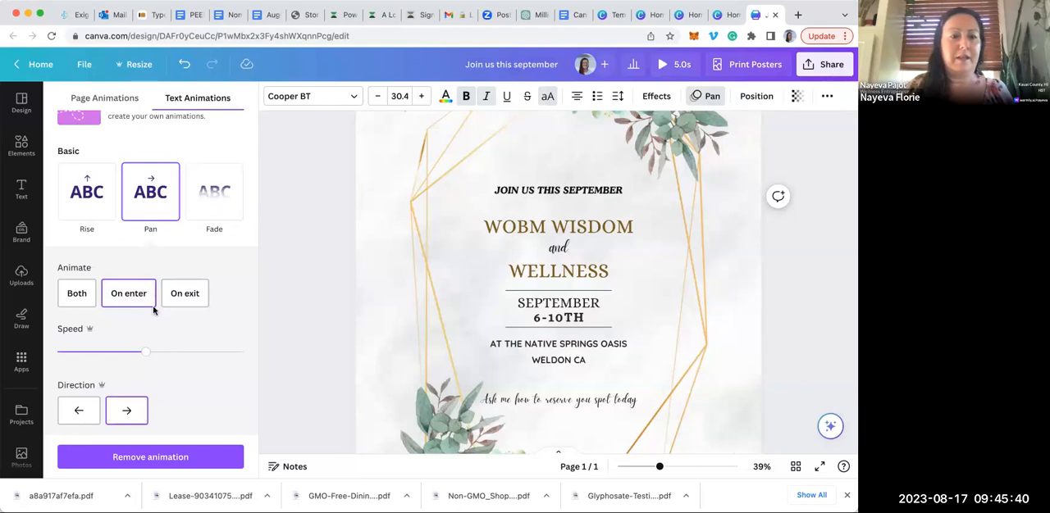
pyautogui.click(76, 295)
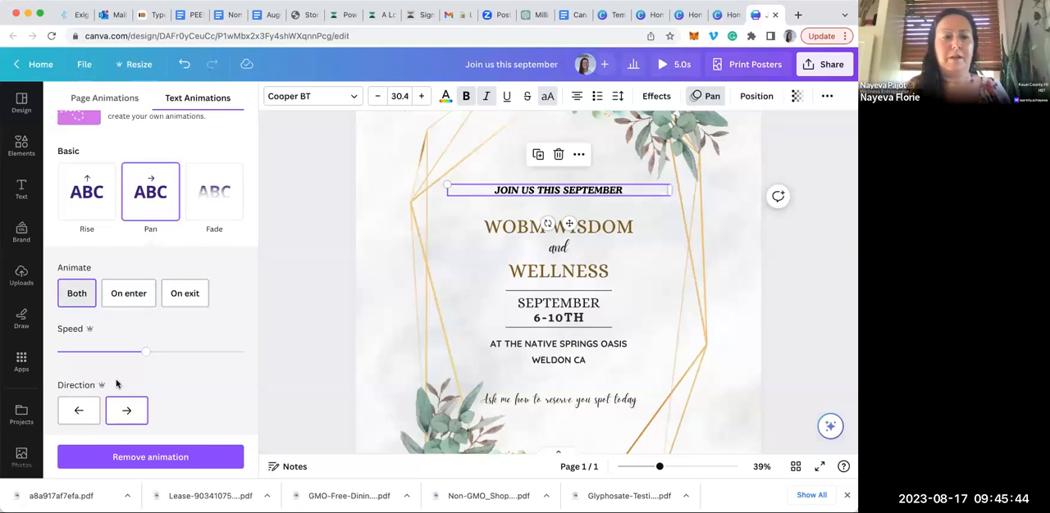
pyautogui.click(171, 456)
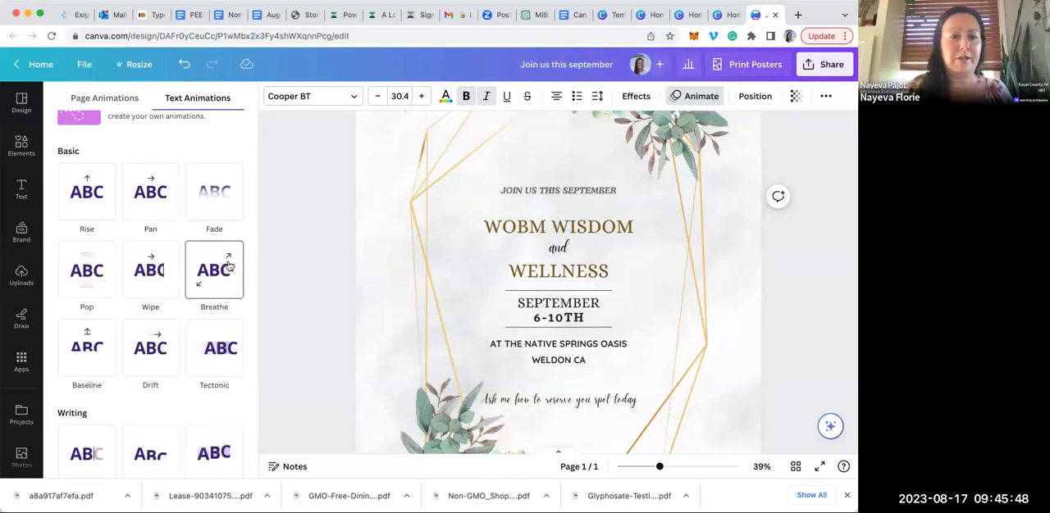
pyautogui.click(86, 348)
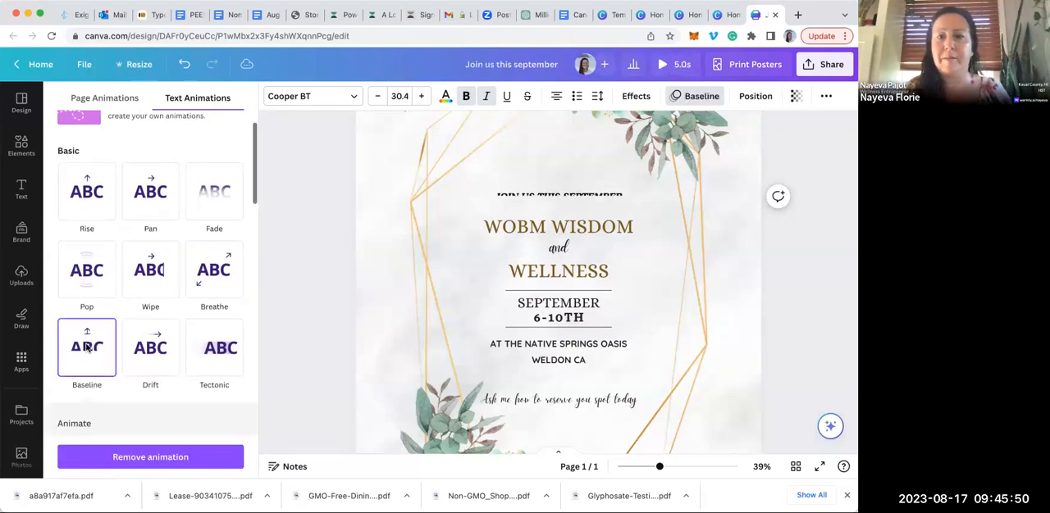
# Correct the misspelled first word of the event title so that it reads "WOMB WISDOM"
pyautogui.click(509, 234)
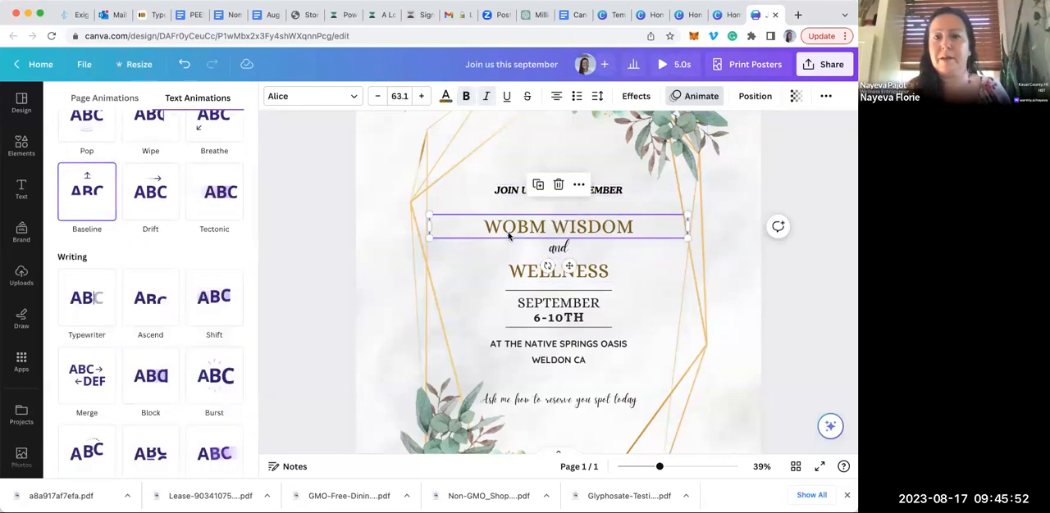
pyautogui.click(545, 226)
pyautogui.press('BackSpace')
pyautogui.press('BackSpace')
pyautogui.write('MB')
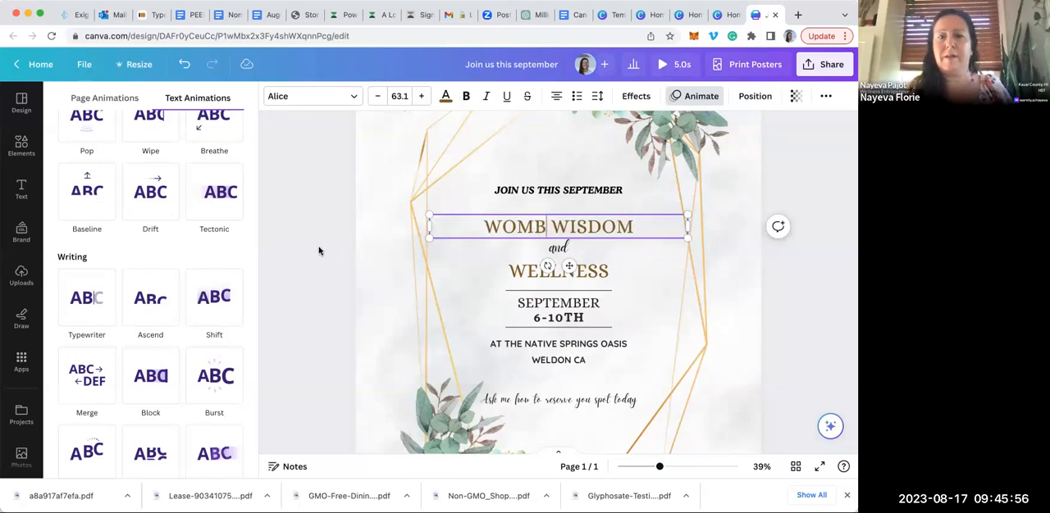
pyautogui.click(319, 249)
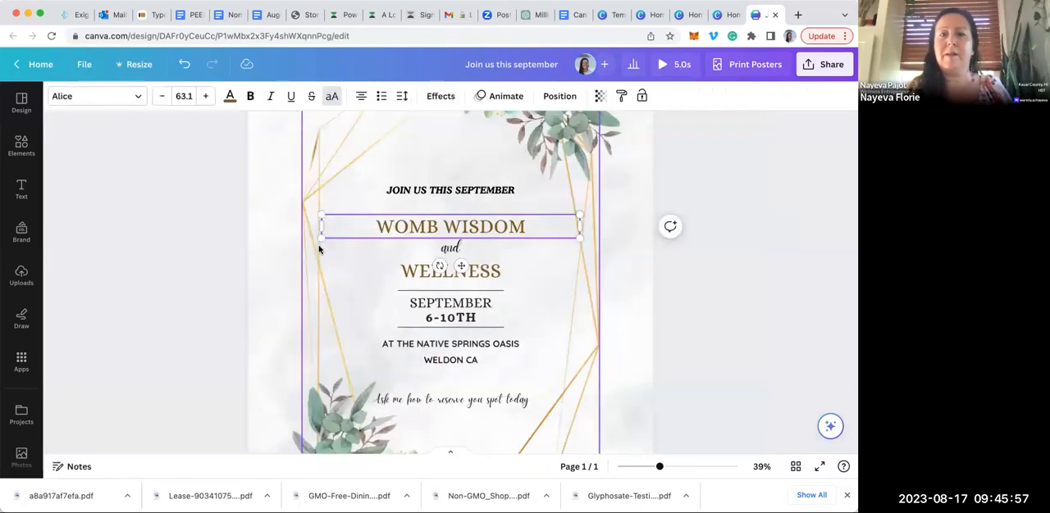
pyautogui.click(669, 202)
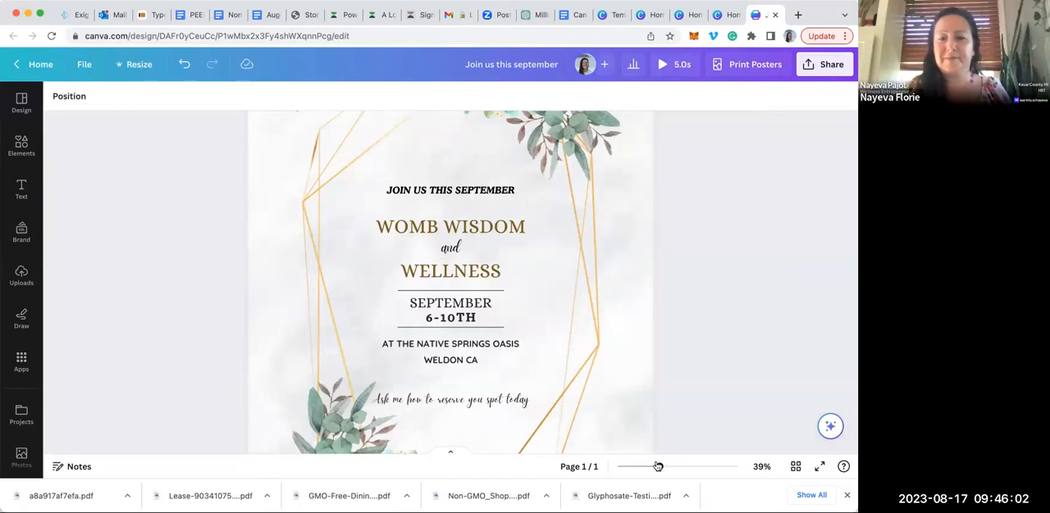
# Search the elements library for "goddess"
pyautogui.moveTo(659, 467); pyautogui.dragTo(650, 467)
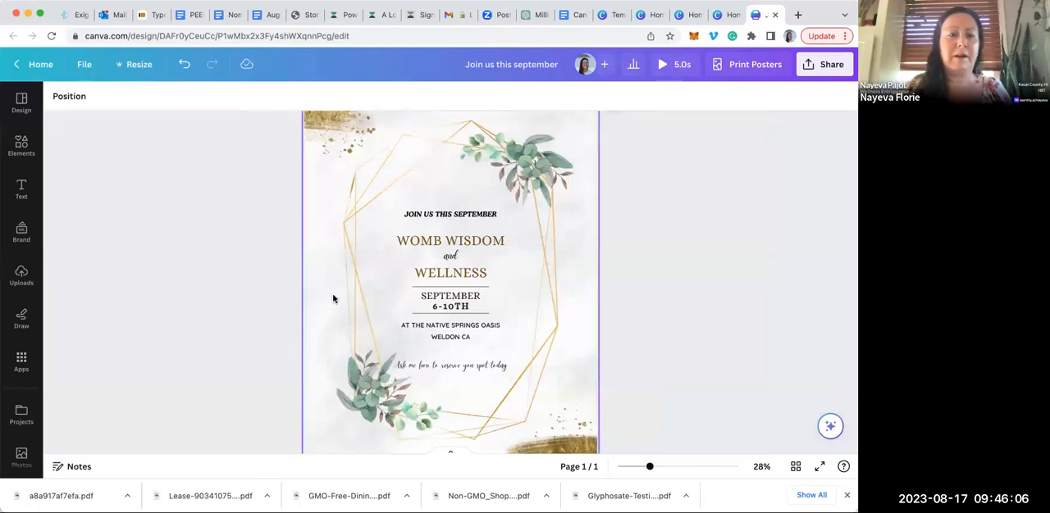
pyautogui.click(22, 144)
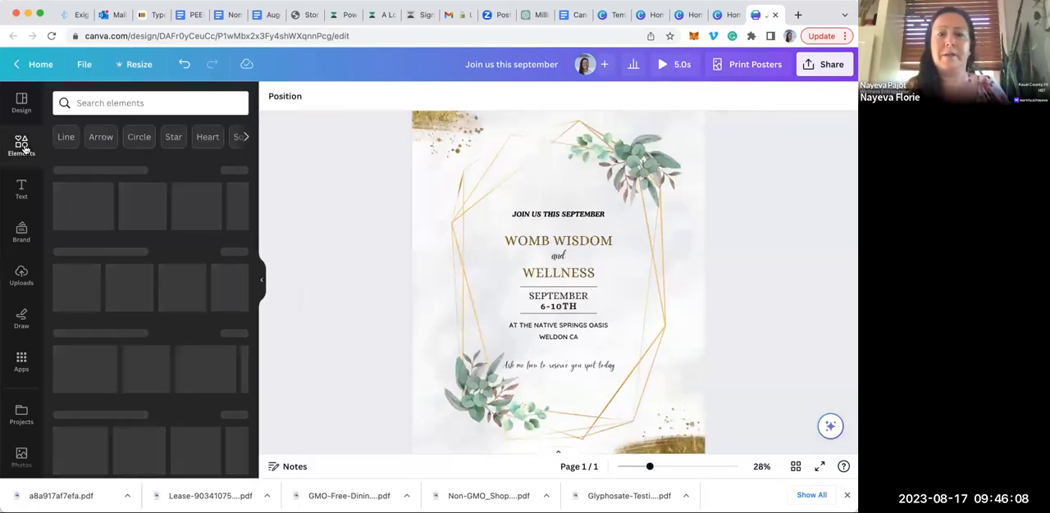
pyautogui.click(107, 100)
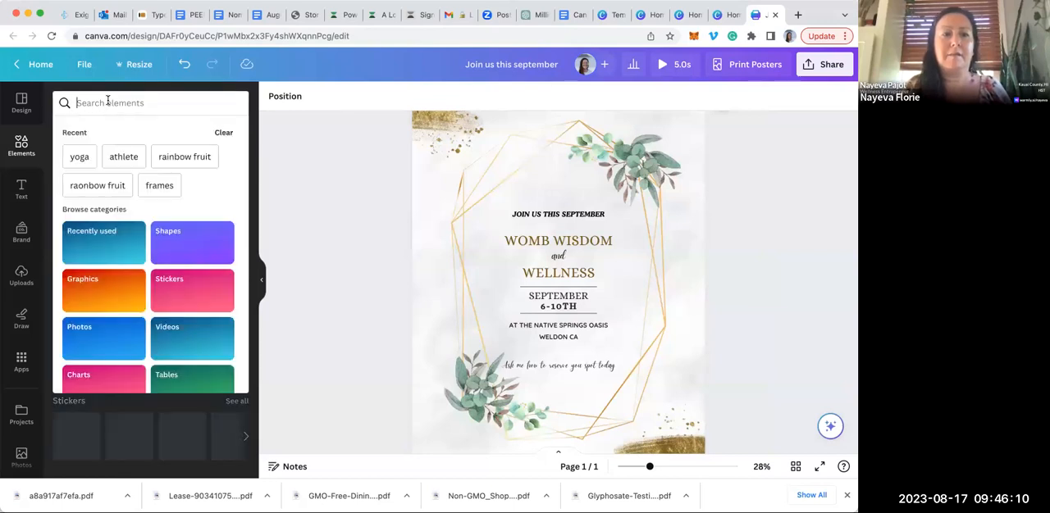
pyautogui.write('goddess')
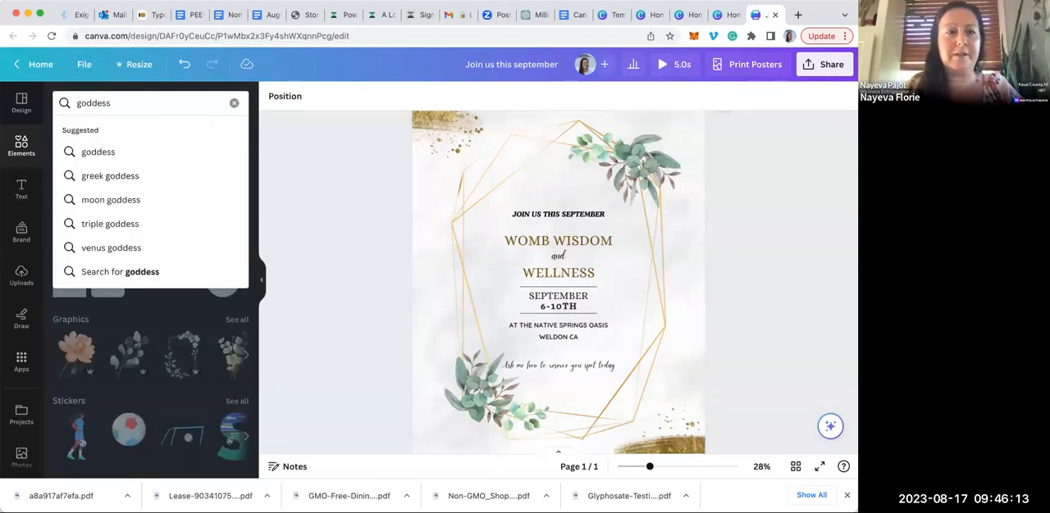
pyautogui.press('Return')
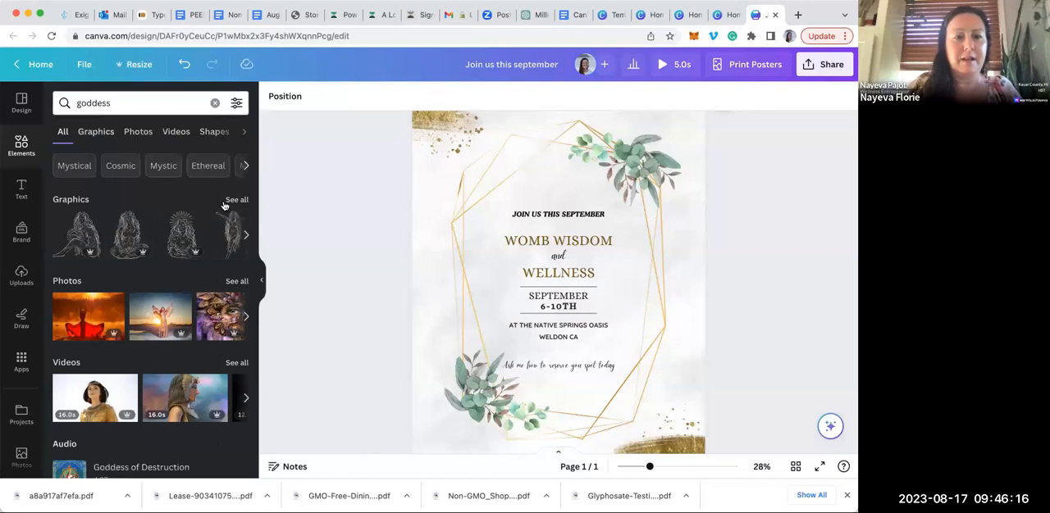
# Add the standing goddess line drawing and shrink it into the poster's lower-right corner
pyautogui.click(232, 224)
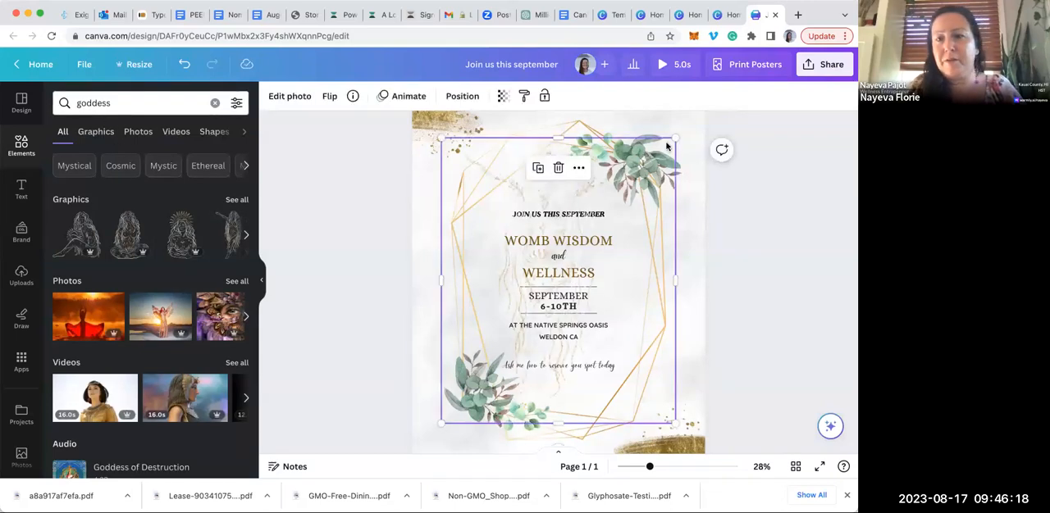
pyautogui.moveTo(675, 138); pyautogui.dragTo(667, 331)
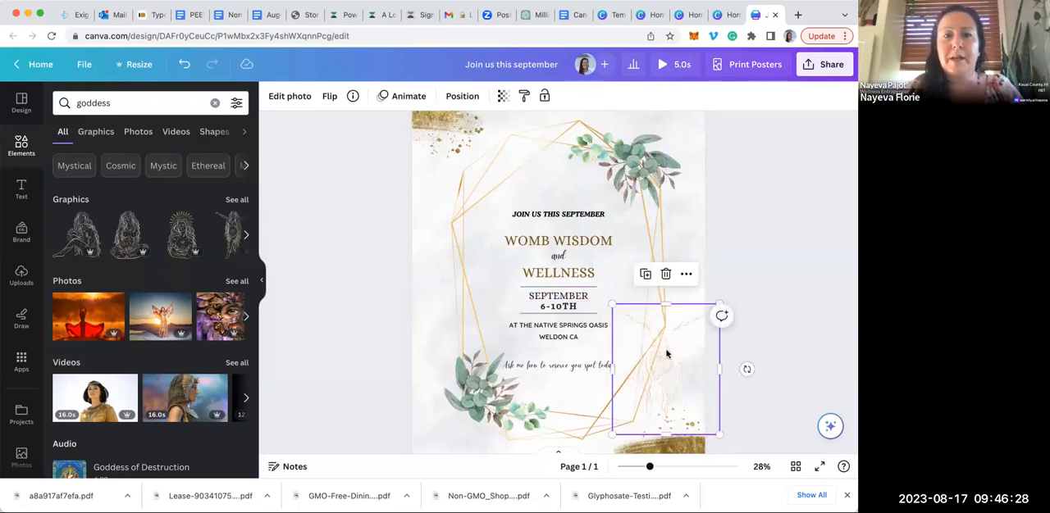
# Examine the photo editing effects and the further options for the goddess drawing, including layering, page alignment, locking and background replacement
pyautogui.click(287, 98)
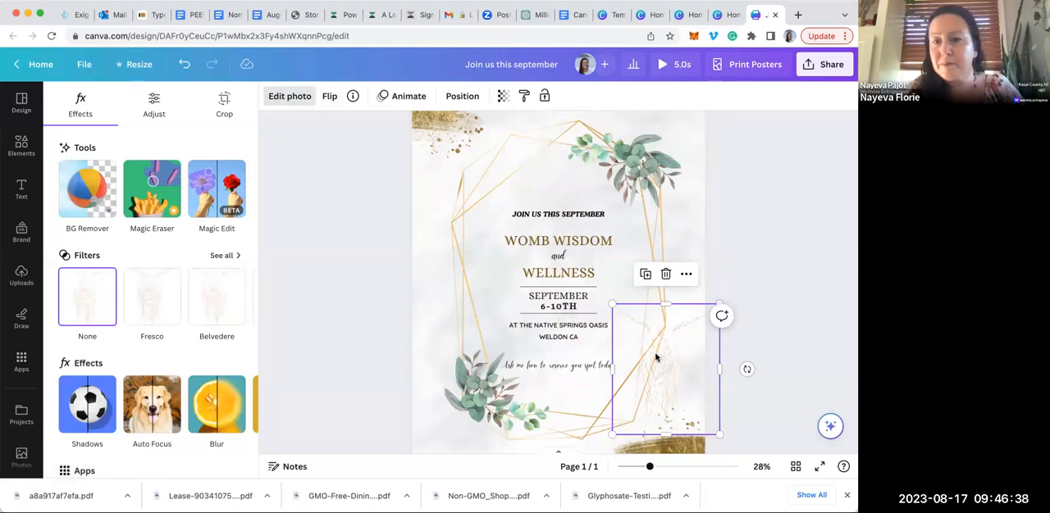
pyautogui.click(685, 274)
pyautogui.moveTo(689, 278)
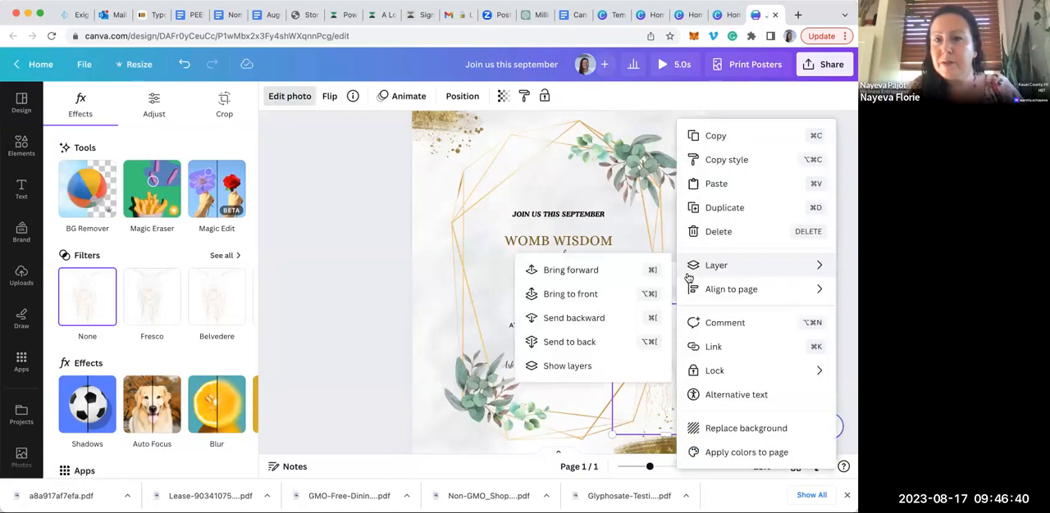
pyautogui.click(374, 282)
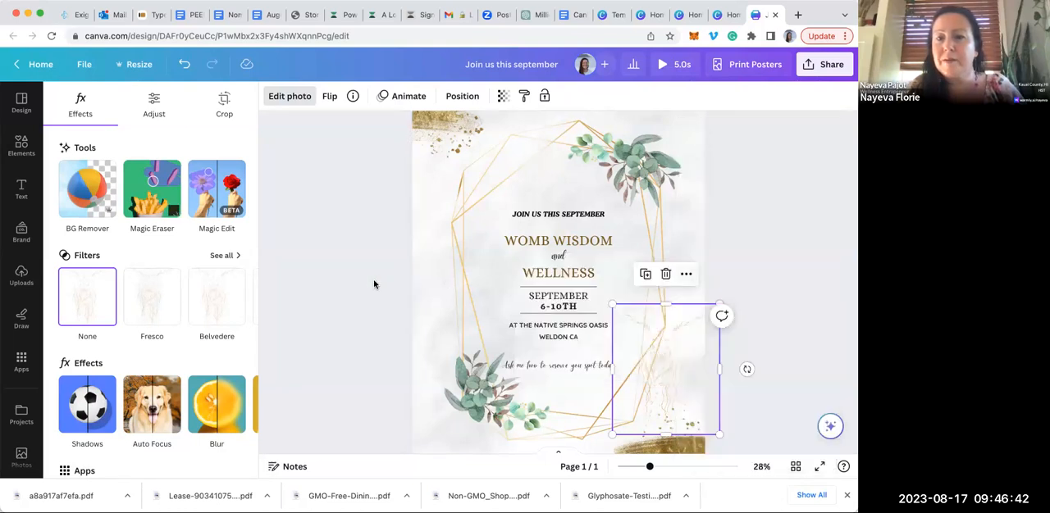
pyautogui.click(712, 169)
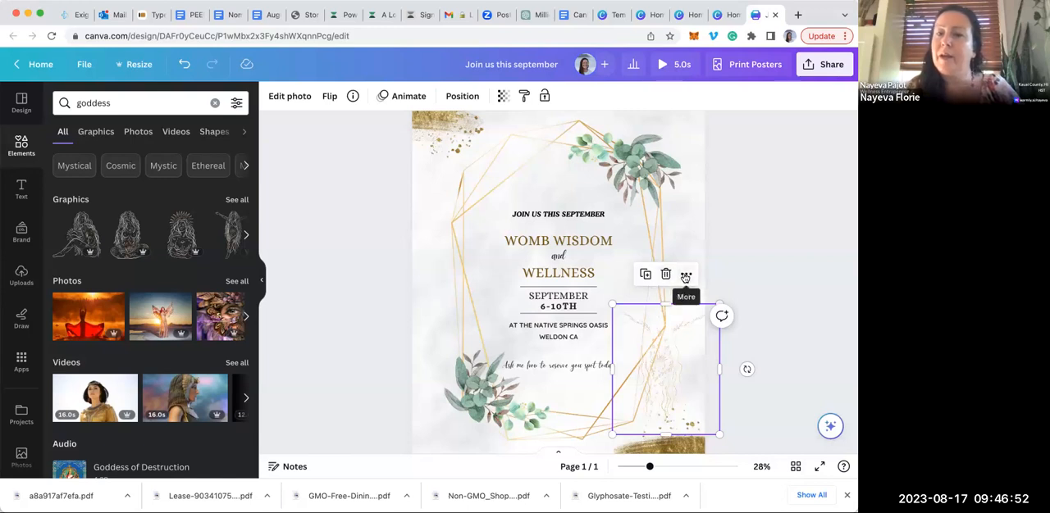
pyautogui.click(685, 276)
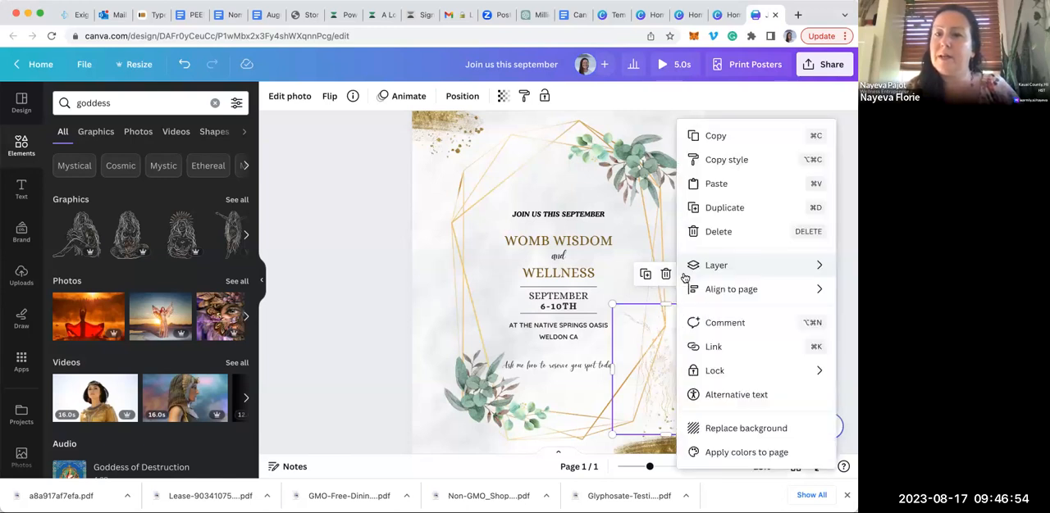
pyautogui.moveTo(684, 278)
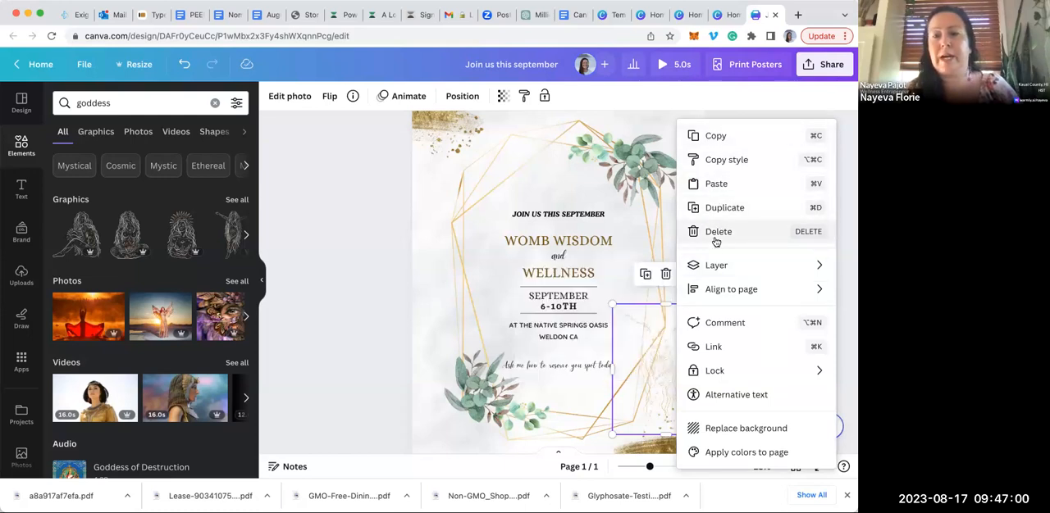
pyautogui.moveTo(714, 267)
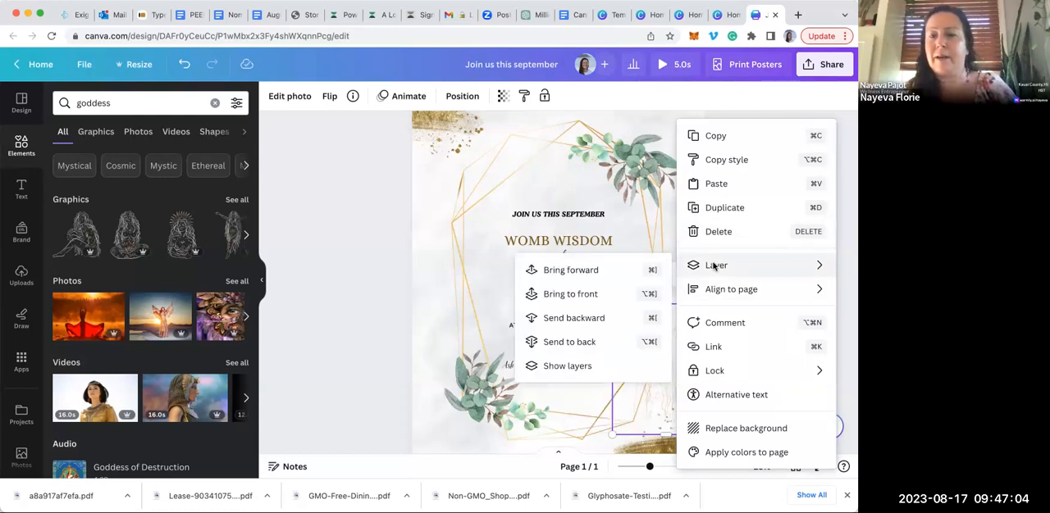
pyautogui.moveTo(713, 291)
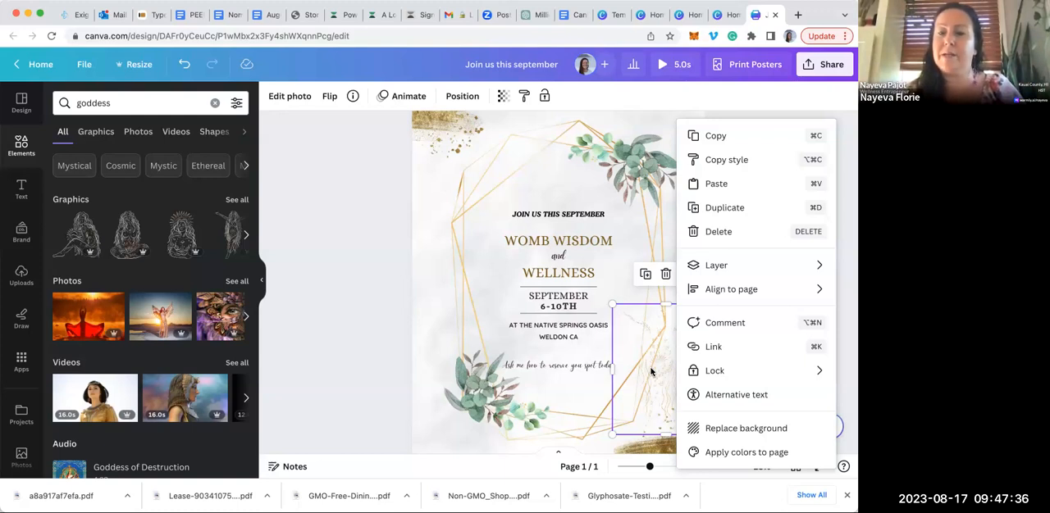
pyautogui.moveTo(716, 373)
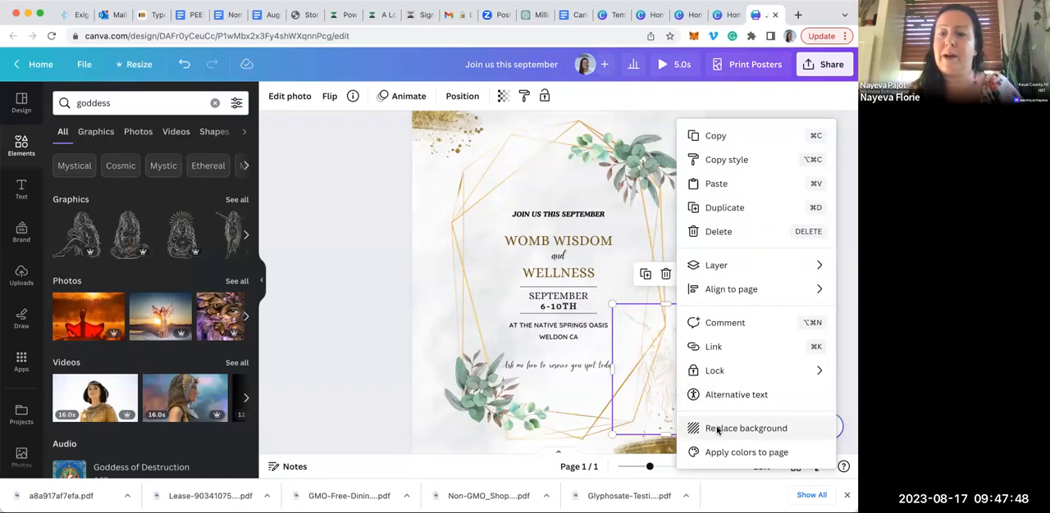
pyautogui.click(379, 247)
# Delete the goddess line drawing from the poster
pyautogui.scroll(2, 379, 247)
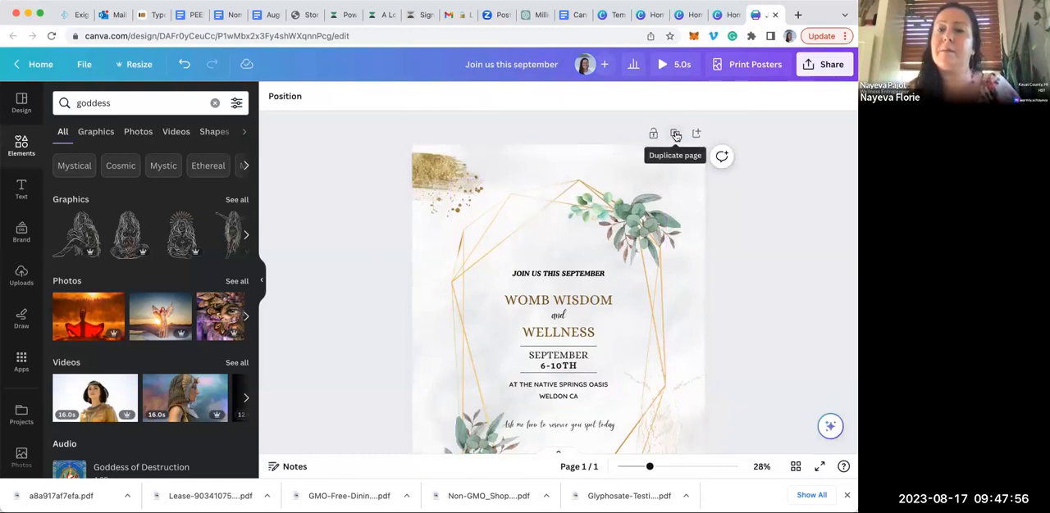
pyautogui.click(667, 423)
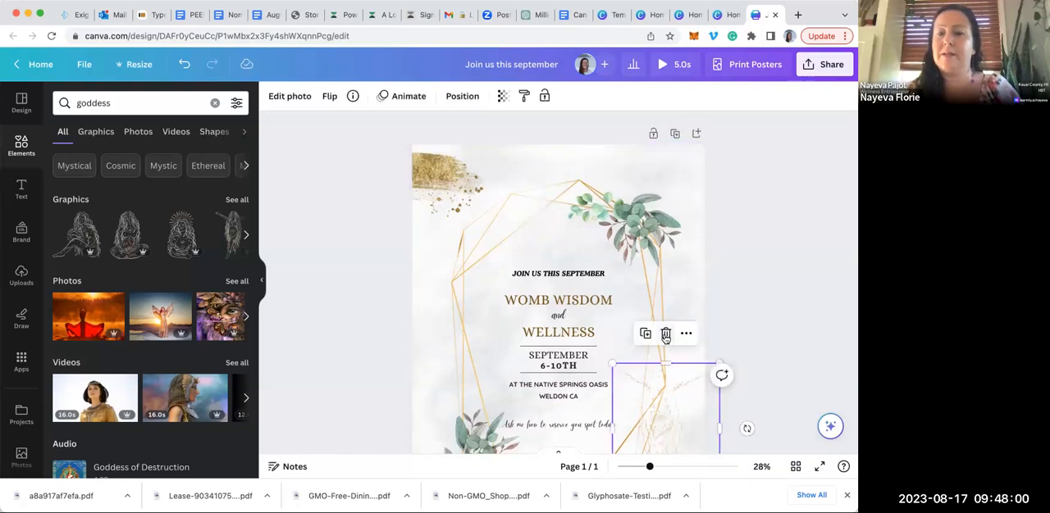
pyautogui.click(665, 334)
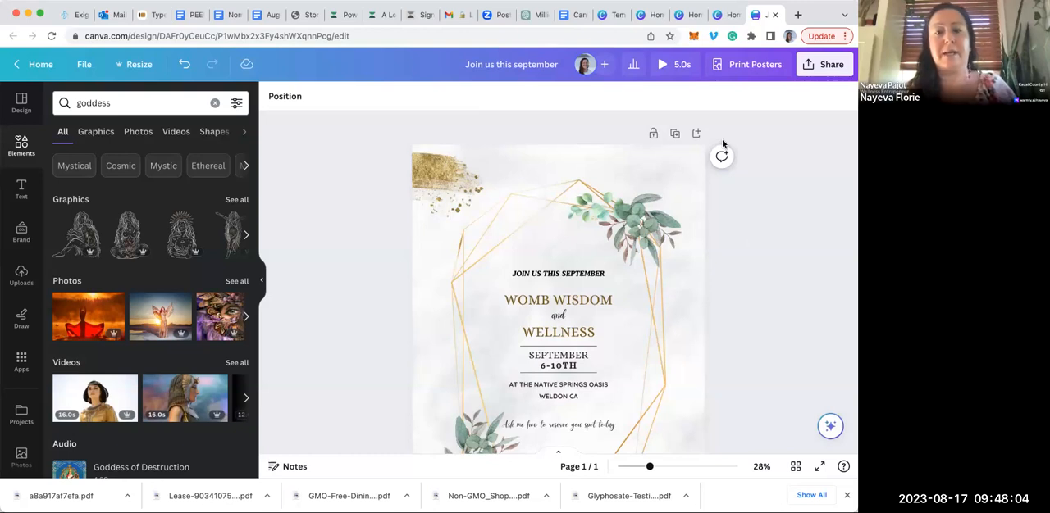
# Duplicate the poster page and compare the original with the copy
pyautogui.click(673, 134)
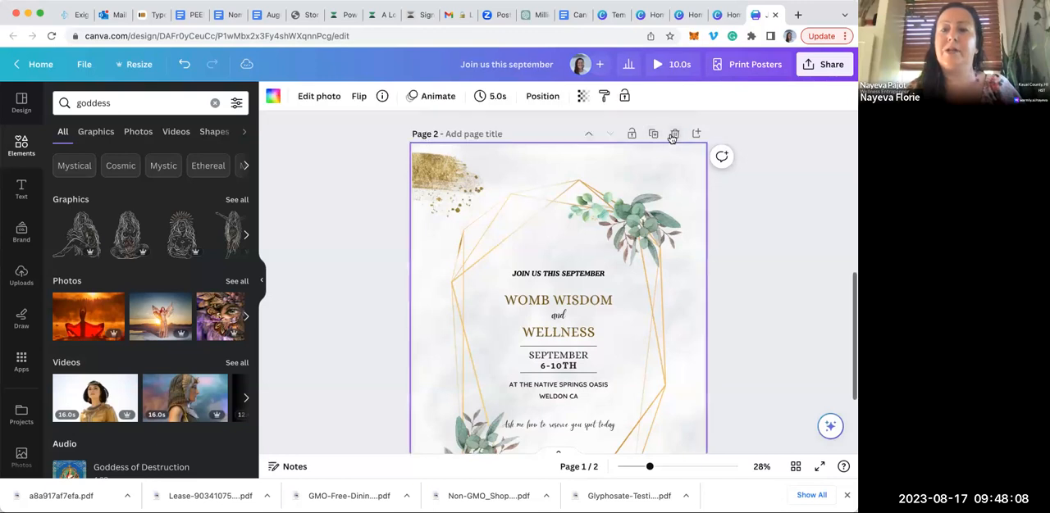
pyautogui.click(759, 176)
pyautogui.scroll(2, 759, 175)
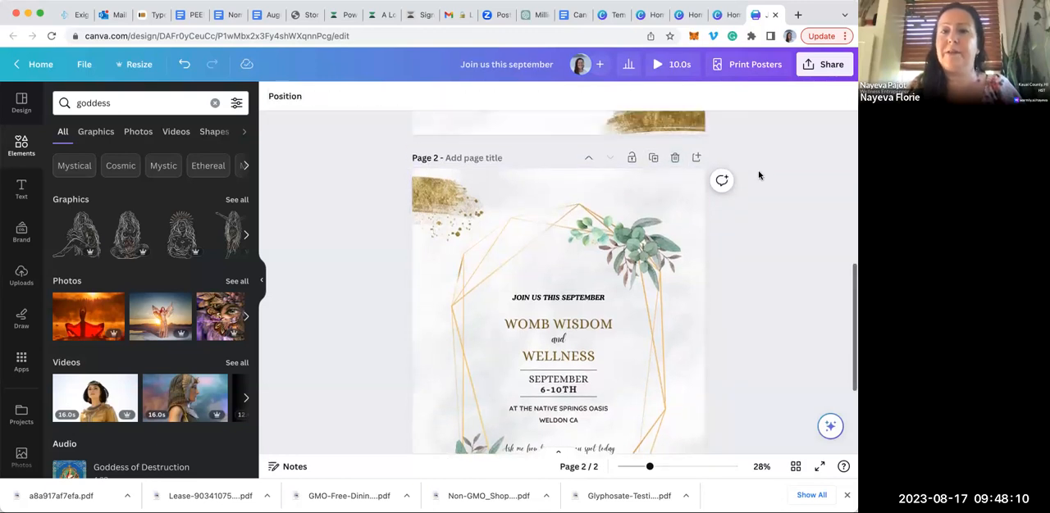
pyautogui.scroll(2, 759, 176)
pyautogui.scroll(-2, 758, 176)
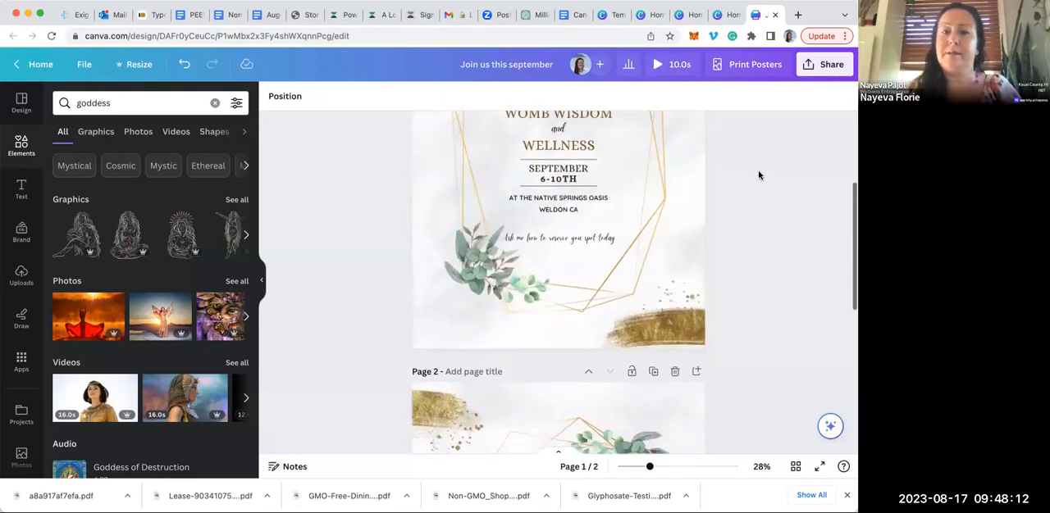
pyautogui.scroll(-3, 757, 175)
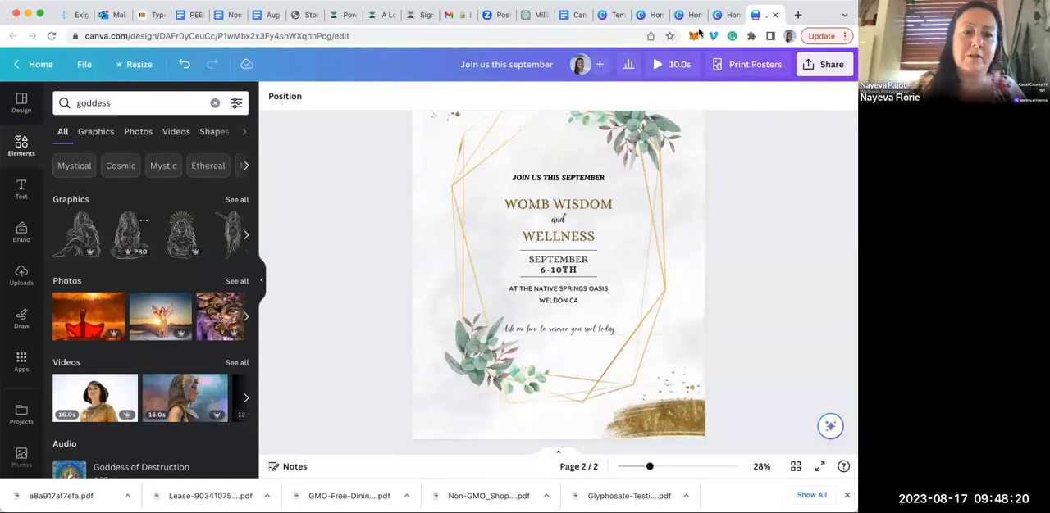
# Add the orange sunset photo of the woman in red to page 2 and enlarge it over most of the poster
pyautogui.click(109, 310)
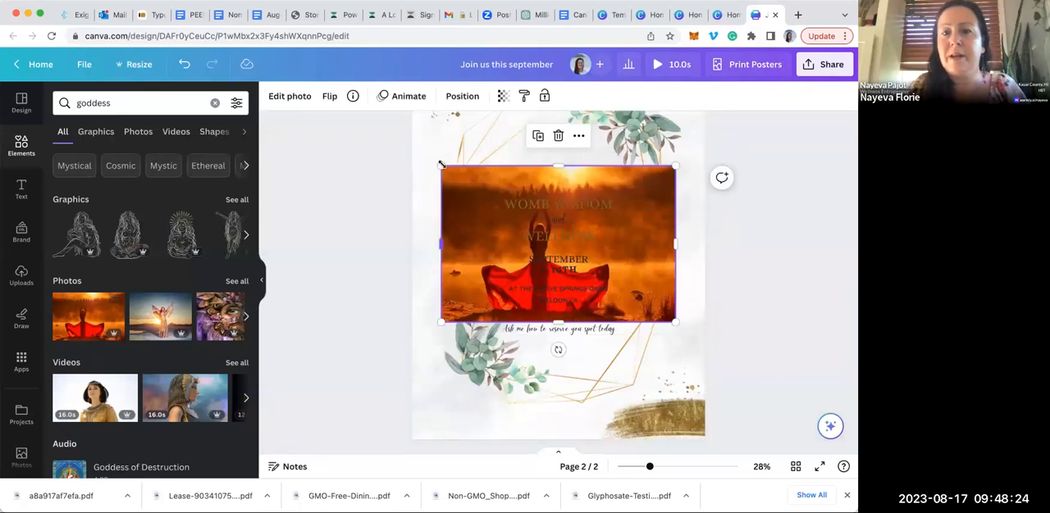
pyautogui.moveTo(441, 165); pyautogui.dragTo(250, 33)
pyautogui.moveTo(473, 170); pyautogui.dragTo(612, 253)
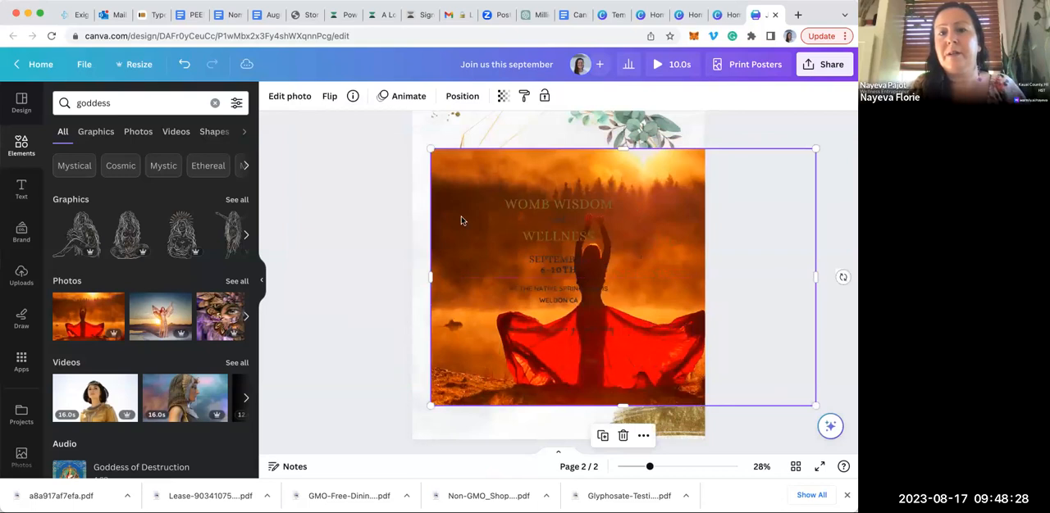
pyautogui.moveTo(431, 149); pyautogui.dragTo(280, 50)
pyautogui.moveTo(451, 226); pyautogui.dragTo(598, 261)
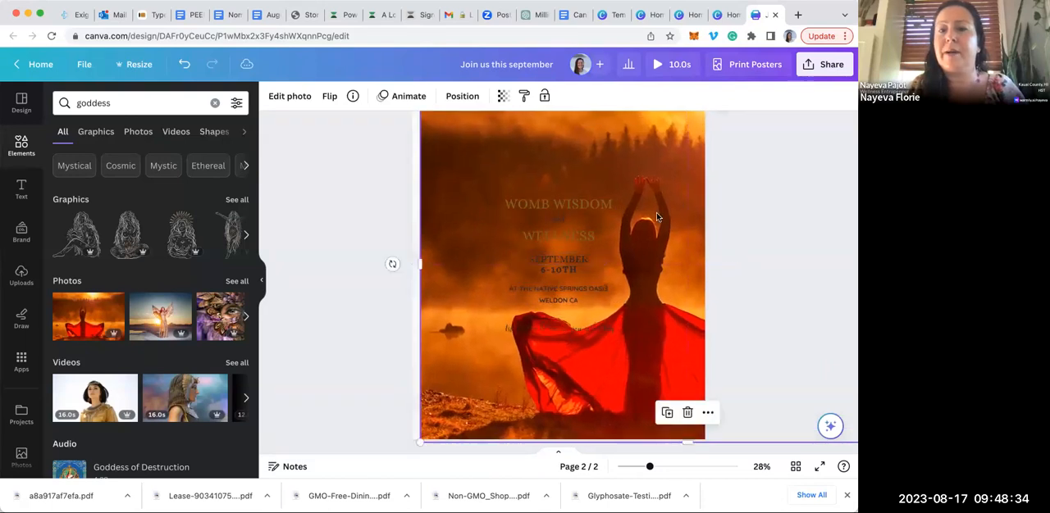
pyautogui.click(382, 191)
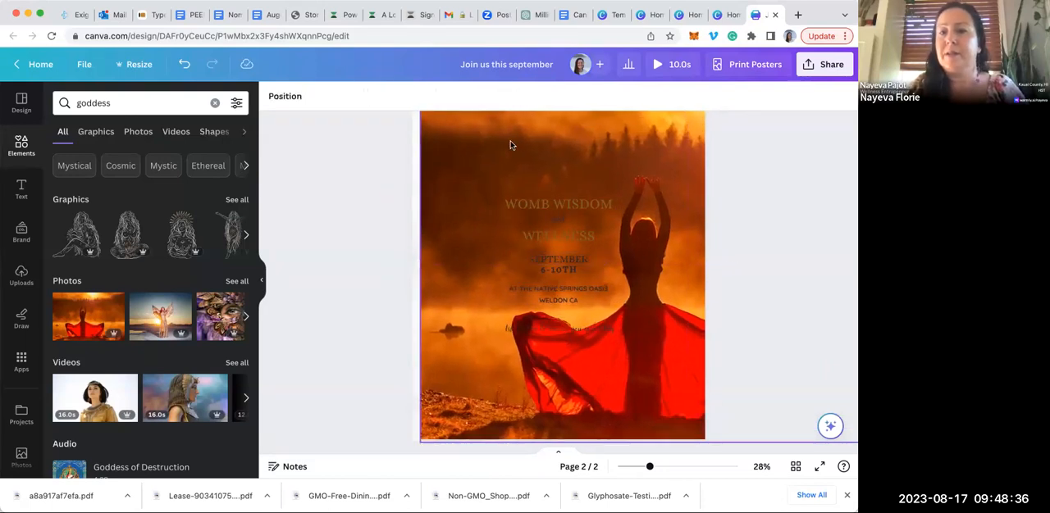
# Enlarge the sunset photo to about 36.8 by 24.6 in so that it covers all of page 2
pyautogui.moveTo(649, 469); pyautogui.dragTo(619, 468)
pyautogui.click(630, 468)
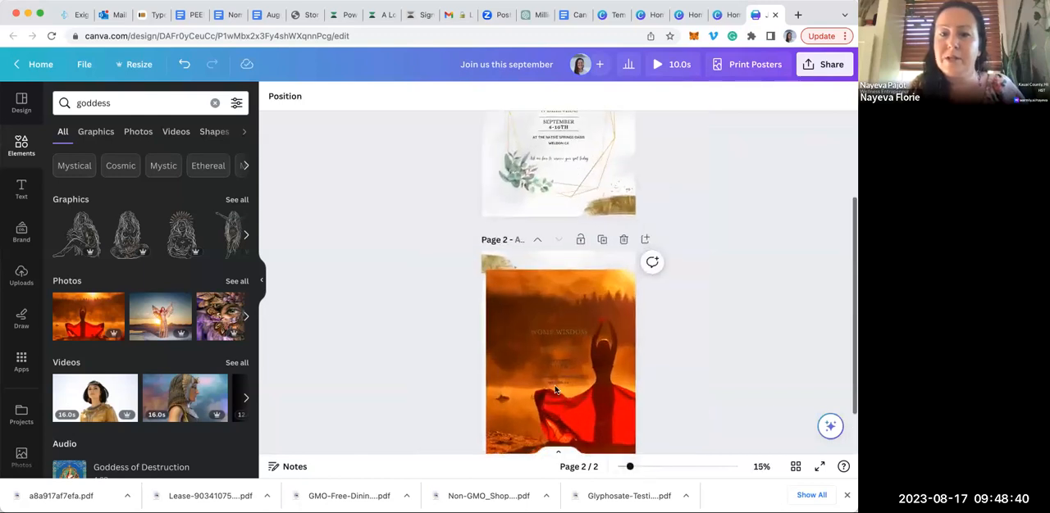
pyautogui.click(496, 304)
pyautogui.moveTo(485, 269); pyautogui.dragTo(482, 240)
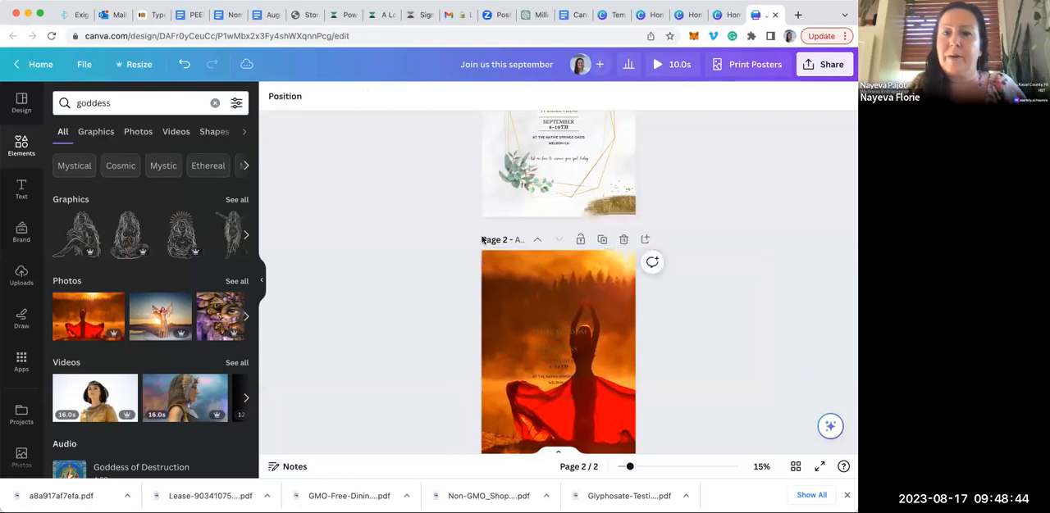
# Send the sunset photo on page 2 to the back, behind the text, gold frame and leaves
pyautogui.click(287, 96)
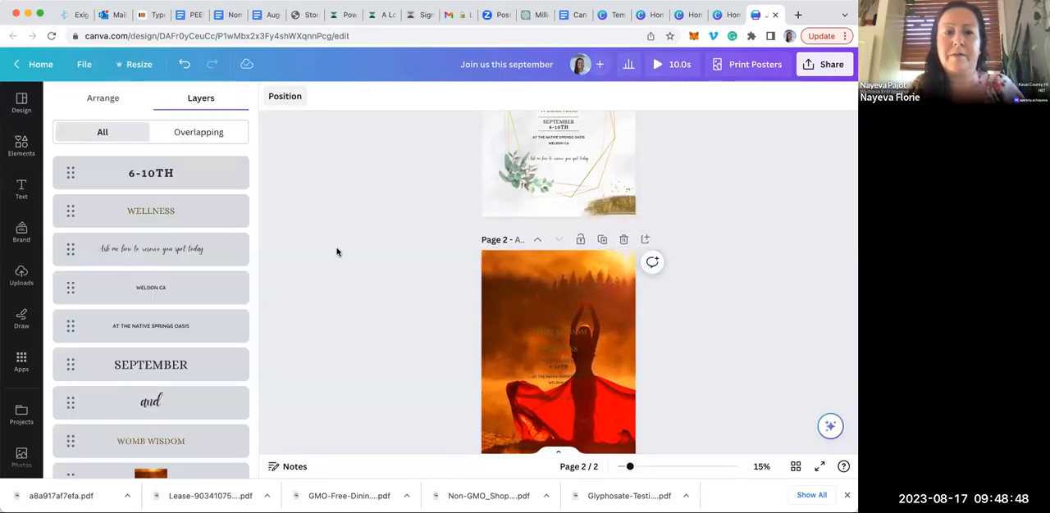
pyautogui.click(208, 135)
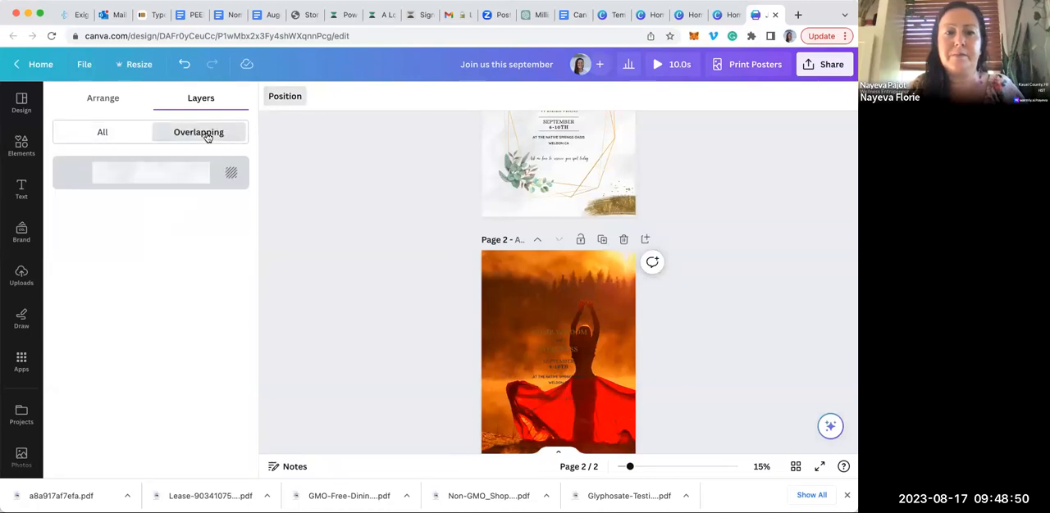
pyautogui.click(123, 134)
pyautogui.click(102, 100)
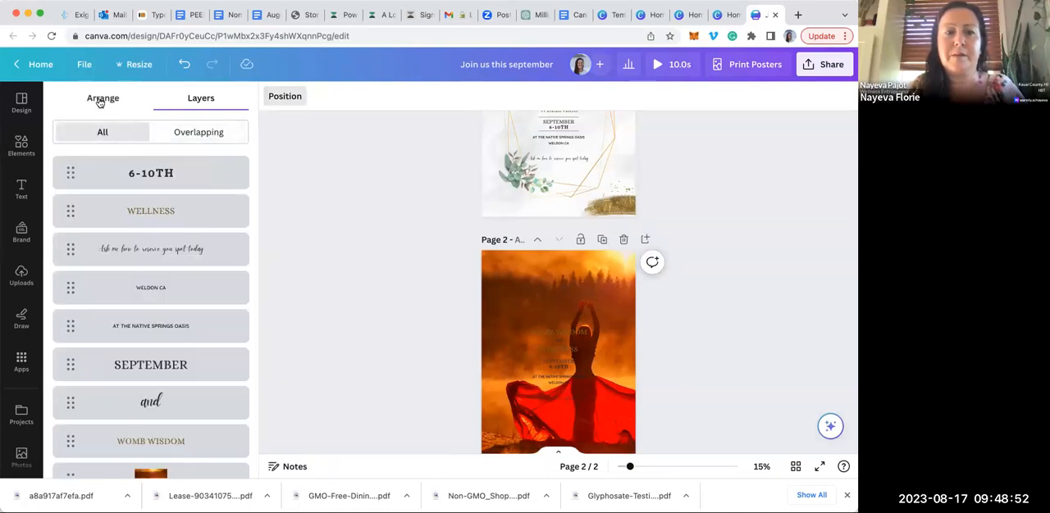
pyautogui.click(505, 261)
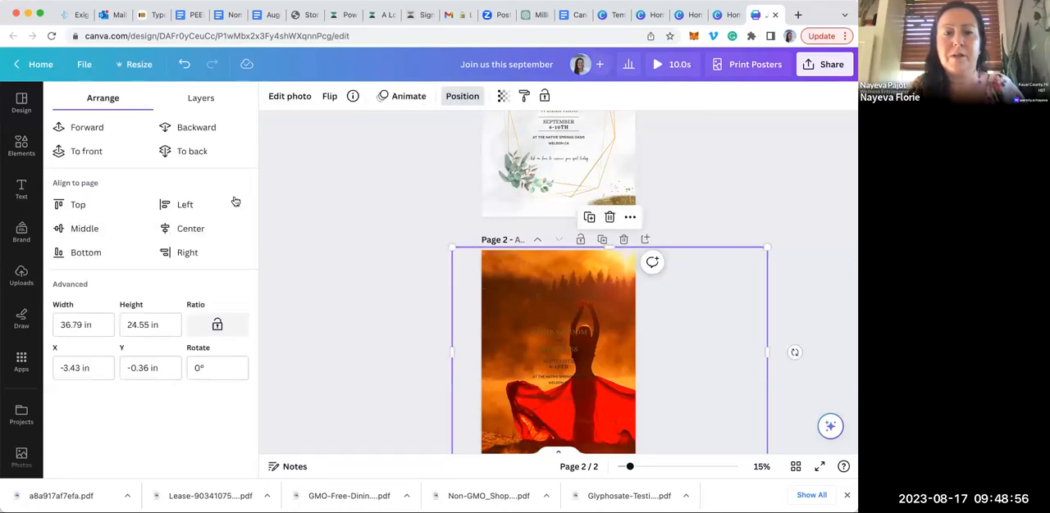
pyautogui.click(166, 152)
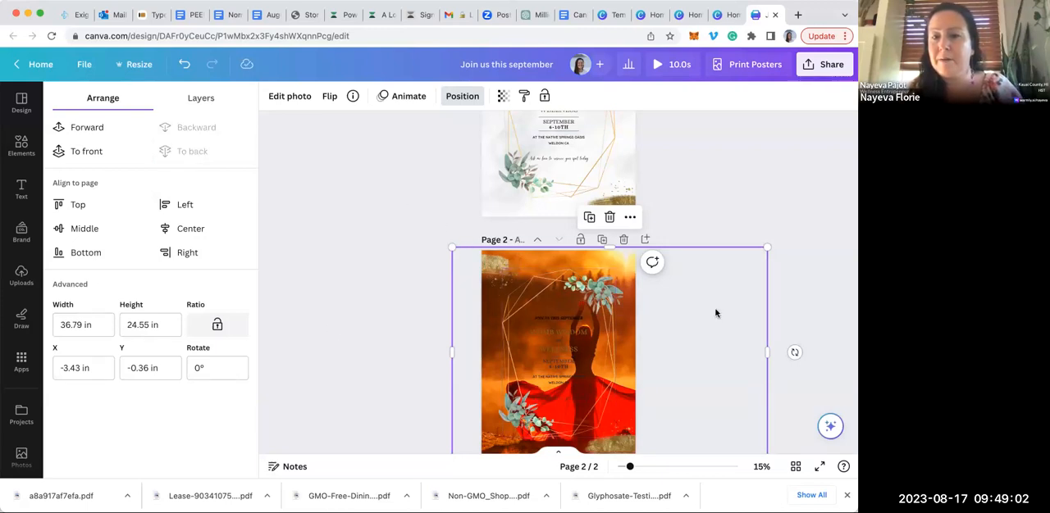
pyautogui.click(685, 329)
pyautogui.click(372, 364)
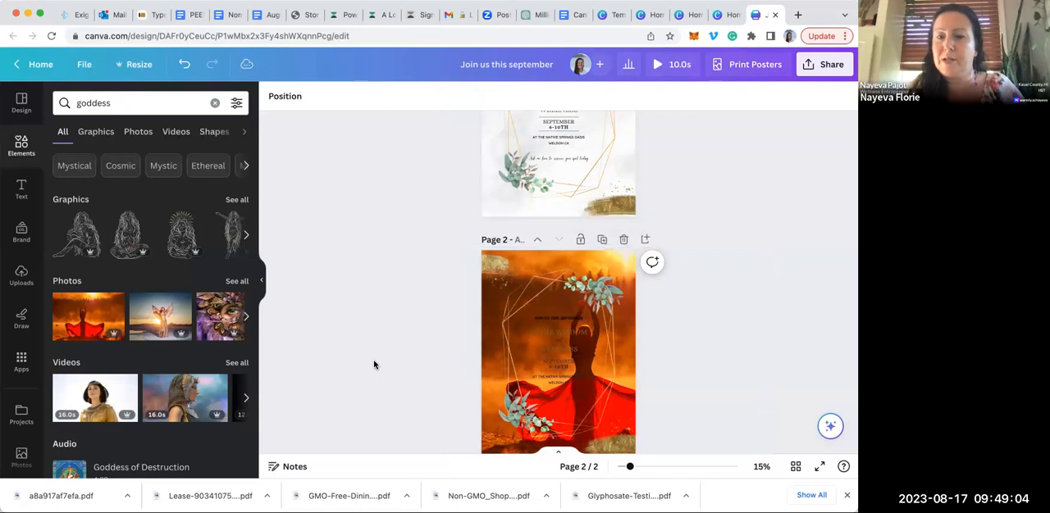
# Recolour the "JOIN US THIS SEPTEMBER" line and the "WOMB WISDOM" heading on page 2 to white
pyautogui.scroll(-2, 374, 365)
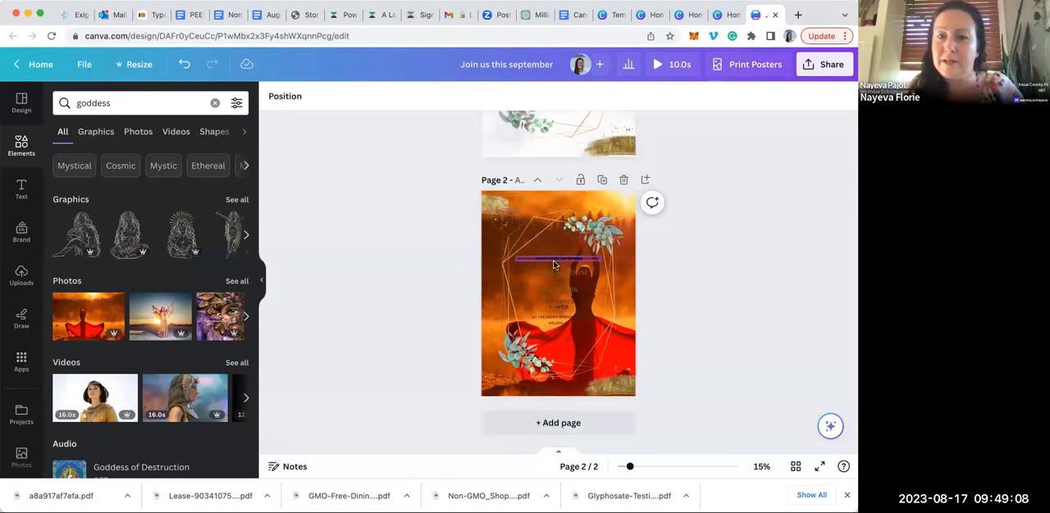
pyautogui.click(553, 261)
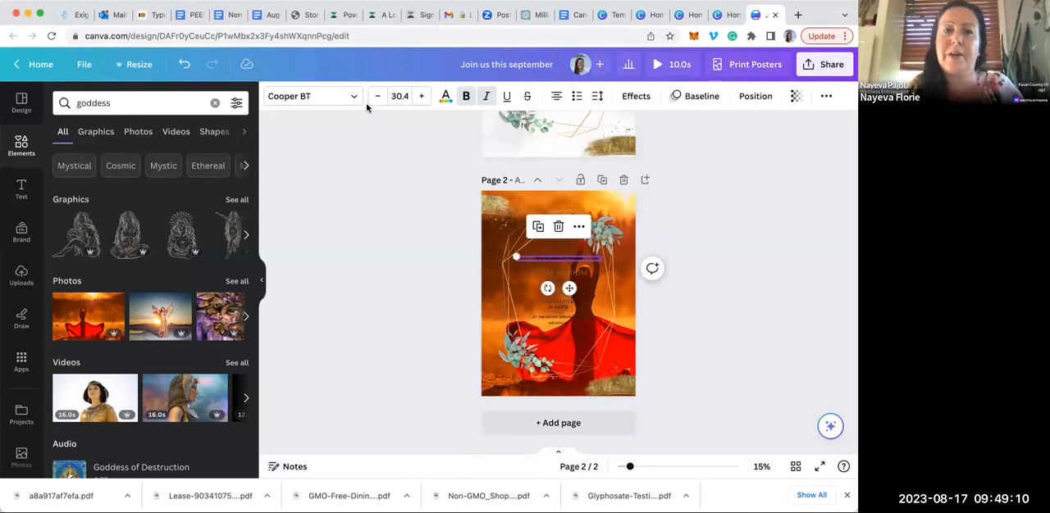
pyautogui.click(445, 97)
pyautogui.click(198, 258)
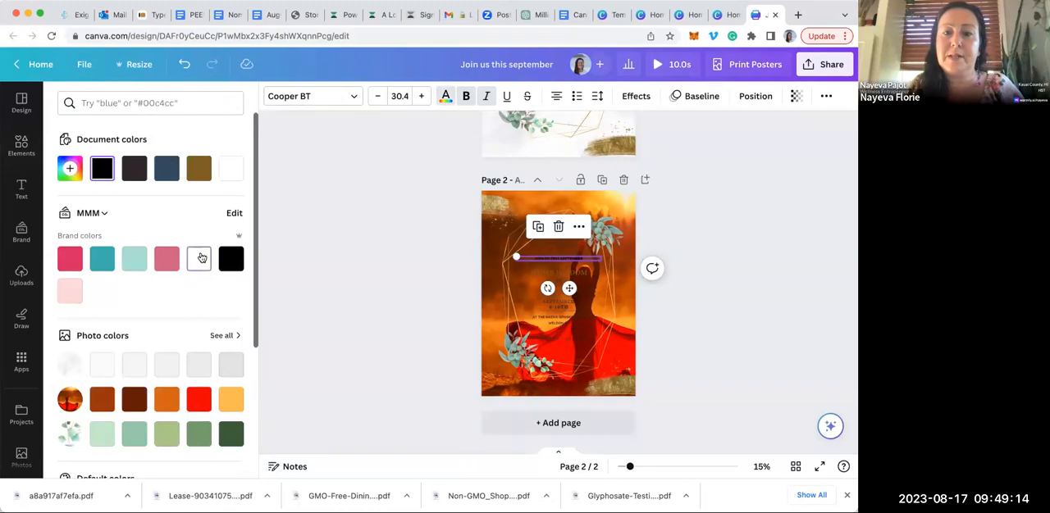
pyautogui.click(540, 274)
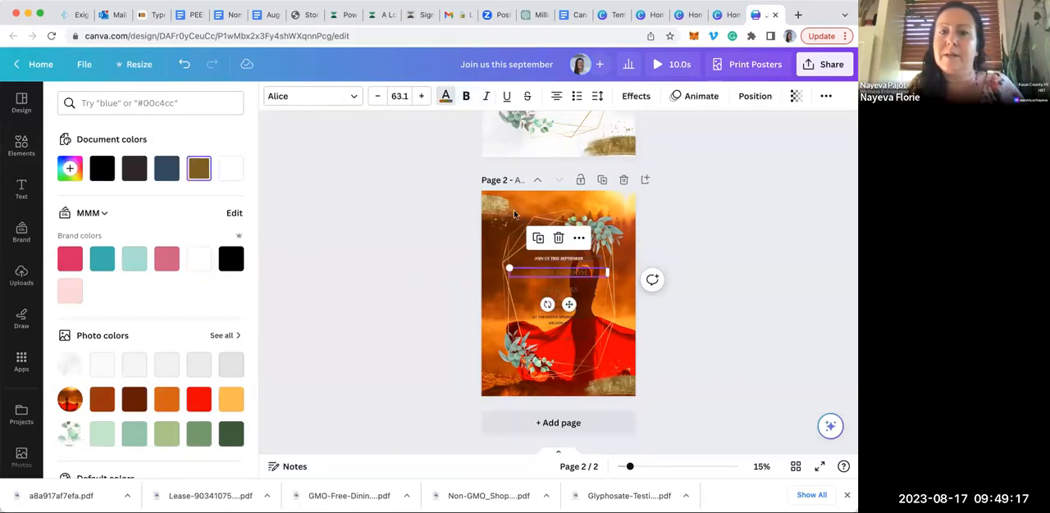
pyautogui.click(445, 96)
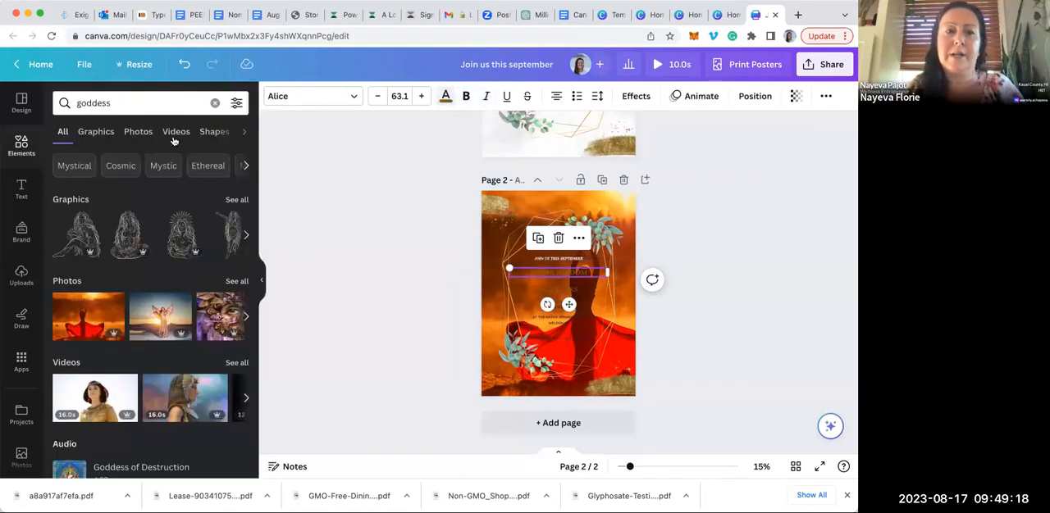
pyautogui.click(445, 97)
pyautogui.click(231, 169)
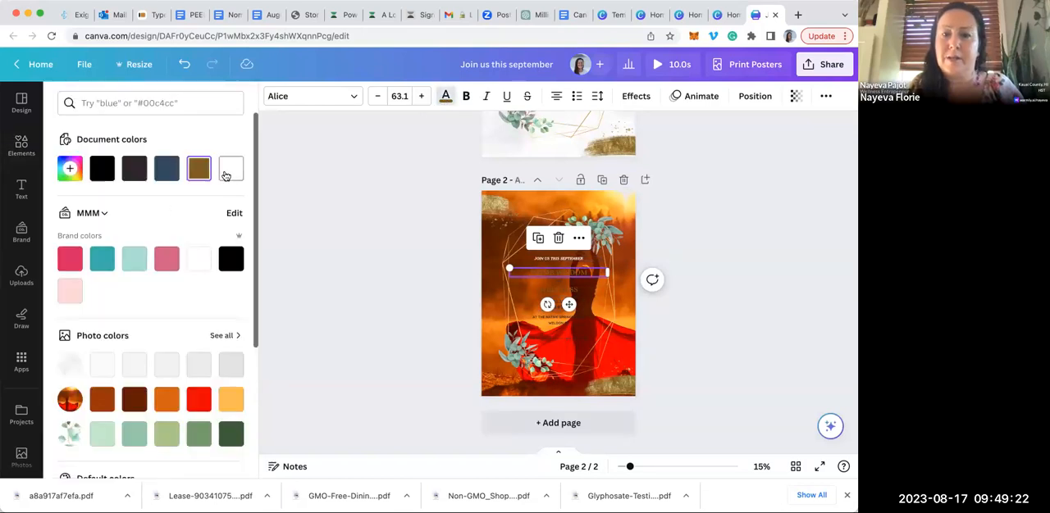
# Recolour the word "and" on page 2 to white and apply the change to everything in the same dark colour across all pages
pyautogui.click(557, 287)
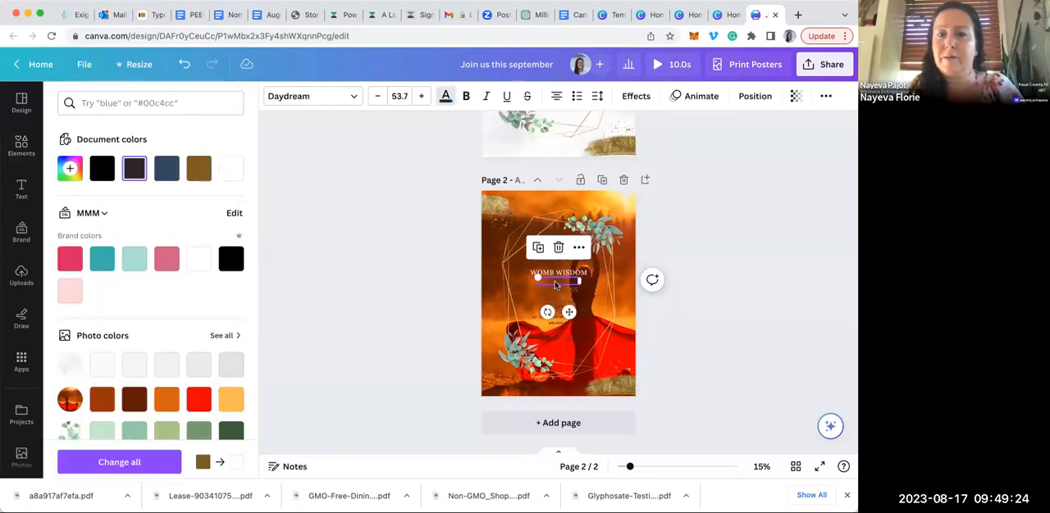
pyautogui.click(230, 169)
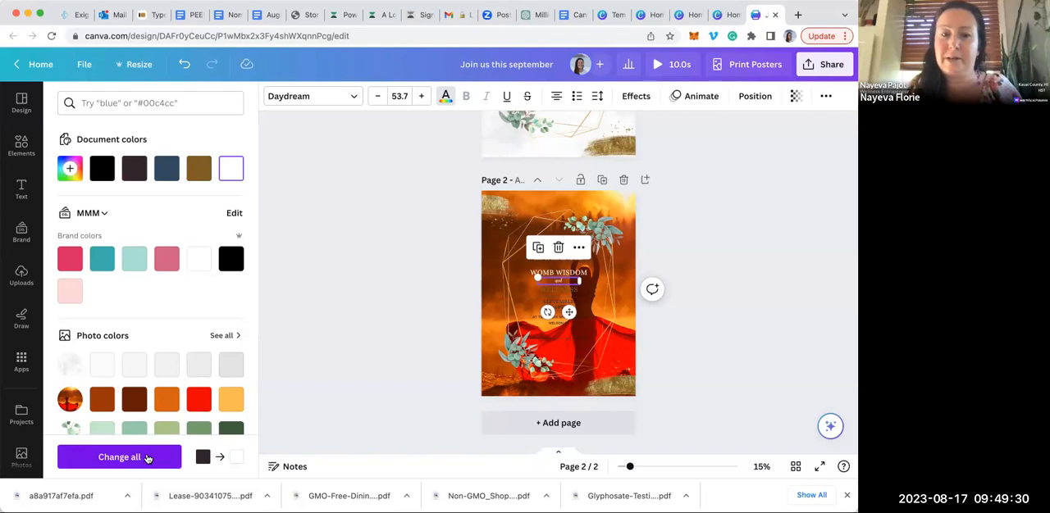
pyautogui.click(148, 457)
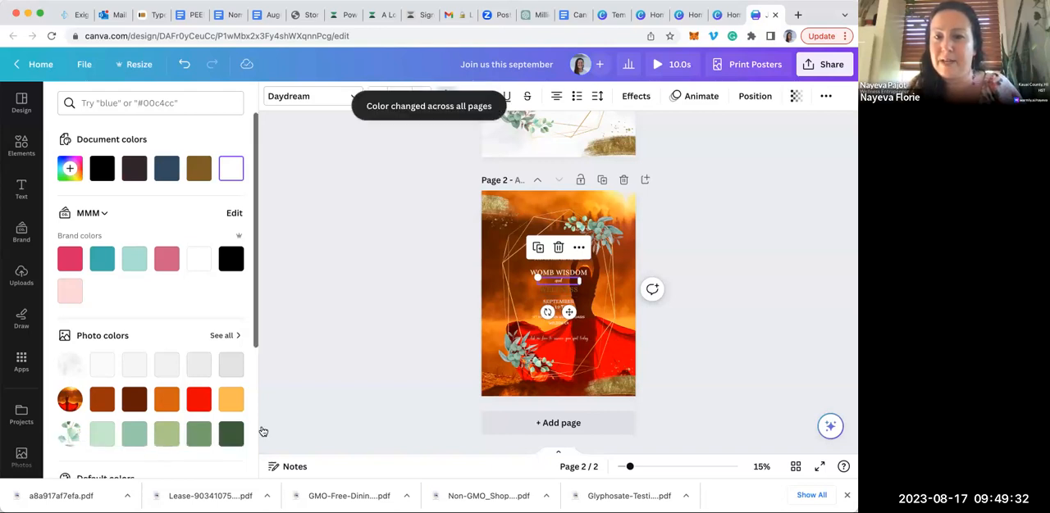
# Recolour the "WELLNESS" heading on page 2 to white
pyautogui.click(558, 292)
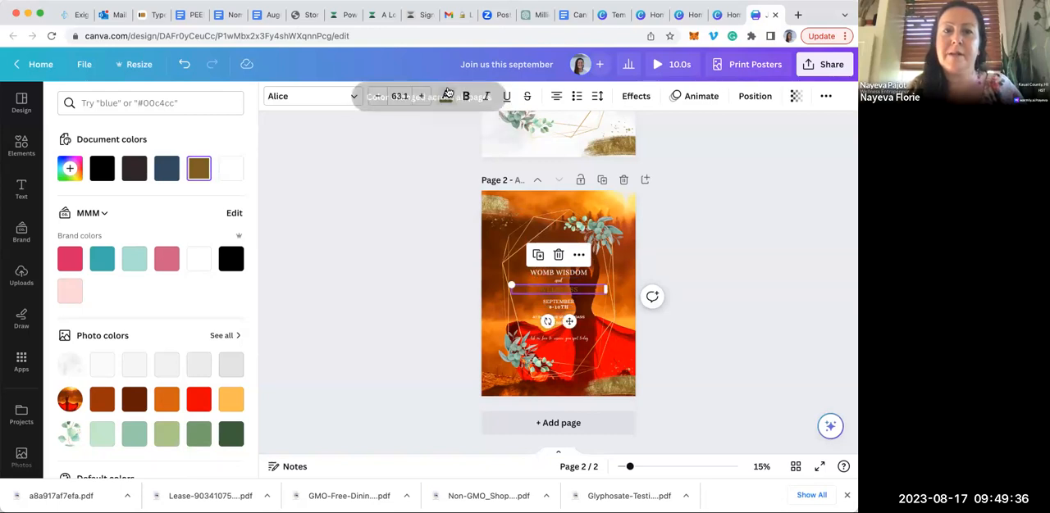
pyautogui.click(446, 95)
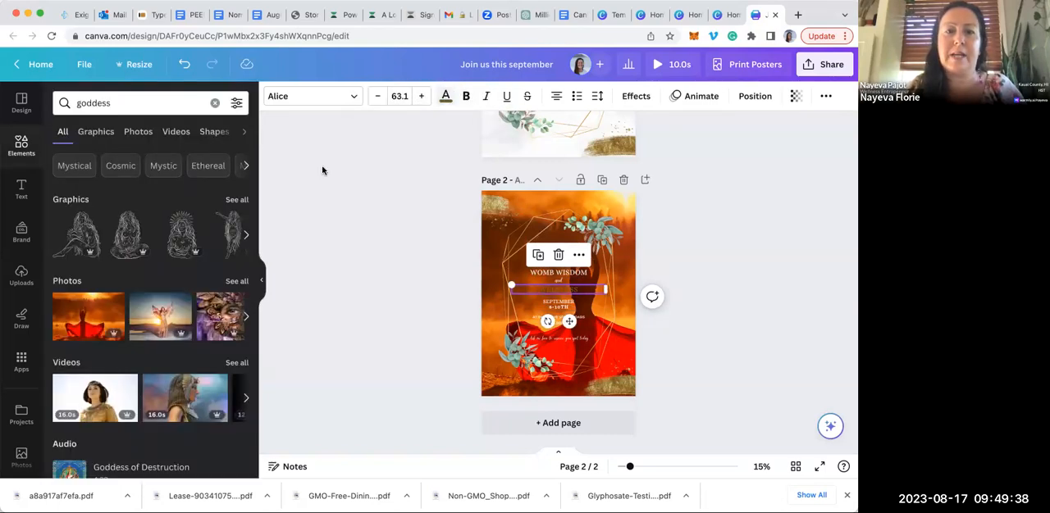
pyautogui.click(443, 96)
pyautogui.click(198, 169)
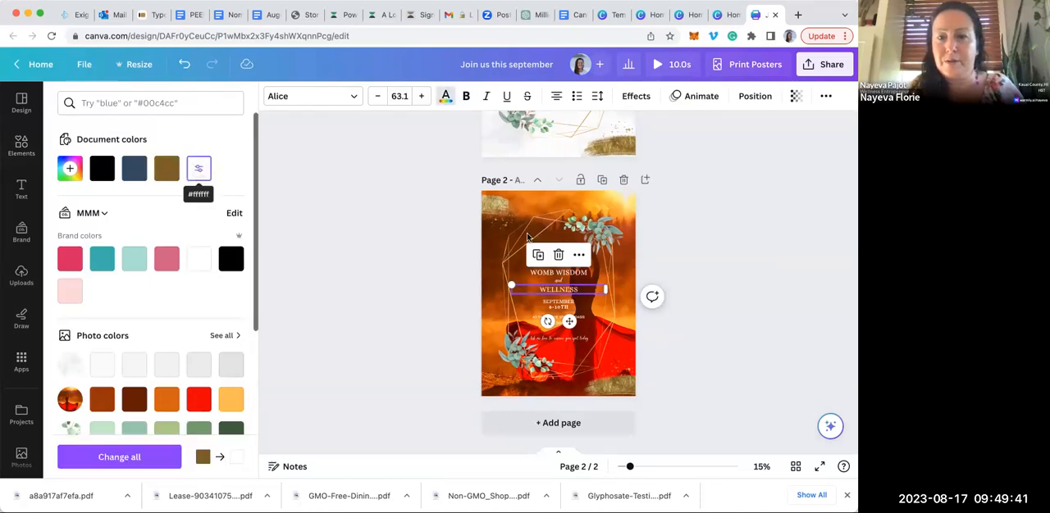
pyautogui.click(383, 321)
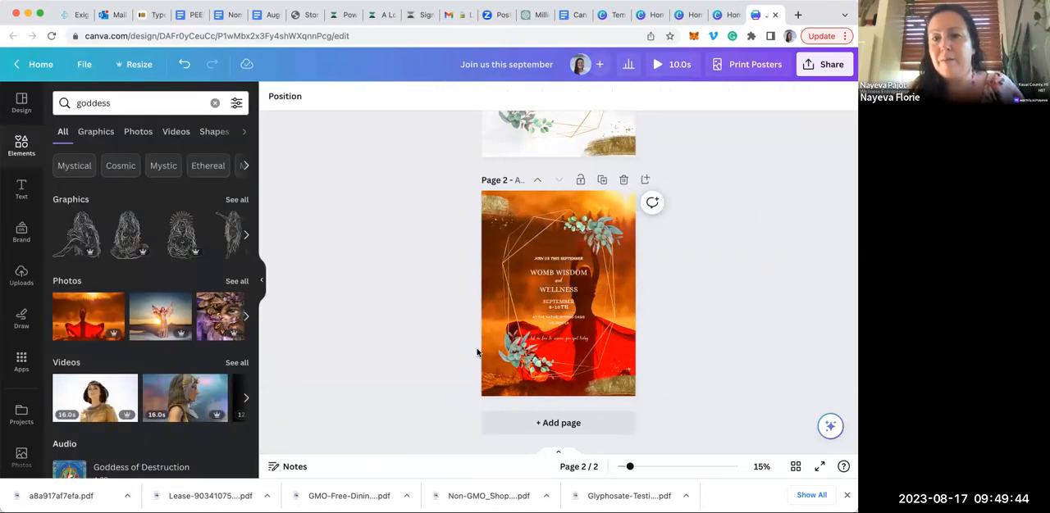
# Delete the two gold brush strokes from the lower right and upper left corners of the page 2 poster
pyautogui.click(622, 382)
pyautogui.moveTo(607, 392); pyautogui.dragTo(452, 211)
pyautogui.click(470, 165)
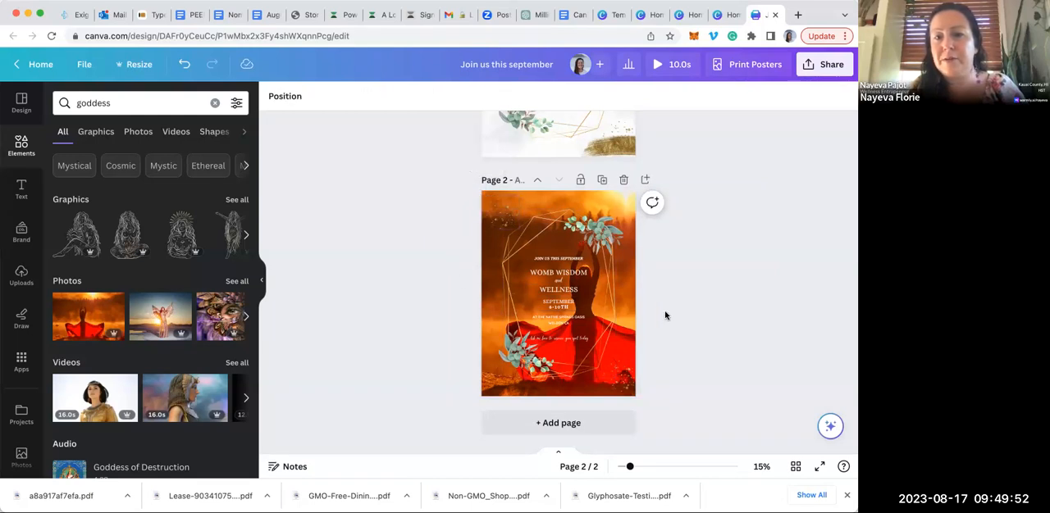
# Try the page 2 poster without its gold geometric frame and undo the deletion
pyautogui.scroll(4, 666, 315)
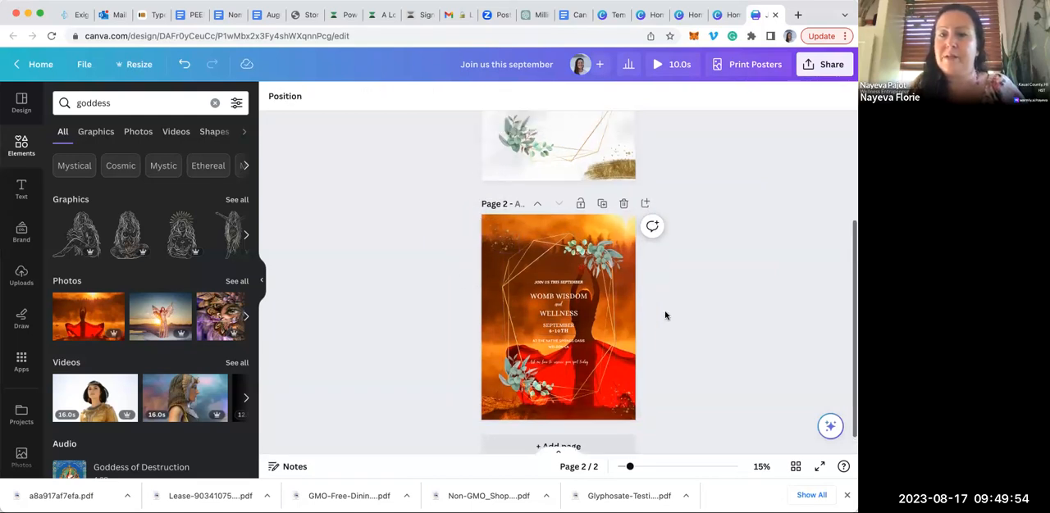
pyautogui.scroll(1, 665, 316)
pyautogui.scroll(-1, 665, 316)
pyautogui.scroll(-2, 665, 312)
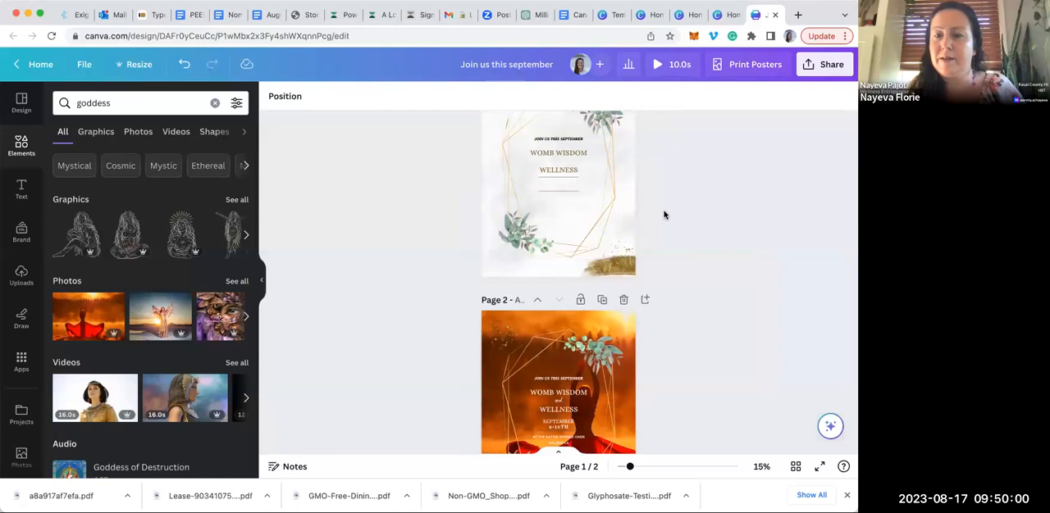
pyautogui.scroll(-5, 664, 216)
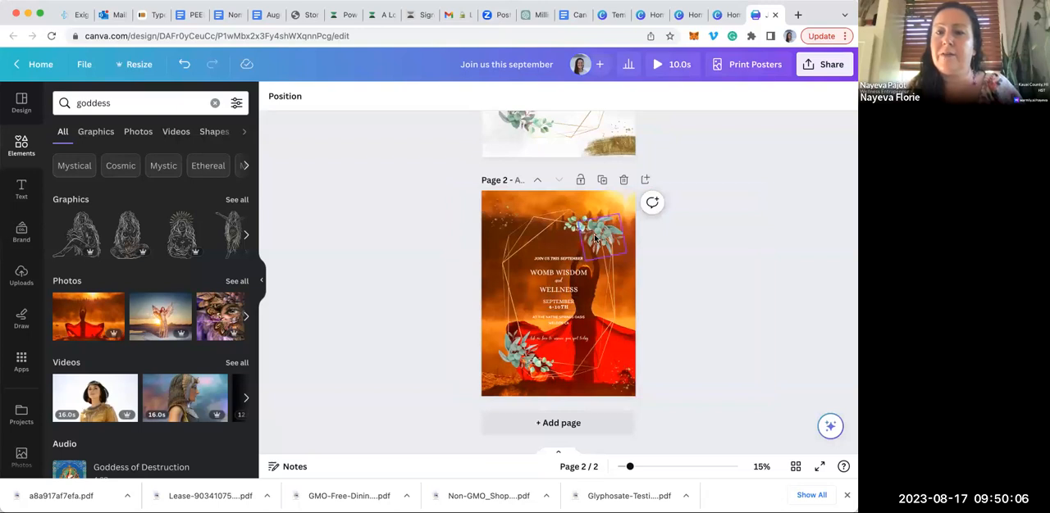
pyautogui.click(610, 287)
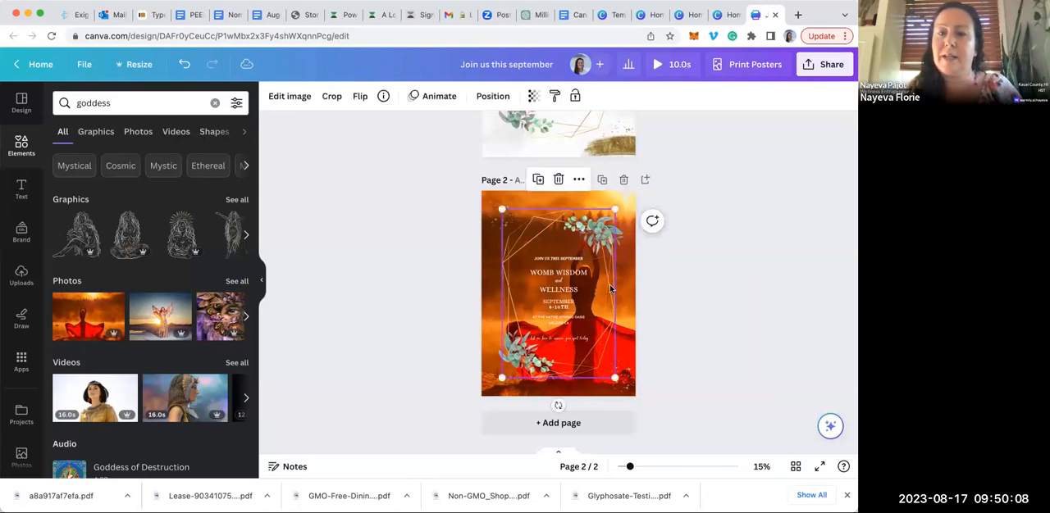
pyautogui.click(558, 179)
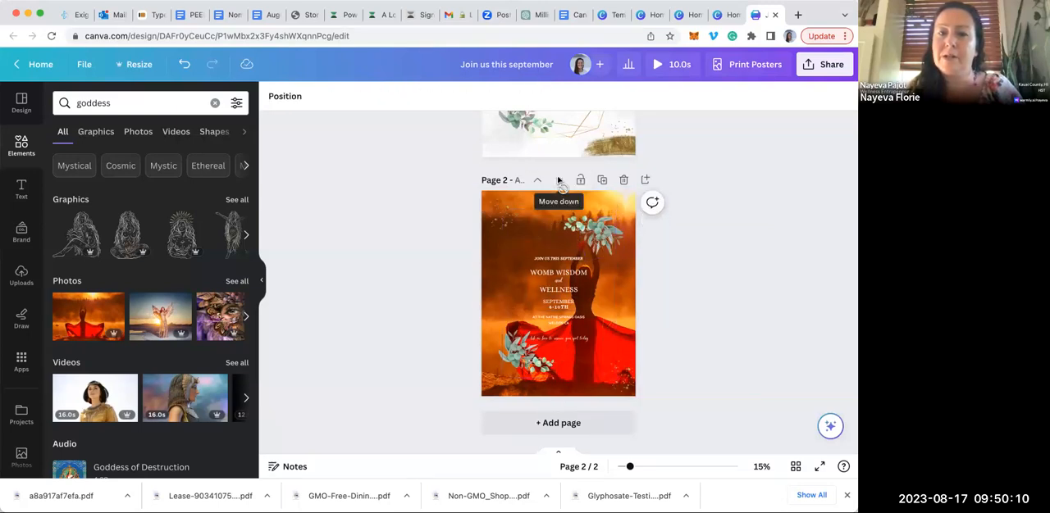
pyautogui.click(185, 65)
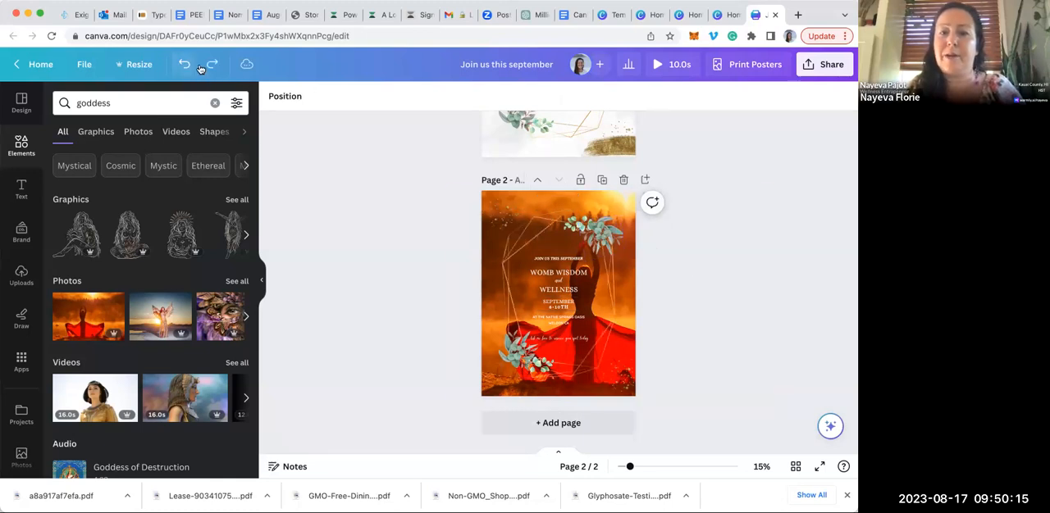
# Delete all the eucalyptus leaf clusters at the upper right and lower left of the gold frame on page 2
pyautogui.click(594, 236)
pyautogui.click(602, 181)
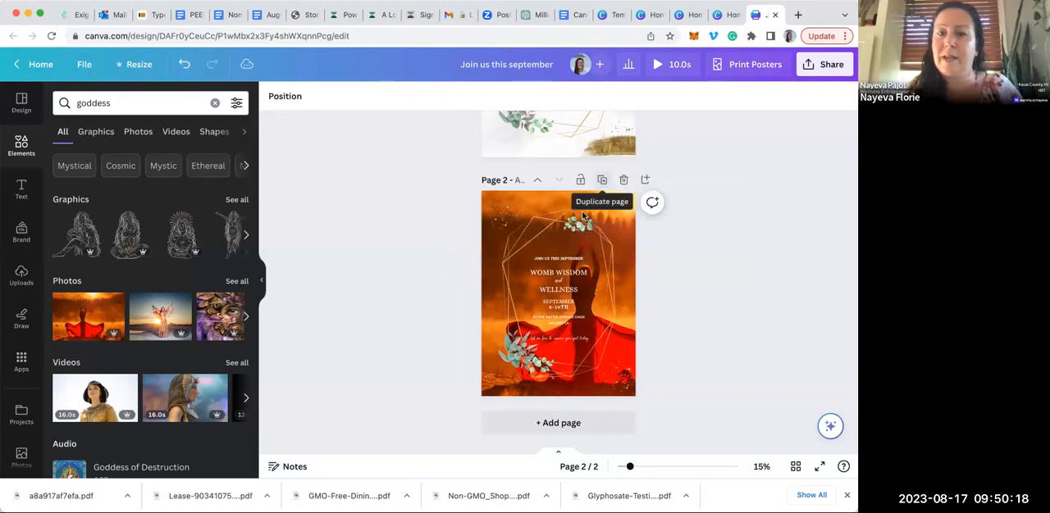
pyautogui.click(578, 229)
pyautogui.click(580, 182)
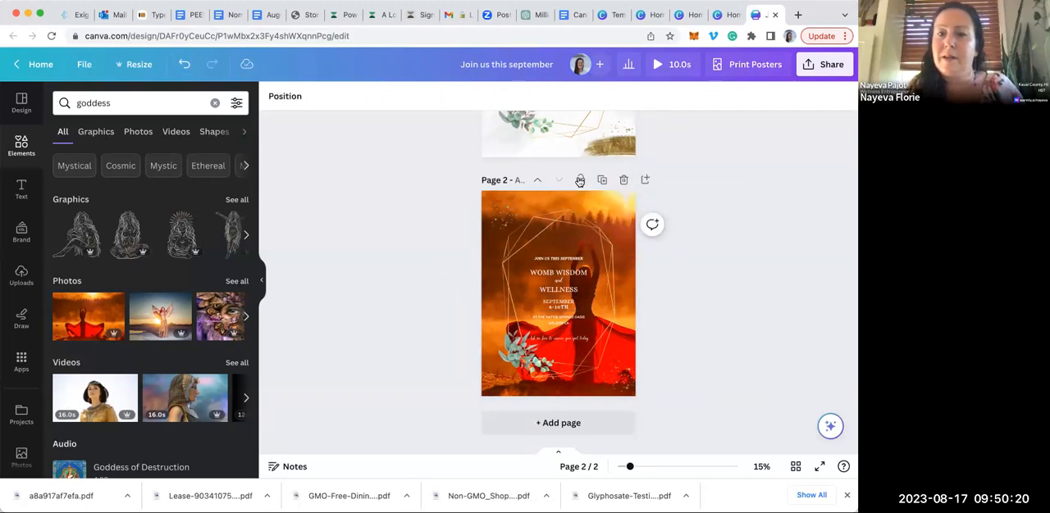
pyautogui.click(519, 353)
pyautogui.moveTo(519, 320); pyautogui.dragTo(531, 351)
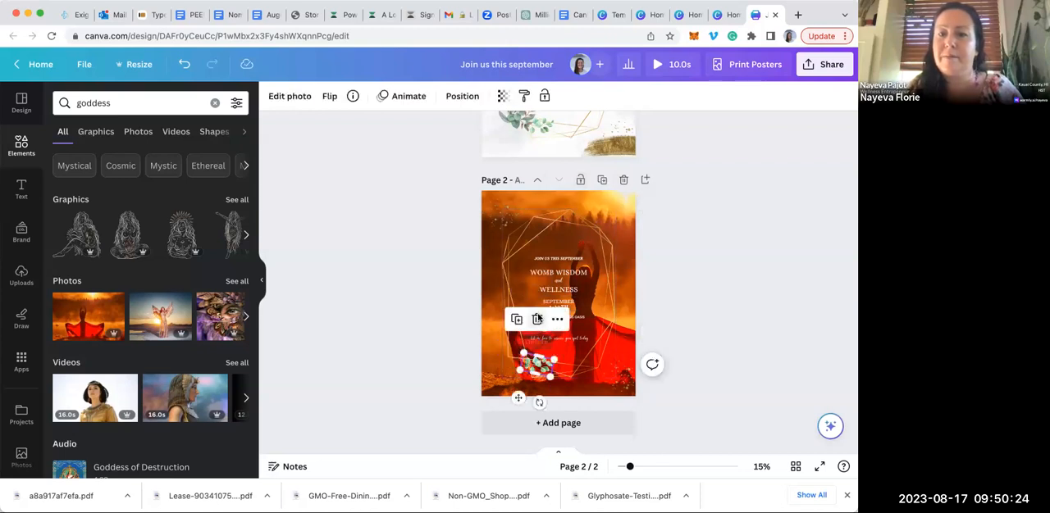
pyautogui.click(537, 319)
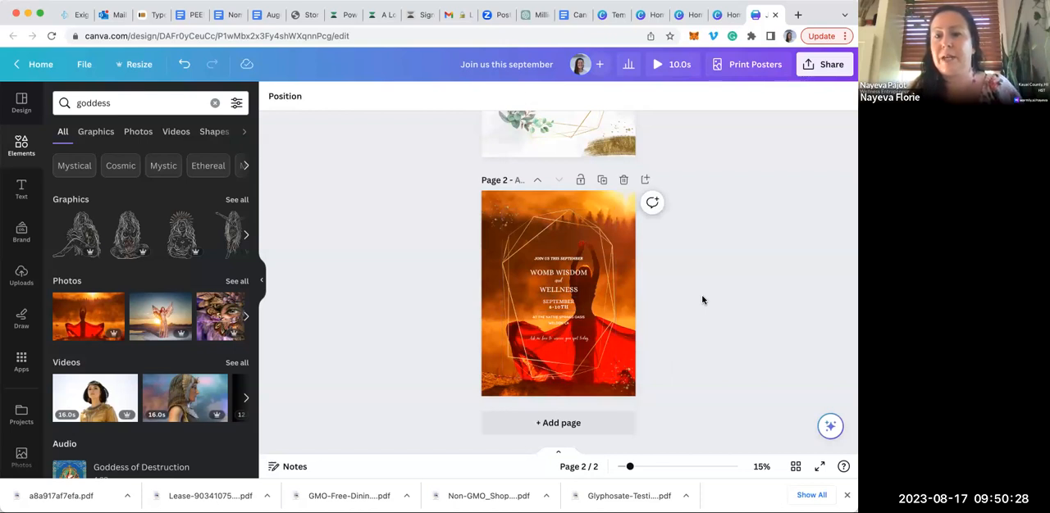
# Duplicate the sunset poster page and add the goddess photo of a woman by the water at sunset to the copy
pyautogui.click(602, 182)
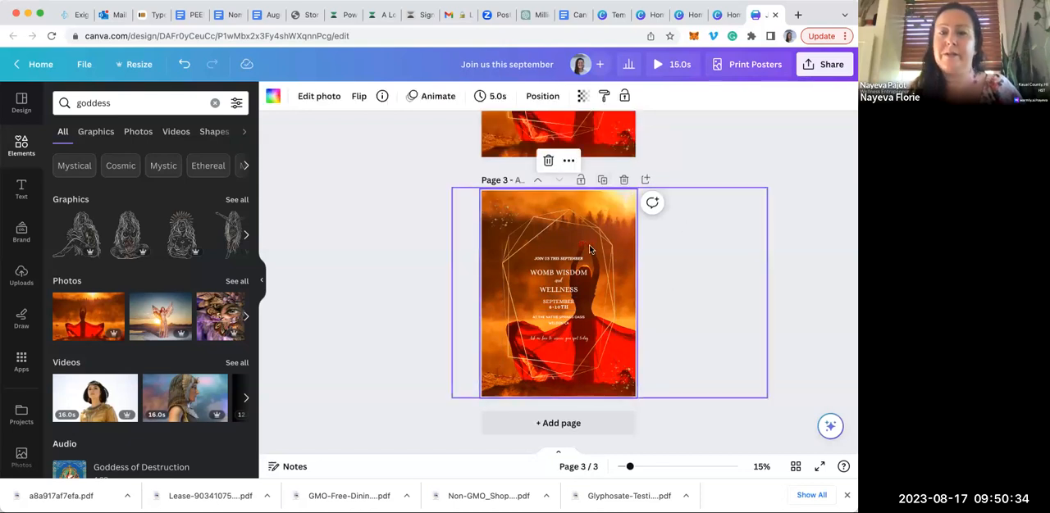
pyautogui.click(619, 207)
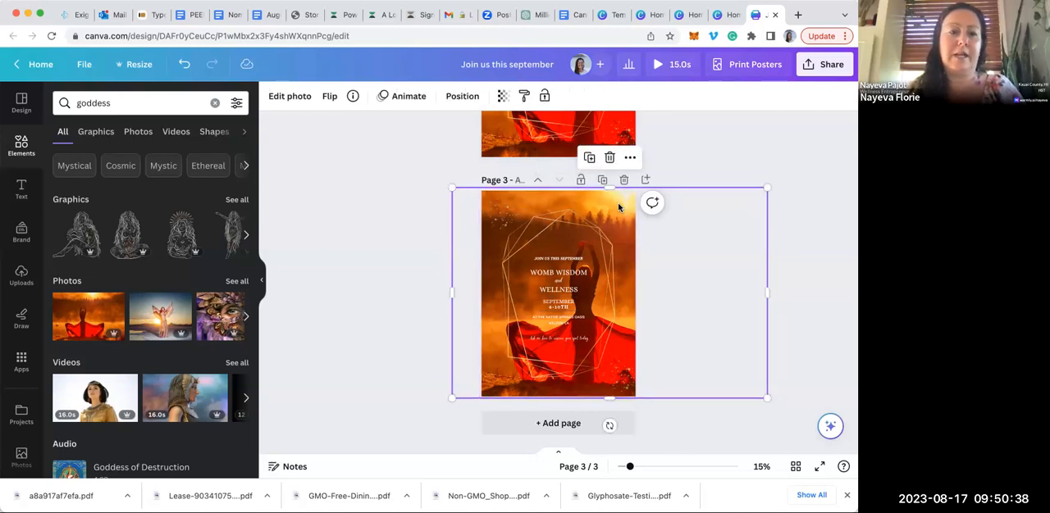
pyautogui.click(246, 316)
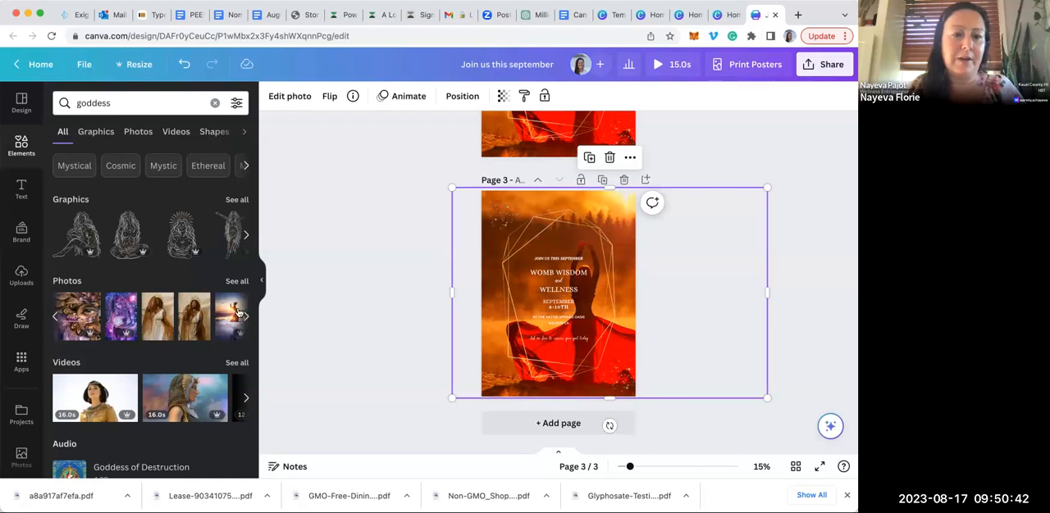
pyautogui.click(238, 312)
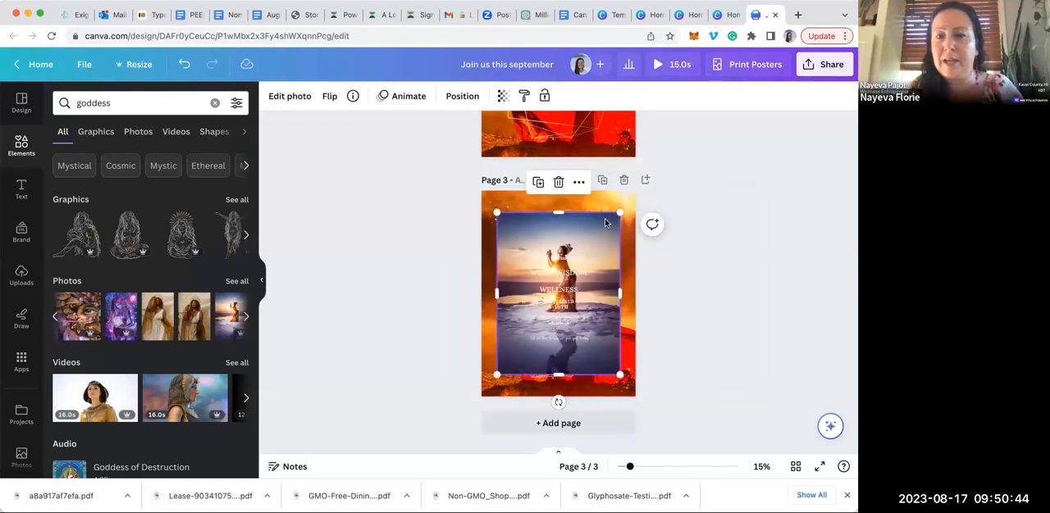
# Enlarge and reposition the photo of the woman by the water so that it covers all of page 3
pyautogui.moveTo(638, 191)
pyautogui.mouseDown()
pyautogui.moveTo(647, 211)
pyautogui.moveTo(651, 178)
pyautogui.moveTo(649, 204)
pyautogui.moveTo(635, 193)
pyautogui.mouseUp()
pyautogui.moveTo(495, 191)
pyautogui.mouseDown()
pyautogui.moveTo(491, 200)
pyautogui.moveTo(484, 179)
pyautogui.mouseUp()
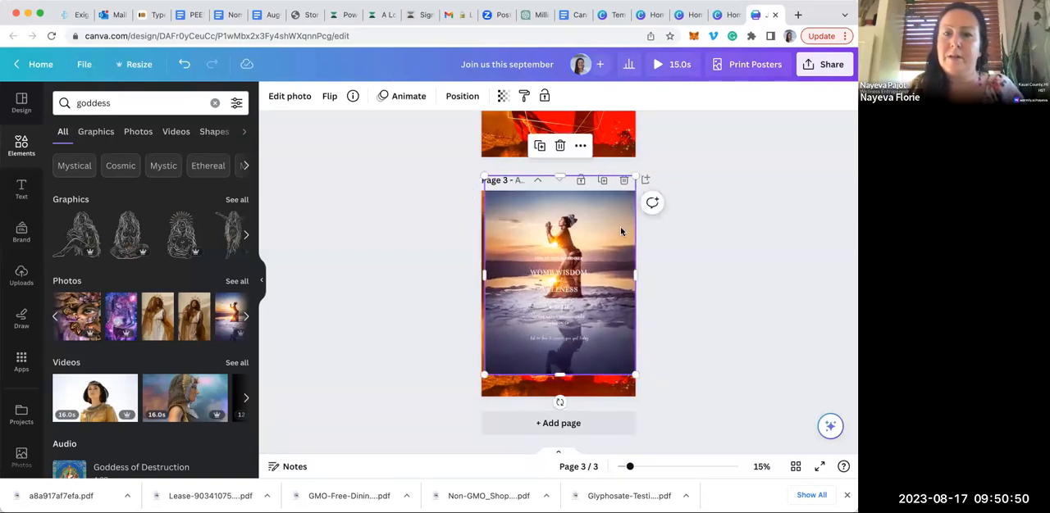
pyautogui.moveTo(620, 229)
pyautogui.mouseDown()
pyautogui.moveTo(618, 261)
pyautogui.moveTo(618, 238)
pyautogui.mouseUp()
pyautogui.moveTo(633, 393)
pyautogui.mouseDown()
pyautogui.moveTo(643, 407)
pyautogui.moveTo(641, 398)
pyautogui.mouseUp()
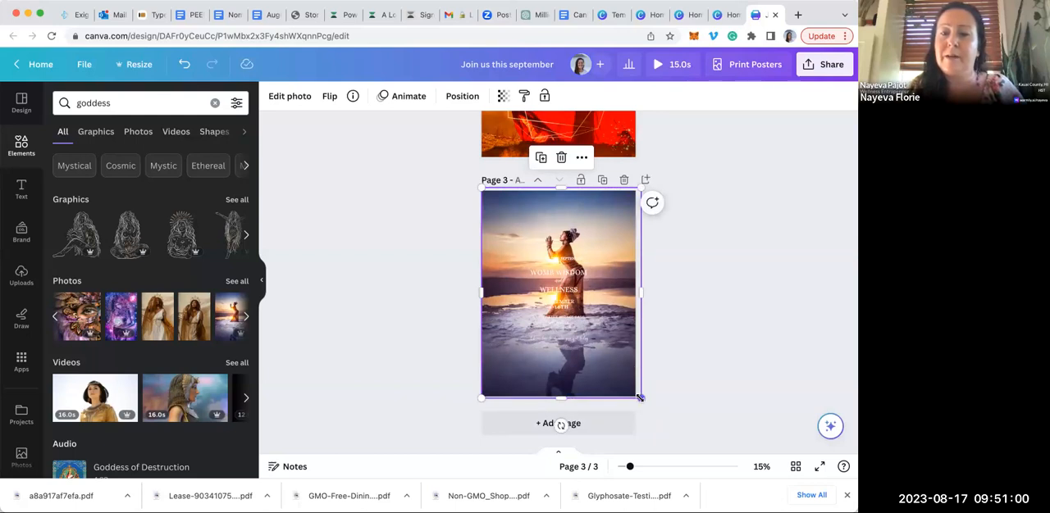
pyautogui.moveTo(638, 397); pyautogui.dragTo(639, 397)
pyautogui.click(673, 345)
# Duplicate the original white Womb Wisdom poster on page 1
pyautogui.scroll(5, 673, 345)
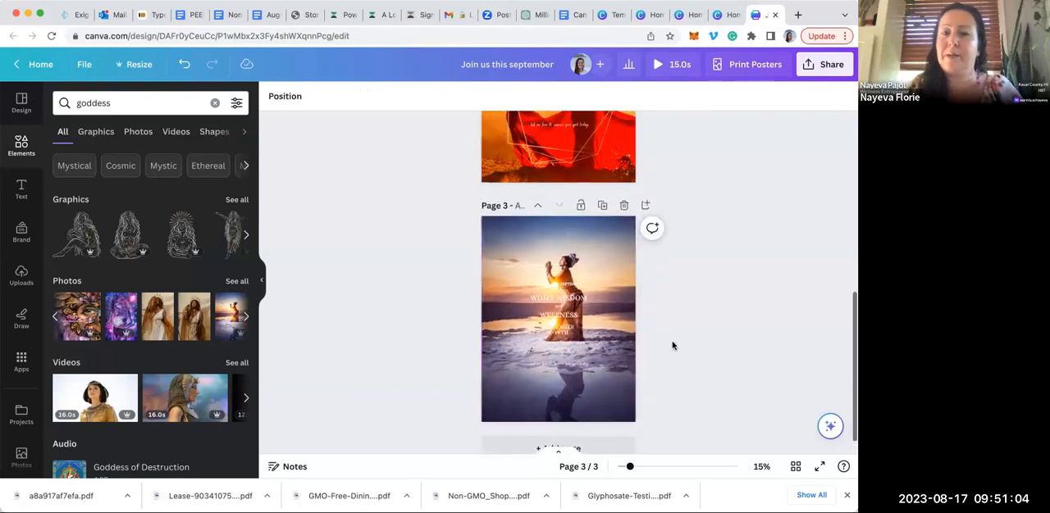
pyautogui.scroll(4, 672, 345)
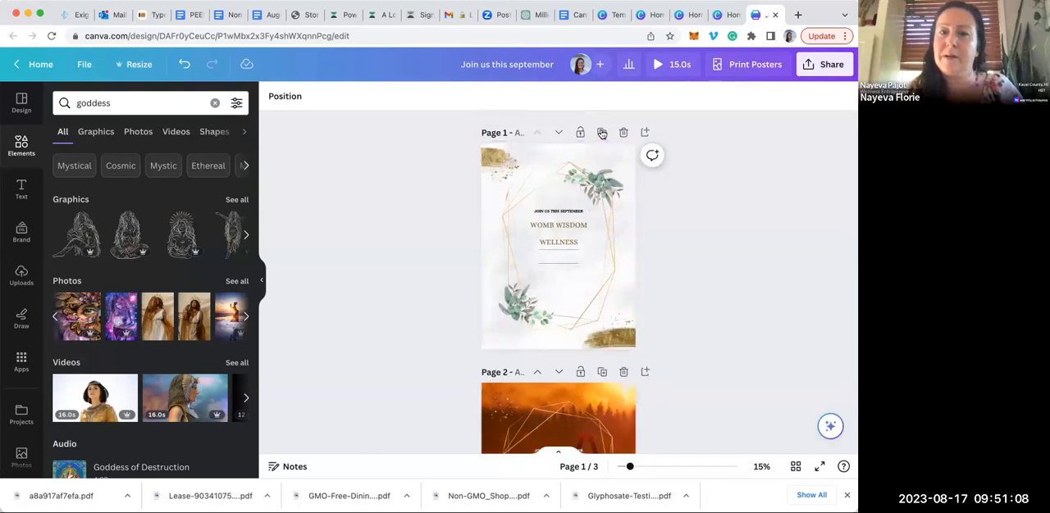
pyautogui.click(601, 132)
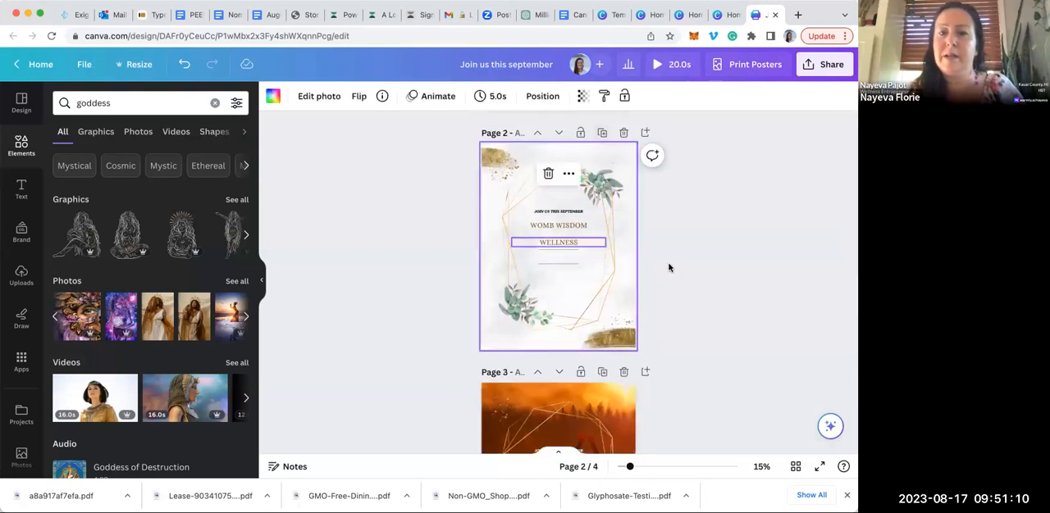
pyautogui.click(642, 250)
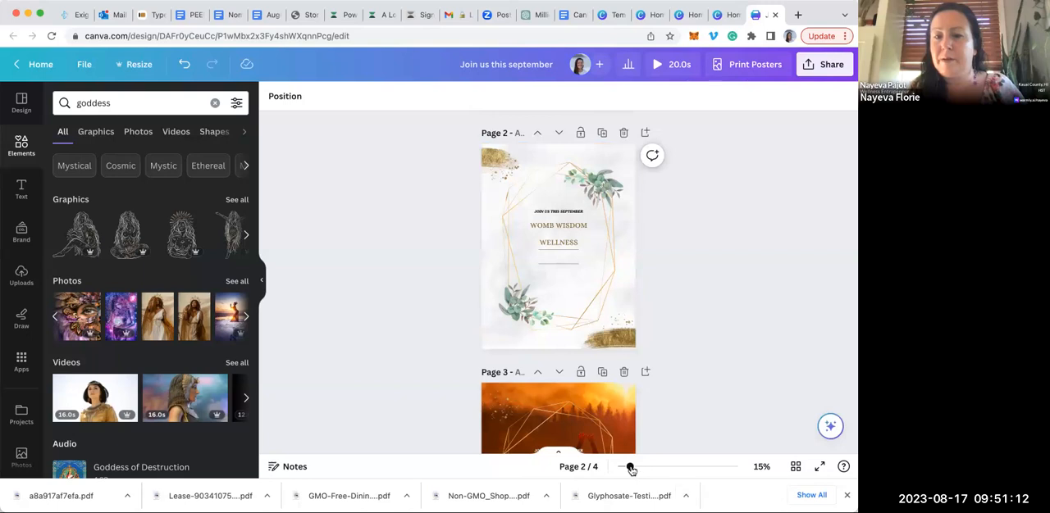
pyautogui.click(680, 469)
pyautogui.click(641, 467)
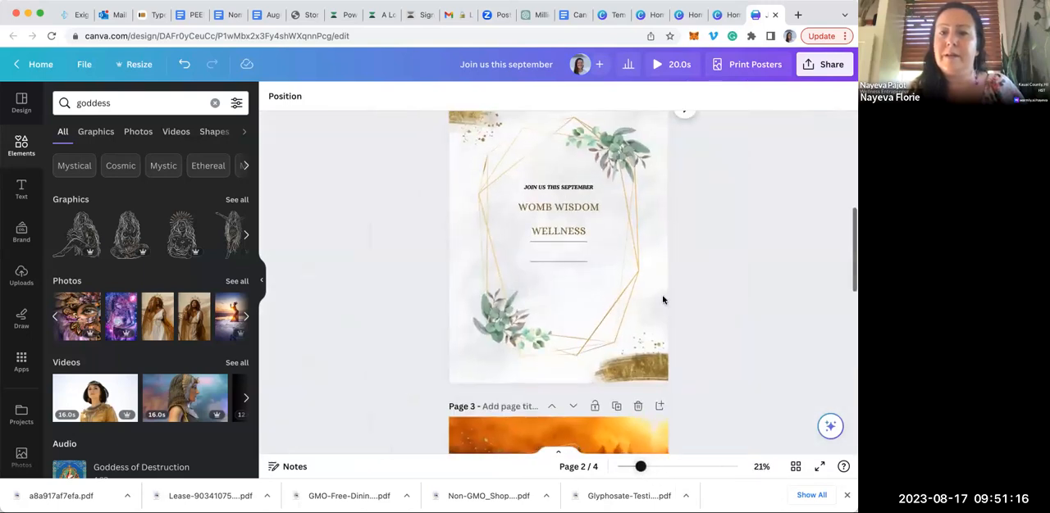
# Recolour the white date text on page 2 to the document's brown and apply the change to all matching white text
pyautogui.click(557, 249)
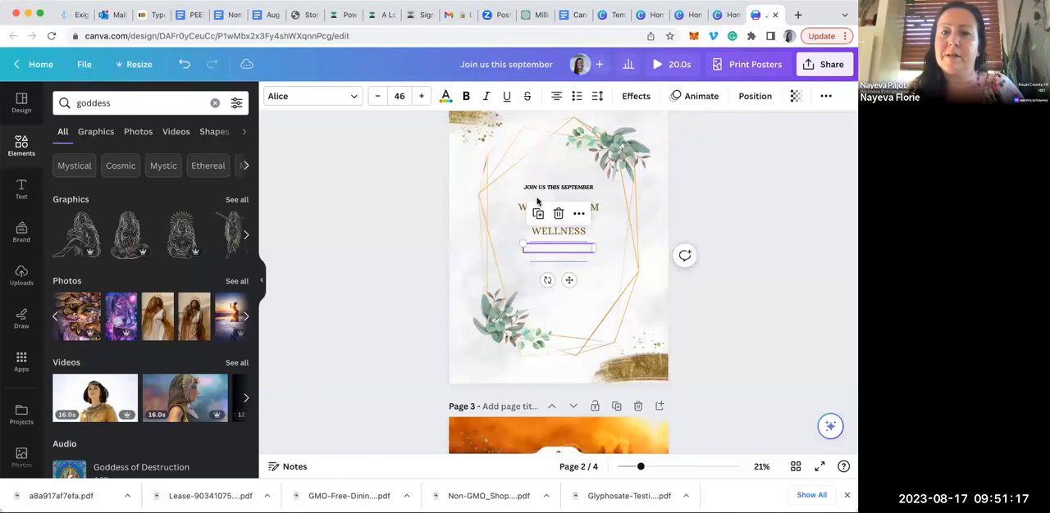
pyautogui.click(445, 96)
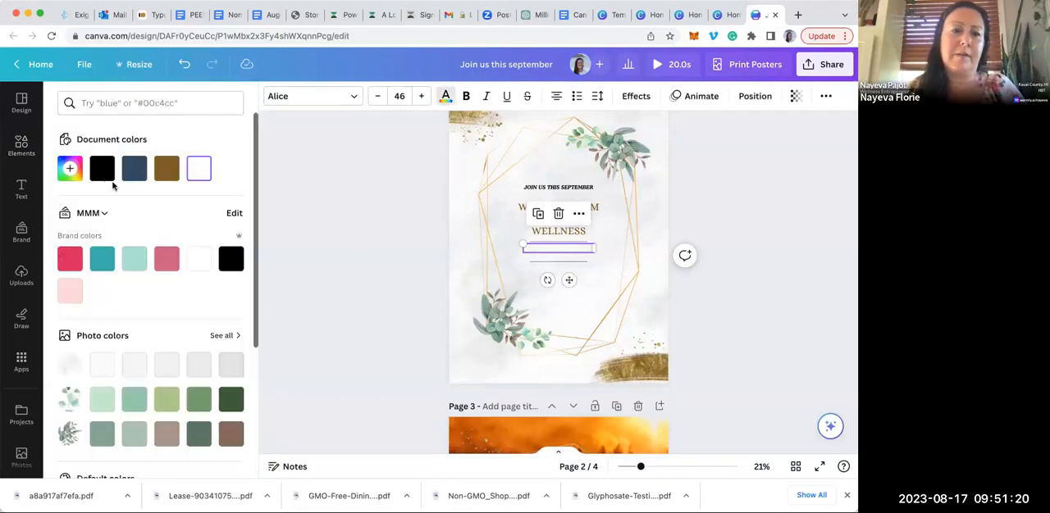
pyautogui.click(166, 169)
pyautogui.click(141, 457)
pyautogui.click(333, 298)
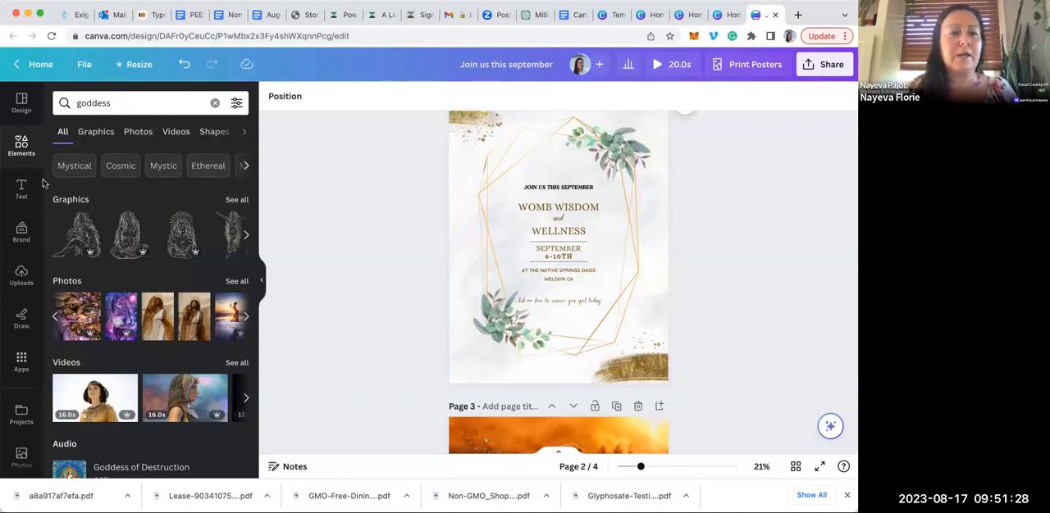
# Add the floral triple-moon graphic from the goddess results to page 2 and place it at the top of the gold frame
pyautogui.click(246, 236)
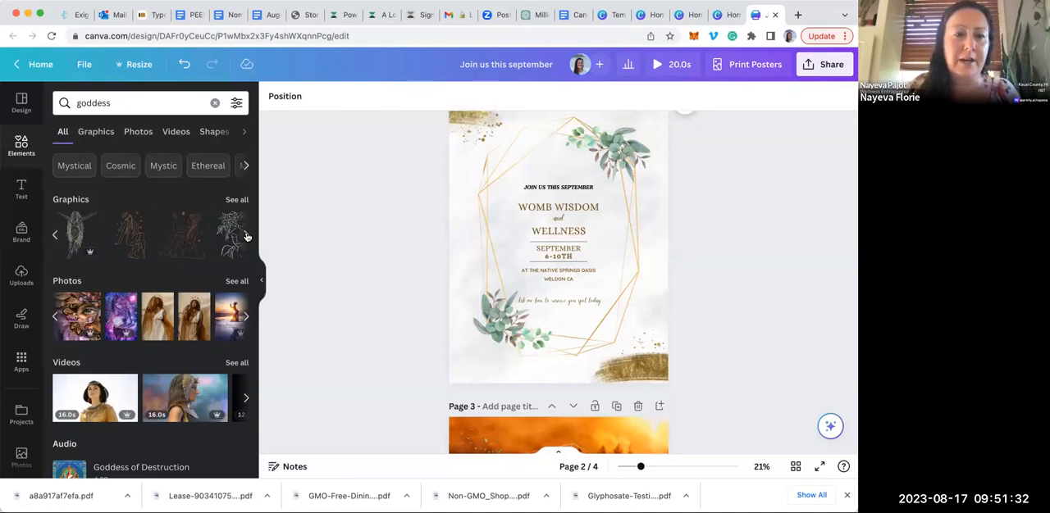
pyautogui.click(245, 236)
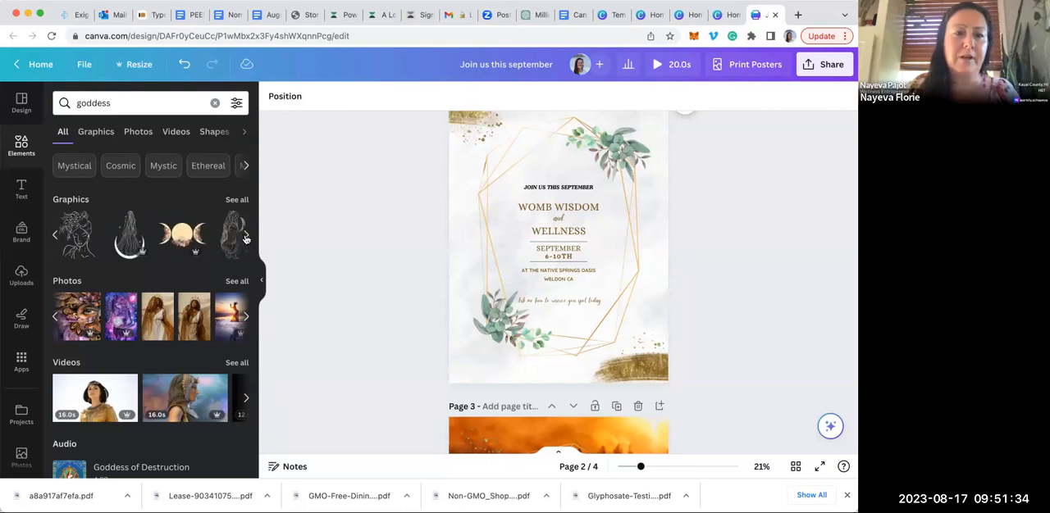
pyautogui.click(193, 234)
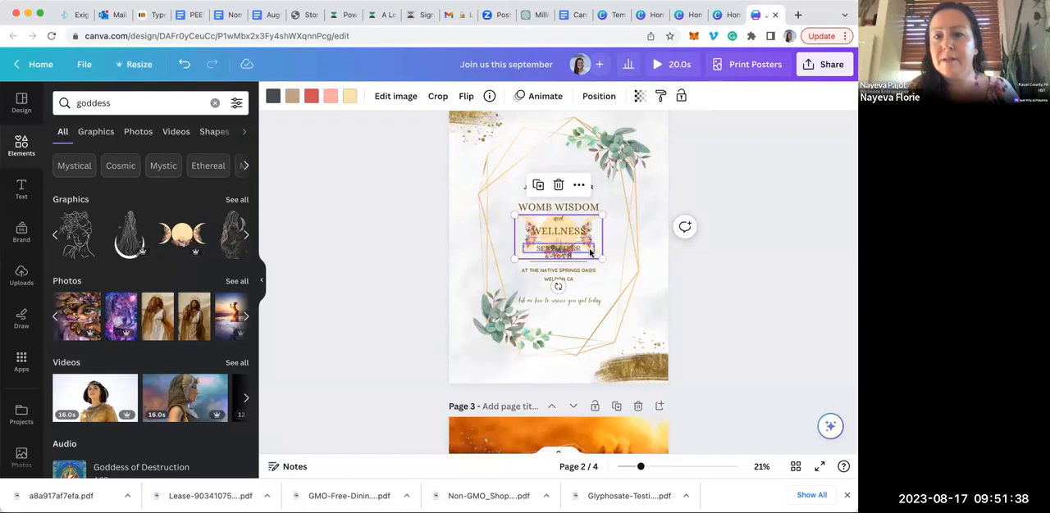
pyautogui.moveTo(599, 250); pyautogui.dragTo(597, 158)
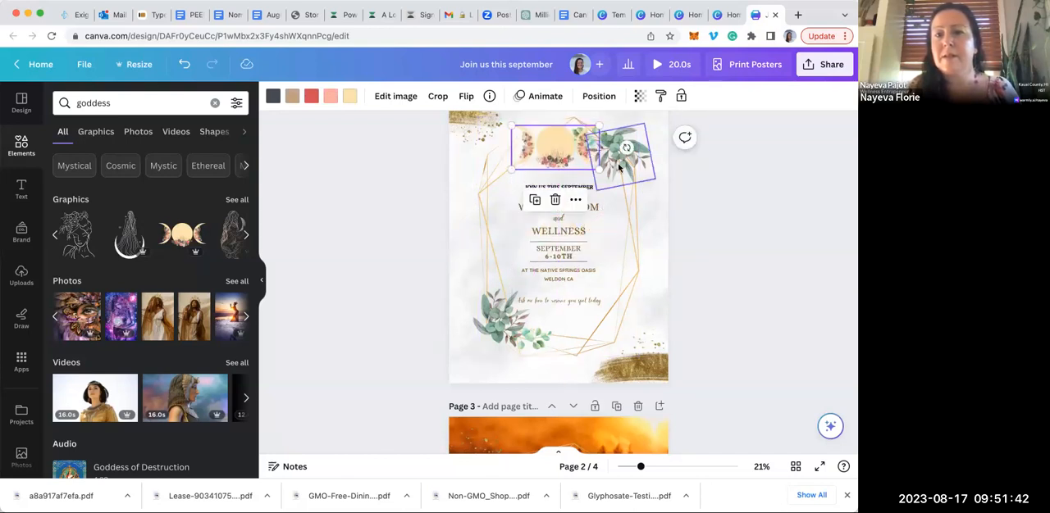
# Delete the two eucalyptus clusters at the upper right of the gold frame on page 2
pyautogui.click(623, 160)
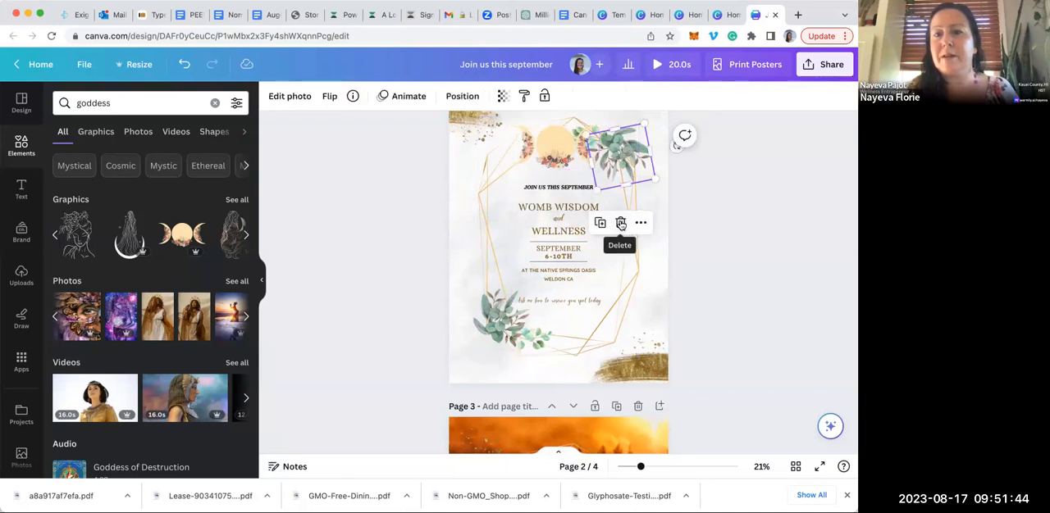
pyautogui.click(621, 223)
pyautogui.click(603, 137)
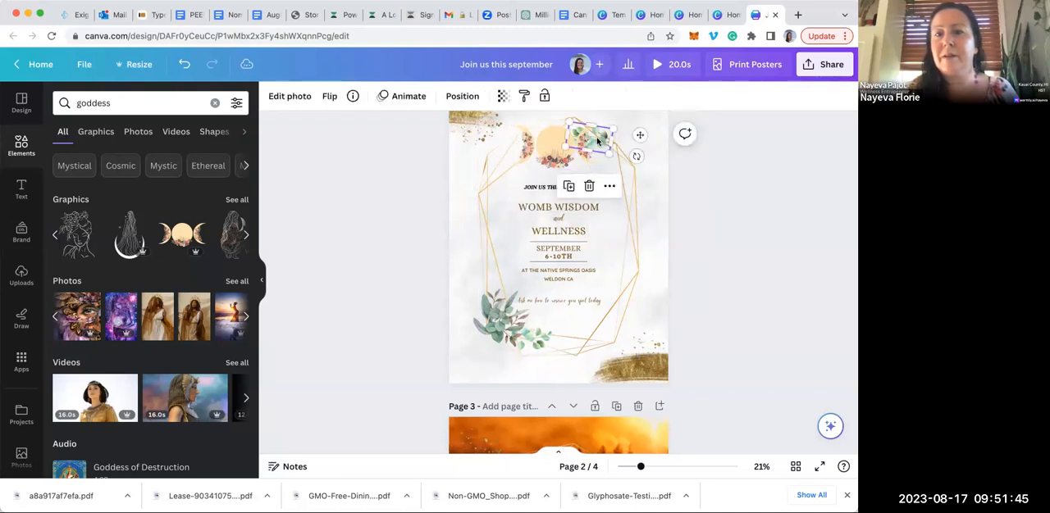
pyautogui.click(588, 190)
# Try the floral triple-moon graphic at the bottom of the gold frame, and delete it from the page
pyautogui.moveTo(571, 146); pyautogui.dragTo(587, 246)
pyautogui.moveTo(588, 335); pyautogui.dragTo(581, 340)
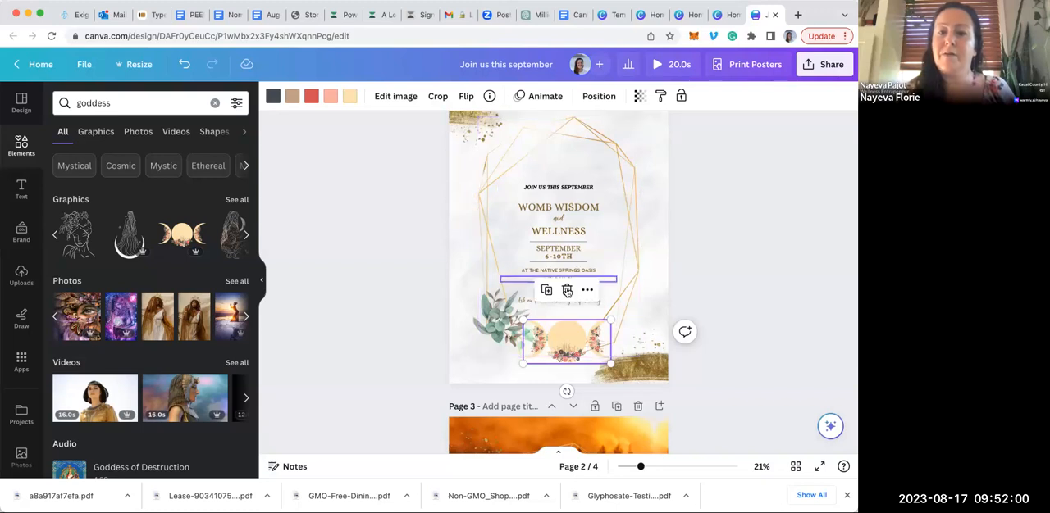
pyautogui.click(566, 290)
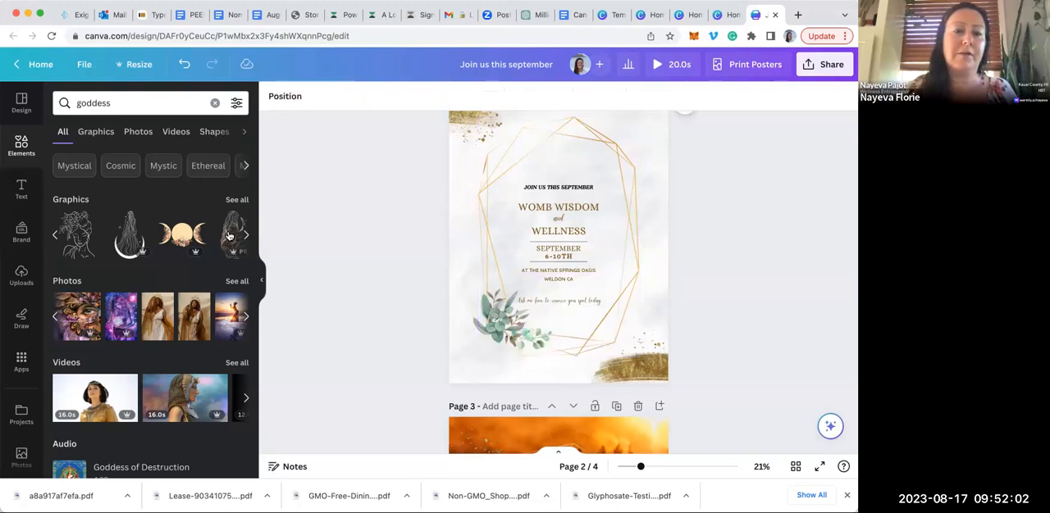
# Add the line drawing of a crouching woman with a moon to page 2, recolouring its white to black and its tan to brown
pyautogui.click(557, 246)
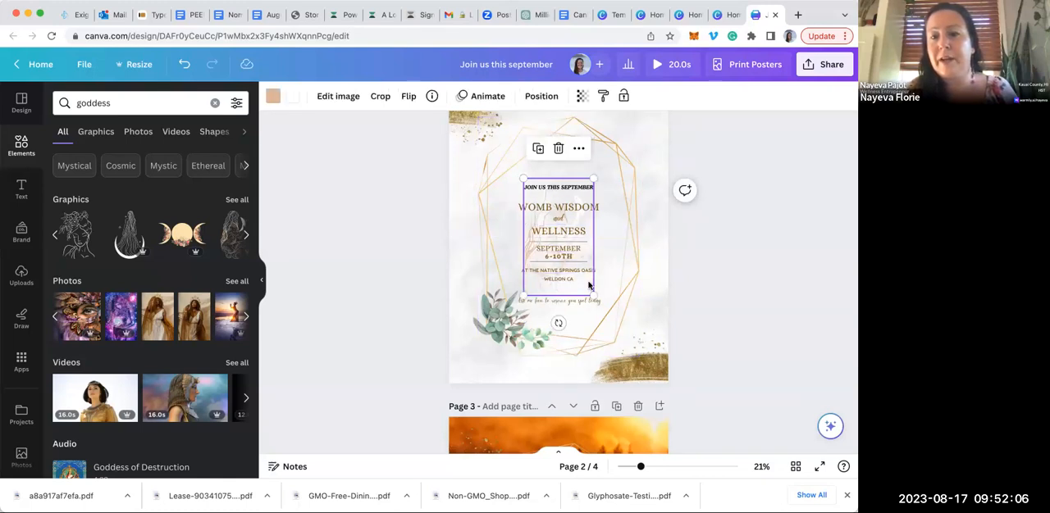
pyautogui.moveTo(596, 282); pyautogui.dragTo(653, 221)
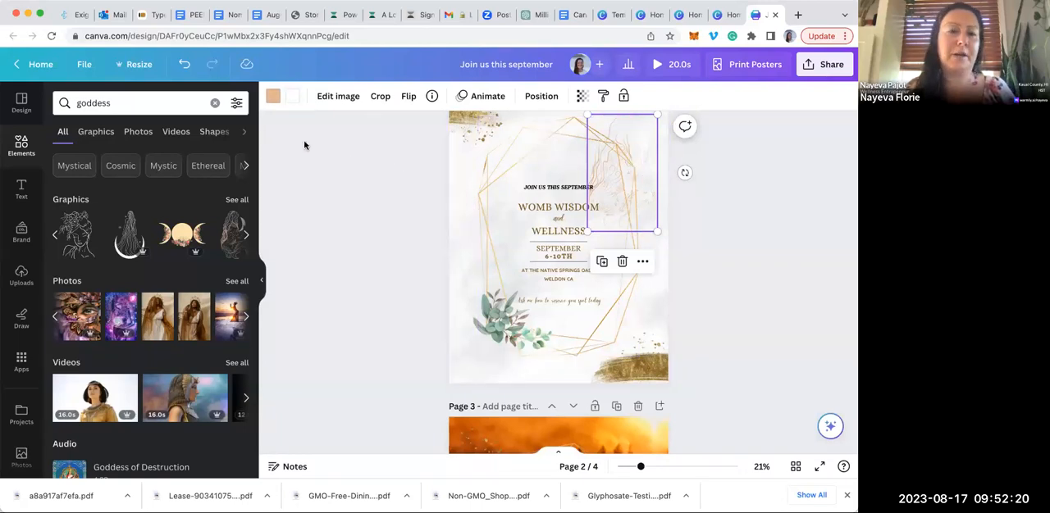
pyautogui.click(290, 98)
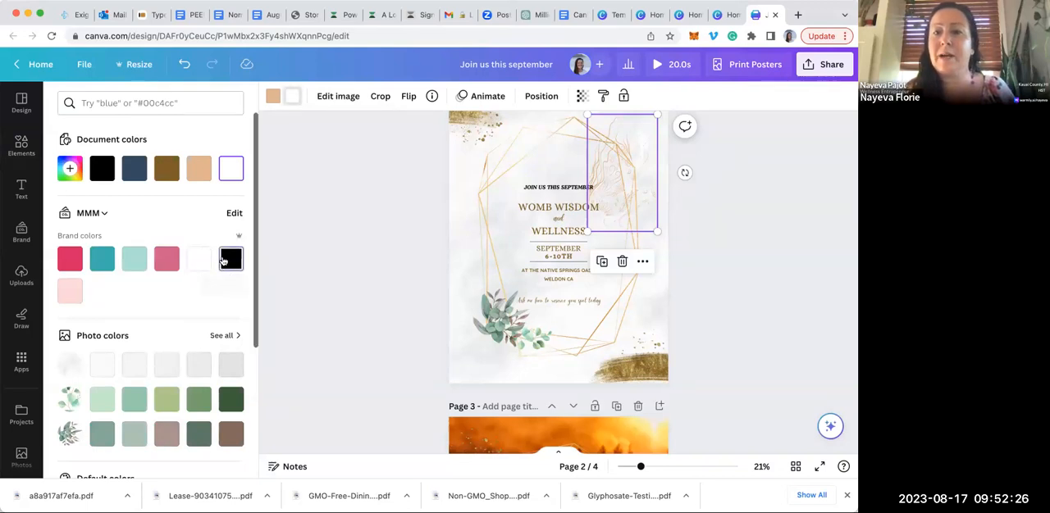
pyautogui.click(223, 260)
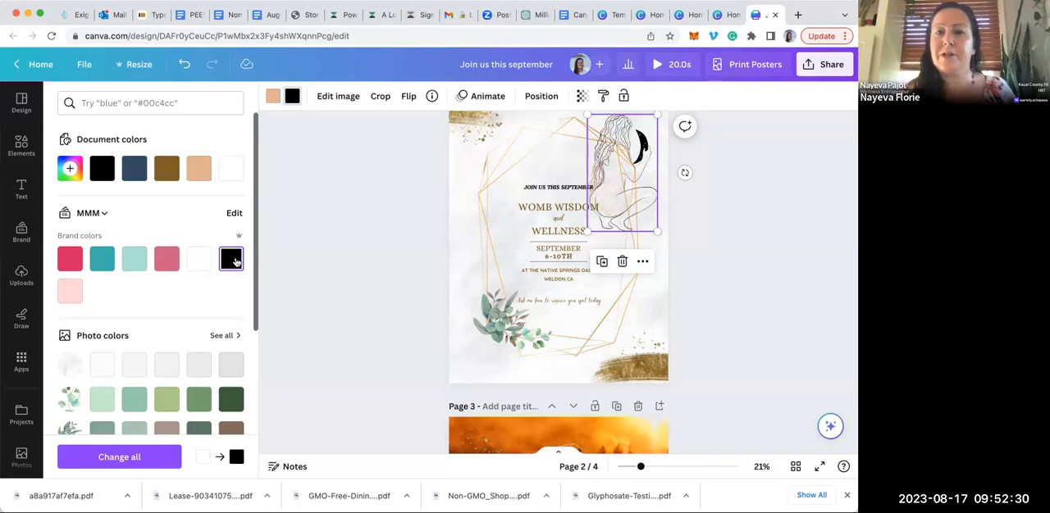
pyautogui.click(275, 96)
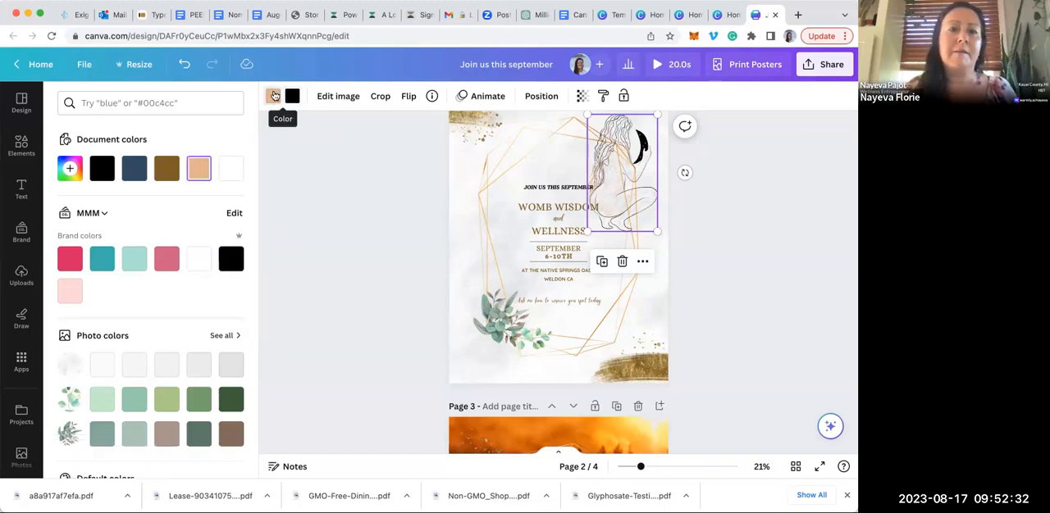
pyautogui.click(167, 169)
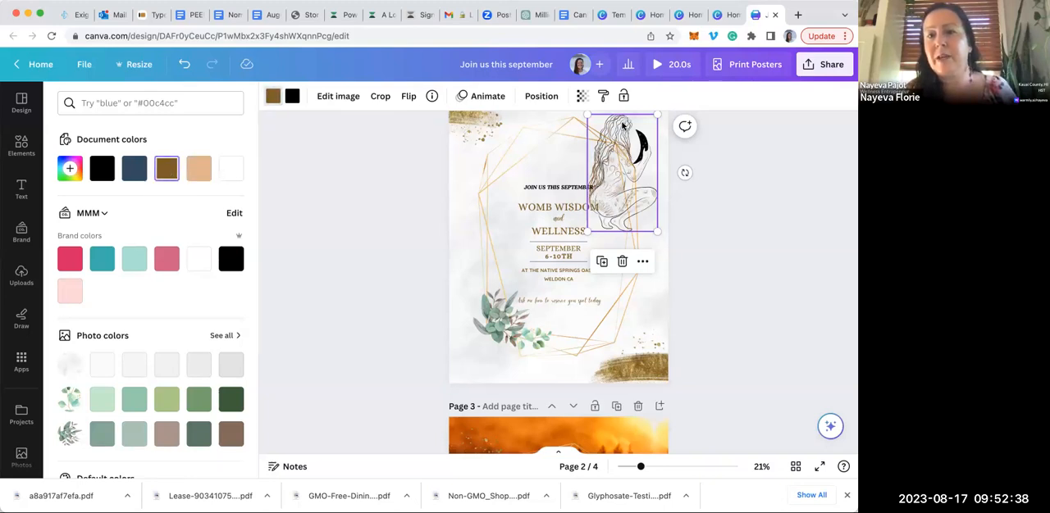
# Shrink the crouching woman drawing at the left side of the frame and delete the eucalyptus clusters at the lower left
pyautogui.moveTo(625, 151); pyautogui.dragTo(483, 167)
pyautogui.moveTo(517, 274); pyautogui.dragTo(485, 249)
pyautogui.click(506, 317)
pyautogui.click(504, 239)
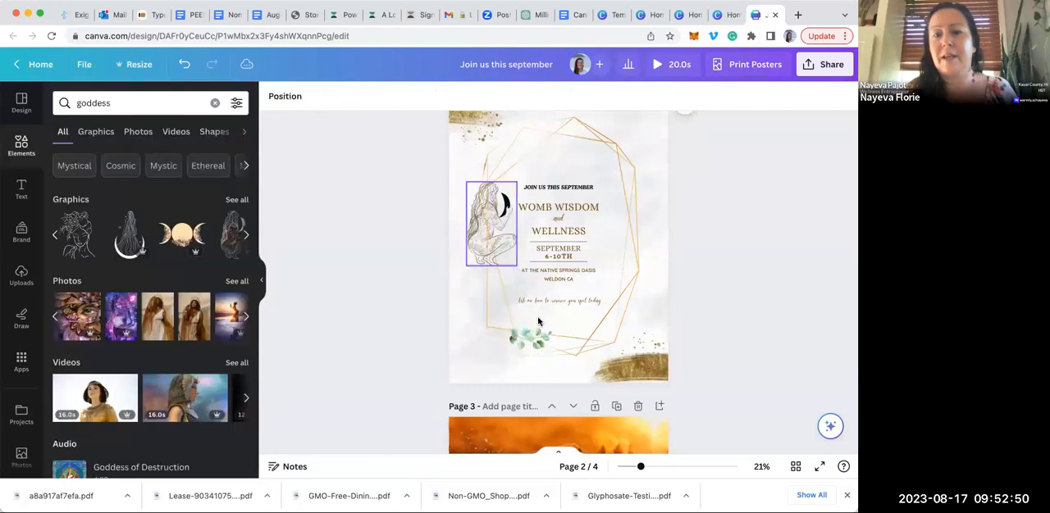
pyautogui.click(524, 338)
pyautogui.click(527, 287)
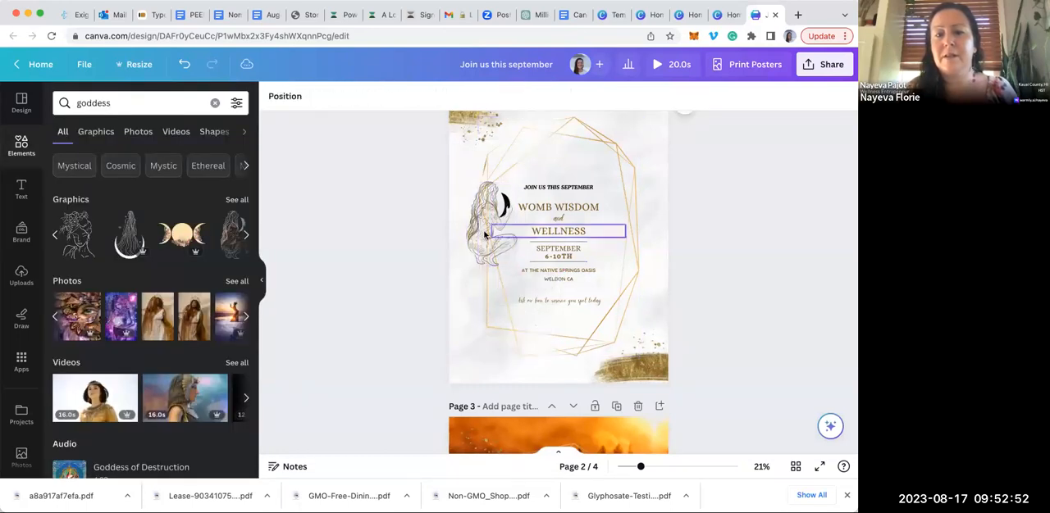
# Move the crouching woman drawing down to the lower left of the gold frame
pyautogui.click(478, 267)
pyautogui.moveTo(479, 271); pyautogui.dragTo(479, 357)
pyautogui.click(402, 242)
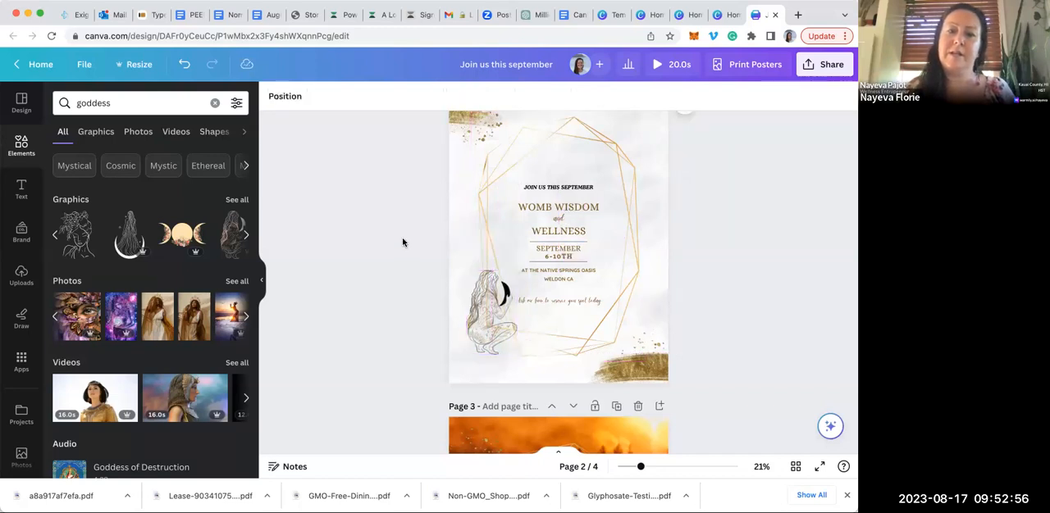
# Add the line drawing of a woman standing in a crescent moon and place it at the lower right of page 2
pyautogui.click(245, 235)
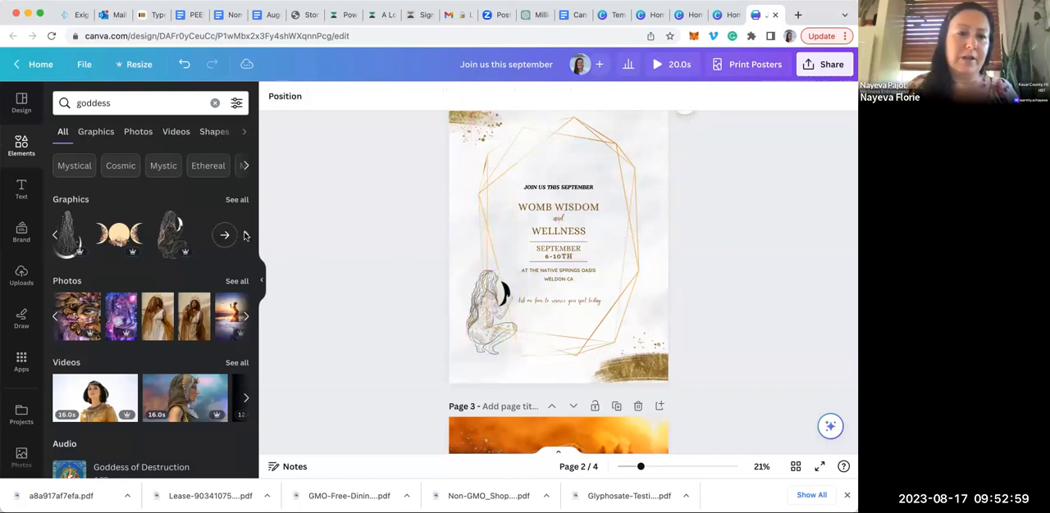
pyautogui.click(70, 223)
pyautogui.moveTo(596, 279); pyautogui.dragTo(658, 340)
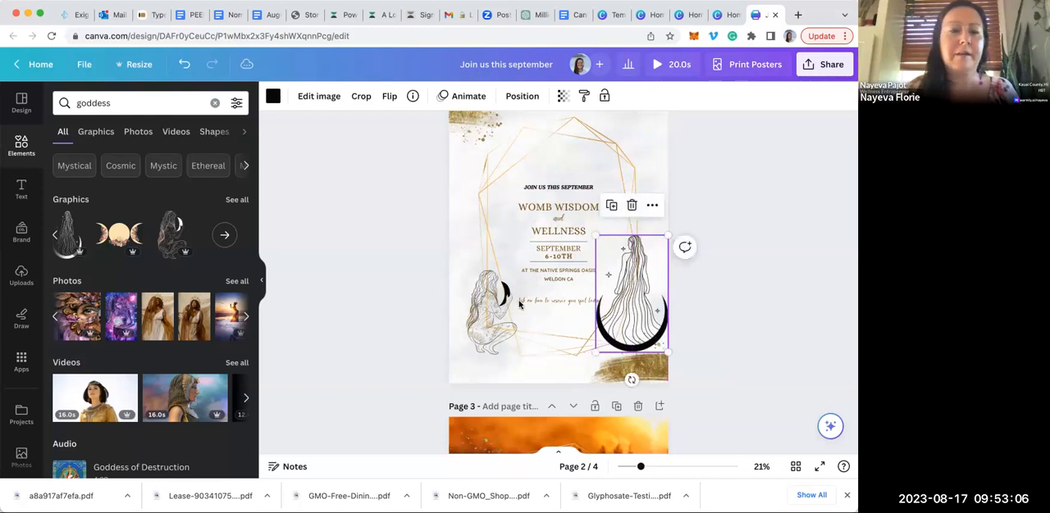
# Browse the full set of goddess graphics for other illustrations that suit the poster
pyautogui.click(226, 234)
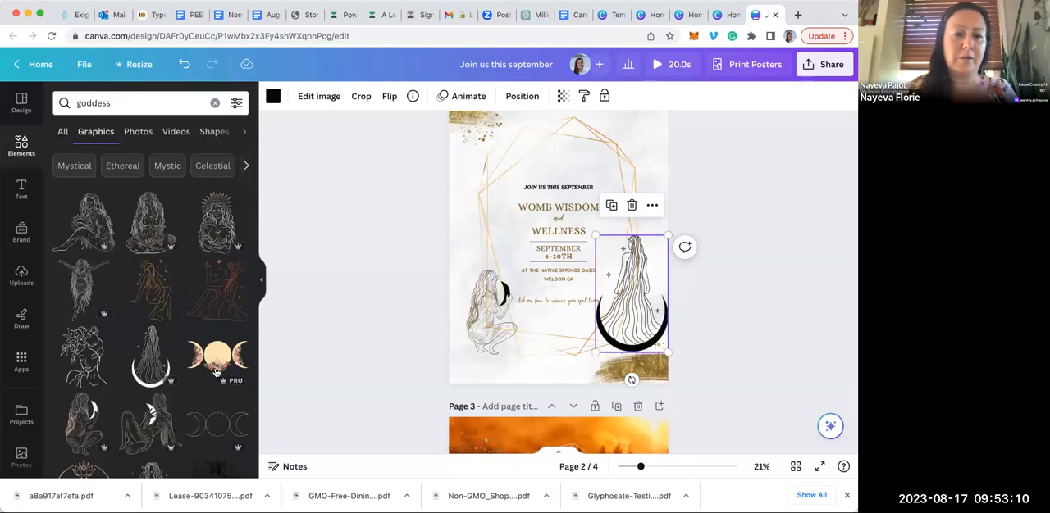
pyautogui.scroll(-3, 215, 378)
pyautogui.scroll(-2, 215, 377)
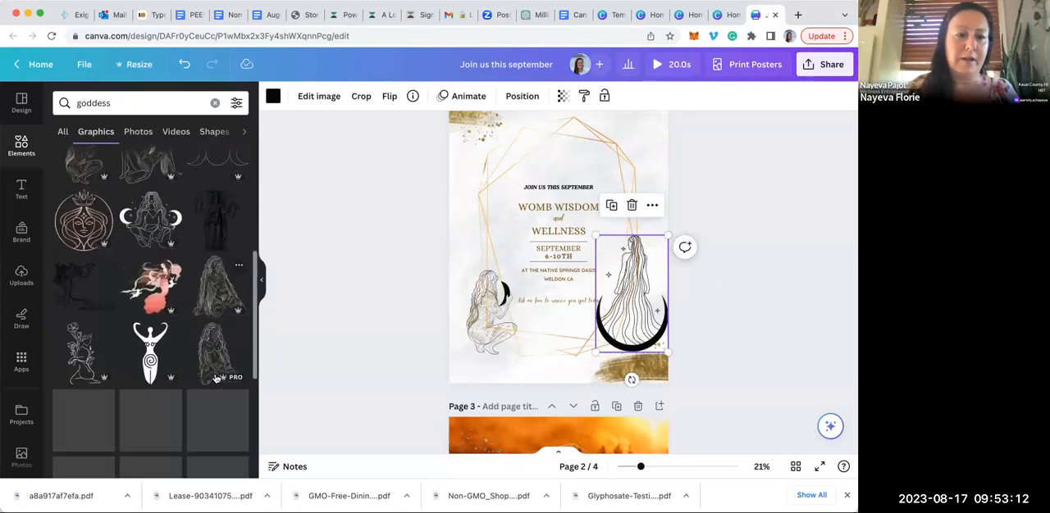
pyautogui.scroll(-3, 216, 378)
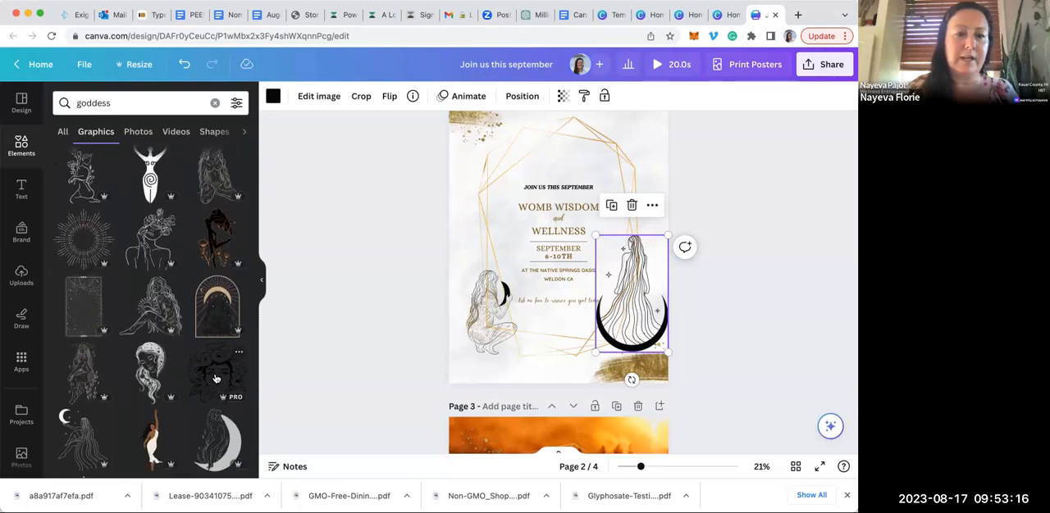
pyautogui.scroll(-3, 216, 378)
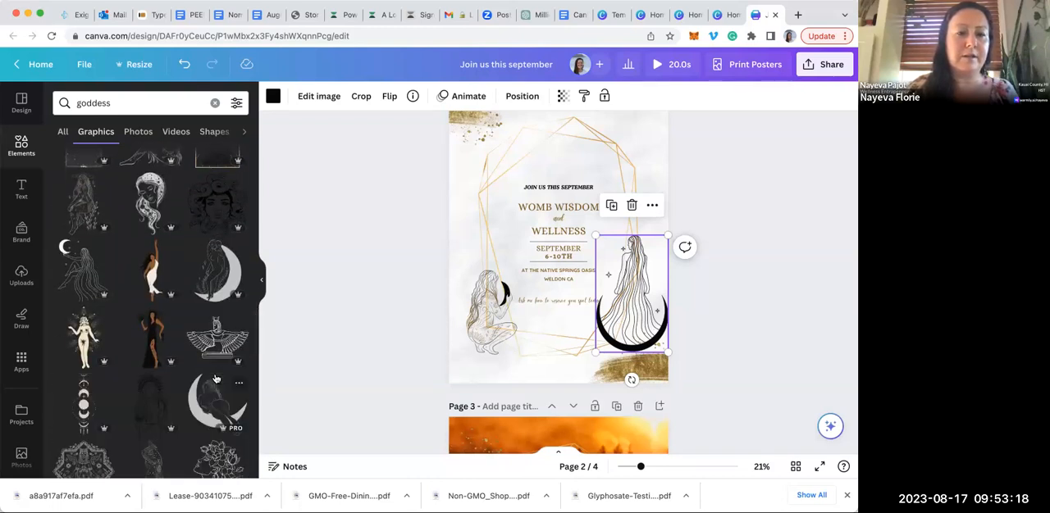
pyautogui.scroll(-3, 216, 378)
pyautogui.scroll(-4, 216, 378)
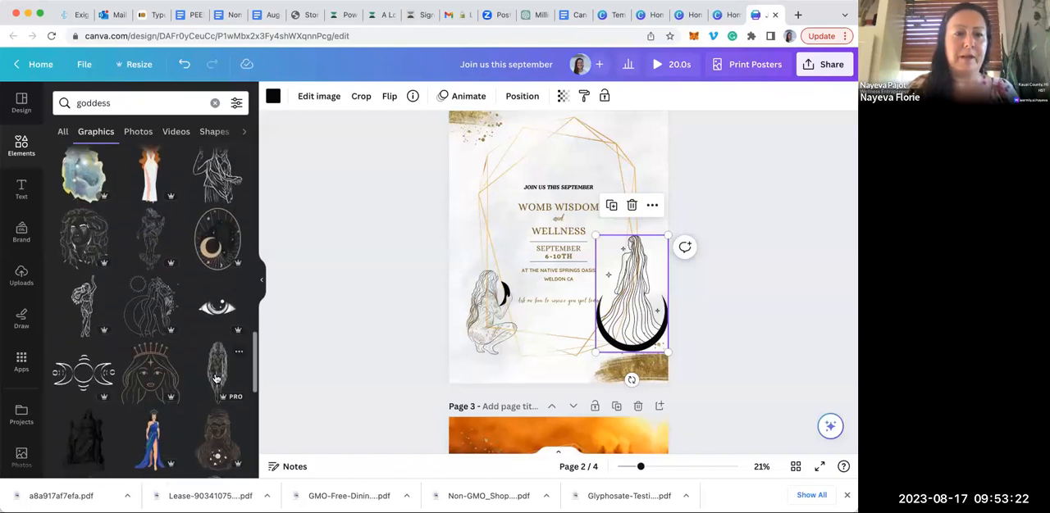
pyautogui.scroll(1, 90, 246)
# Add the blue and yellow watercolour floral graphic to page 2 and position it over the right part of the poster
pyautogui.click(91, 191)
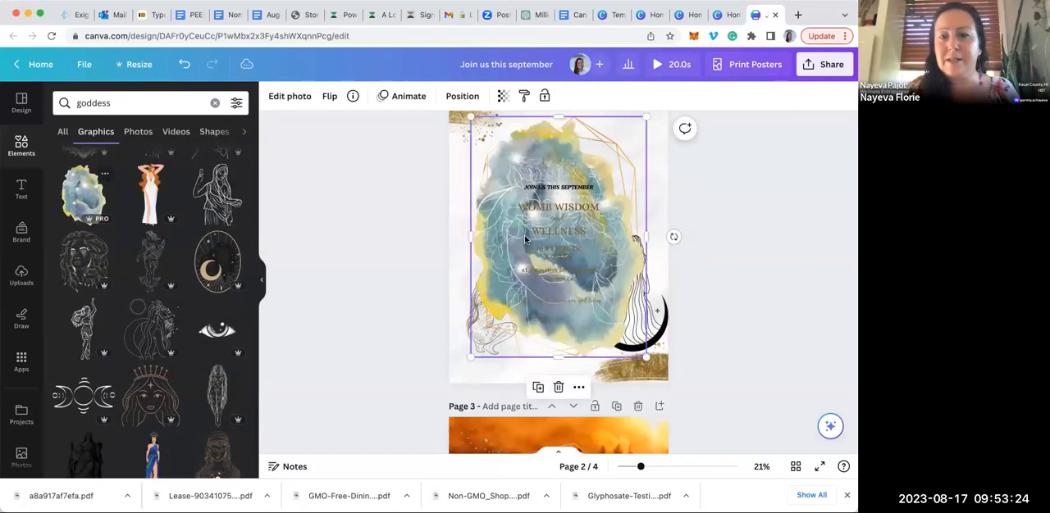
pyautogui.moveTo(638, 193); pyautogui.dragTo(648, 127)
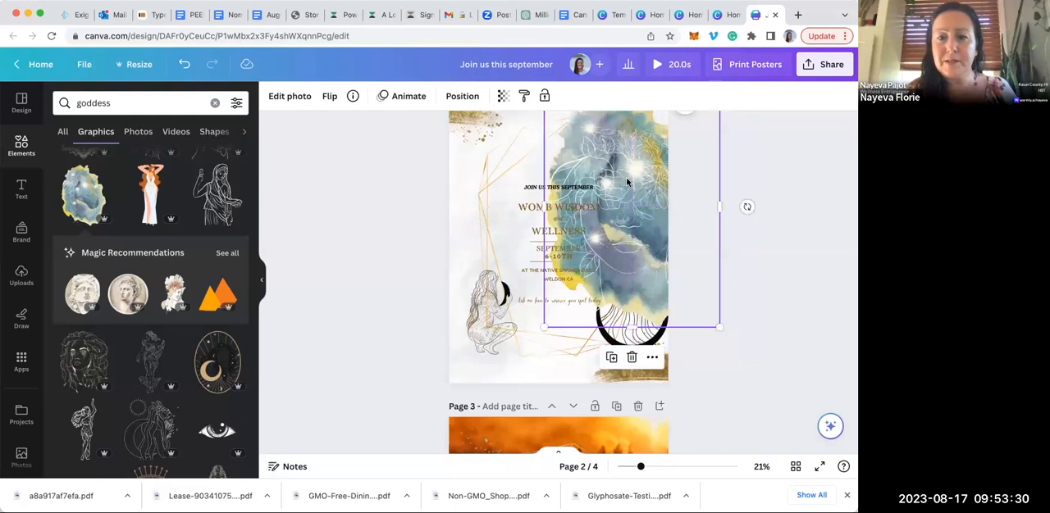
pyautogui.moveTo(641, 147); pyautogui.dragTo(611, 184)
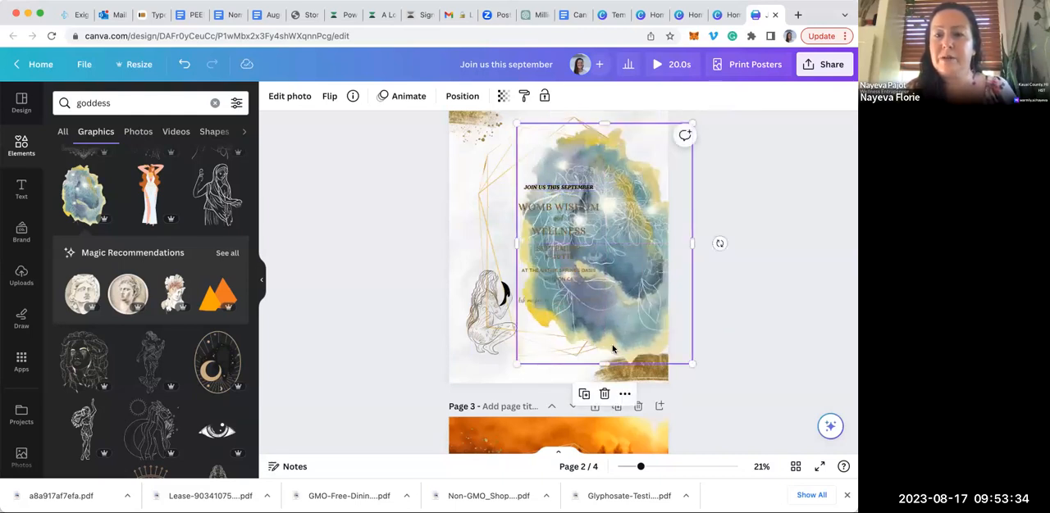
# Delete the watercolour floral graphic and the crescent-moon woman drawing from page 2
pyautogui.click(605, 394)
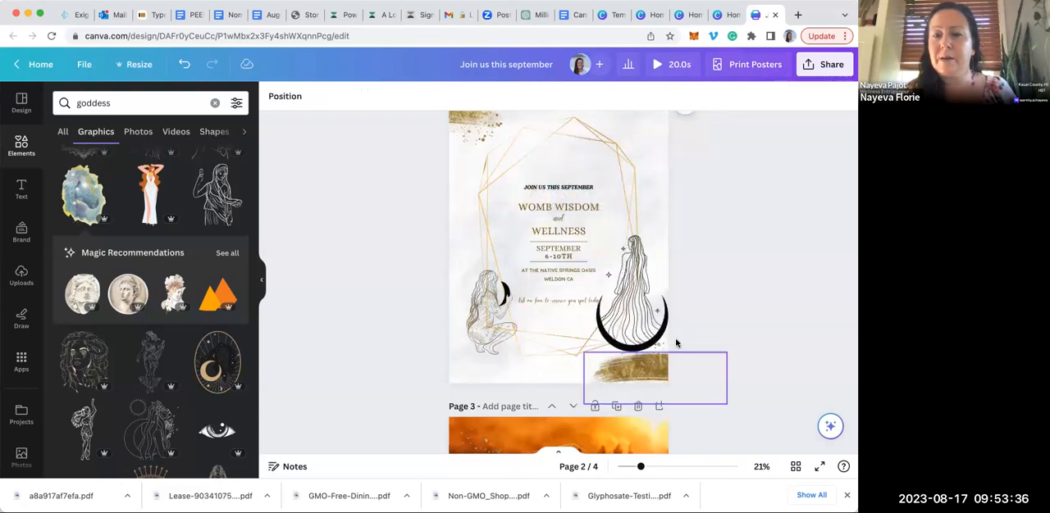
pyautogui.click(636, 322)
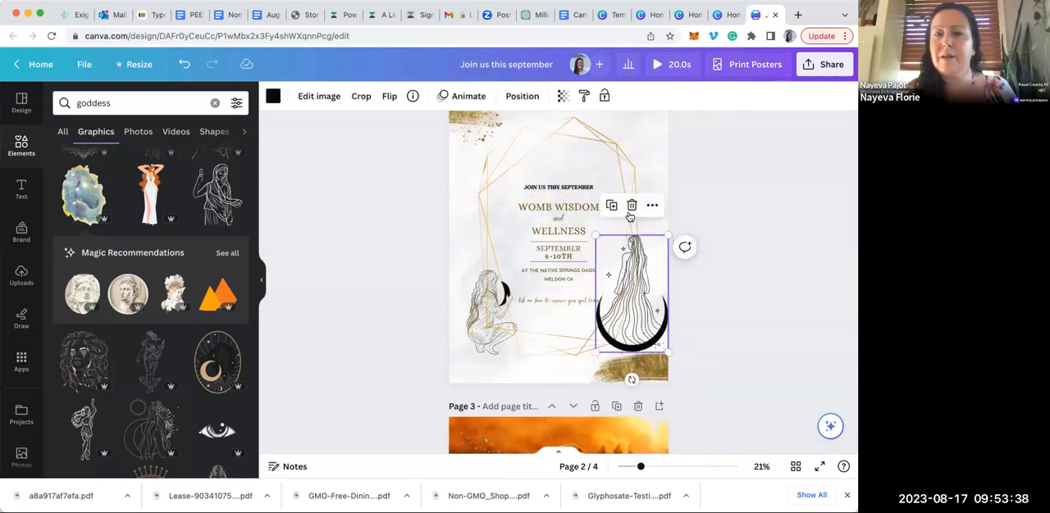
pyautogui.click(632, 206)
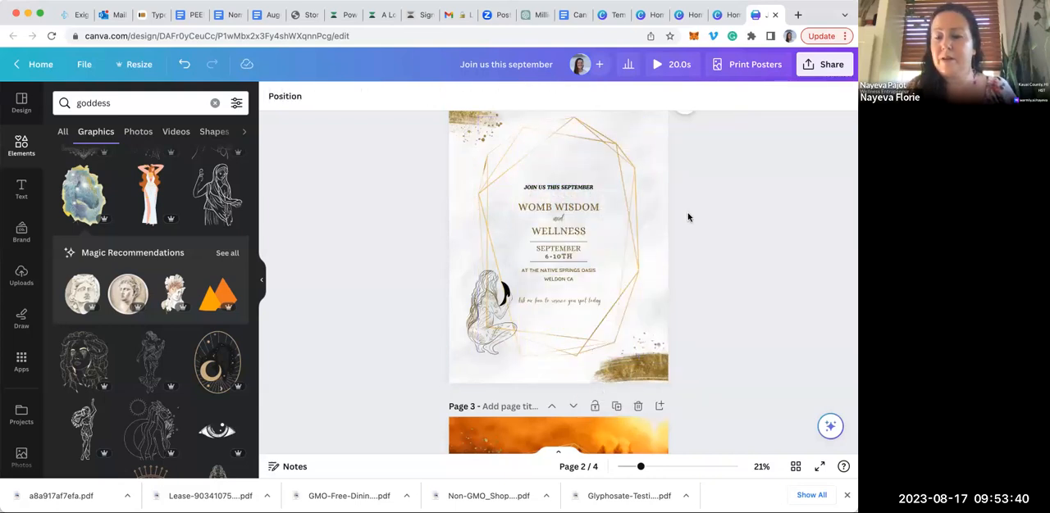
# Look over the photo-background poster versions that follow page 2
pyautogui.scroll(-5, 689, 217)
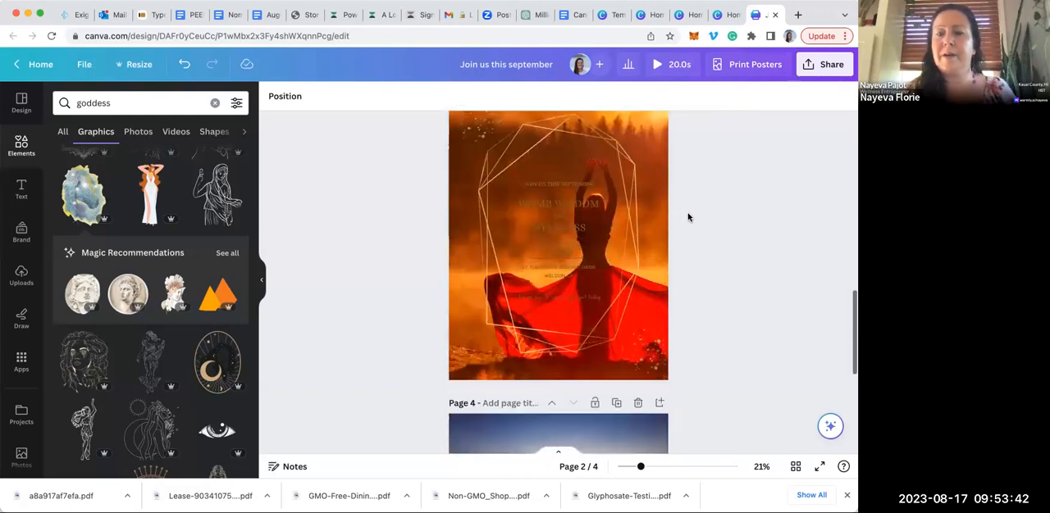
pyautogui.scroll(-3, 688, 217)
pyautogui.scroll(3, 686, 215)
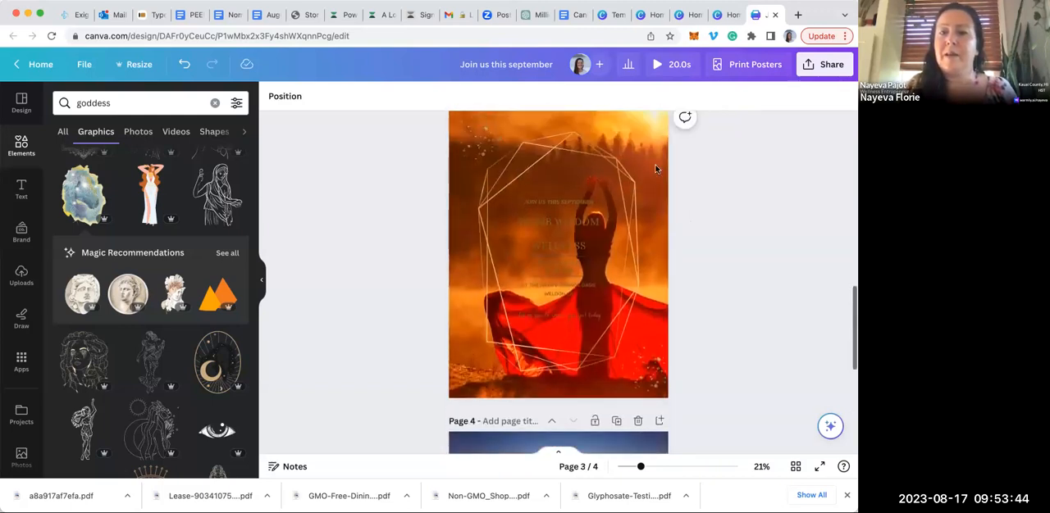
# Reduce the transparency value of the sunset woman background photo on page 3 to 44
pyautogui.click(657, 134)
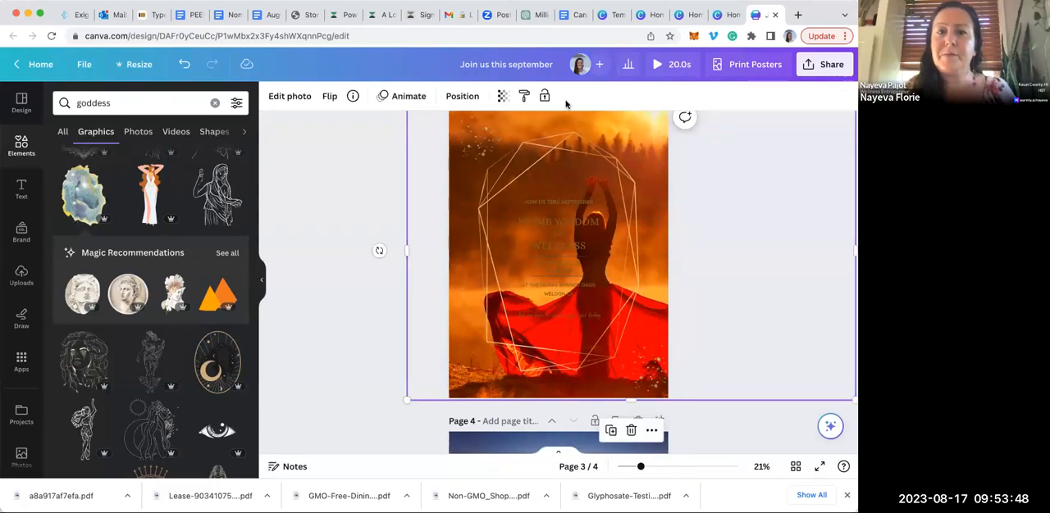
pyautogui.click(501, 96)
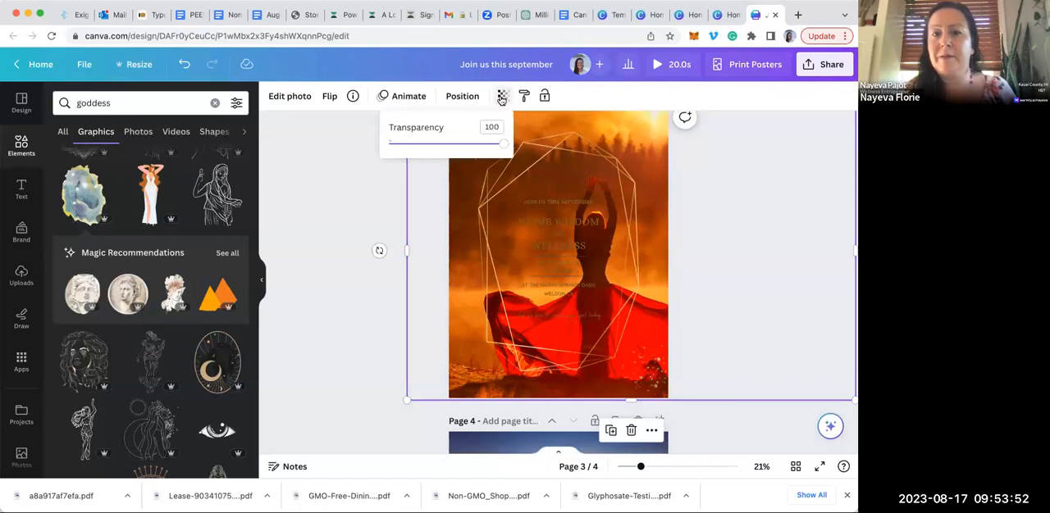
pyautogui.moveTo(504, 145); pyautogui.dragTo(440, 154)
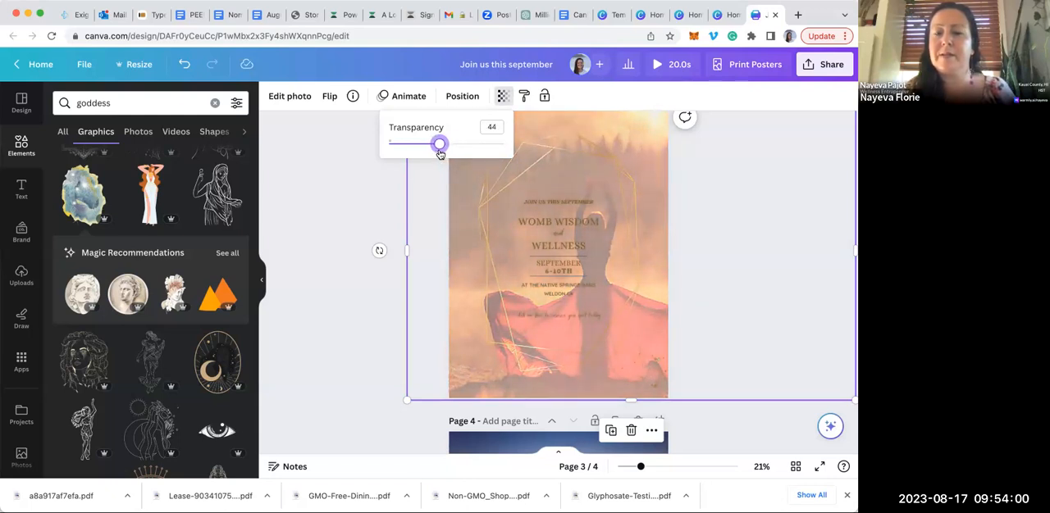
pyautogui.click(350, 178)
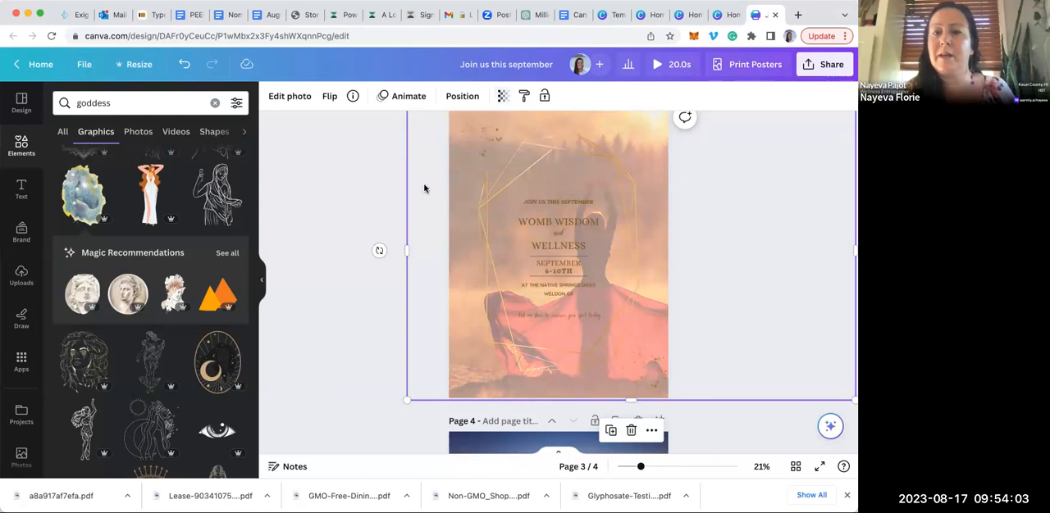
# Recolour the "Join us this September" line white and apply the change to all matching brown text across the pages
pyautogui.click(568, 200)
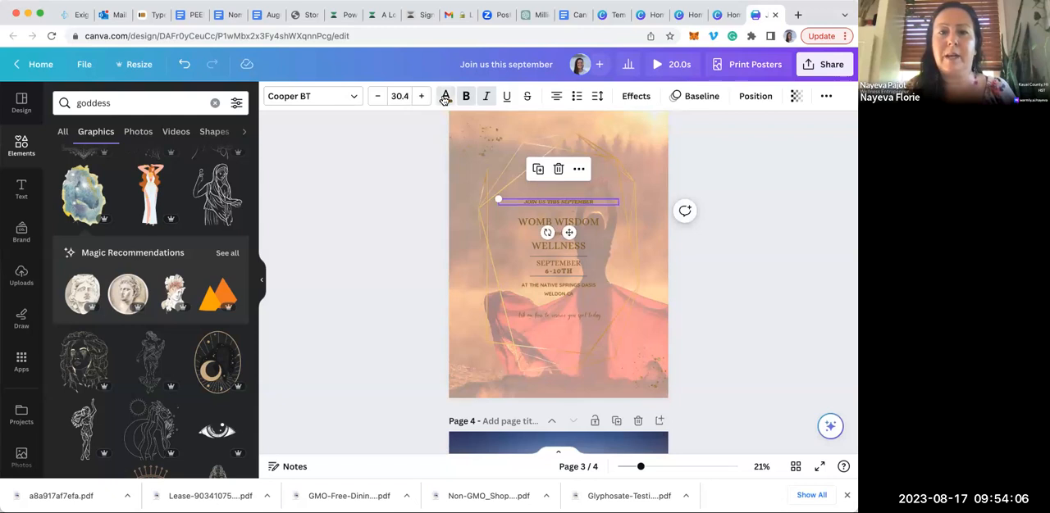
pyautogui.click(443, 99)
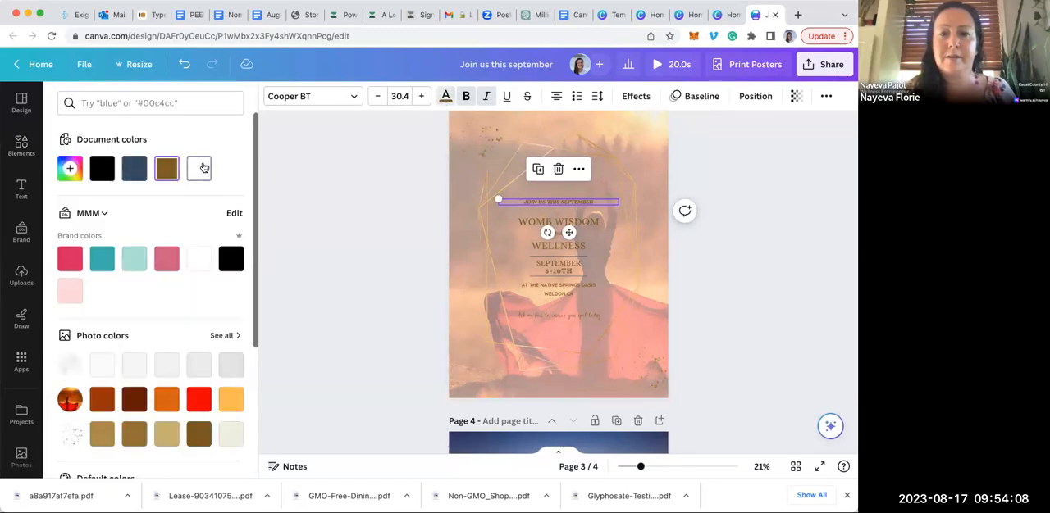
pyautogui.click(201, 168)
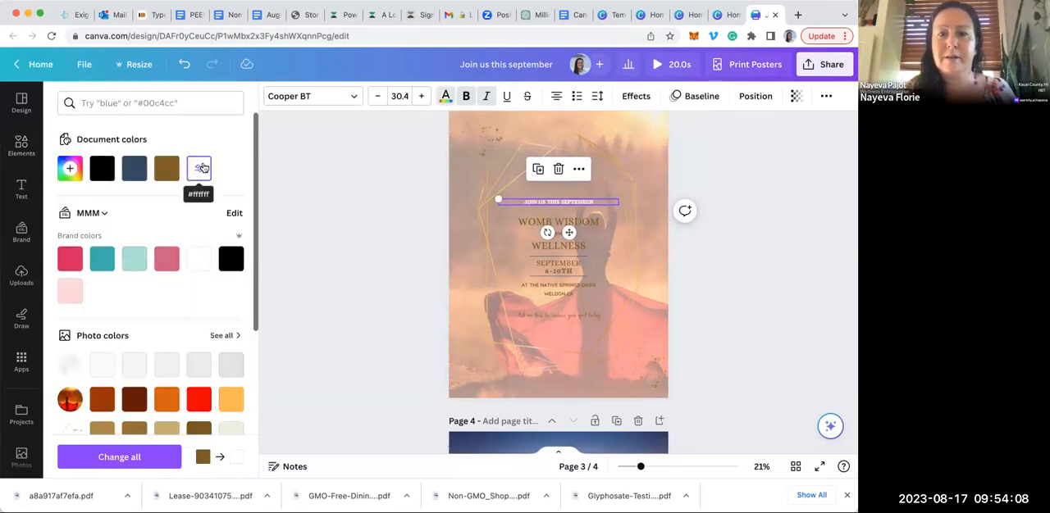
pyautogui.click(146, 458)
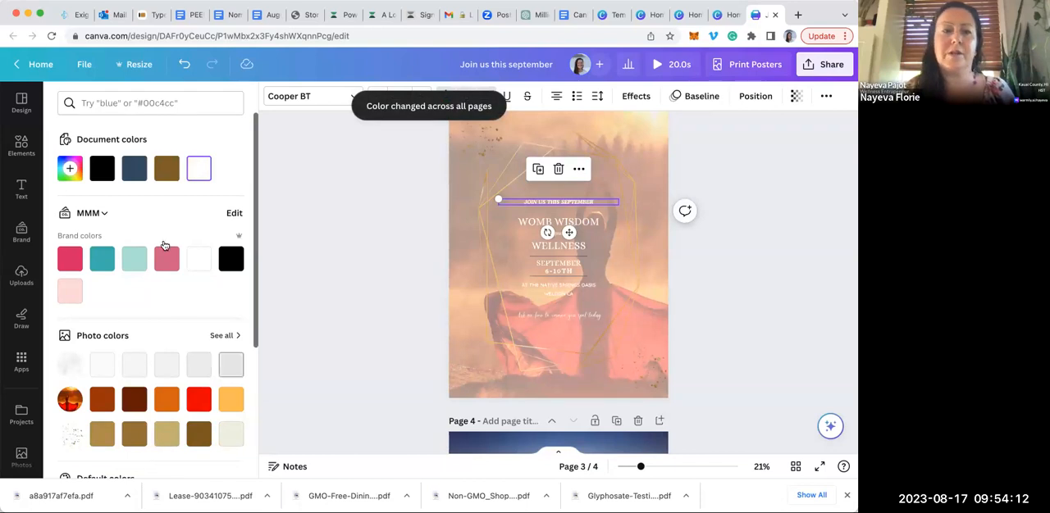
# Set the "Join us this September" line to the black brand colour and apply it to all matching text across the pages
pyautogui.click(231, 259)
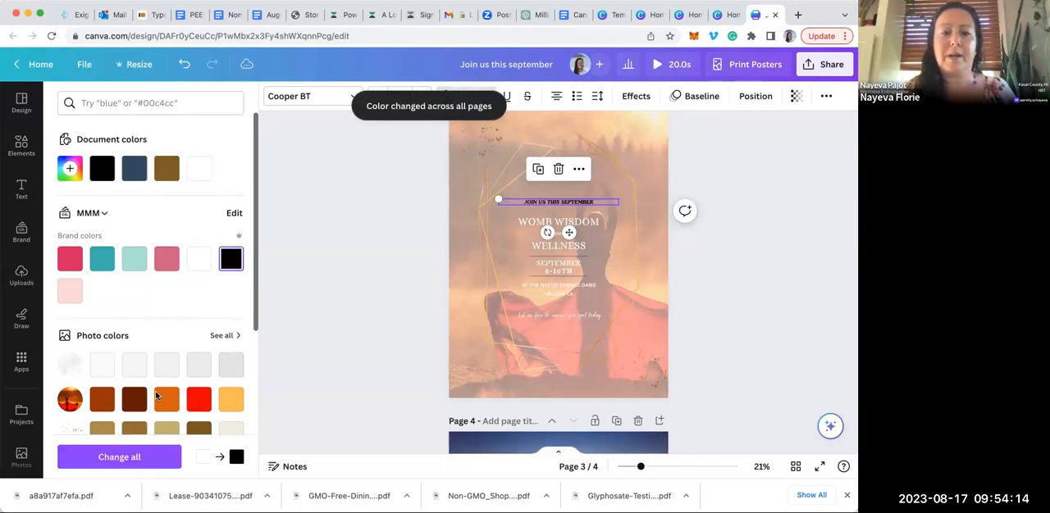
pyautogui.click(135, 457)
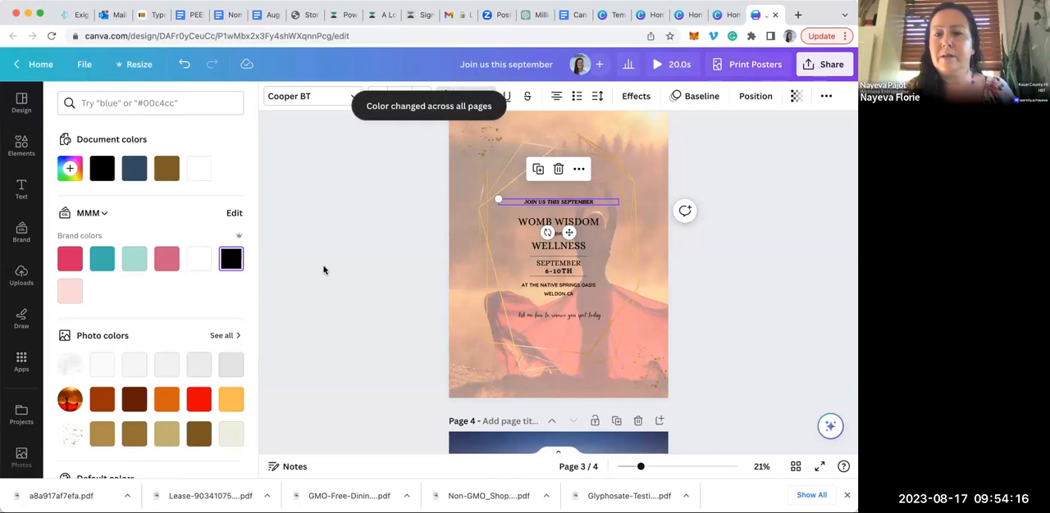
pyautogui.click(324, 270)
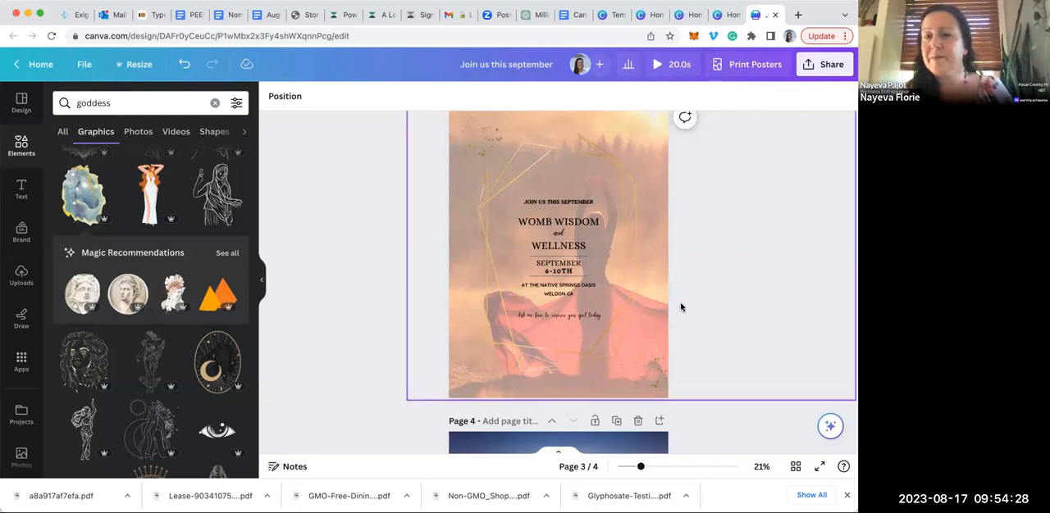
# Review the recoloured page 3 poster and clear the goddess search from the elements library
pyautogui.scroll(-4, 681, 306)
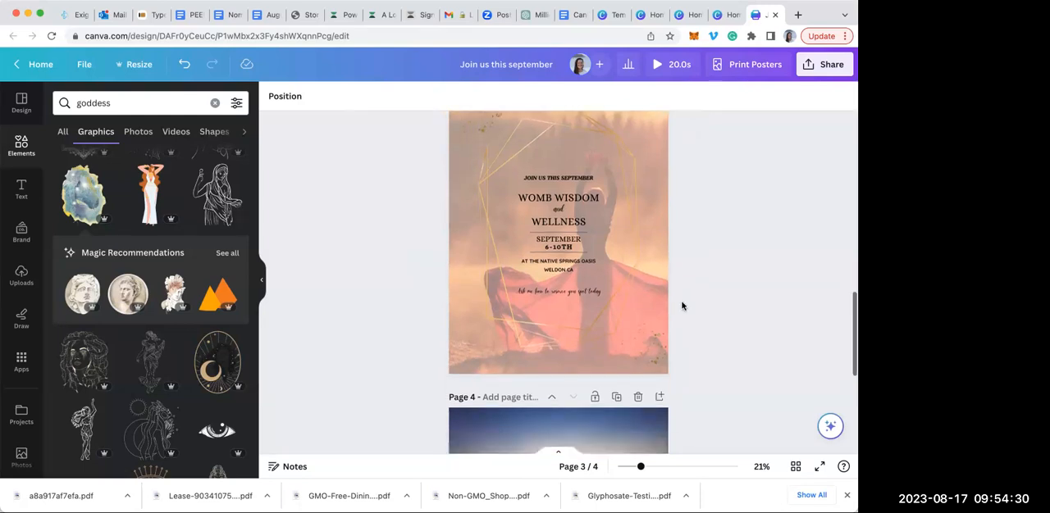
pyautogui.scroll(3, 682, 306)
pyautogui.scroll(2, 682, 306)
pyautogui.scroll(1, 682, 306)
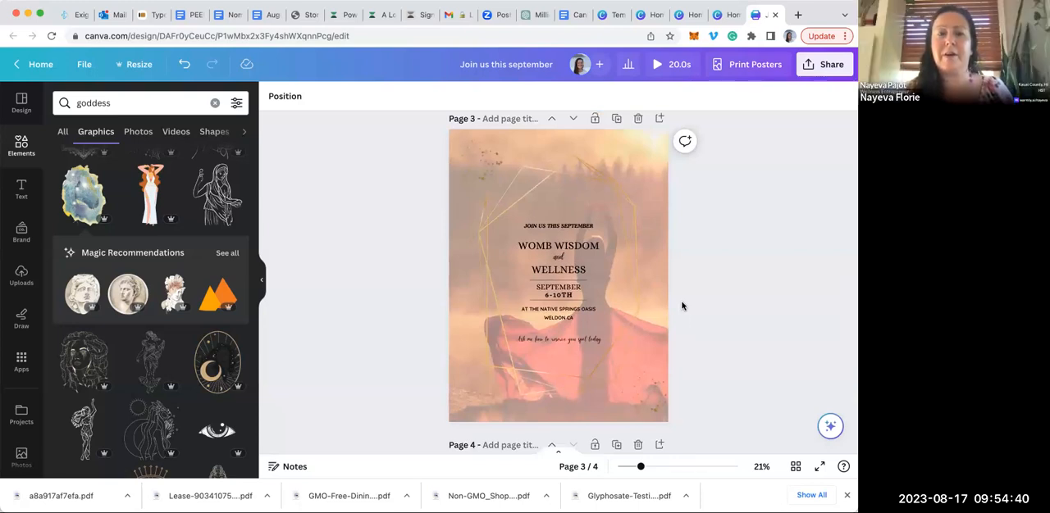
pyautogui.click(100, 104)
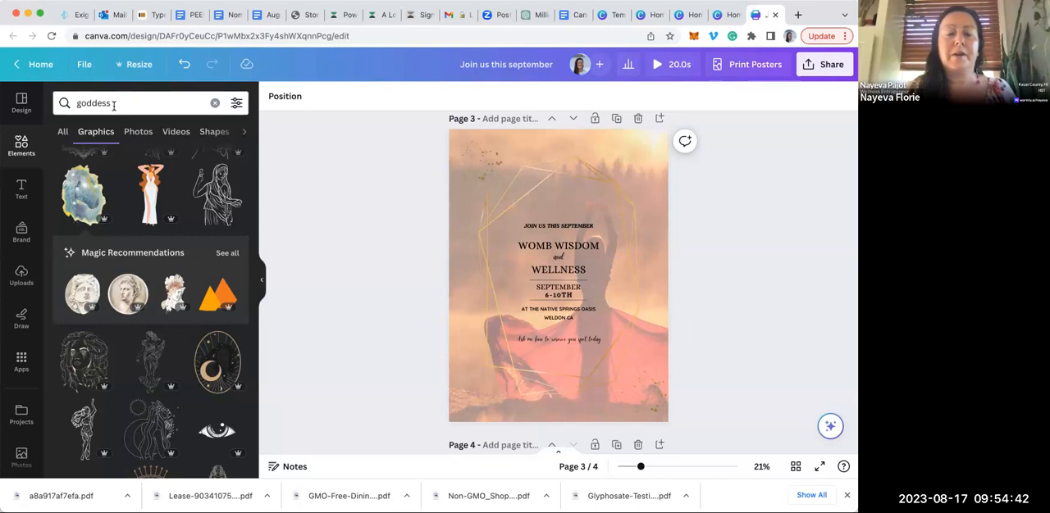
pyautogui.click(215, 103)
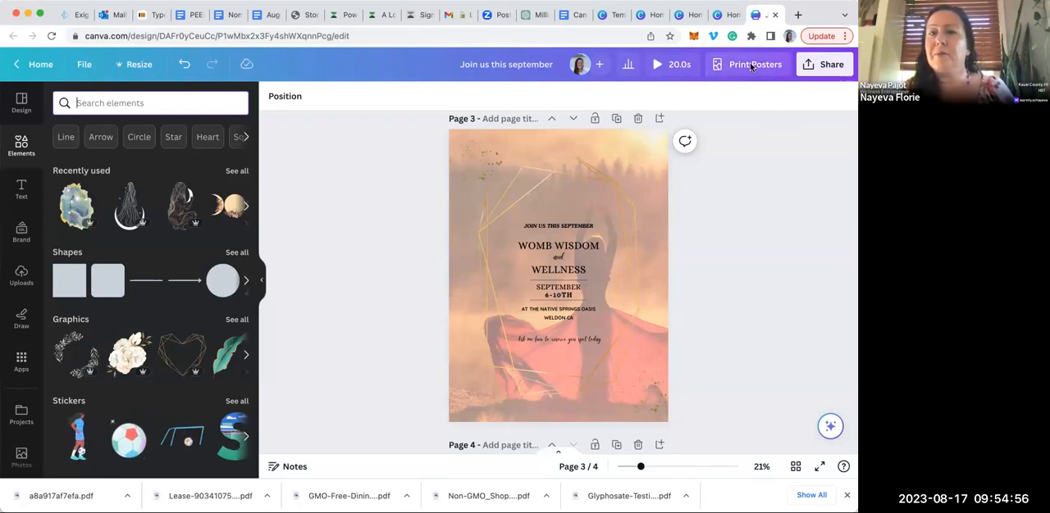
# Open the design's download settings and choose PNG as the file type
pyautogui.click(826, 66)
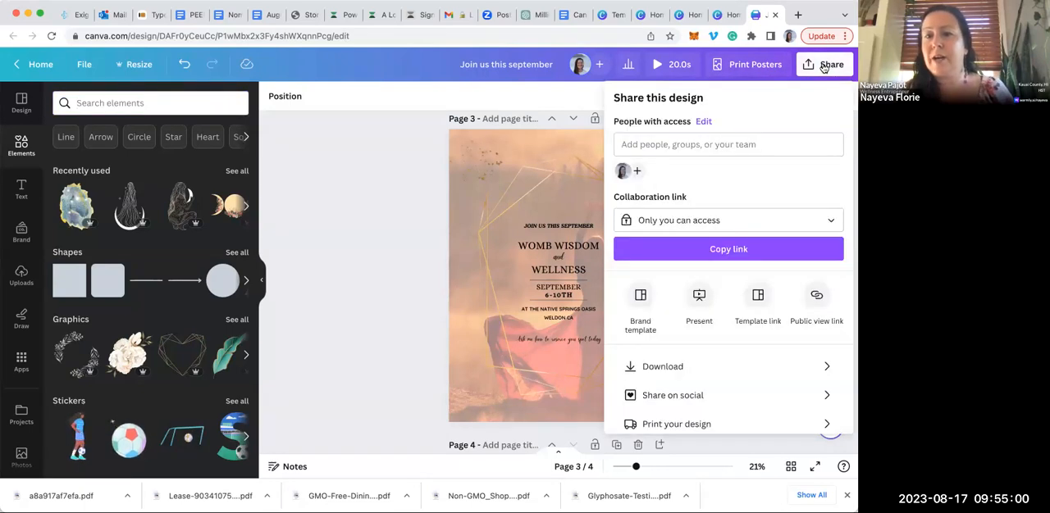
pyautogui.click(664, 368)
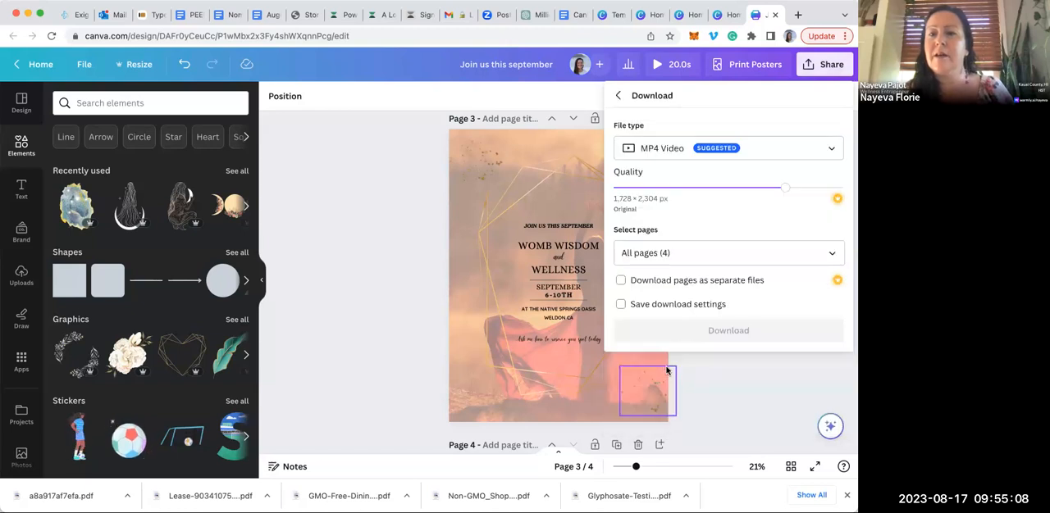
pyautogui.click(825, 148)
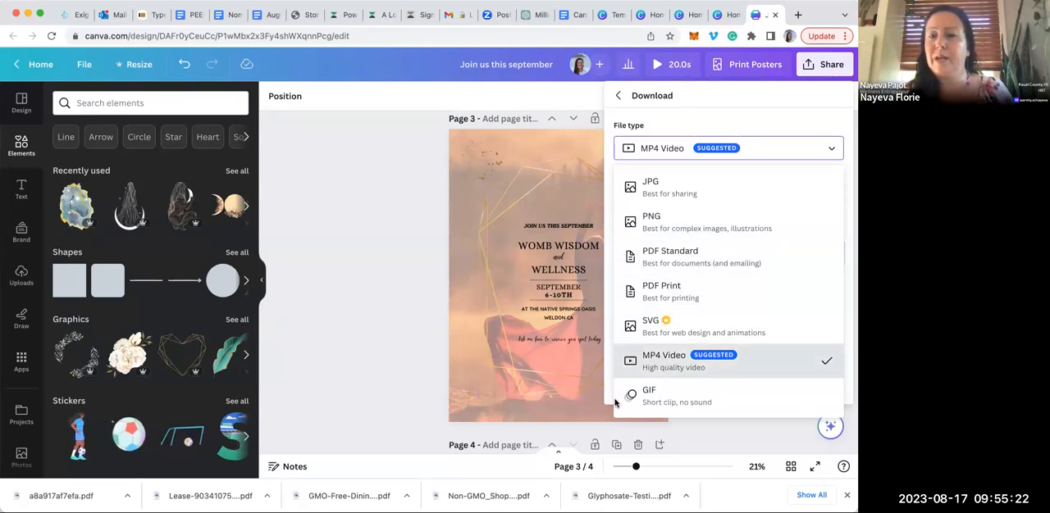
pyautogui.click(686, 225)
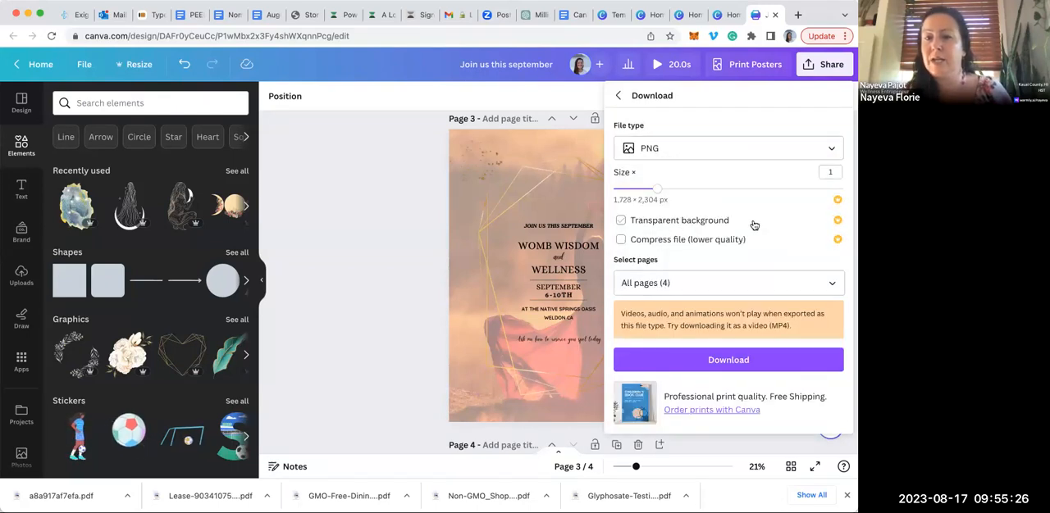
# Limit the export to the current page, page 3, and download it
pyautogui.click(834, 282)
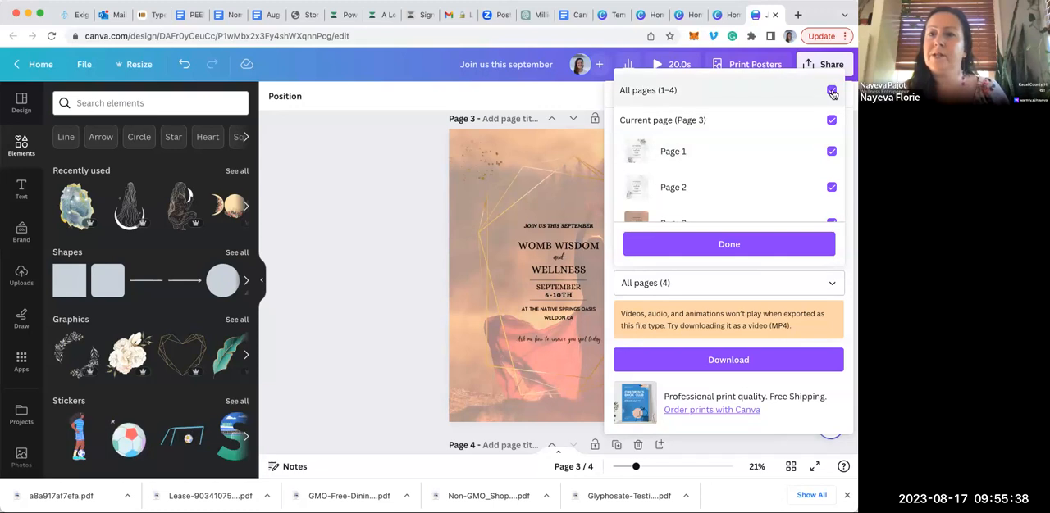
pyautogui.click(831, 91)
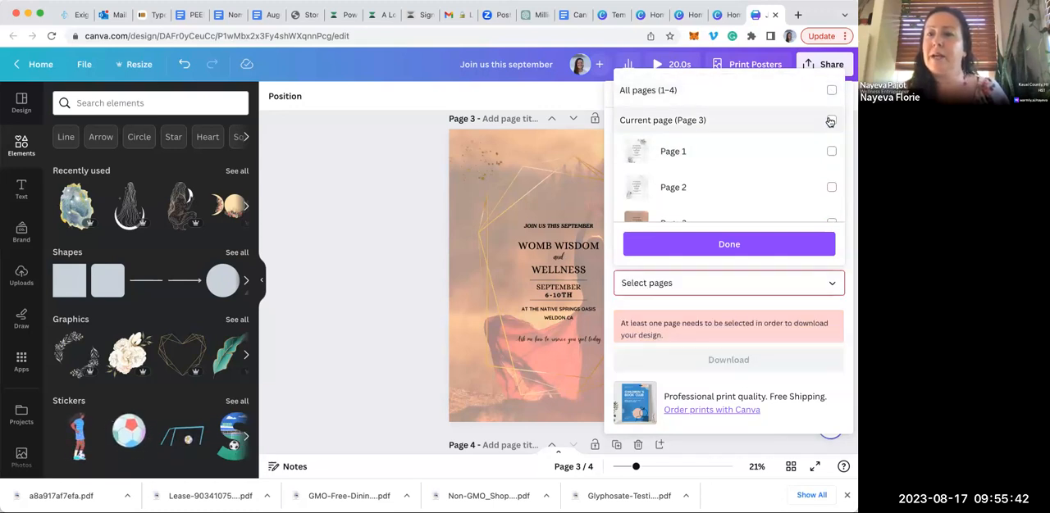
pyautogui.click(830, 122)
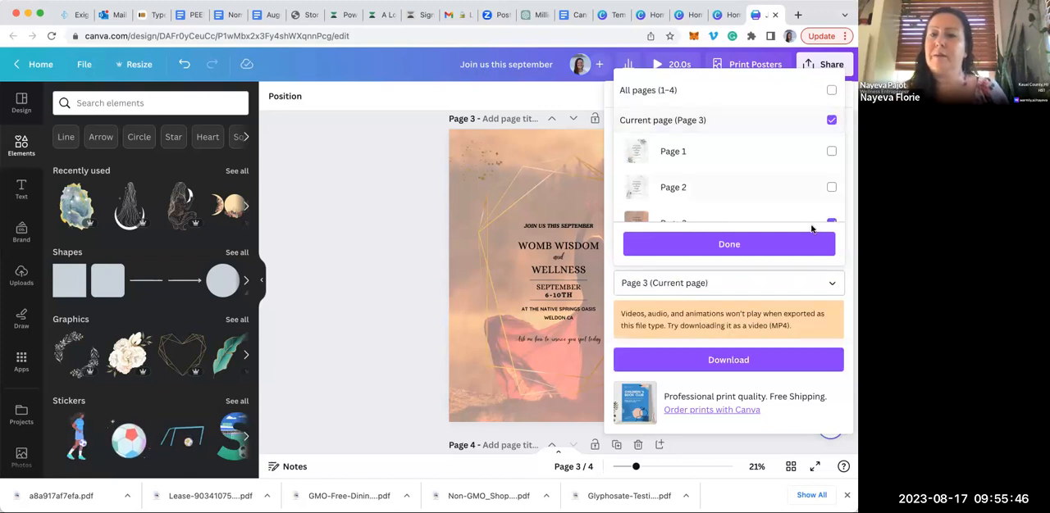
pyautogui.click(730, 245)
pyautogui.click(726, 360)
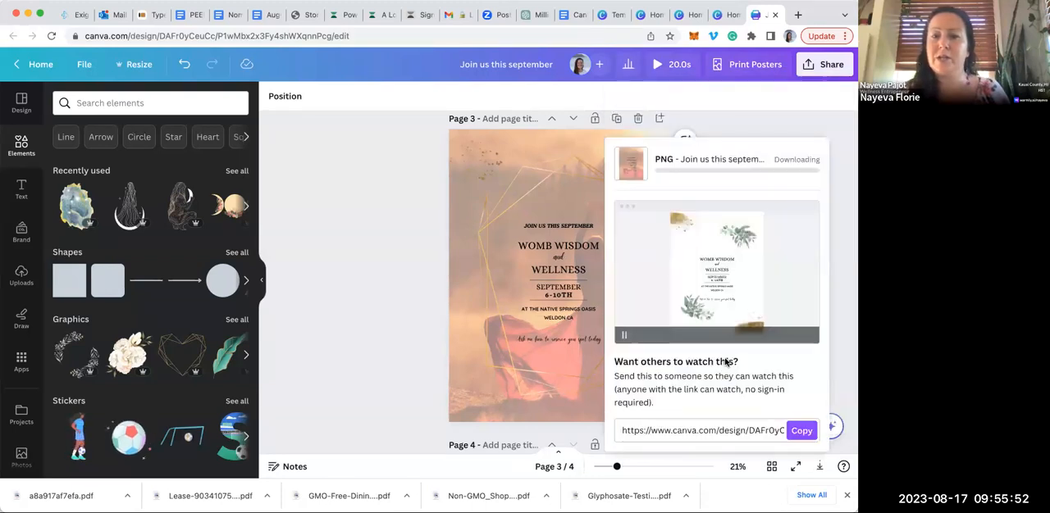
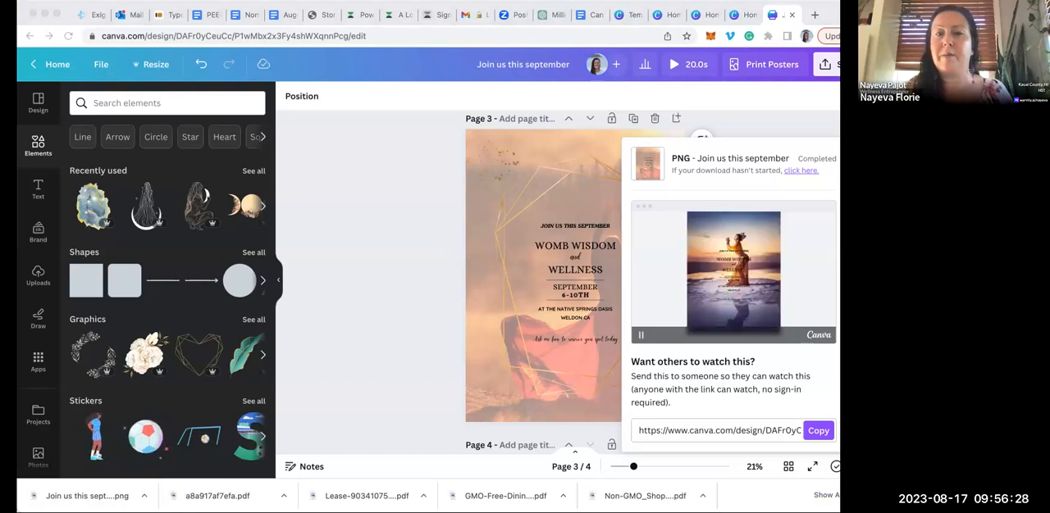
# Dismiss the completed PNG download panel to return to the page 3 poster
pyautogui.rightClick(484, 10)
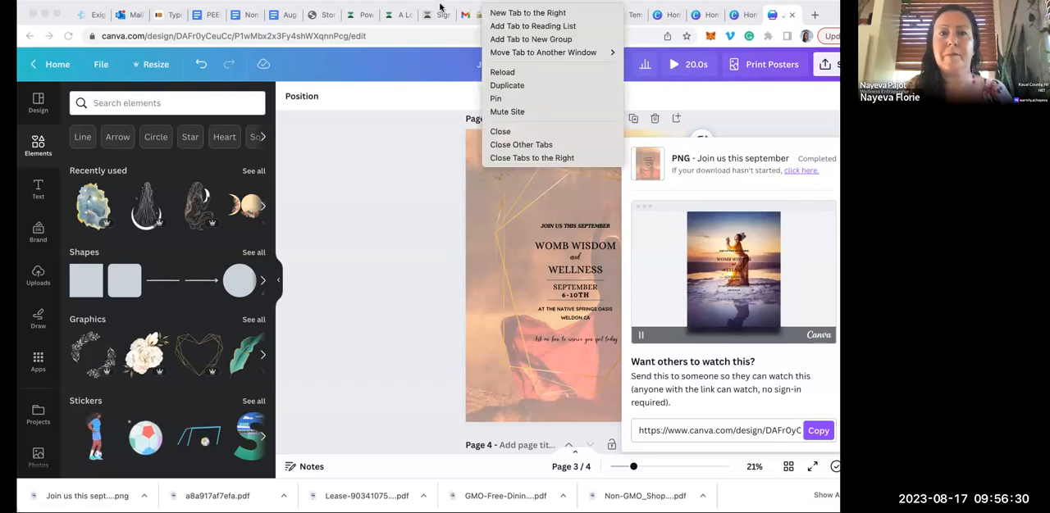
pyautogui.click(443, 156)
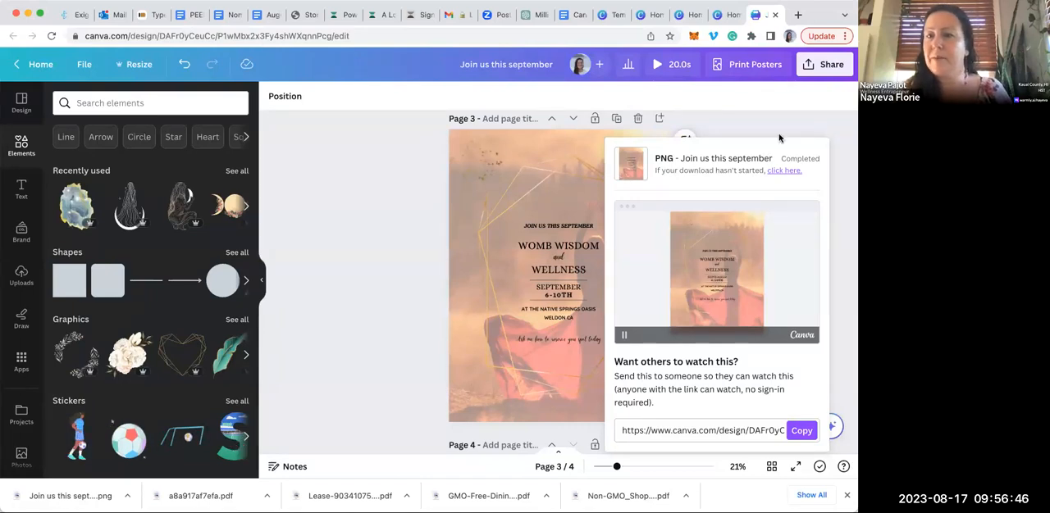
pyautogui.click(748, 133)
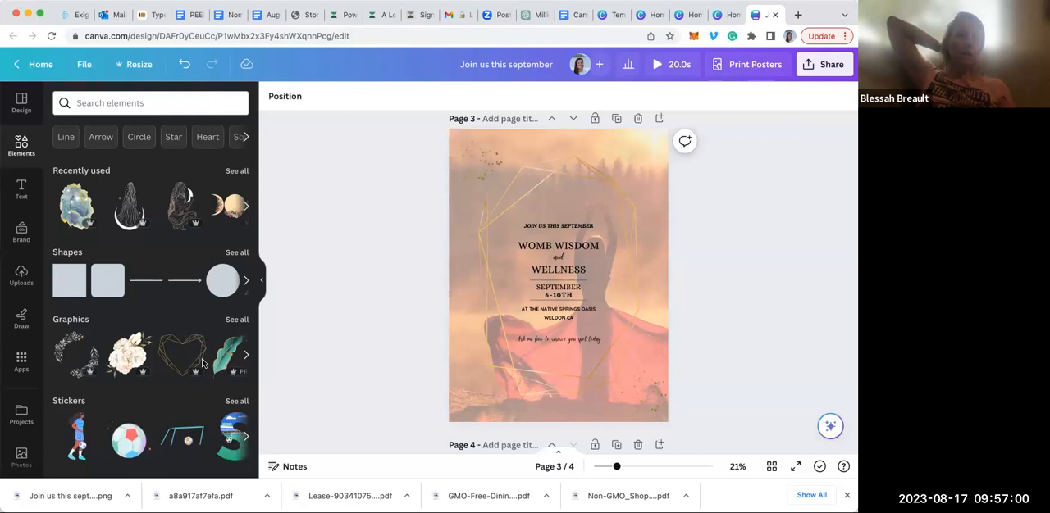
# Add the white flower bouquet graphic to page 3, shrink it and place it over the gold frame's upper-right corner
pyautogui.click(128, 361)
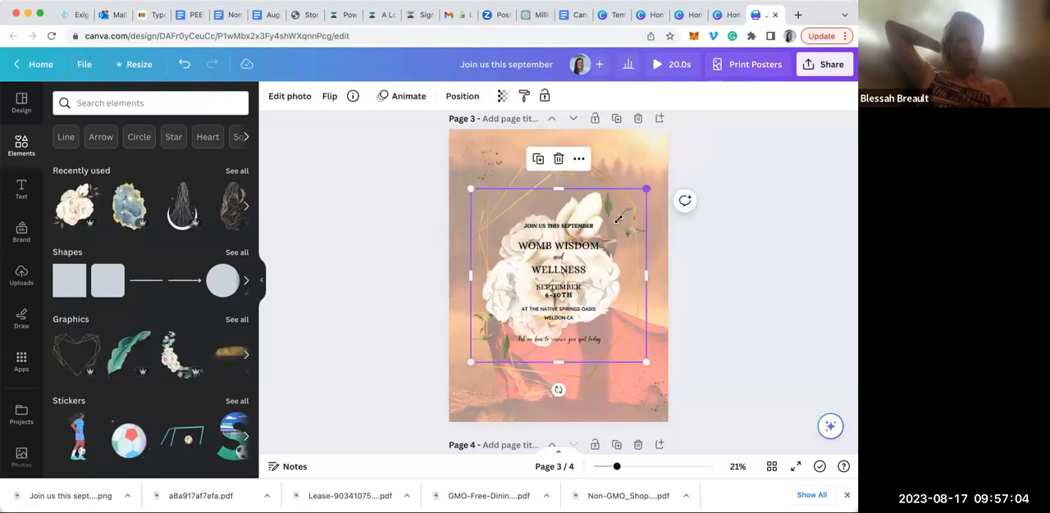
pyautogui.moveTo(648, 188); pyautogui.dragTo(535, 297)
pyautogui.moveTo(501, 351); pyautogui.dragTo(511, 383)
pyautogui.moveTo(635, 257); pyautogui.dragTo(622, 184)
pyautogui.click(327, 141)
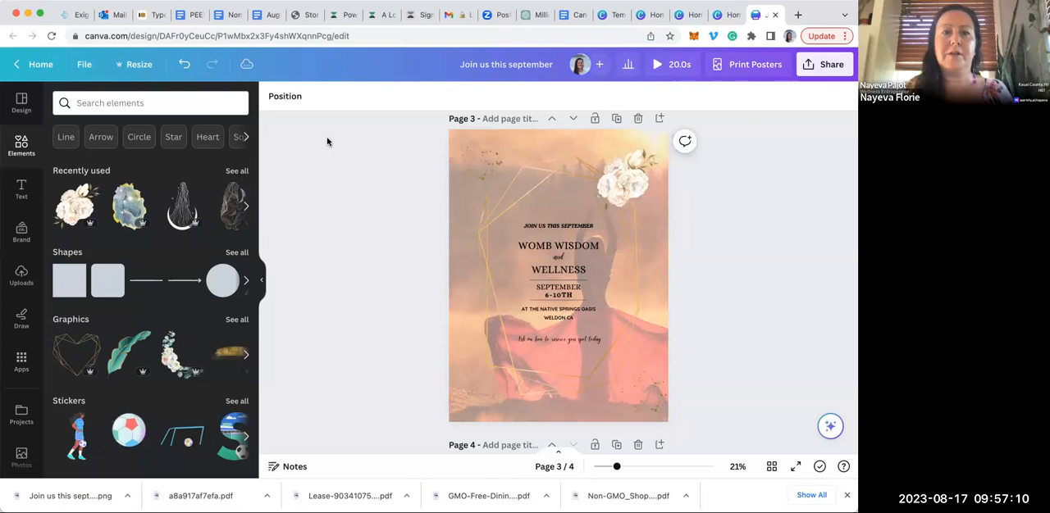
# Select the "Womb Wisdom" heading and browse the document, recommended, brand and popular fonts available for it
pyautogui.click(568, 249)
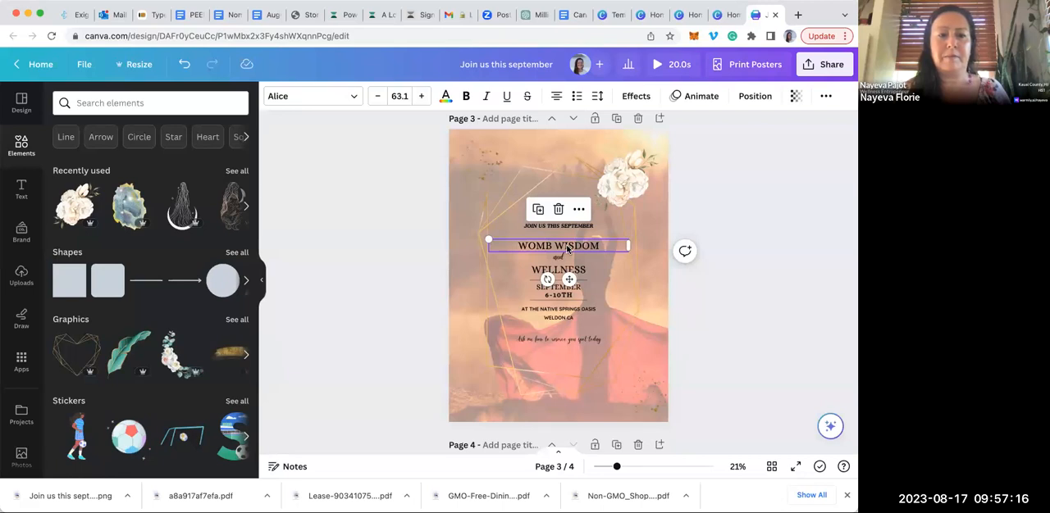
pyautogui.click(320, 101)
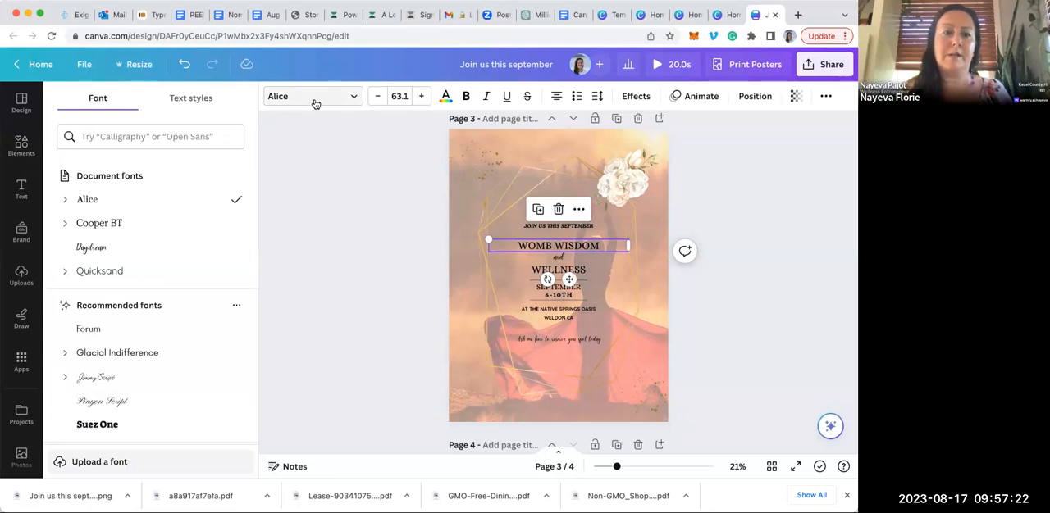
pyautogui.scroll(-3, 197, 260)
pyautogui.scroll(-10, 197, 260)
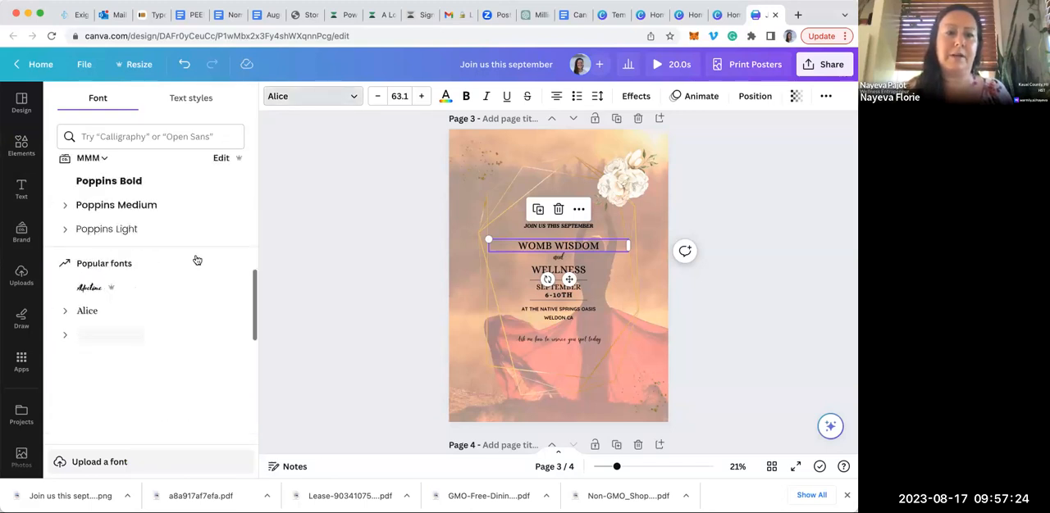
pyautogui.scroll(-1, 196, 260)
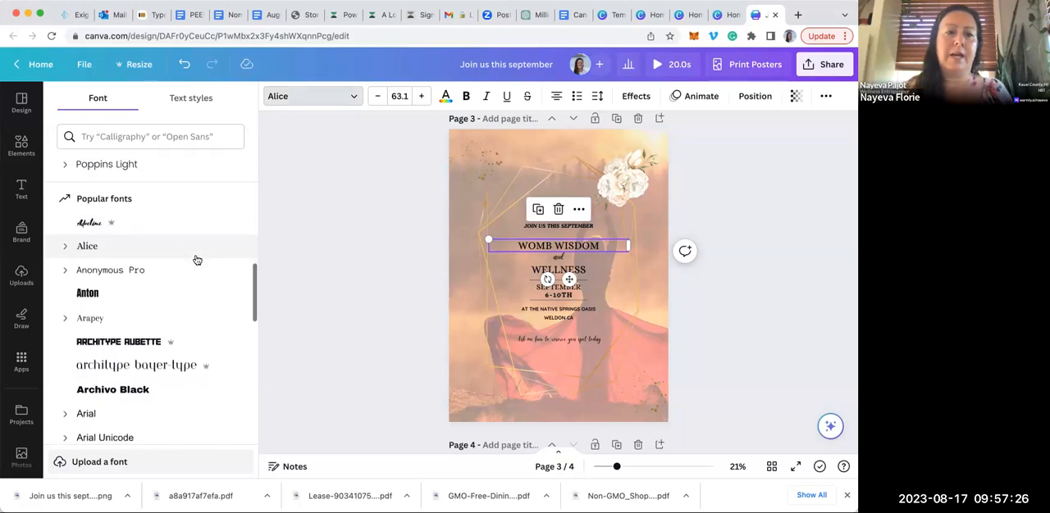
# Examine the MMM brand kit's logos, brand colours, fonts, photos, graphics and icons sections
pyautogui.click(22, 232)
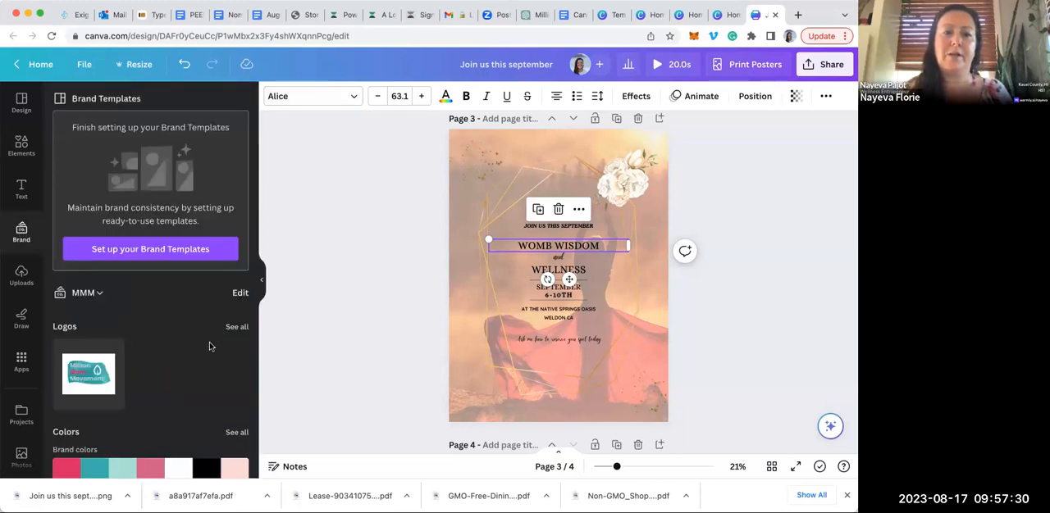
pyautogui.scroll(-2, 209, 351)
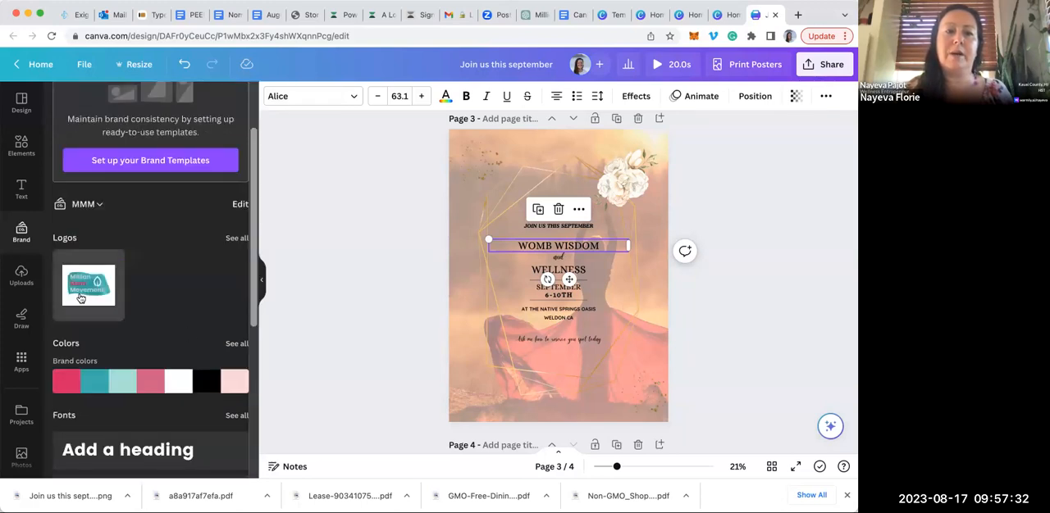
pyautogui.scroll(-1, 185, 291)
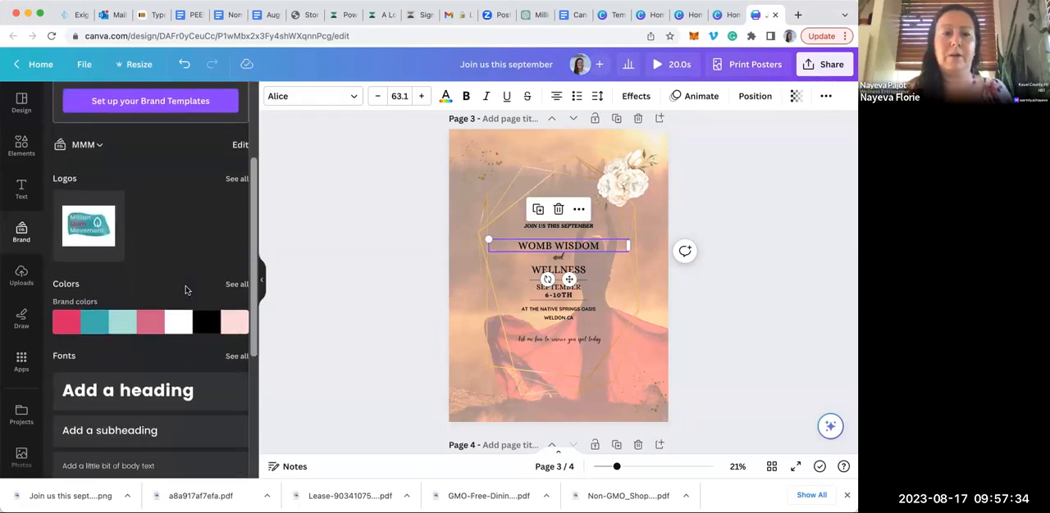
pyautogui.scroll(-1, 185, 290)
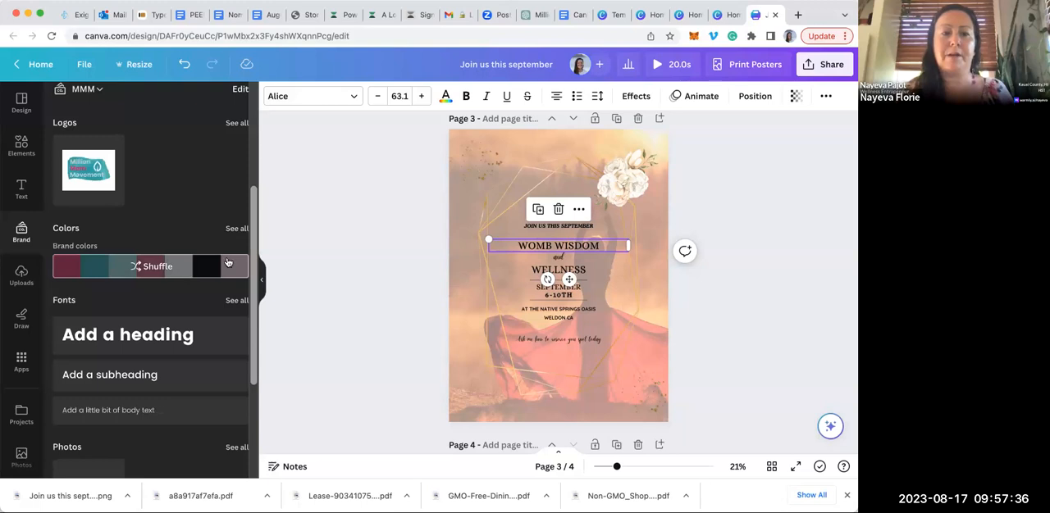
pyautogui.scroll(1, 207, 184)
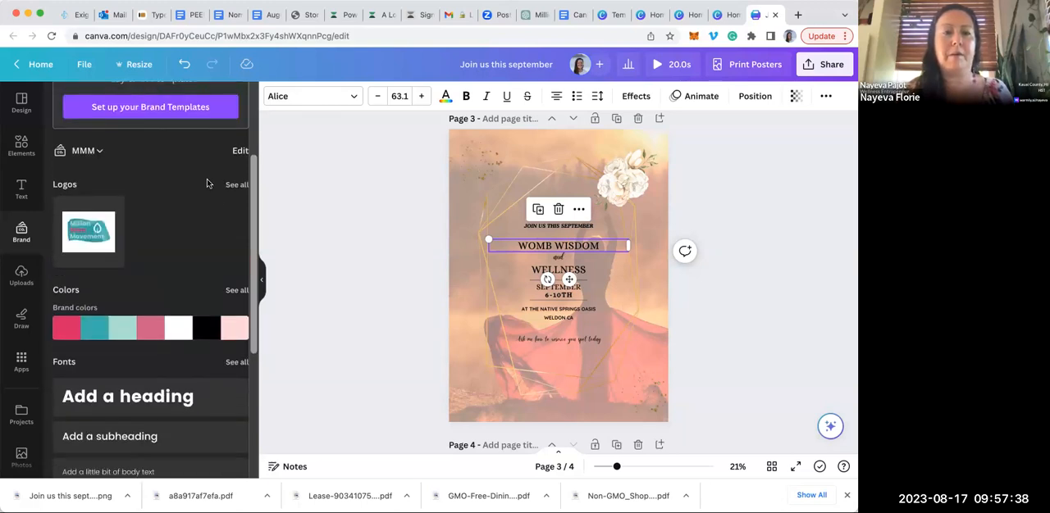
pyautogui.scroll(-1, 207, 184)
pyautogui.scroll(-2, 206, 184)
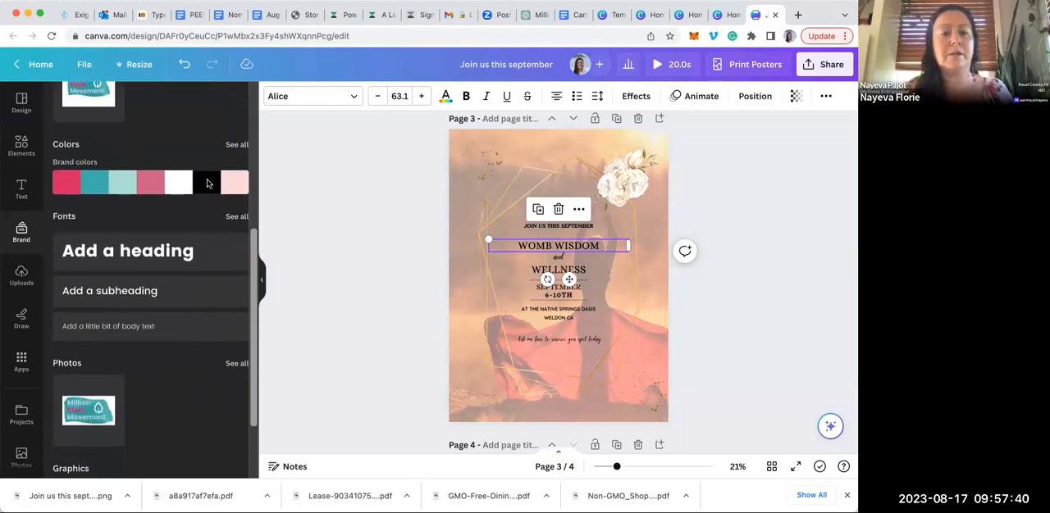
pyautogui.scroll(-1, 207, 184)
pyautogui.scroll(2, 207, 184)
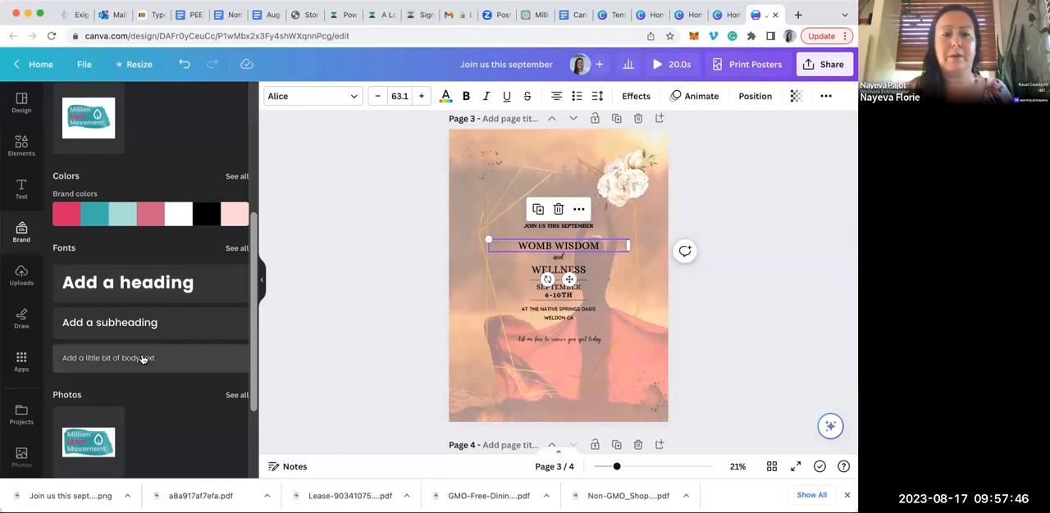
pyautogui.scroll(-2, 164, 400)
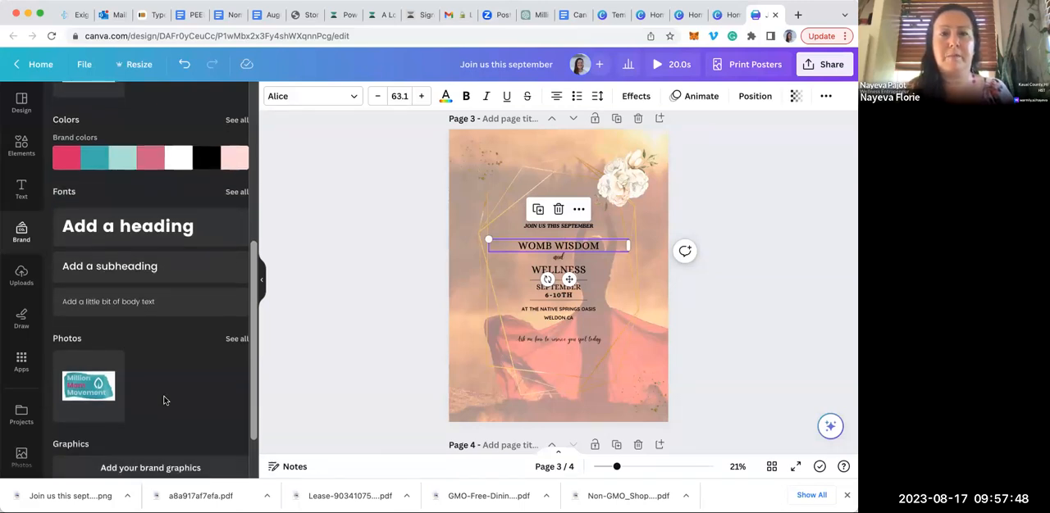
pyautogui.scroll(-1, 163, 400)
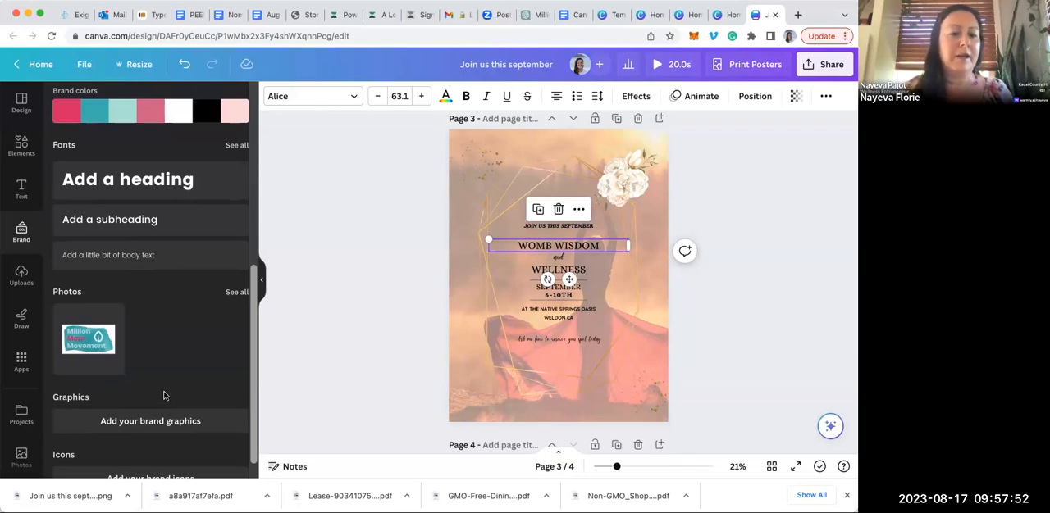
pyautogui.scroll(-1, 163, 400)
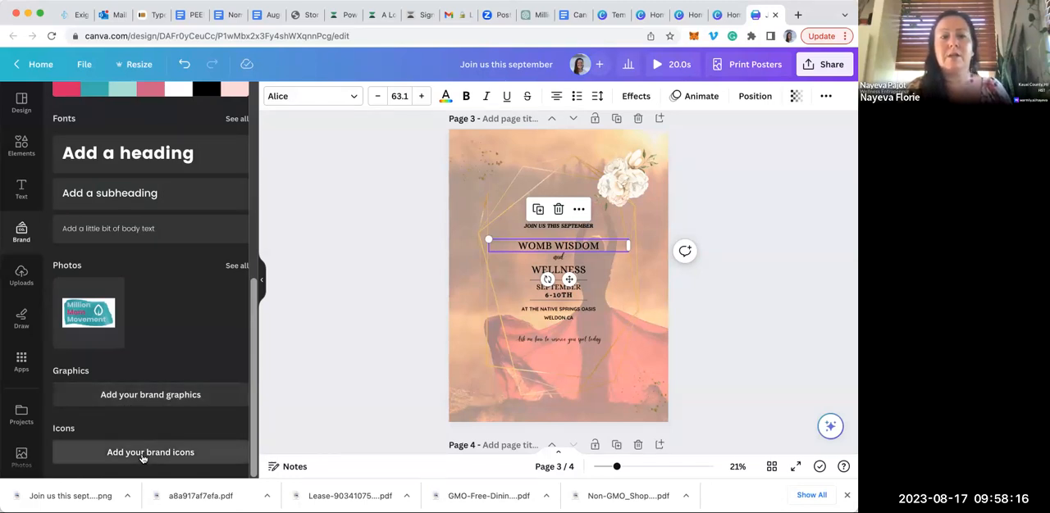
pyautogui.rightClick(138, 127)
pyautogui.press('Escape')
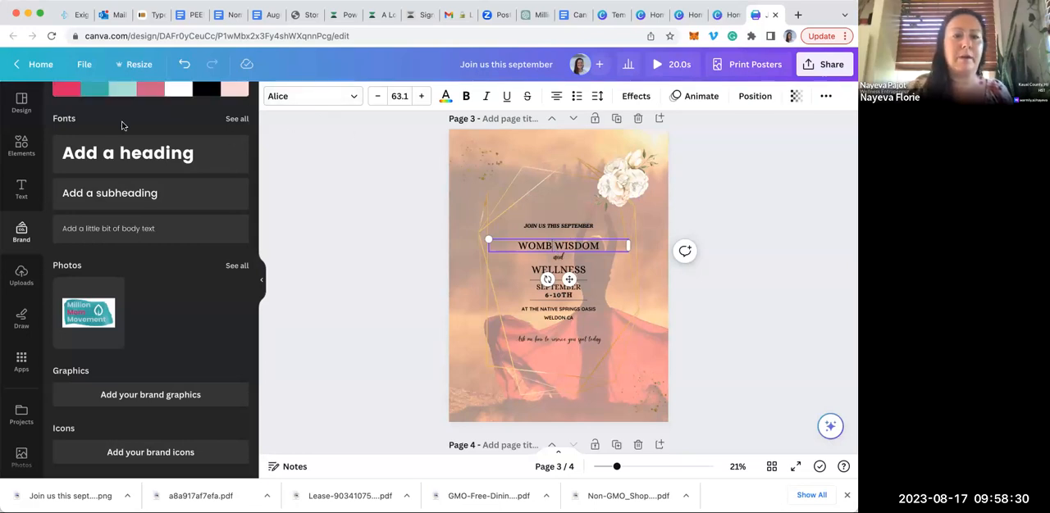
pyautogui.scroll(8, 123, 131)
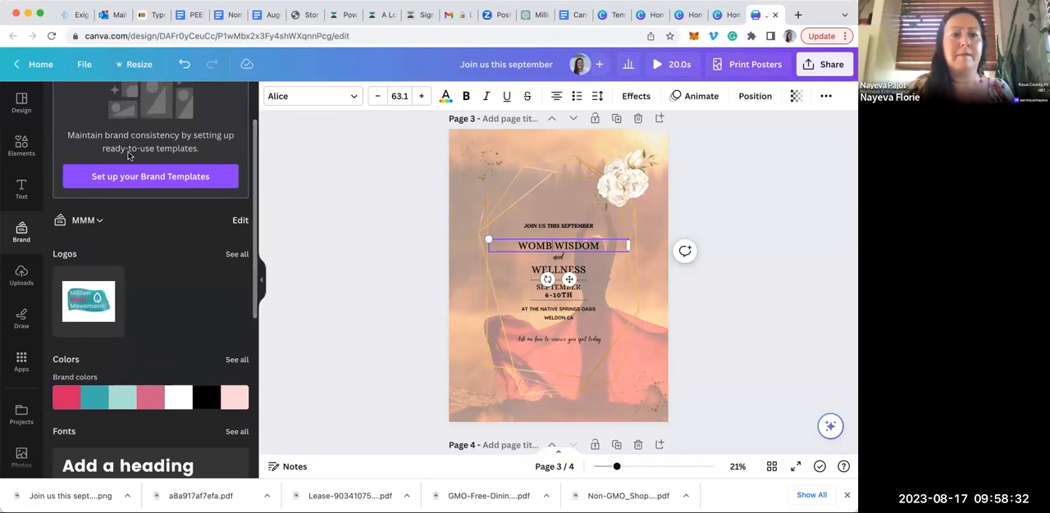
# Reselect the "Womb Wisdom" heading and examine the brand text styles and font combinations offered for adding text
pyautogui.click(22, 144)
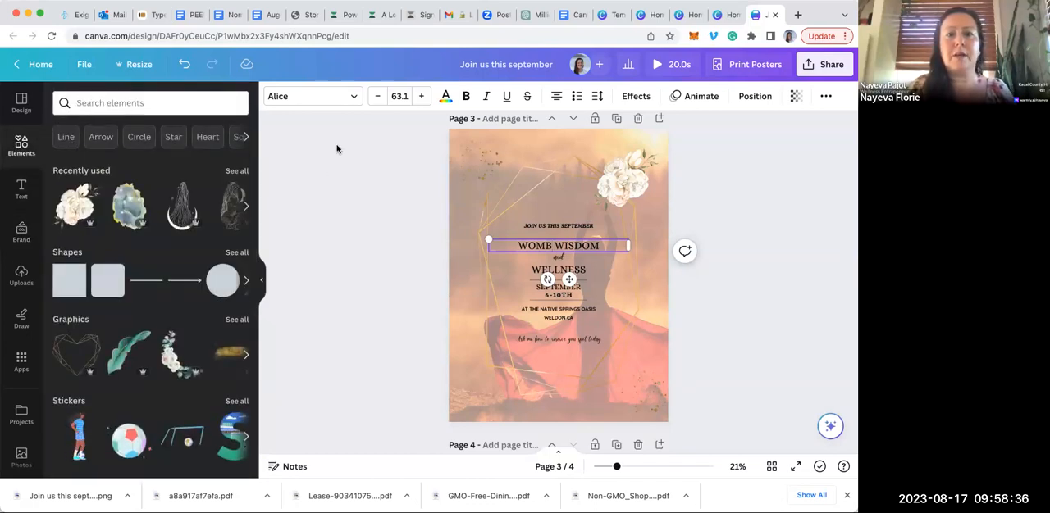
pyautogui.click(571, 252)
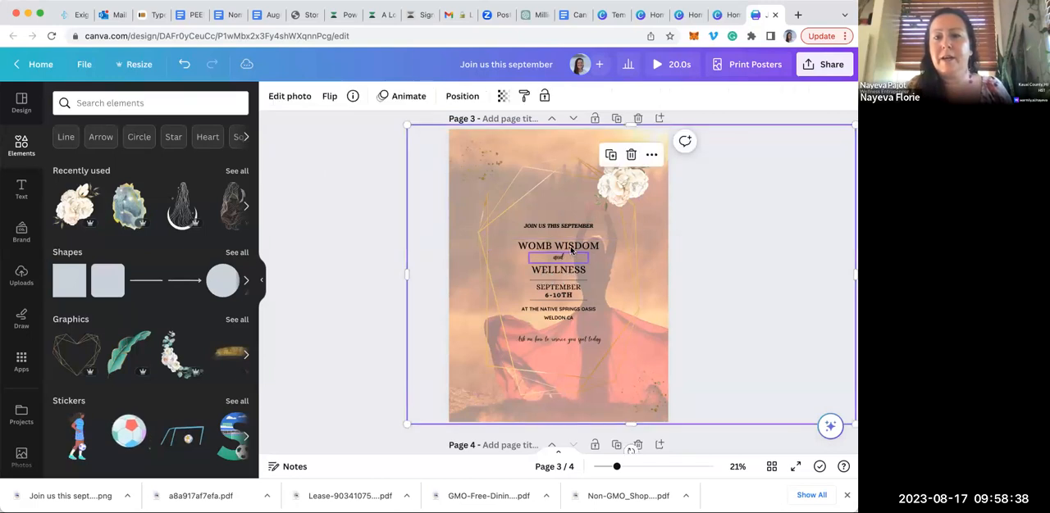
pyautogui.click(572, 250)
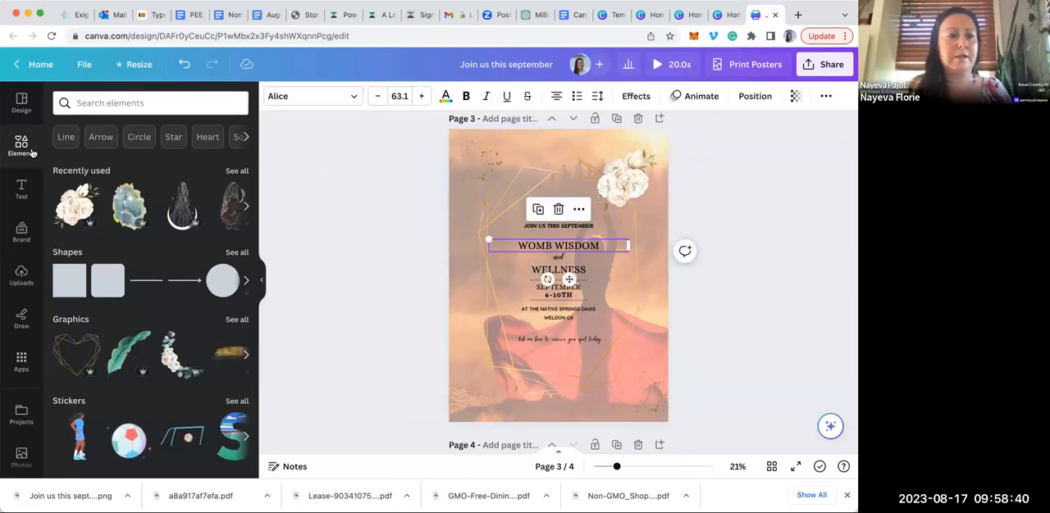
pyautogui.click(20, 186)
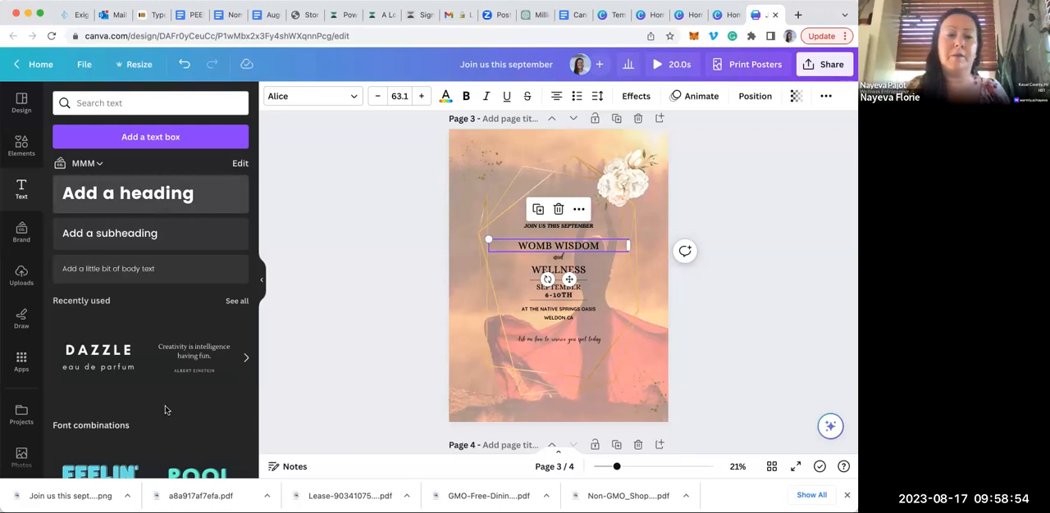
pyautogui.scroll(-4, 165, 409)
pyautogui.scroll(-1, 165, 409)
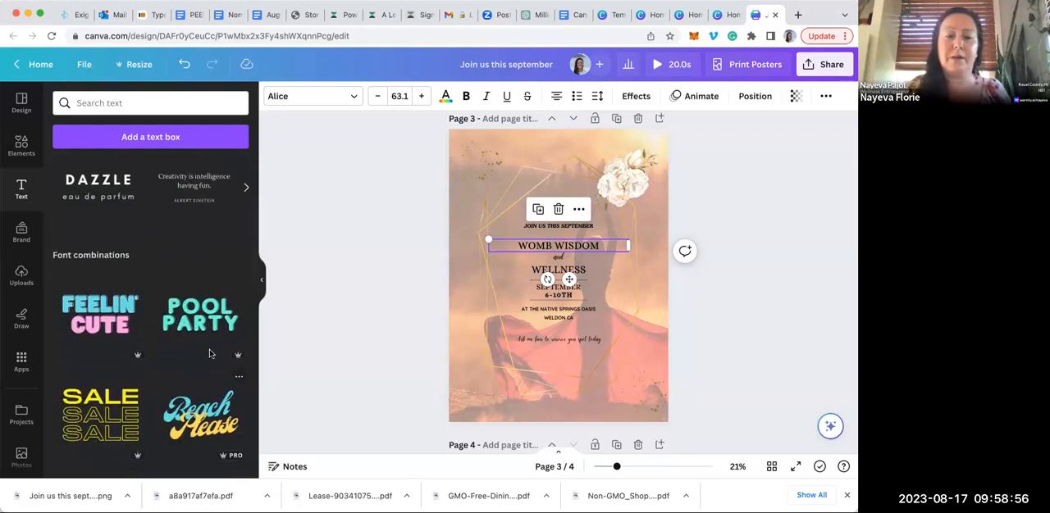
pyautogui.scroll(5, 221, 303)
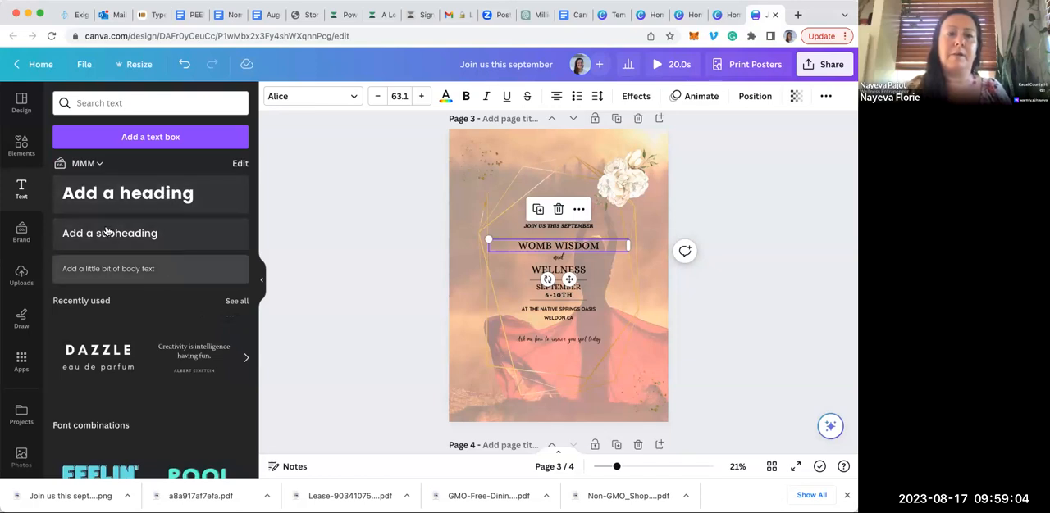
# Bring back the MMM brand kit, deselect the heading and review the poster versions on pages 2 and 1
pyautogui.click(23, 231)
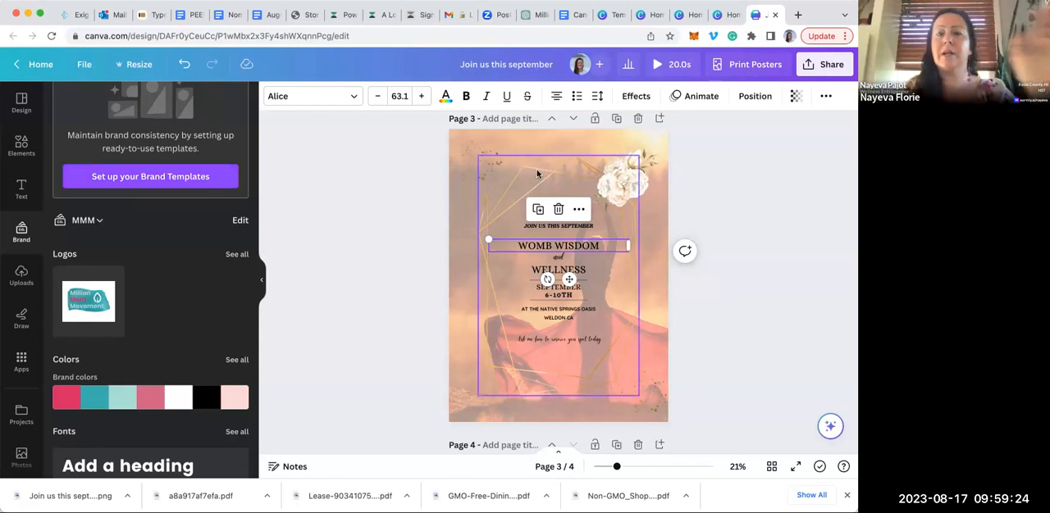
pyautogui.click(370, 238)
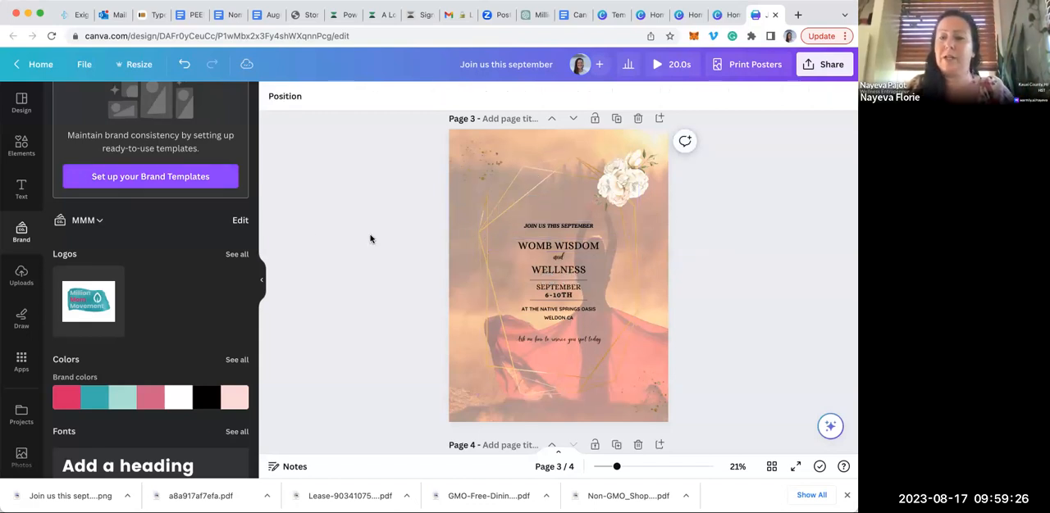
pyautogui.scroll(5, 370, 239)
pyautogui.scroll(3, 370, 238)
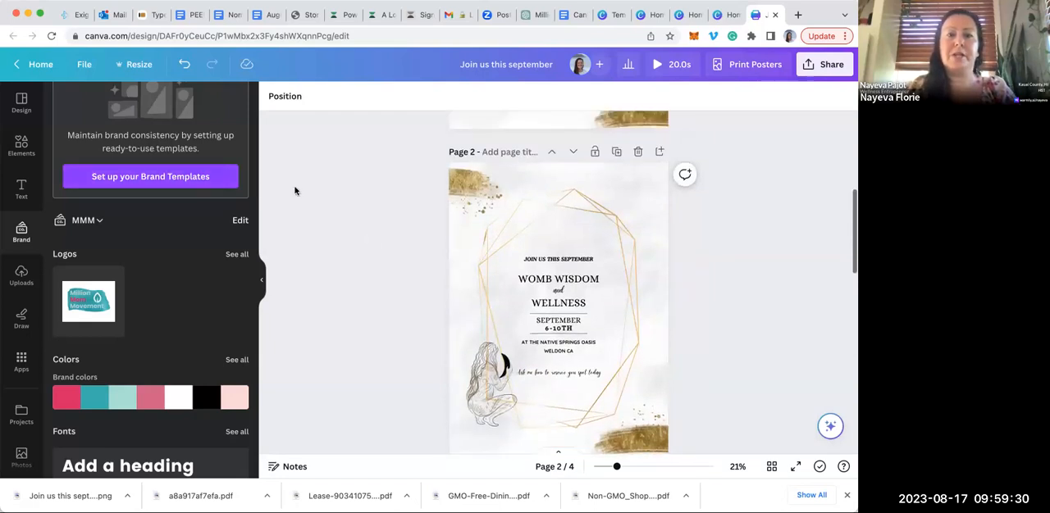
pyautogui.scroll(2, 297, 192)
pyautogui.scroll(5, 300, 191)
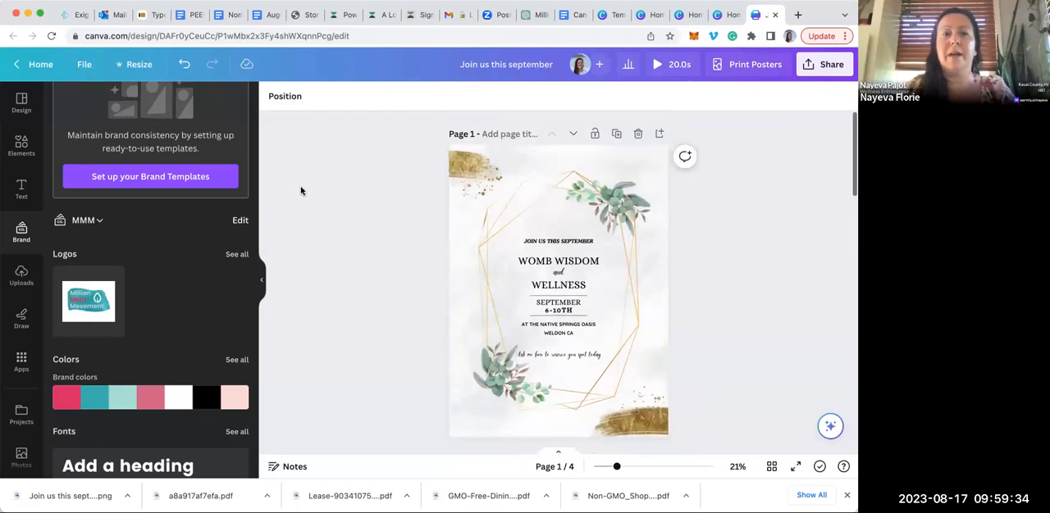
# Leave the poster for the Canva home page and open the recent design "MMM FIERCE FRIDAY + L&L"
pyautogui.click(42, 65)
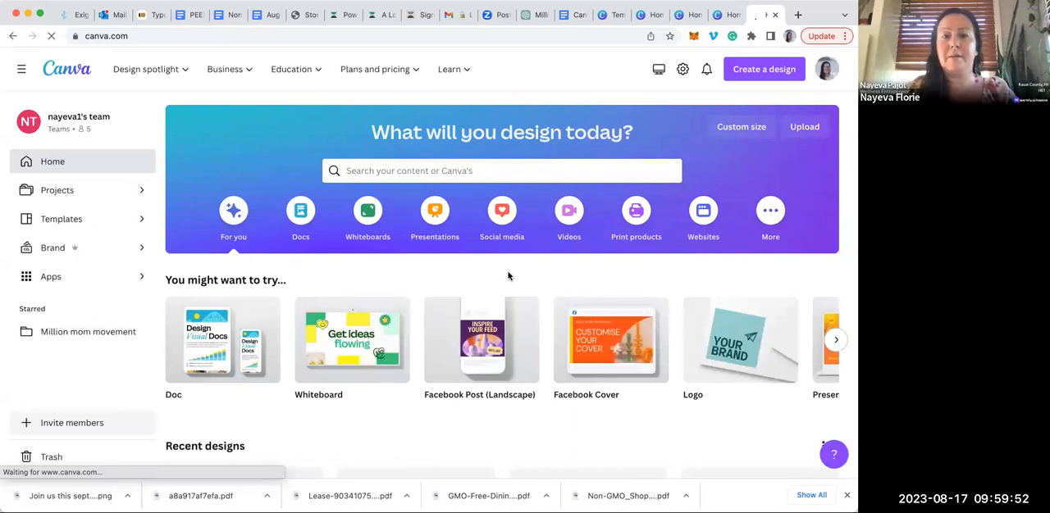
pyautogui.scroll(-1, 507, 277)
pyautogui.scroll(-4, 507, 276)
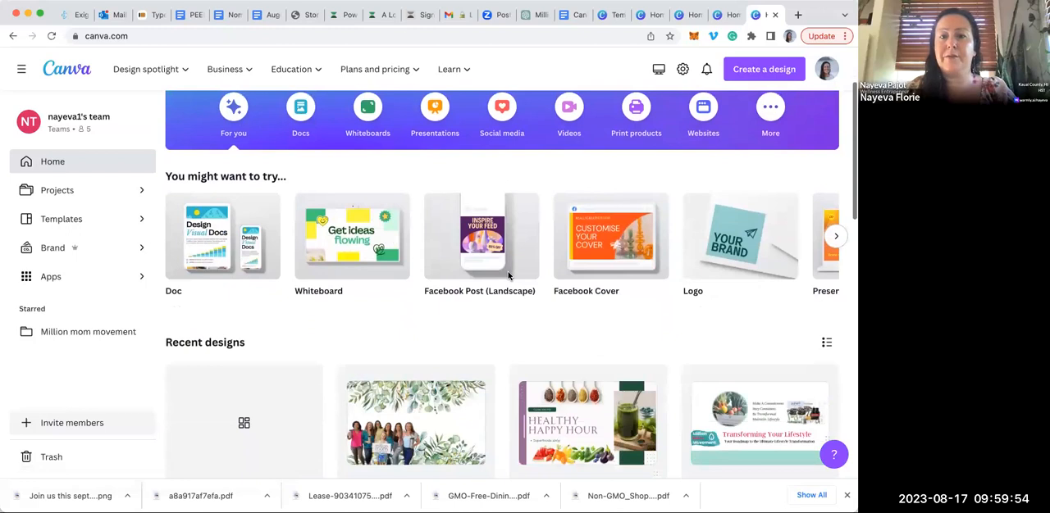
pyautogui.scroll(-1, 508, 276)
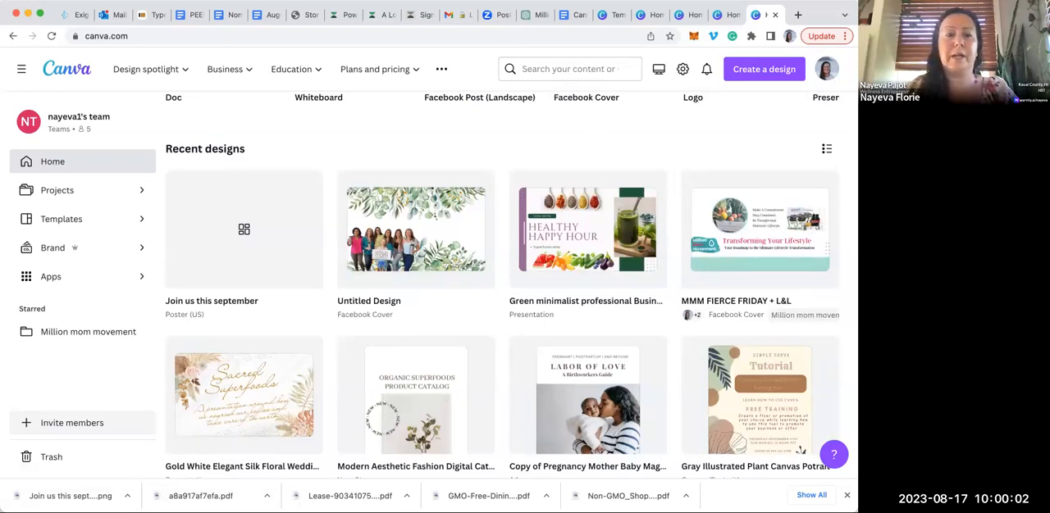
pyautogui.click(771, 209)
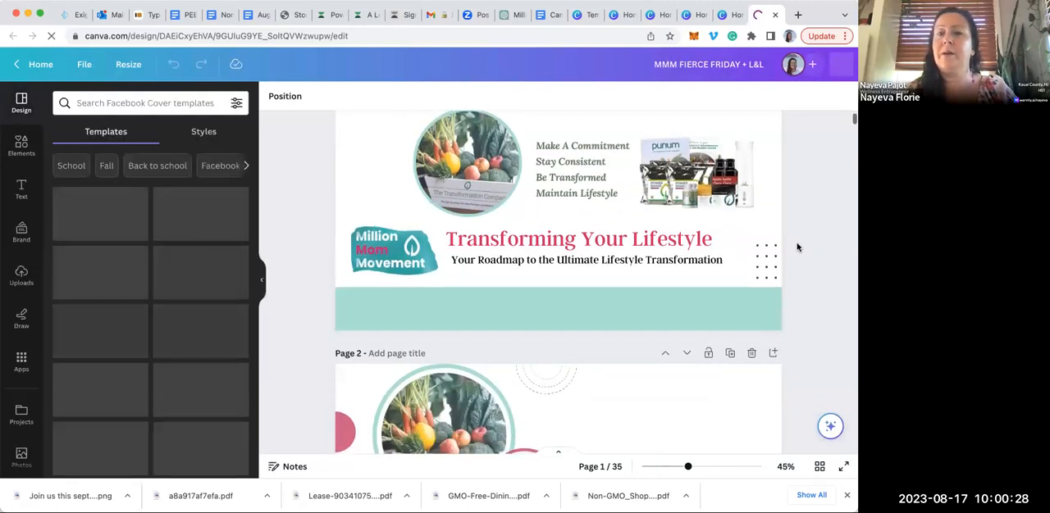
# Examine the branded Facebook cover layouts on pages 1 to 3 of the "MMM FIERCE FRIDAY + L&L" design
pyautogui.scroll(-3, 796, 247)
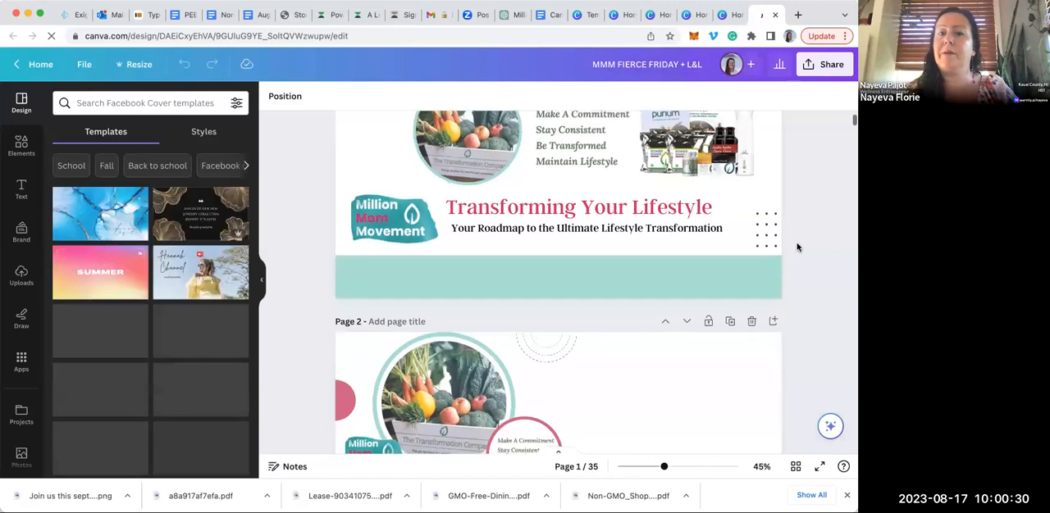
pyautogui.scroll(-2, 796, 250)
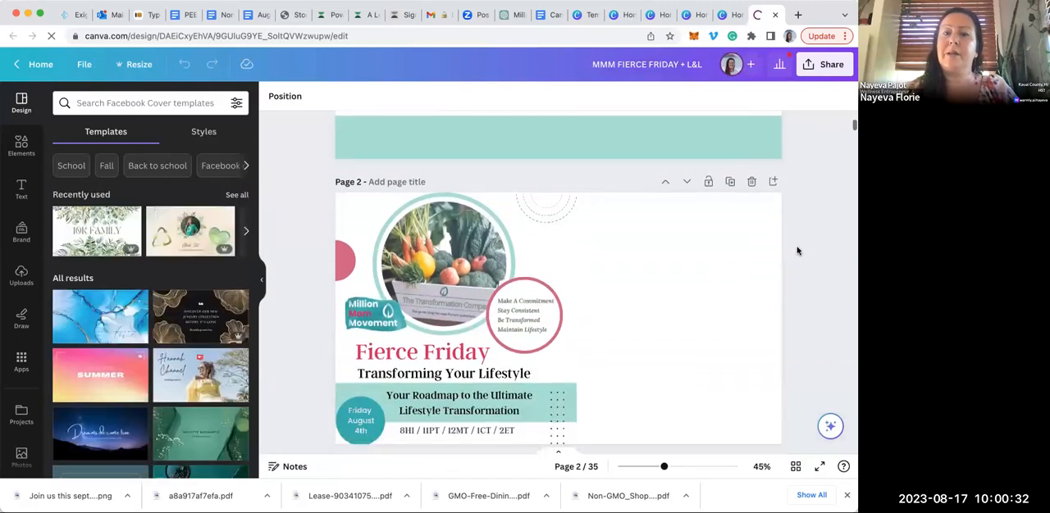
pyautogui.scroll(-2, 796, 250)
pyautogui.scroll(6, 797, 250)
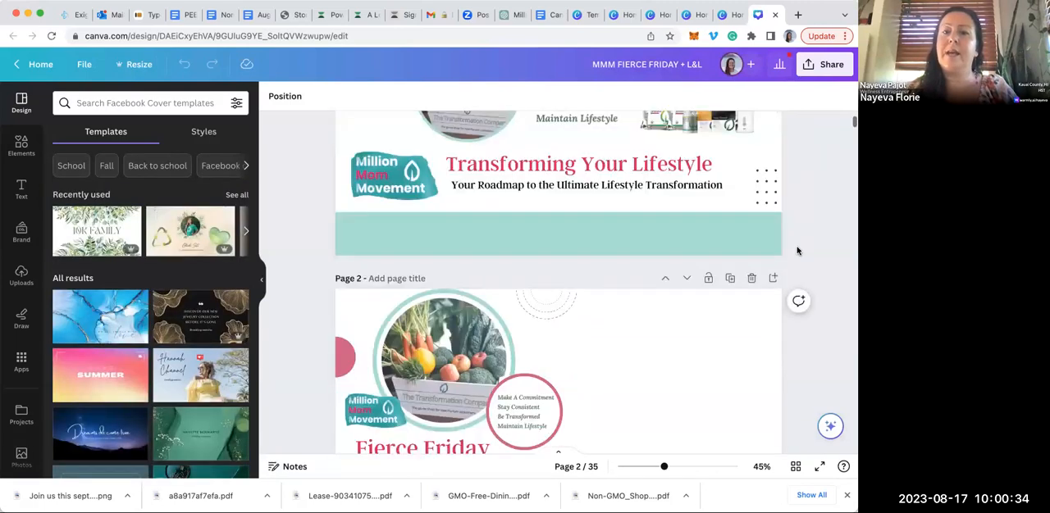
pyautogui.scroll(-5, 796, 250)
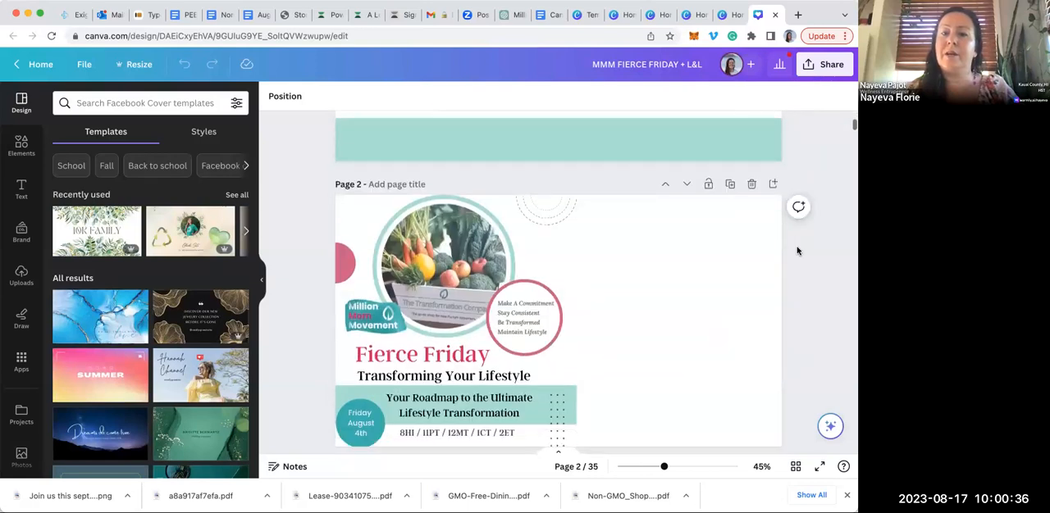
pyautogui.scroll(-2, 797, 250)
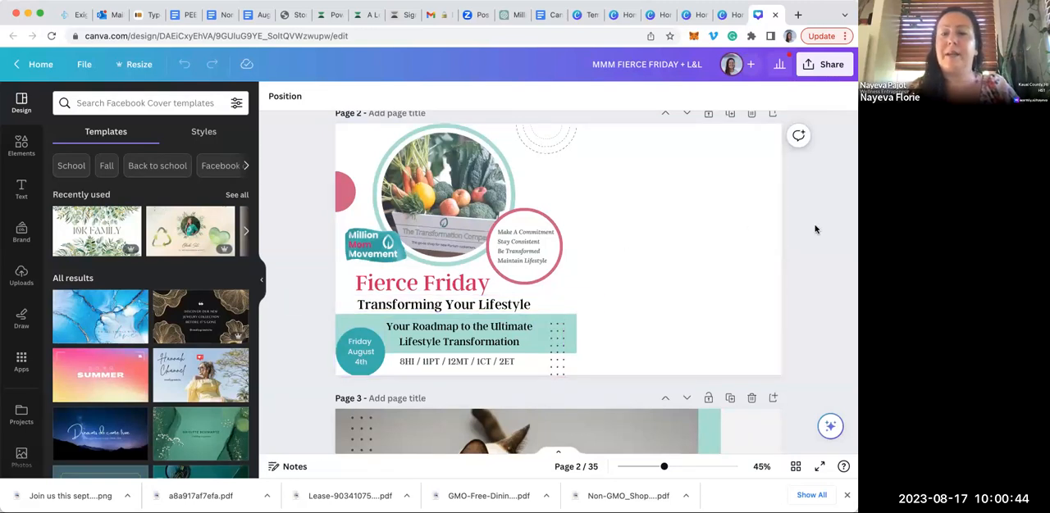
pyautogui.scroll(-1, 816, 231)
pyautogui.scroll(1, 816, 230)
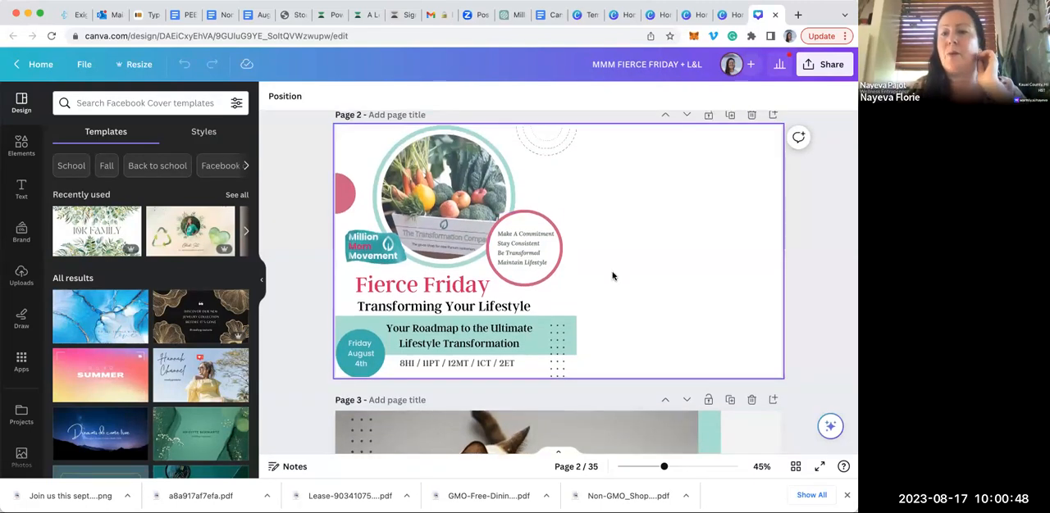
pyautogui.scroll(-4, 812, 234)
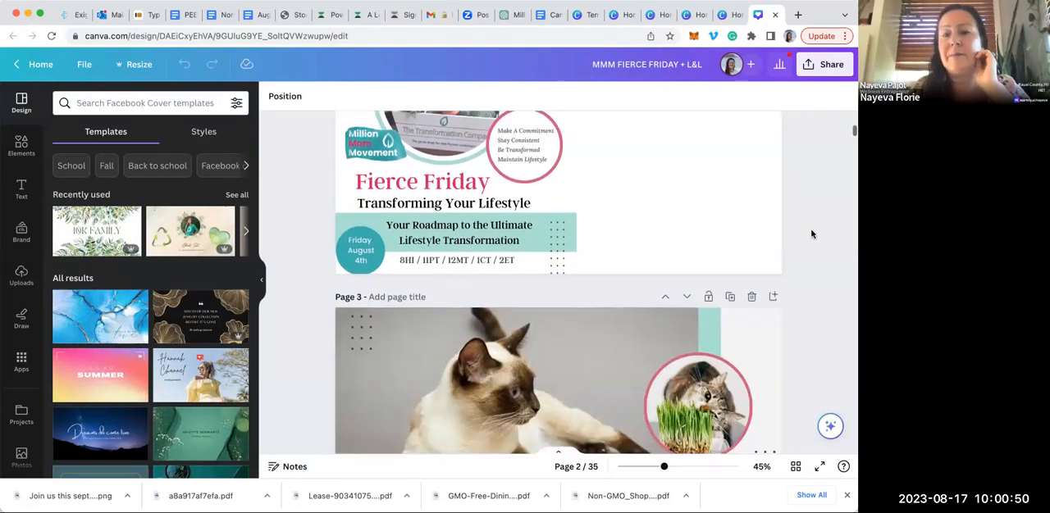
pyautogui.scroll(-3, 813, 236)
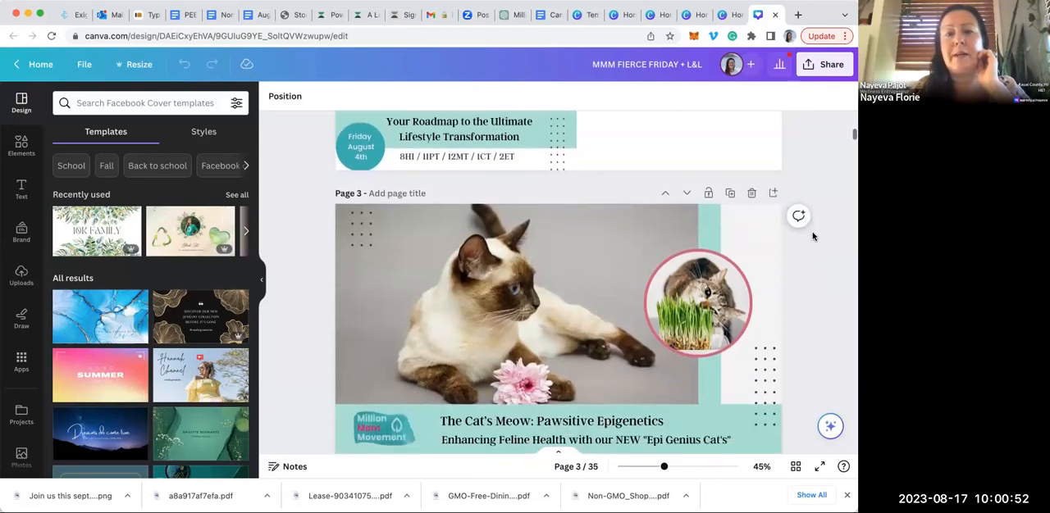
pyautogui.scroll(5, 813, 236)
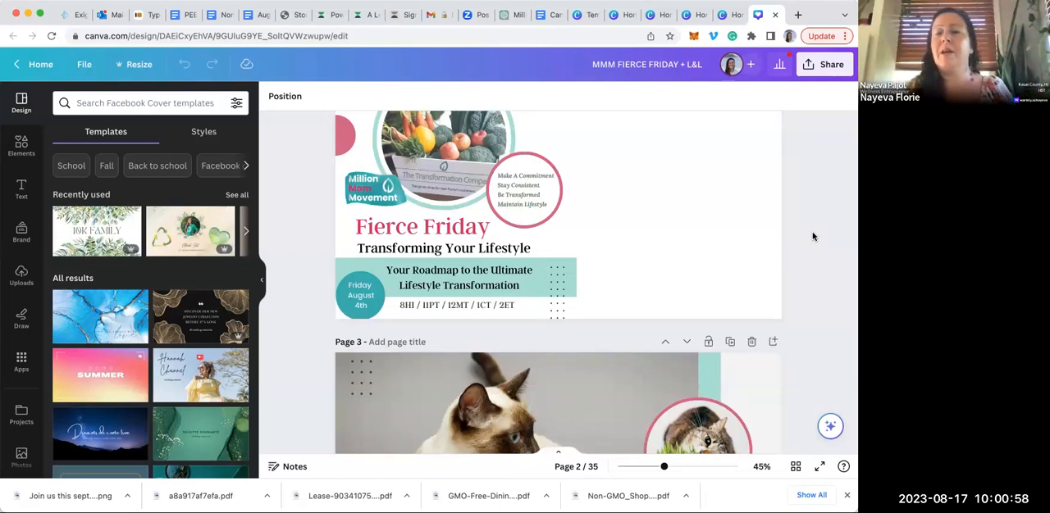
pyautogui.rightClick(811, 205)
pyautogui.click(812, 208)
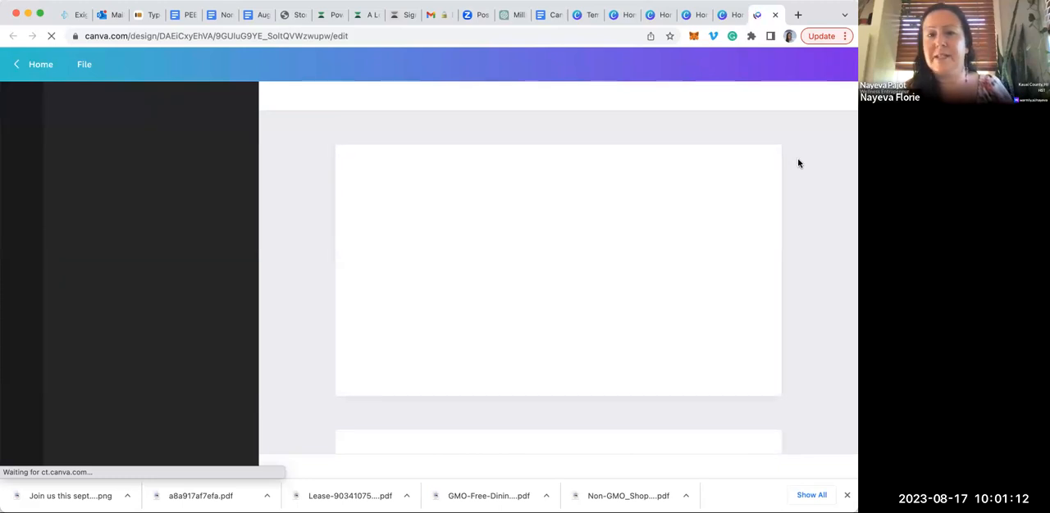
# Return to the Canva home page and open the recent design "Gray Illustrated Plant Canvas Potrait"
pyautogui.click(17, 64)
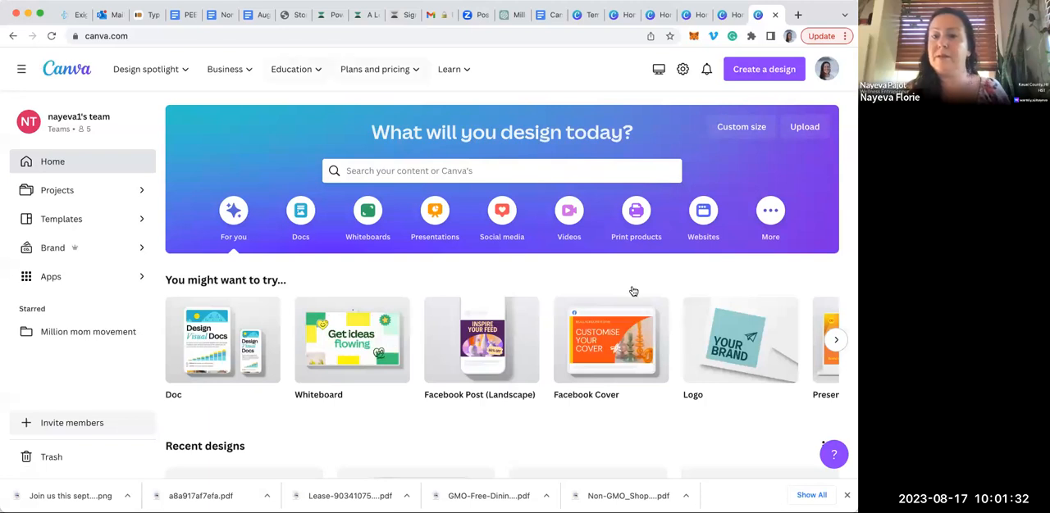
pyautogui.scroll(-5, 631, 280)
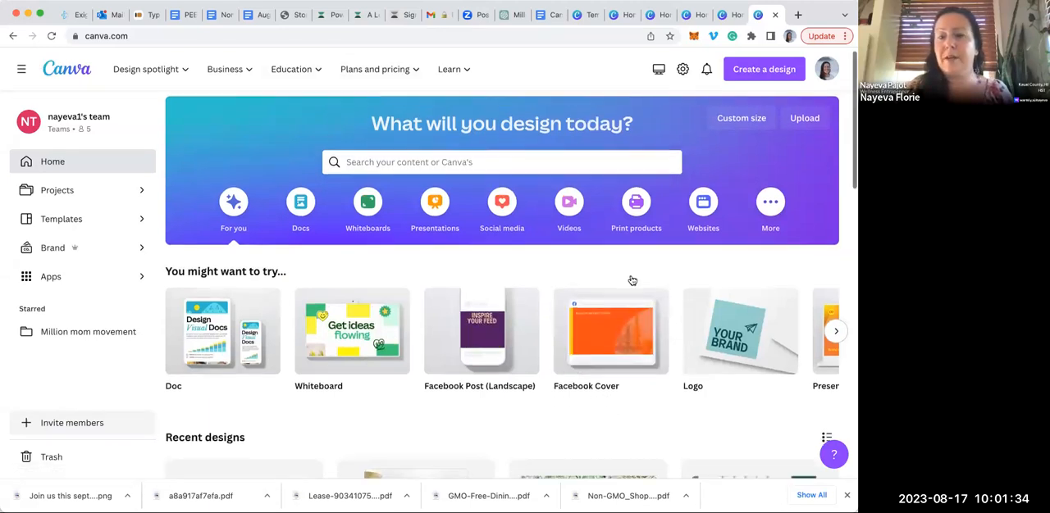
pyautogui.scroll(-5, 631, 280)
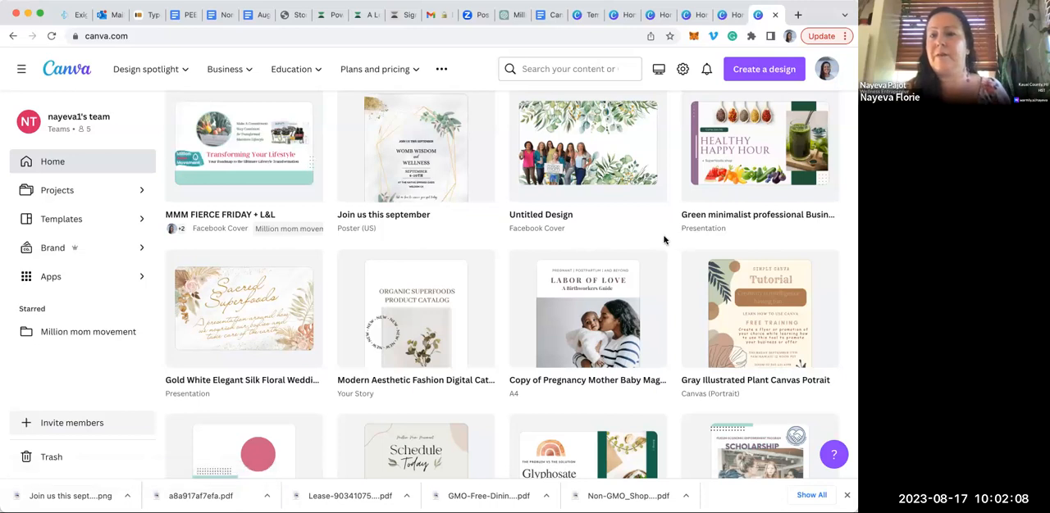
pyautogui.click(765, 271)
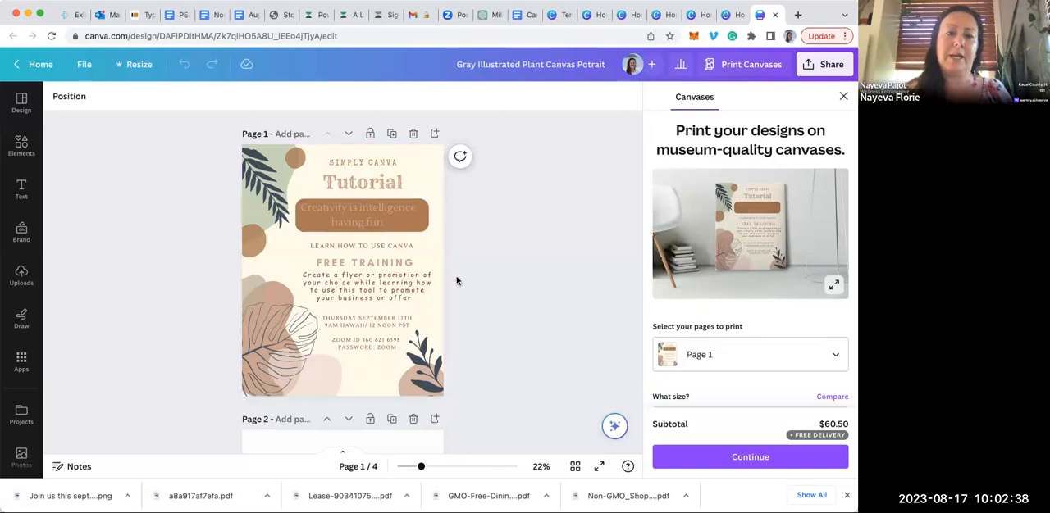
# Search the elements library for "boho" and show all of the matching graphics
pyautogui.click(23, 144)
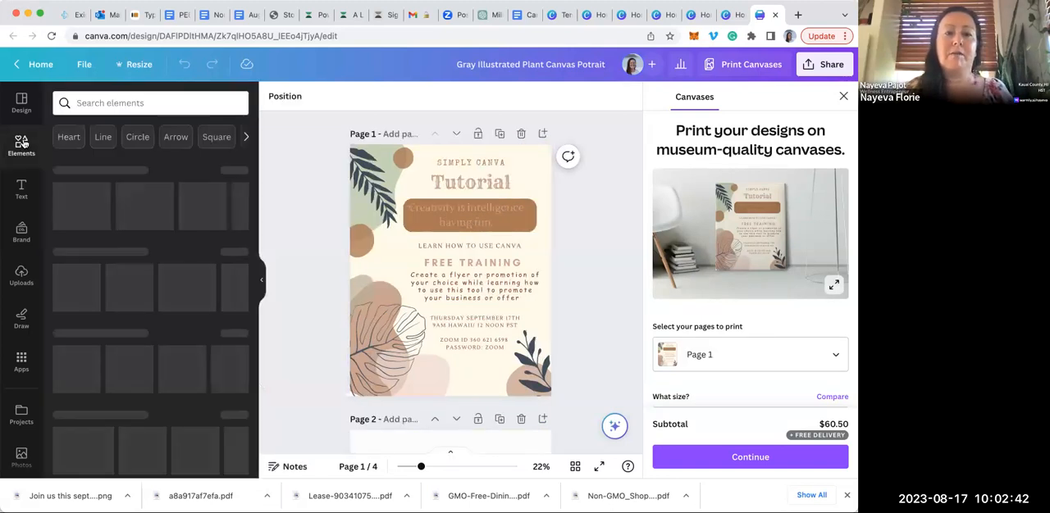
pyautogui.click(95, 103)
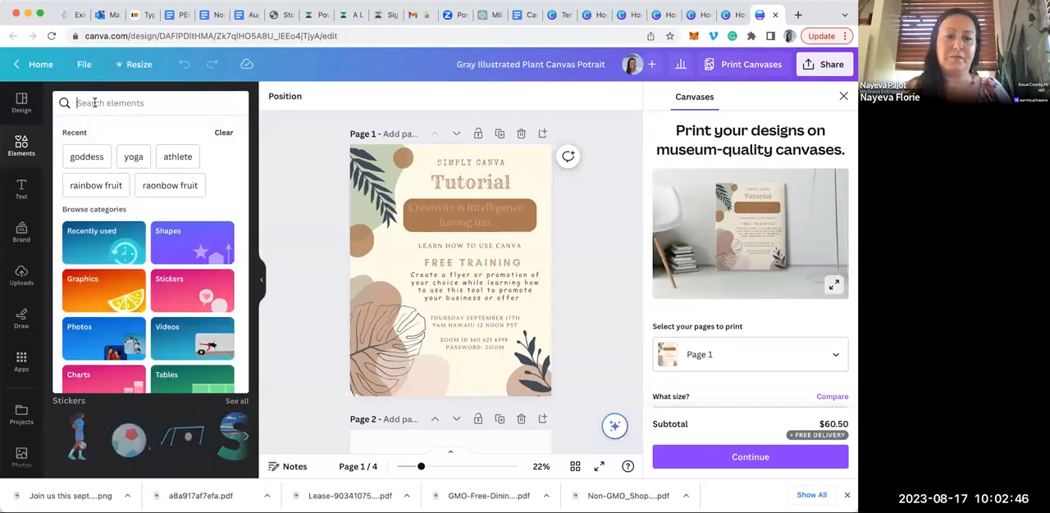
pyautogui.write('boho')
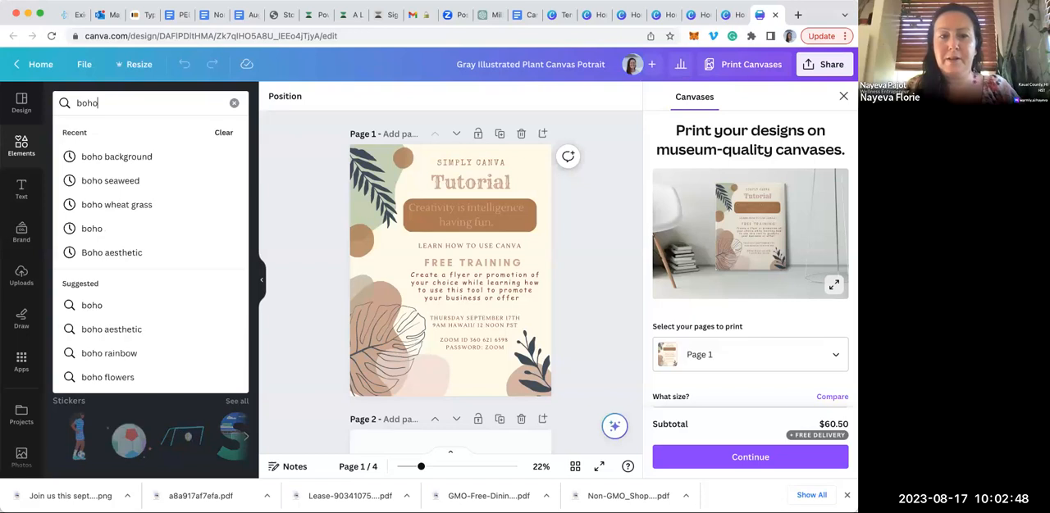
pyautogui.press('Return')
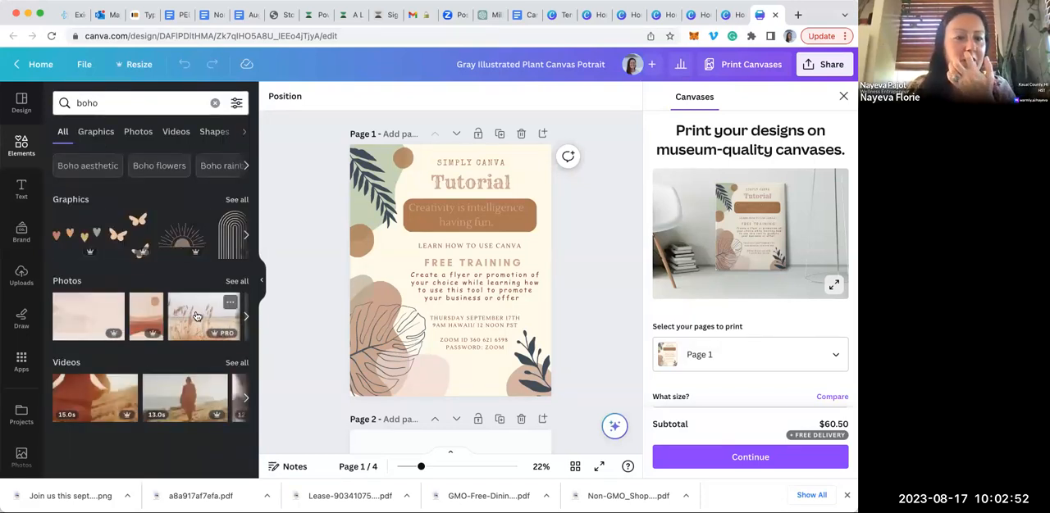
pyautogui.click(246, 237)
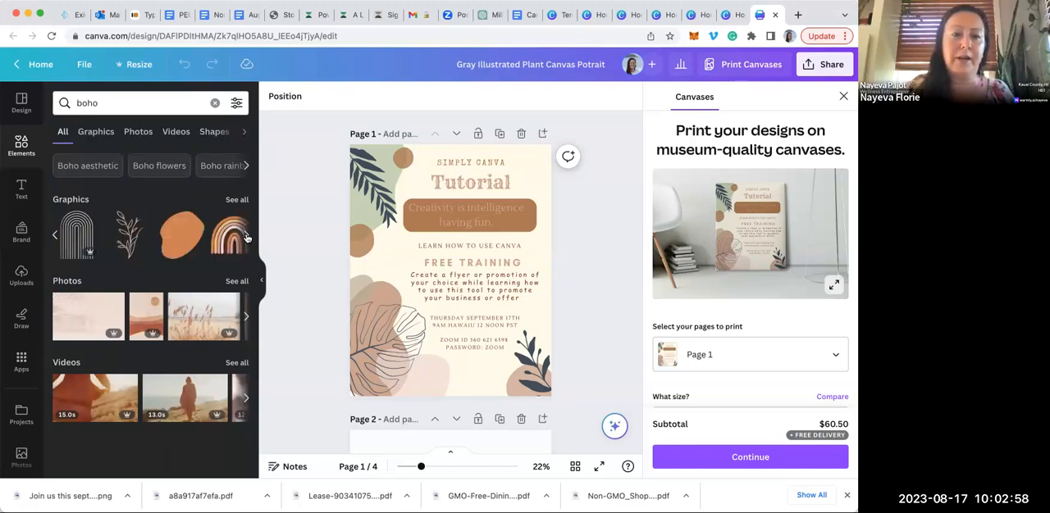
pyautogui.click(237, 200)
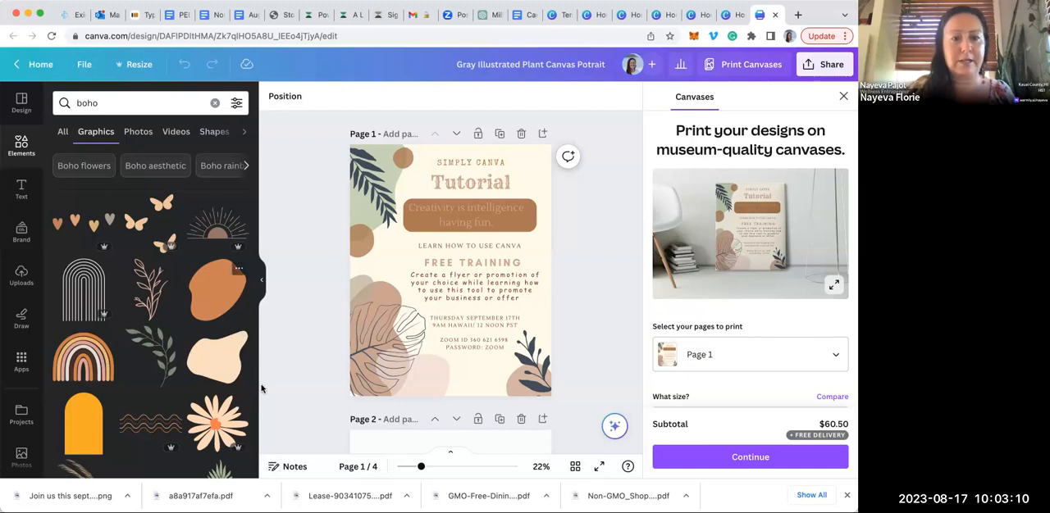
# Add the boho dried-palm and rose bouquet graphic to page 1 and browse all of its magic recommendations
pyautogui.scroll(-10, 244, 391)
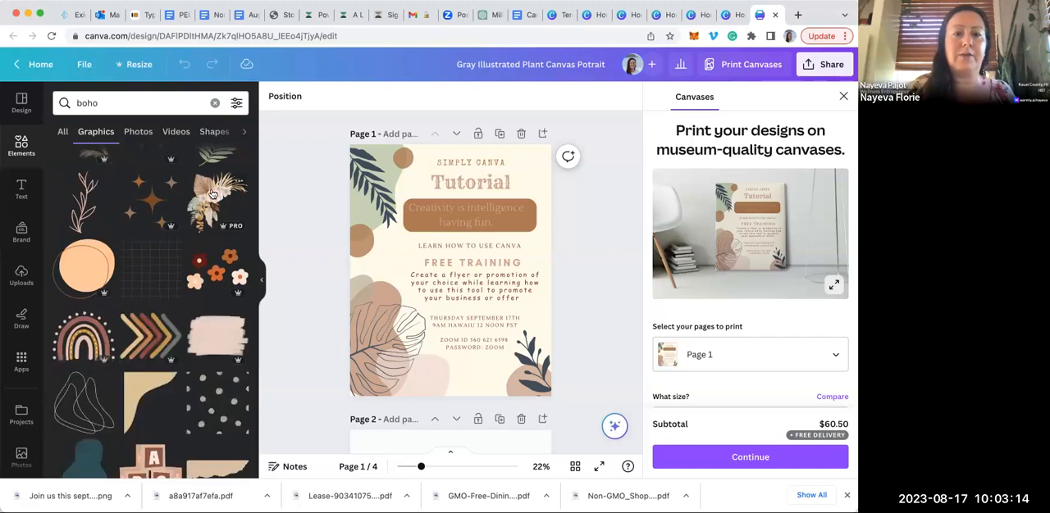
pyautogui.click(211, 193)
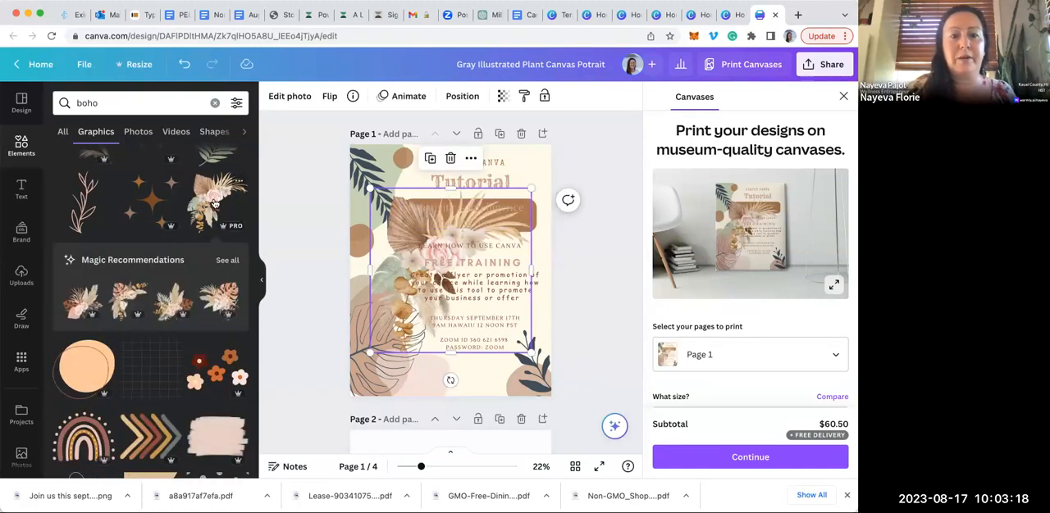
pyautogui.click(226, 260)
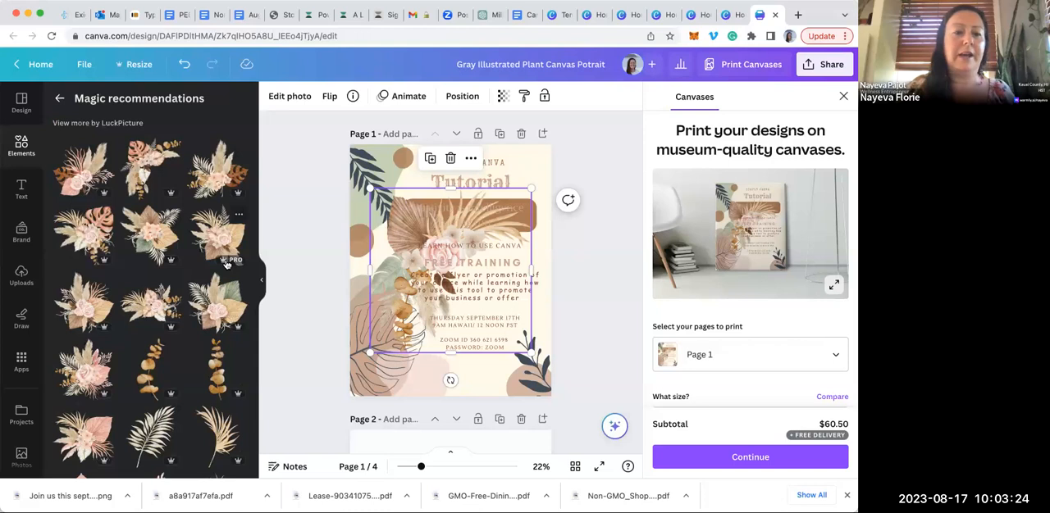
pyautogui.scroll(-6, 189, 328)
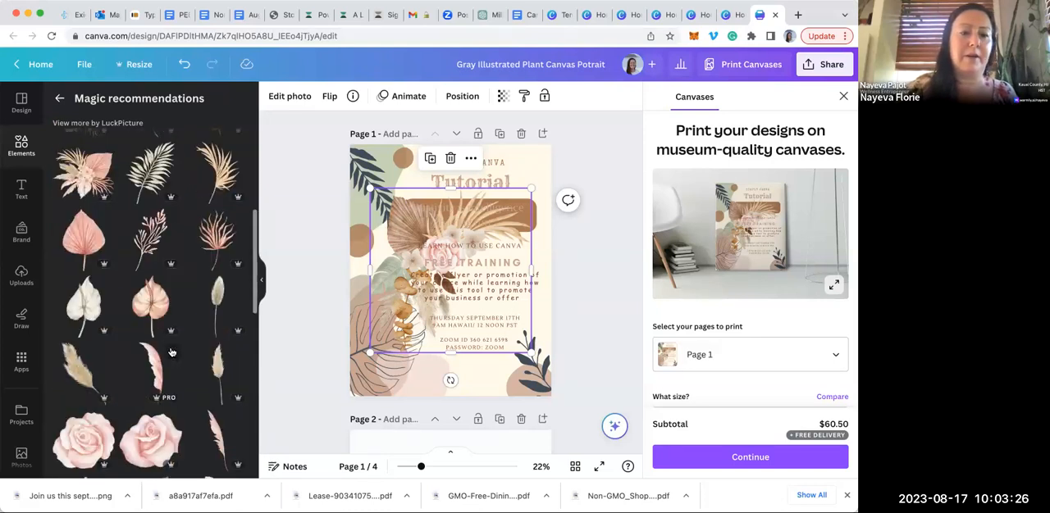
pyautogui.scroll(-8, 171, 353)
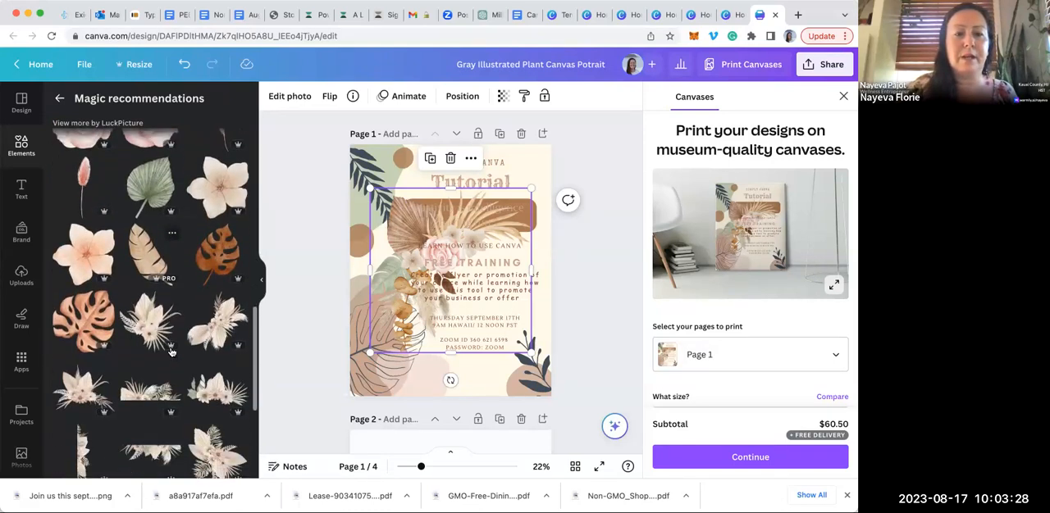
pyautogui.scroll(-5, 171, 352)
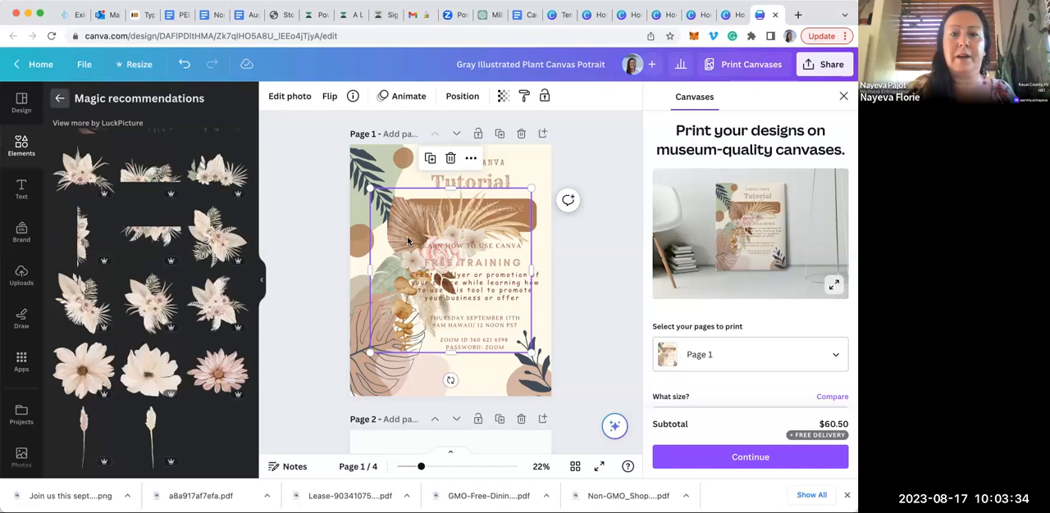
# Go back to the boho graphics and delete the bouquet from page 1
pyautogui.click(60, 99)
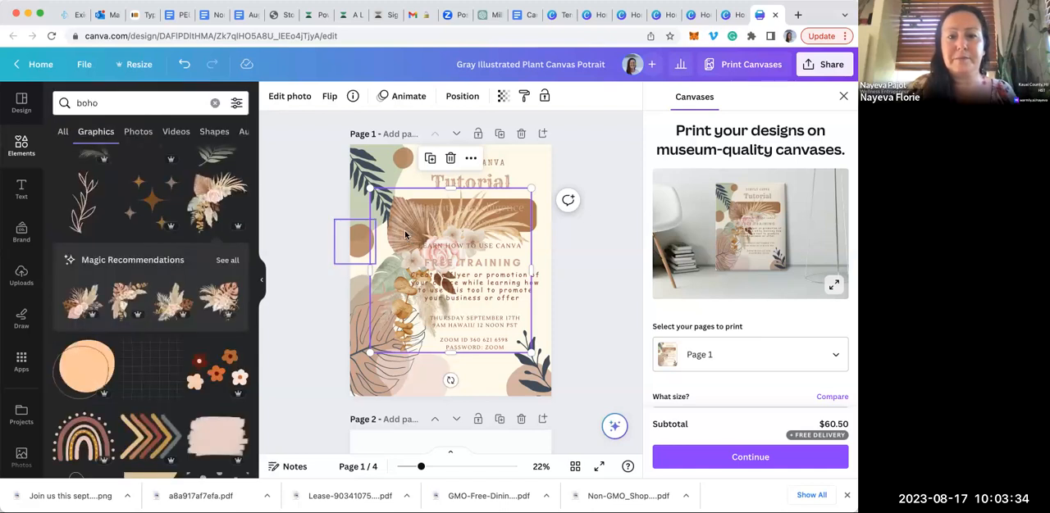
pyautogui.click(450, 158)
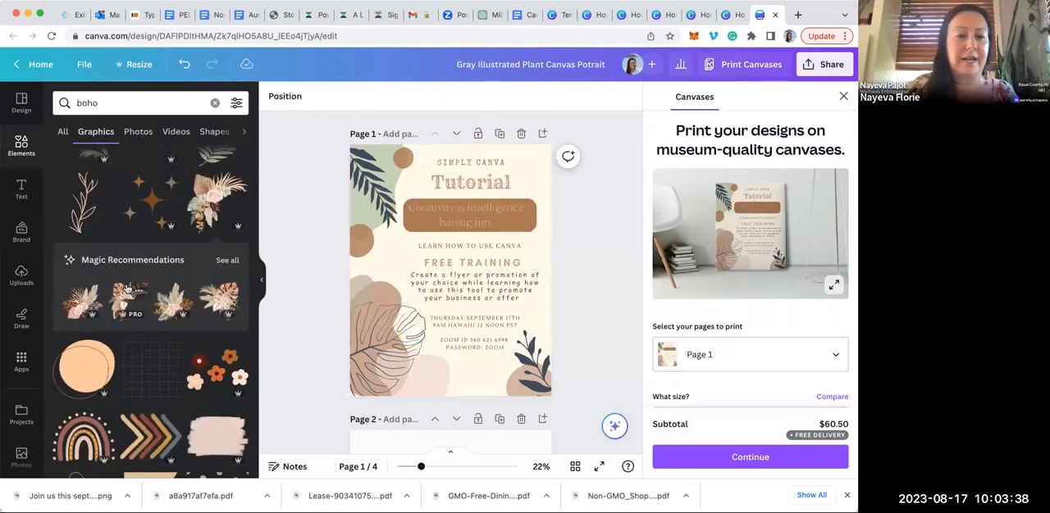
# Browse further through the boho graphics for shapes, plants and rainbows that match the tutorial flyer's style
pyautogui.scroll(-2, 127, 288)
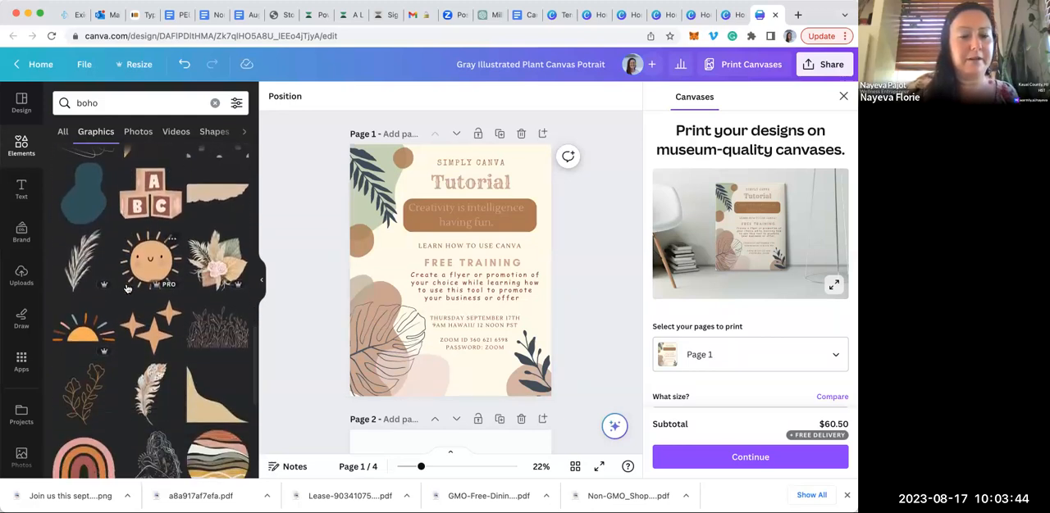
pyautogui.scroll(-4, 127, 289)
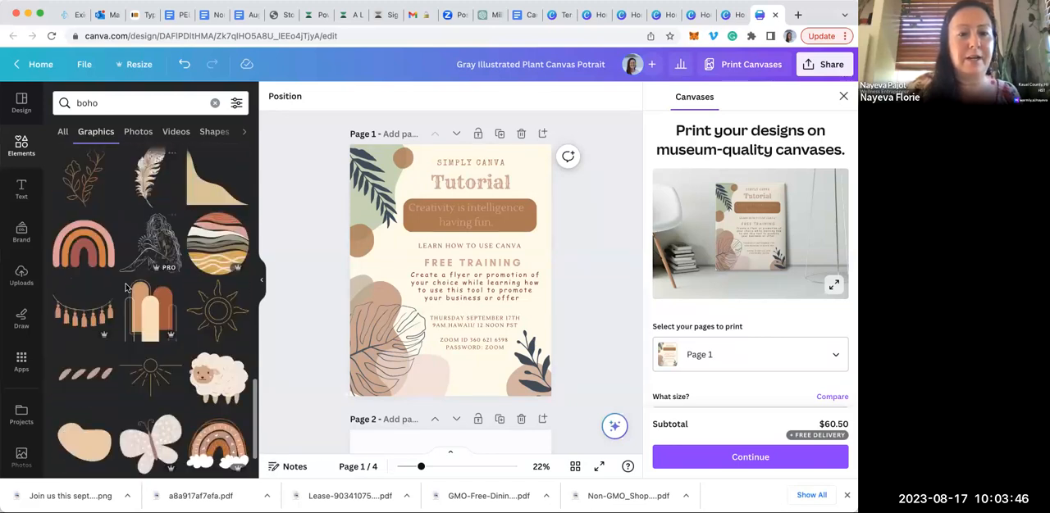
pyautogui.scroll(-3, 127, 289)
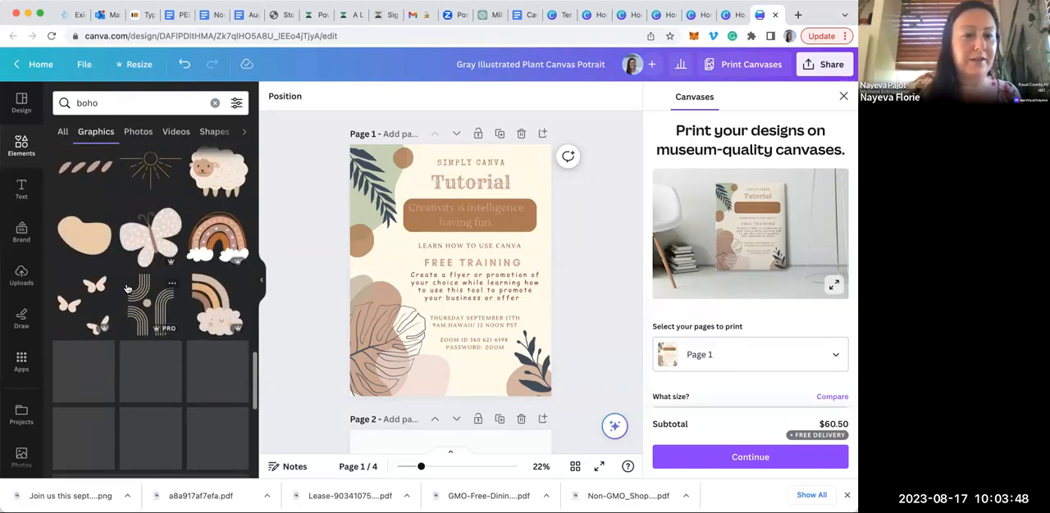
pyautogui.scroll(-3, 127, 289)
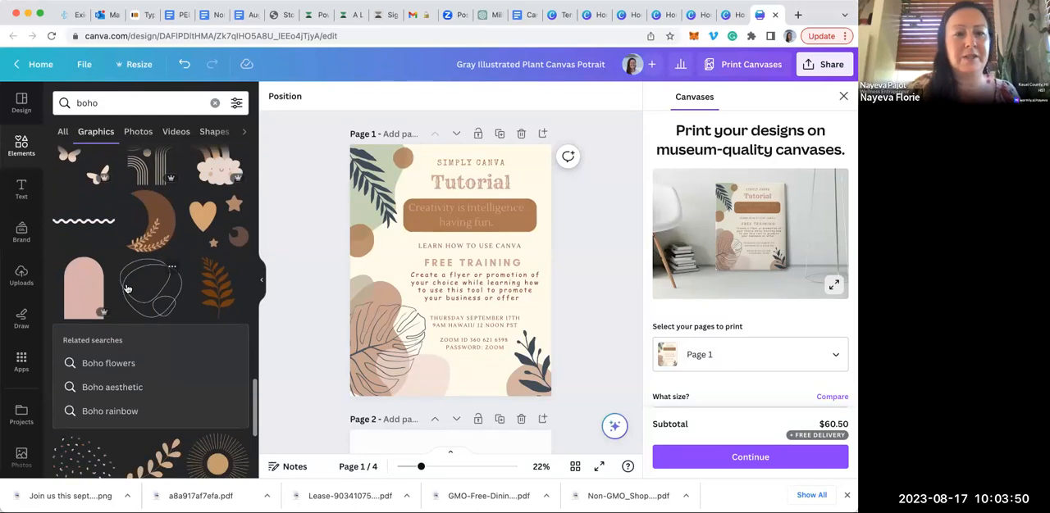
pyautogui.scroll(-3, 127, 289)
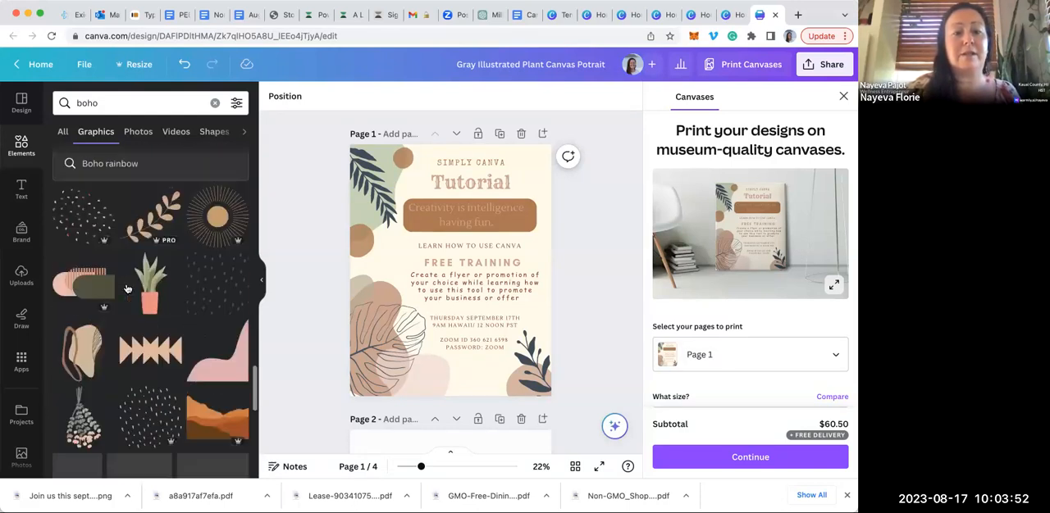
pyautogui.scroll(-5, 127, 289)
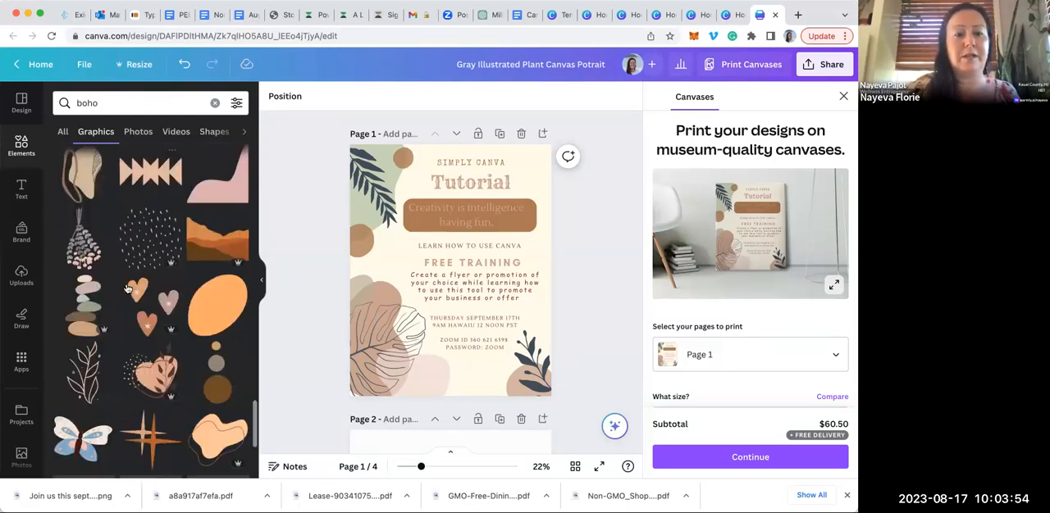
pyautogui.scroll(-5, 128, 289)
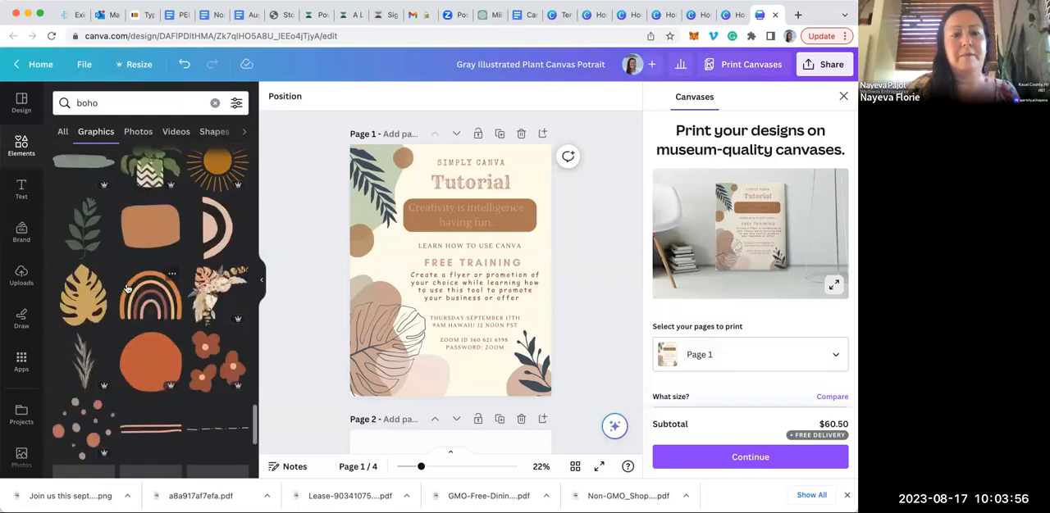
# Search the graphics for "Celestial" in place of boho and browse the suns, moons, stars and ornamental frames
pyautogui.scroll(-3, 127, 289)
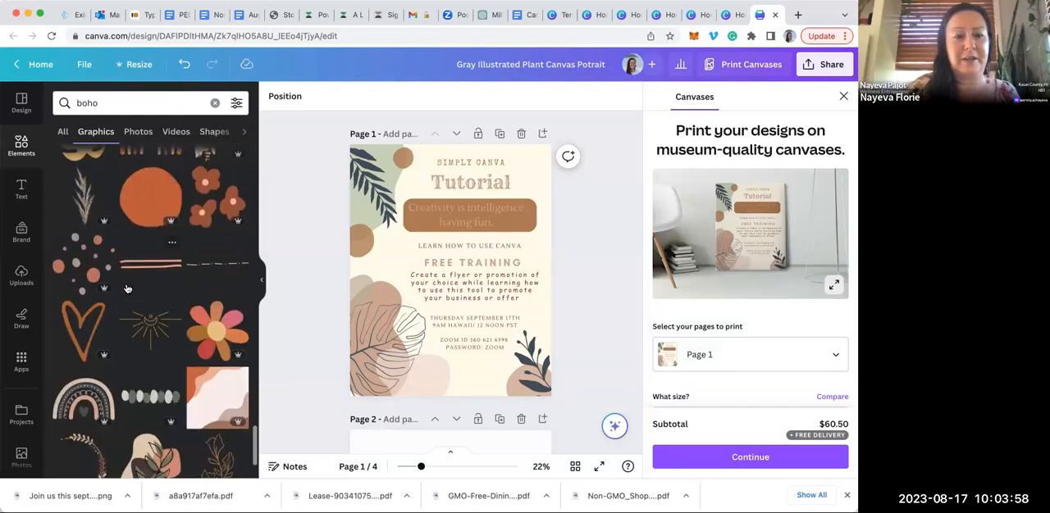
pyautogui.scroll(-4, 139, 246)
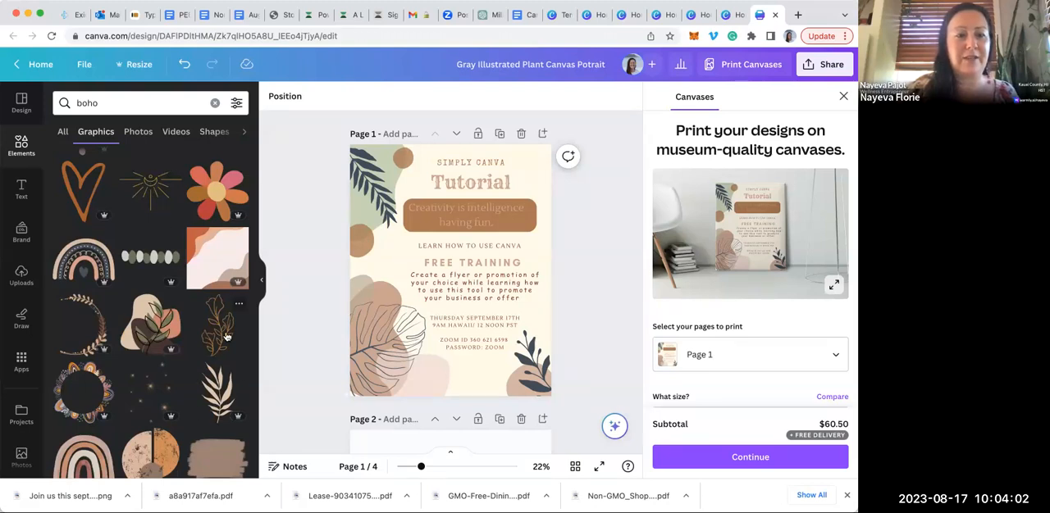
pyautogui.scroll(-1, 135, 369)
pyautogui.scroll(-6, 134, 369)
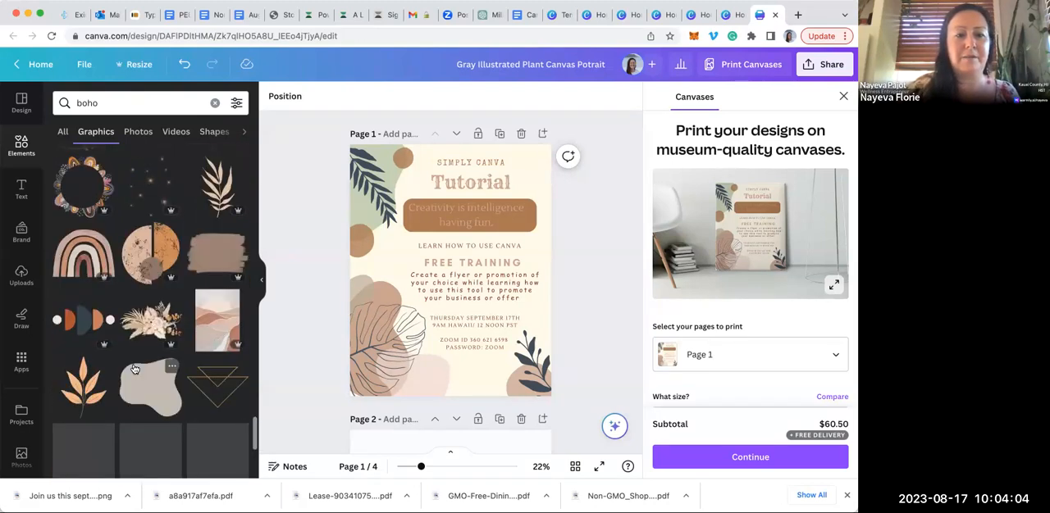
pyautogui.click(133, 370)
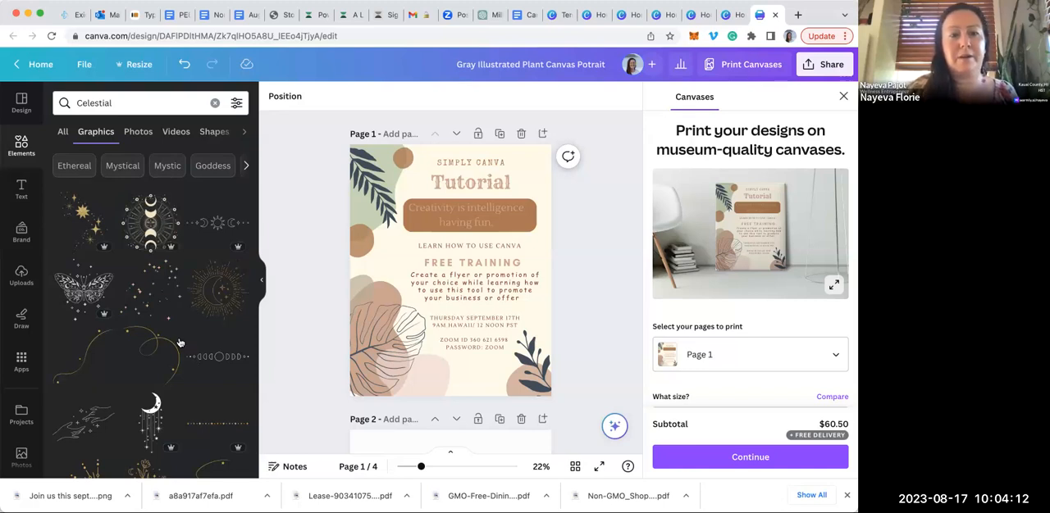
pyautogui.scroll(-5, 203, 341)
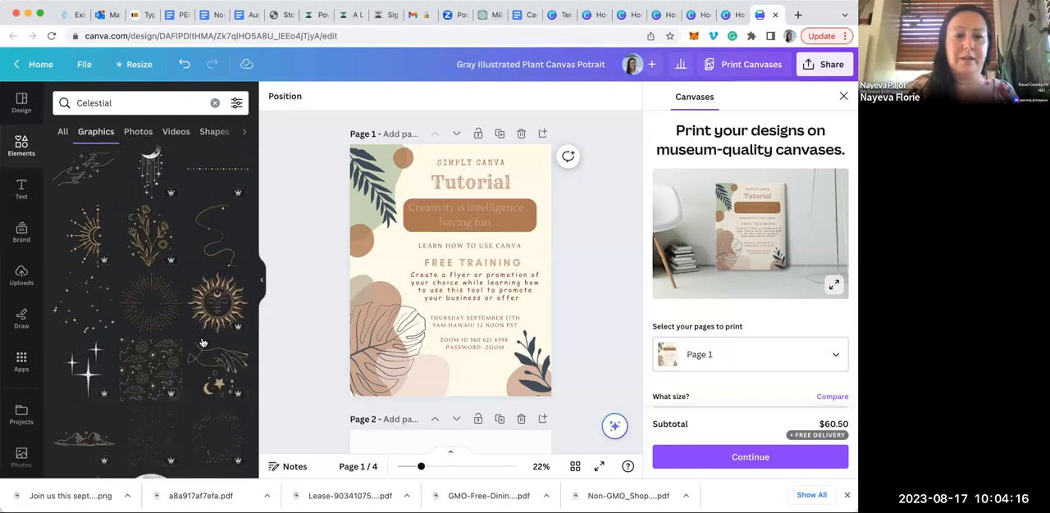
pyautogui.scroll(-1, 203, 341)
pyautogui.scroll(-6, 203, 342)
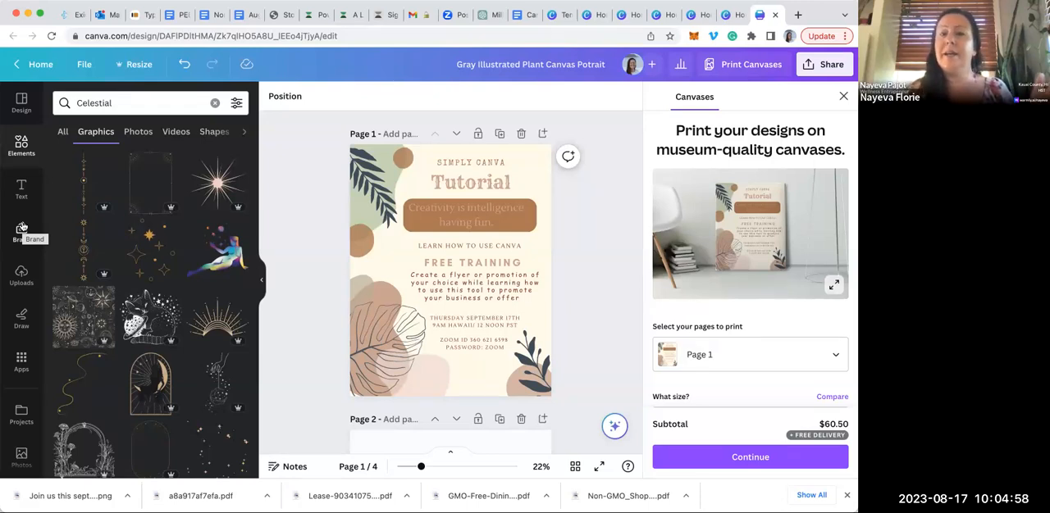
# Return to the home page and open the Green and White Modern Business Conference Flyer from the recent designs
pyautogui.click(39, 64)
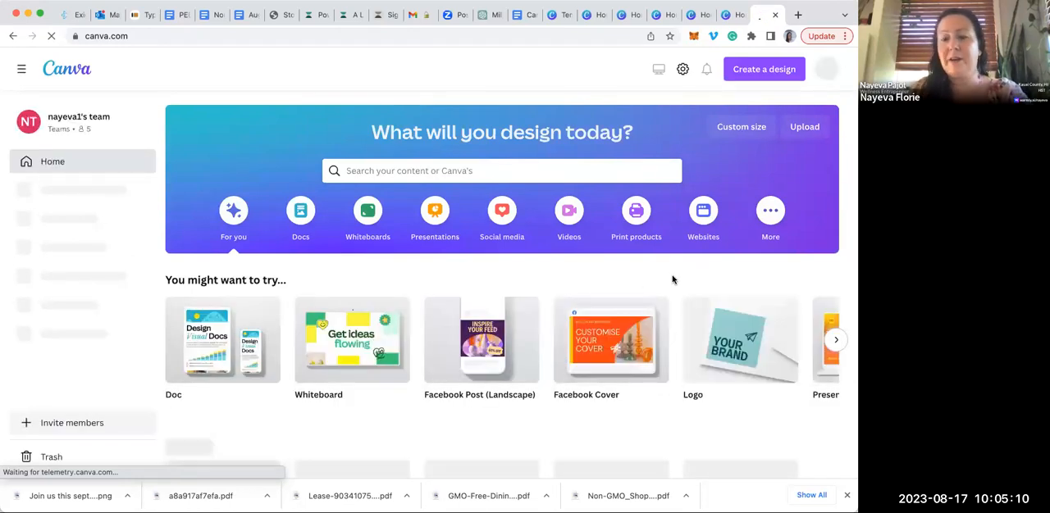
pyautogui.scroll(-1, 672, 279)
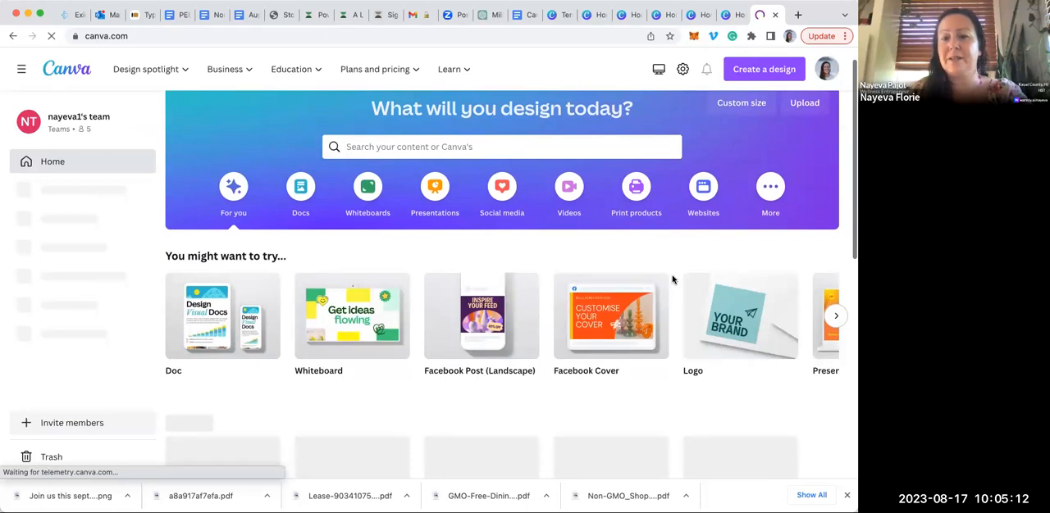
pyautogui.scroll(-5, 673, 280)
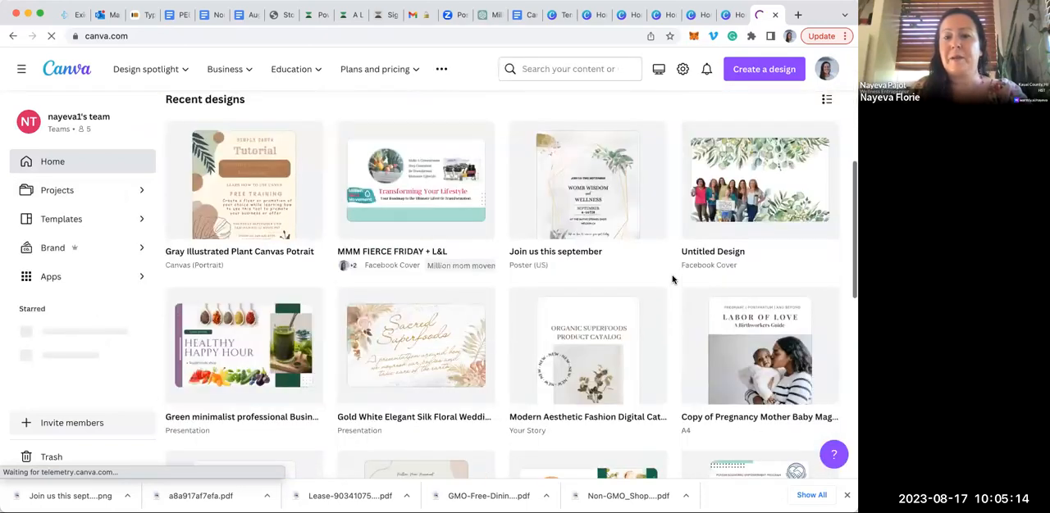
pyautogui.scroll(-7, 673, 280)
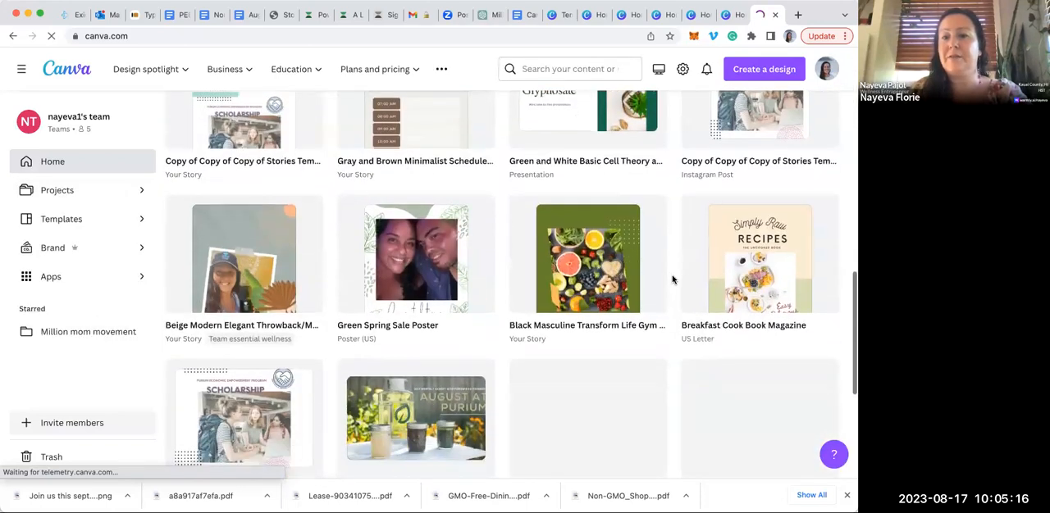
pyautogui.scroll(-5, 673, 279)
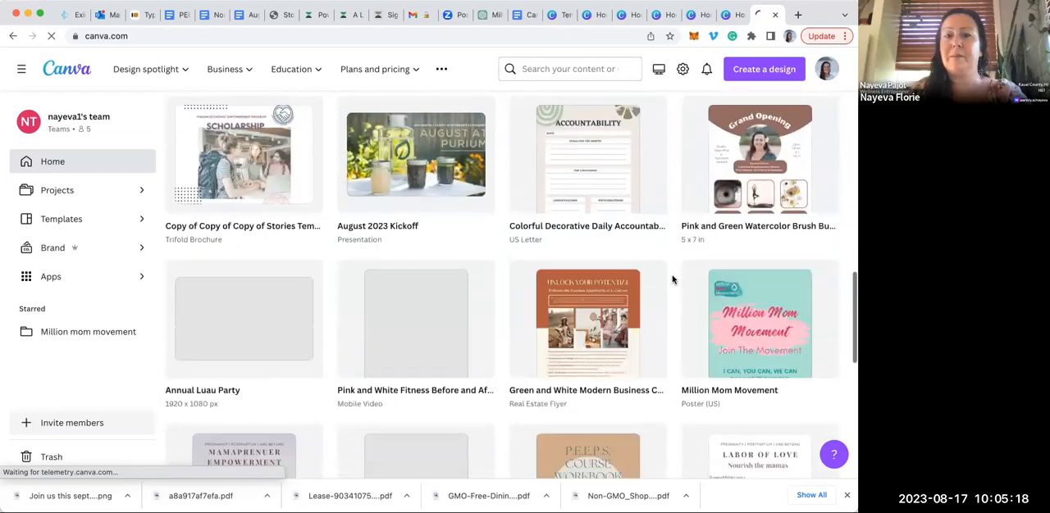
pyautogui.scroll(-2, 673, 279)
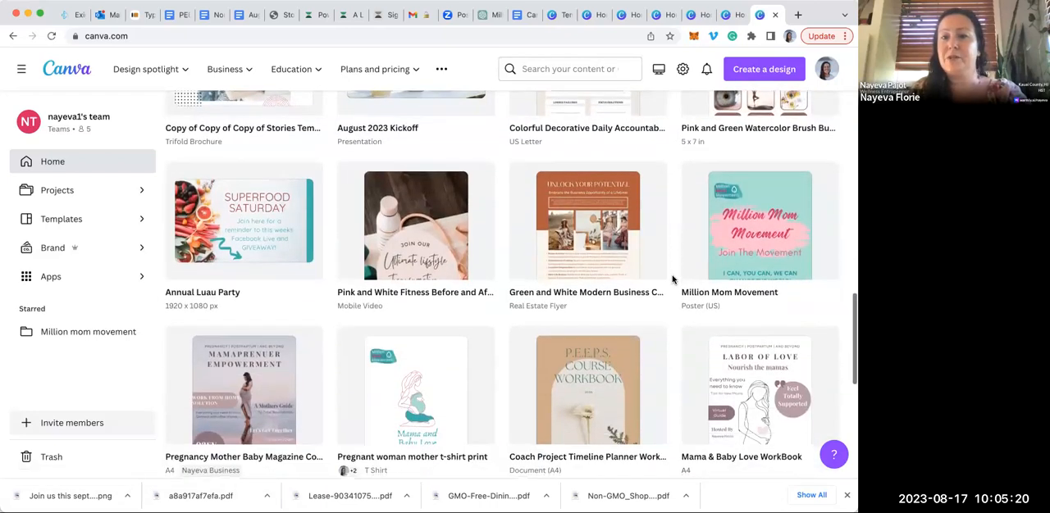
pyautogui.scroll(-1, 673, 279)
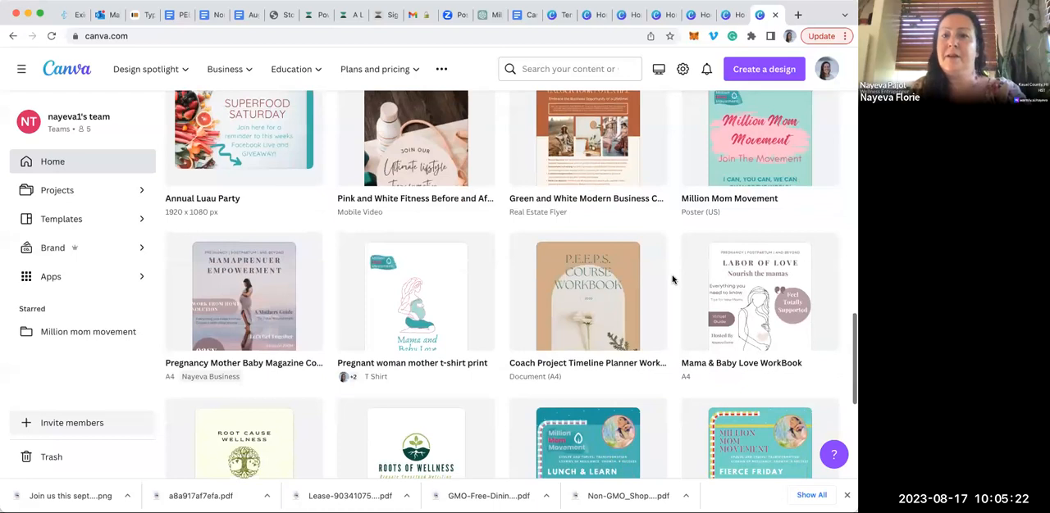
pyautogui.scroll(2, 672, 280)
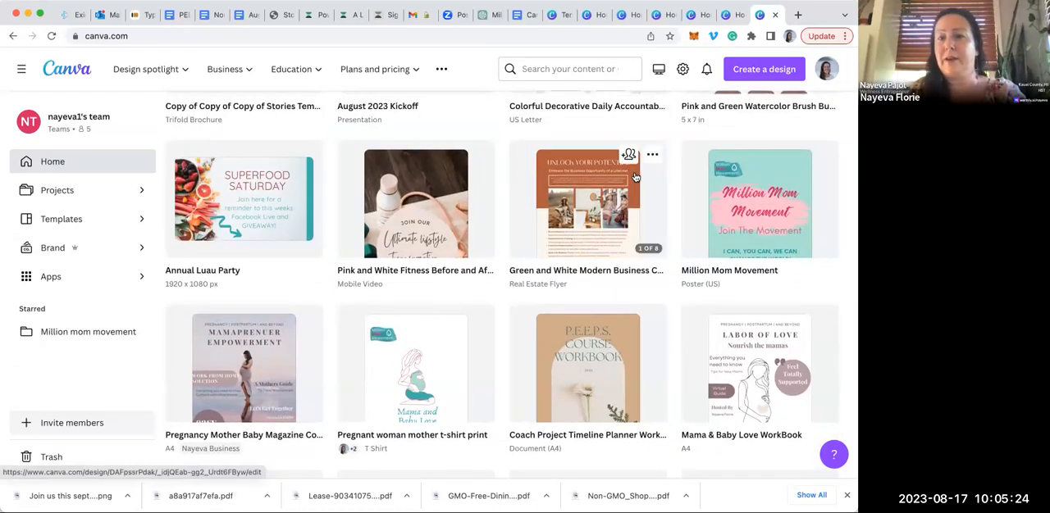
pyautogui.click(635, 177)
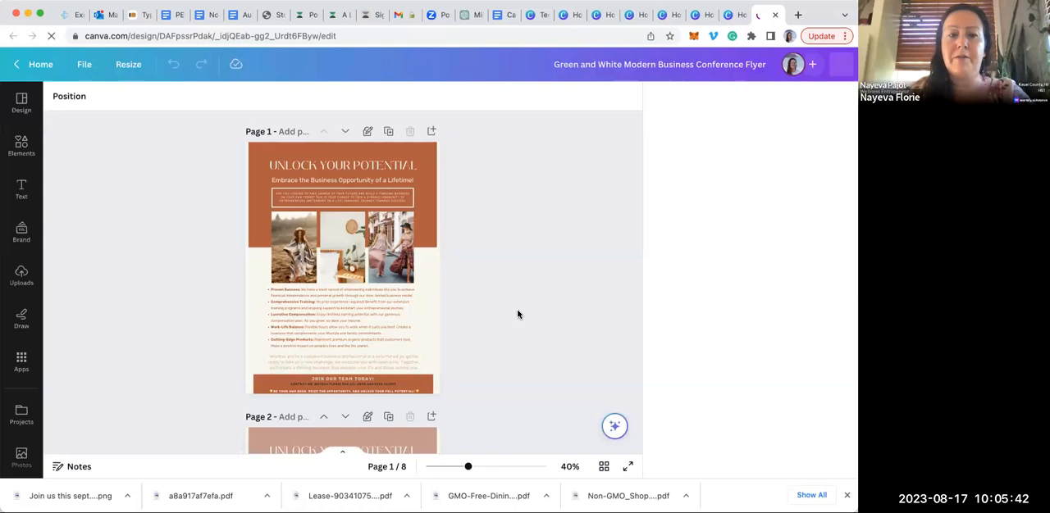
# Look through the first four pages of the flyer, comparing the "Unlock Your Potential" layouts with the botanical version on page 3
pyautogui.scroll(-2, 517, 314)
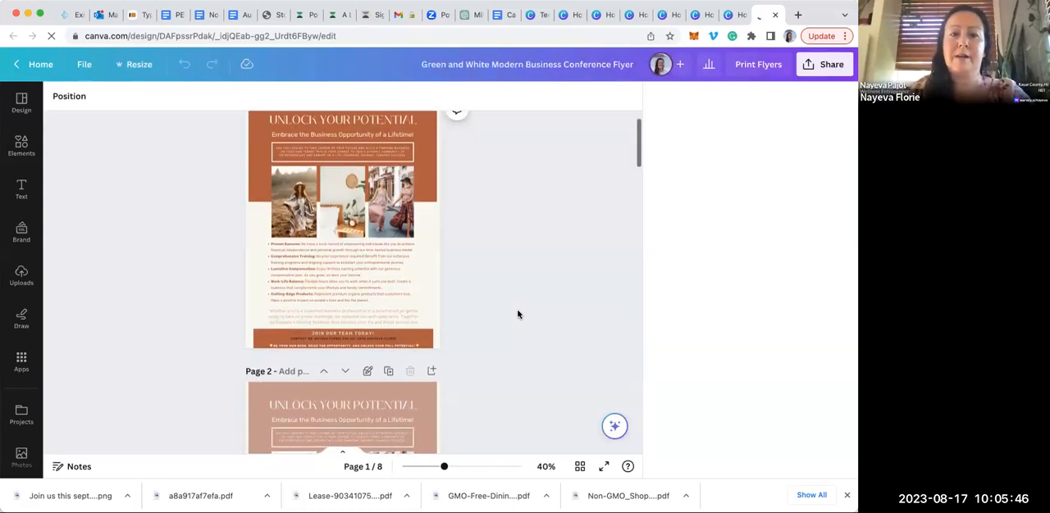
pyautogui.scroll(-5, 518, 315)
pyautogui.scroll(-2, 518, 315)
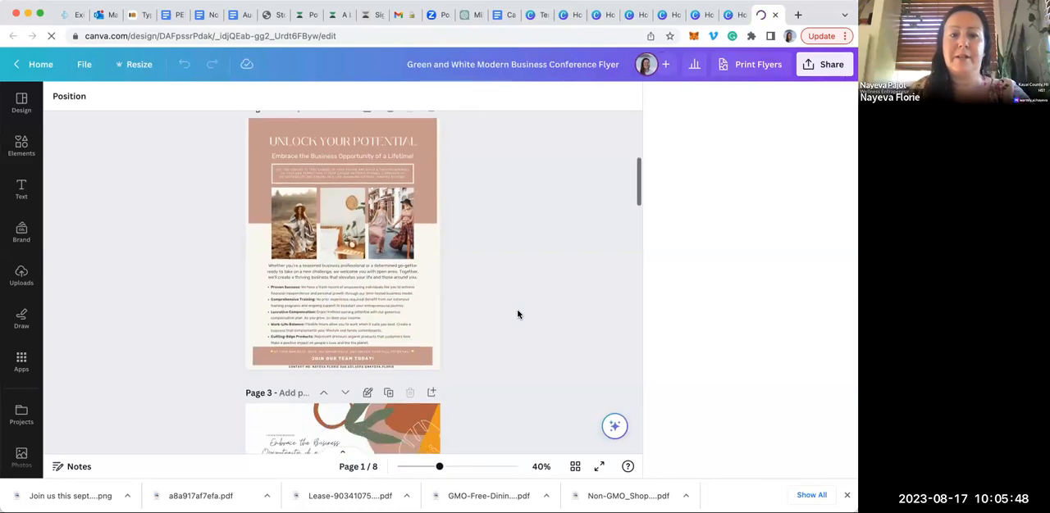
pyautogui.scroll(-5, 518, 314)
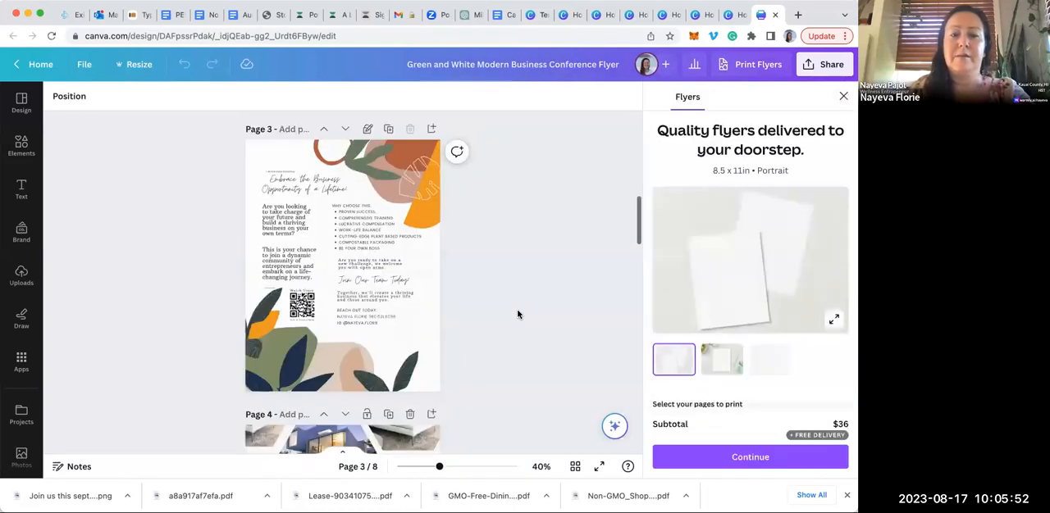
pyautogui.scroll(-6, 517, 314)
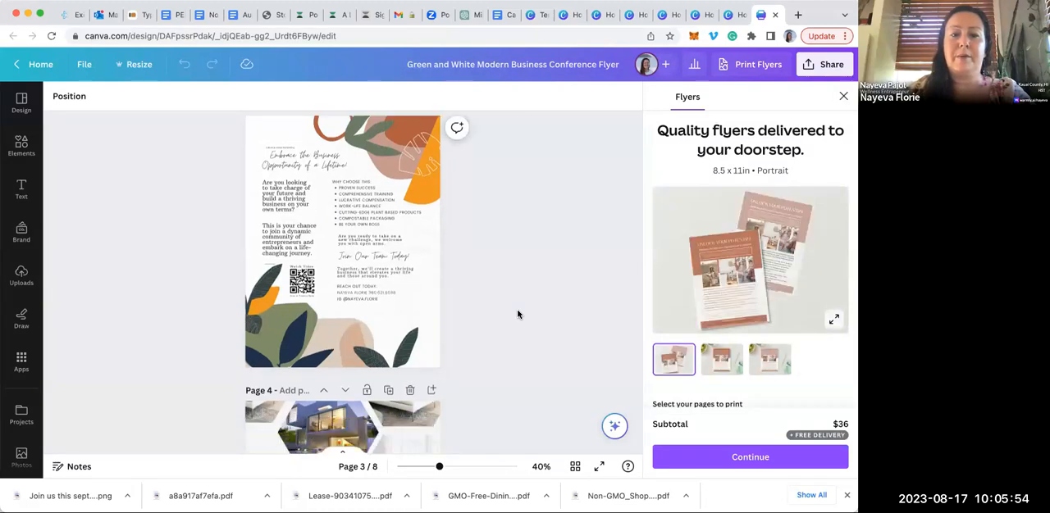
pyautogui.scroll(6, 518, 314)
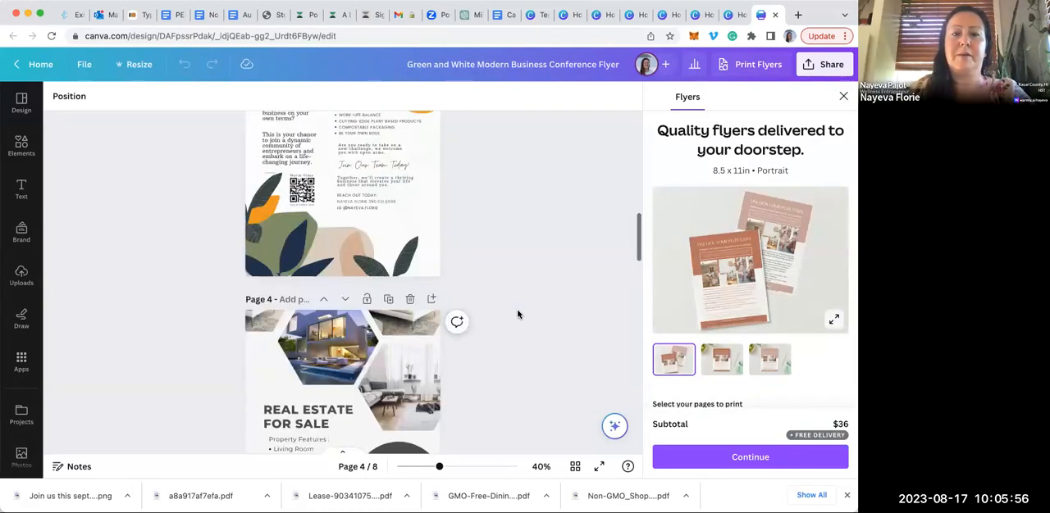
pyautogui.scroll(5, 517, 314)
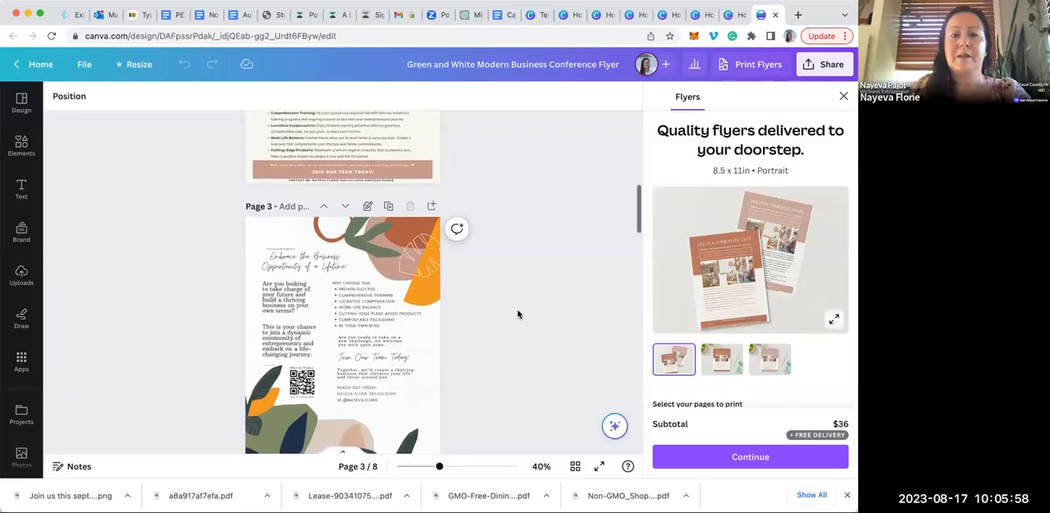
pyautogui.scroll(1, 518, 314)
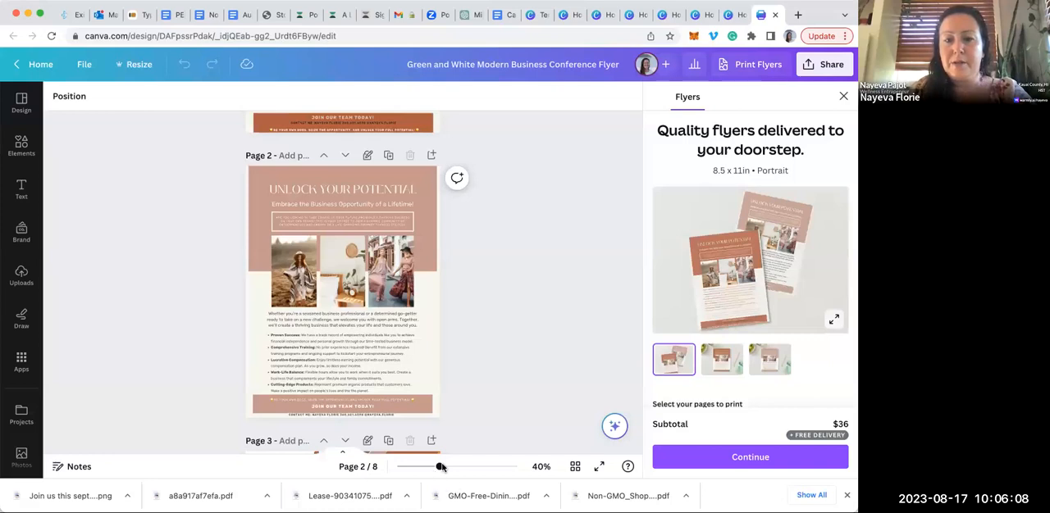
# Enlarge the flyer view to 56% and examine the text and layout of pages 2 and 3
pyautogui.moveTo(457, 469); pyautogui.dragTo(449, 468)
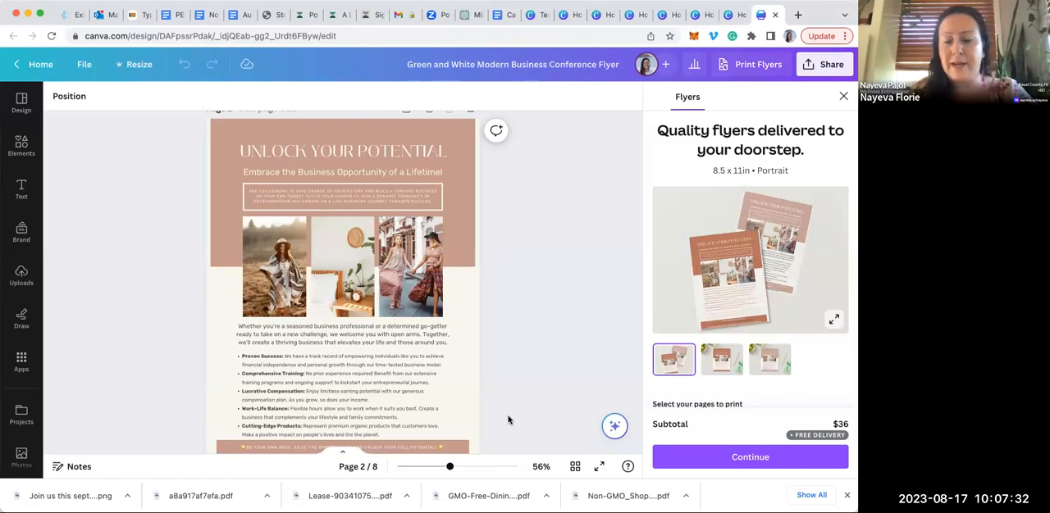
pyautogui.scroll(-4, 508, 419)
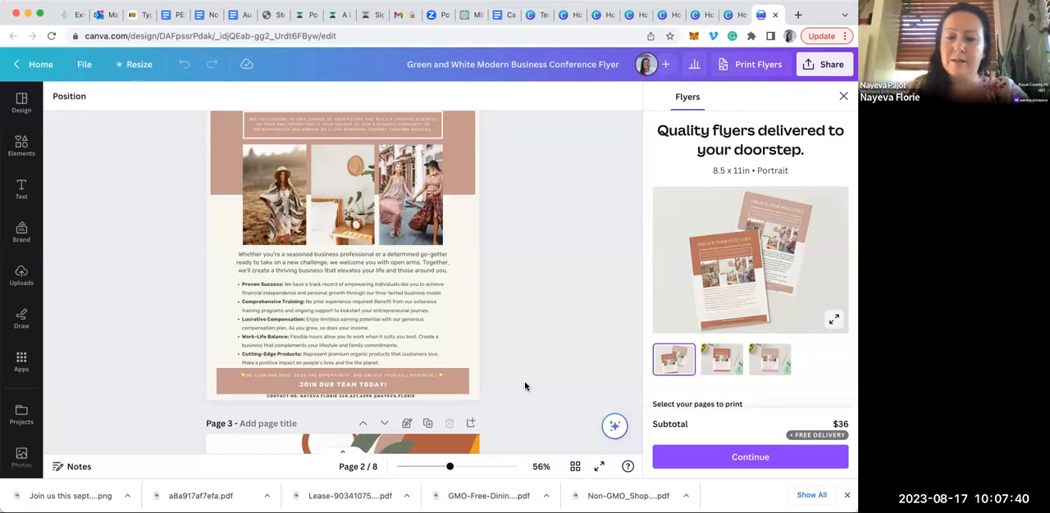
pyautogui.scroll(1, 525, 386)
pyautogui.scroll(-2, 525, 386)
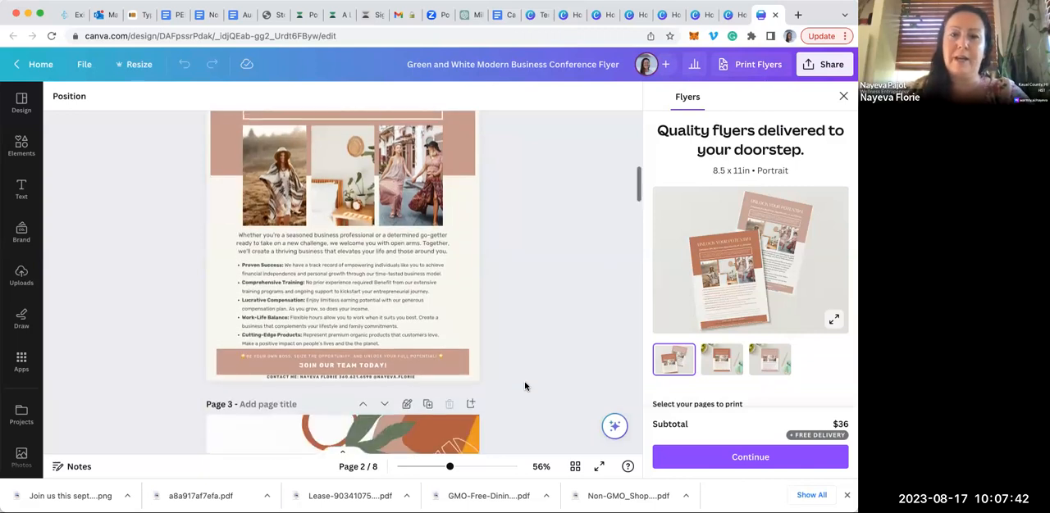
pyautogui.scroll(3, 525, 386)
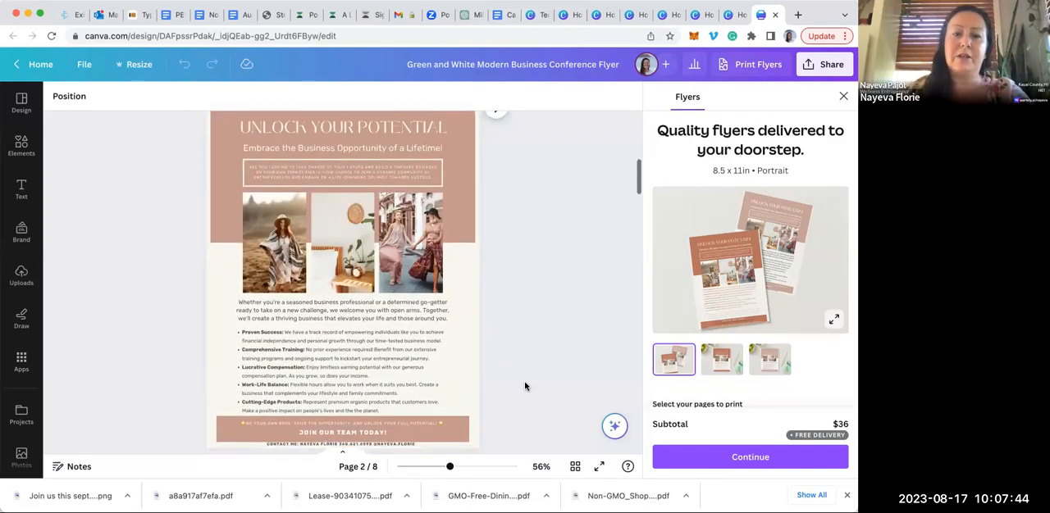
pyautogui.scroll(-5, 525, 386)
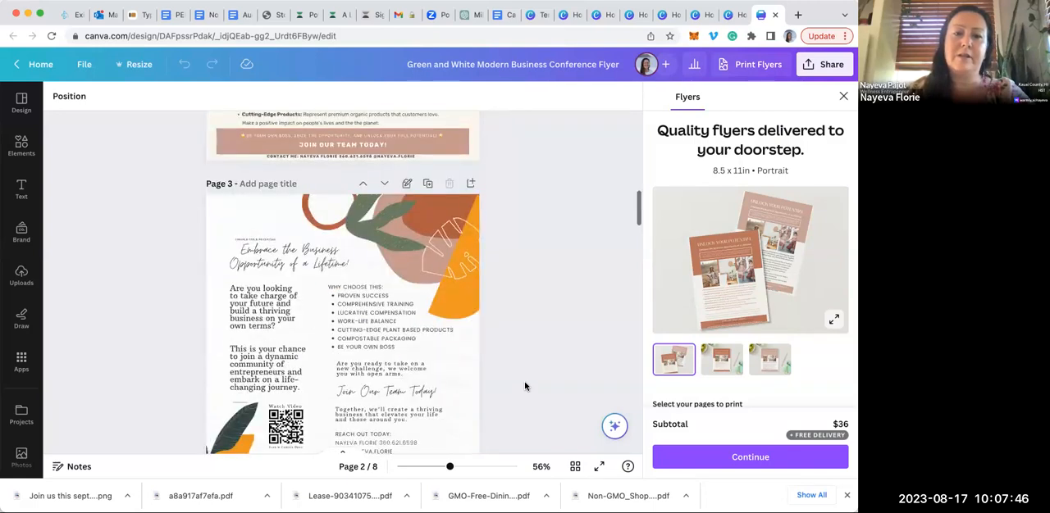
pyautogui.scroll(-2, 525, 386)
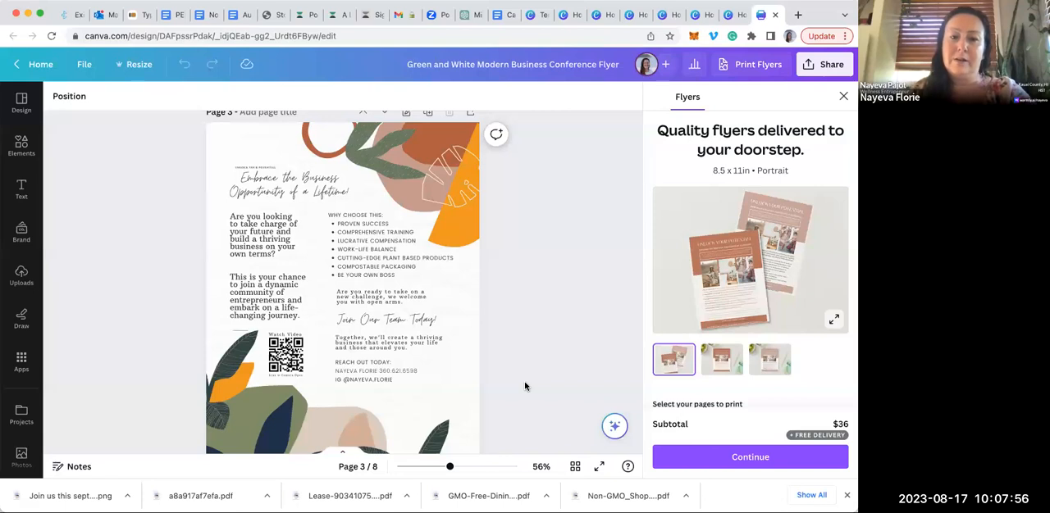
# Go back from page 3 to page 1 of the flyer, reviewing the colour variations of the "Unlock Your Potential" design
pyautogui.scroll(2, 525, 386)
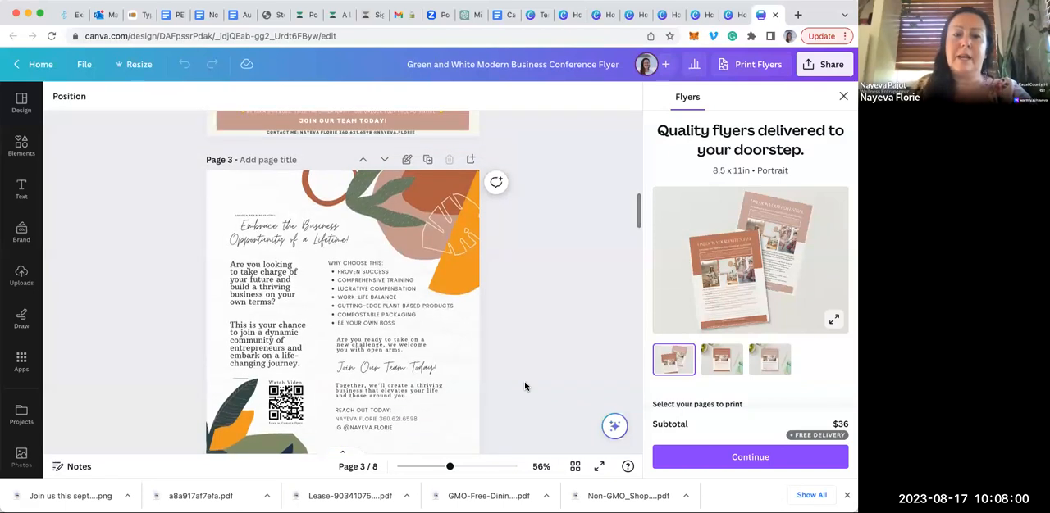
pyautogui.scroll(3, 525, 386)
pyautogui.scroll(5, 525, 386)
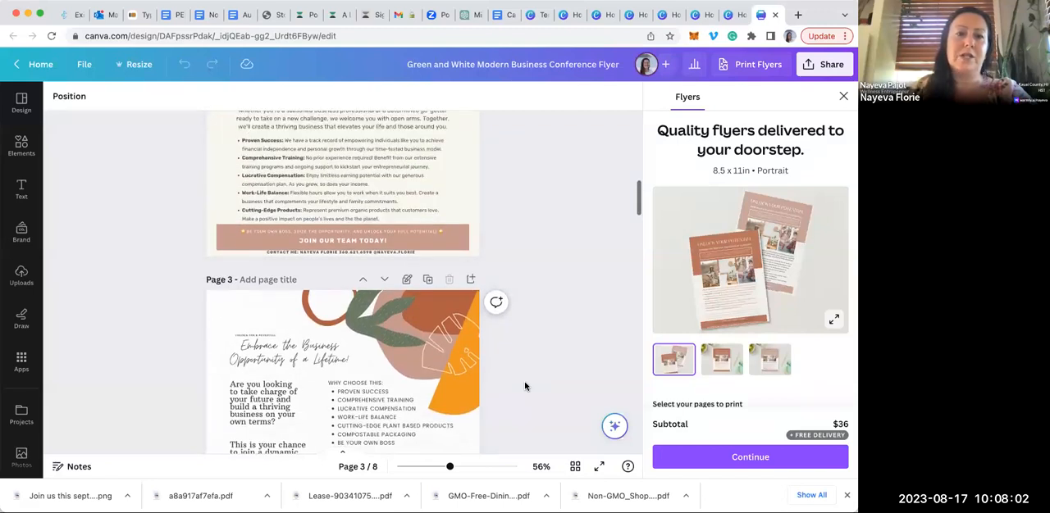
pyautogui.scroll(6, 525, 387)
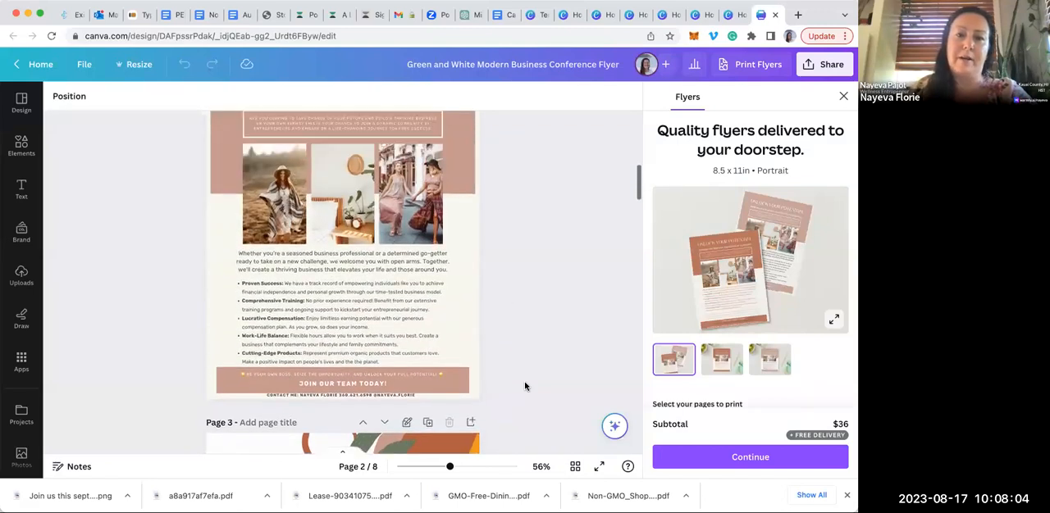
pyautogui.scroll(9, 525, 387)
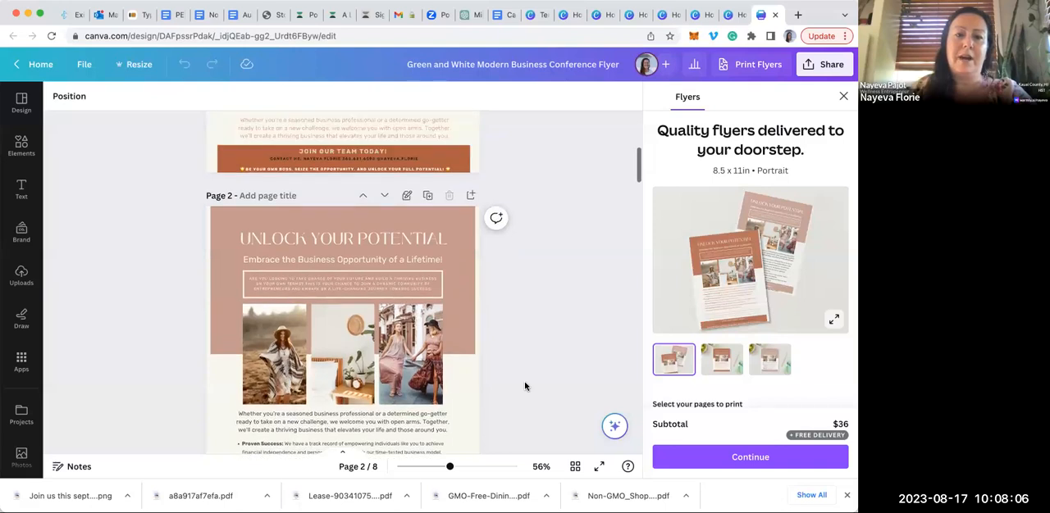
pyautogui.scroll(3, 525, 387)
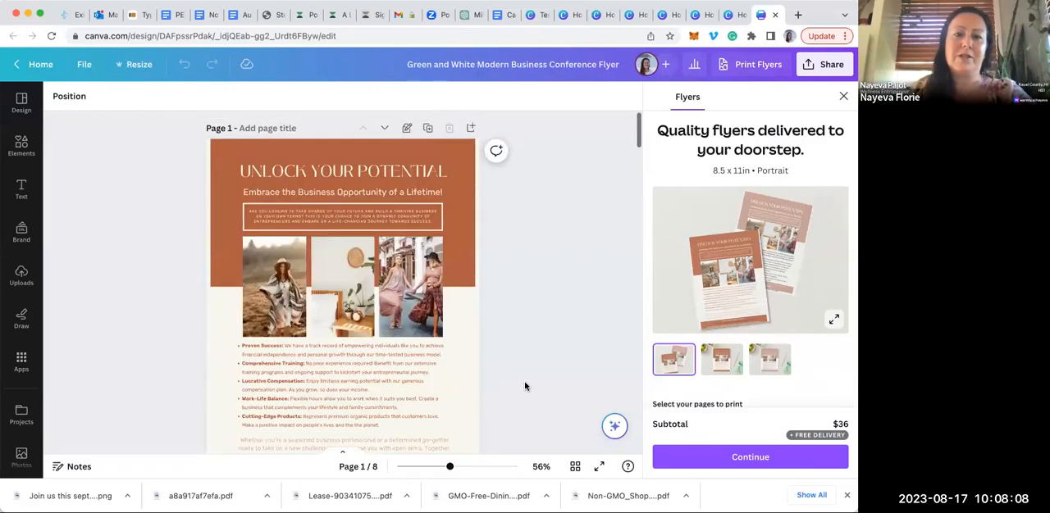